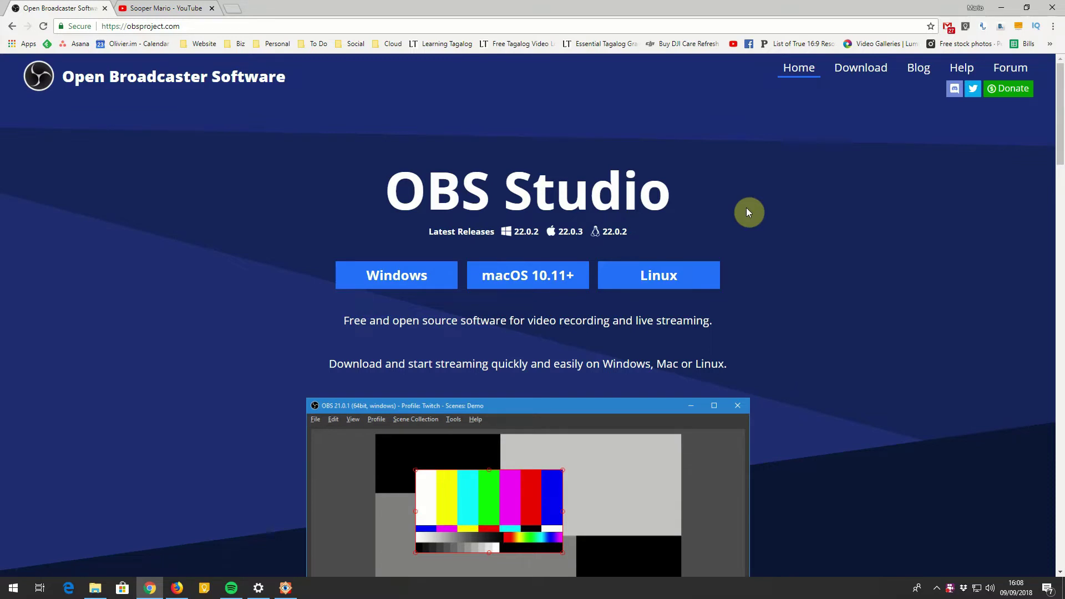
- Download the Windows installer of OBS Studio from the project's website
{"action": "left_click", "coordinate": [409, 275]}
{"action": "left_click", "coordinate": [438, 369]}
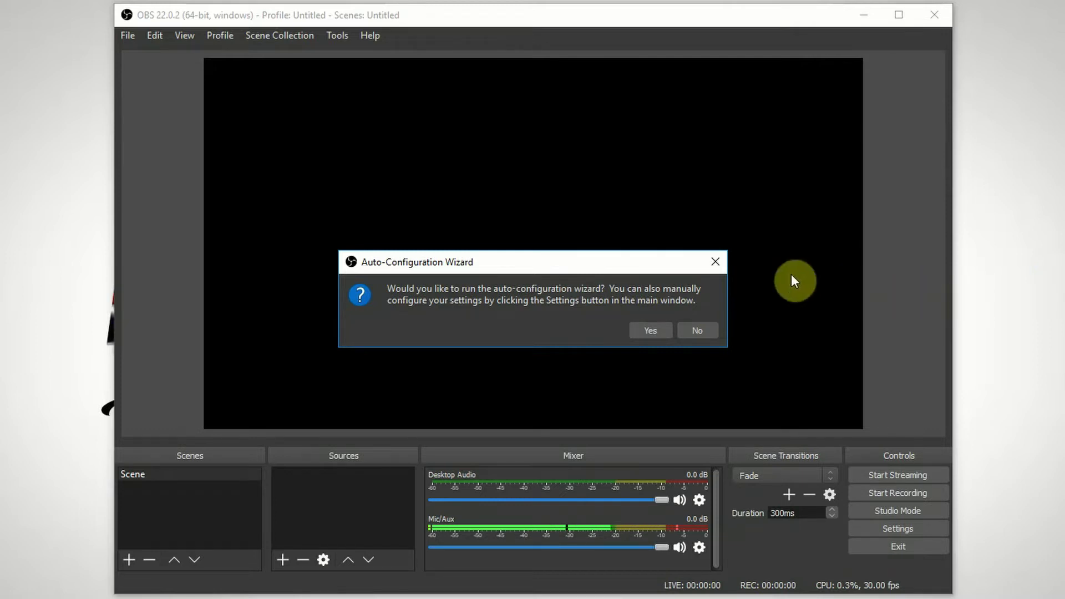
- Run the auto-configuration wizard optimized for streaming, with recording secondary, and set the FPS to 30
{"action": "left_click", "coordinate": [646, 330]}
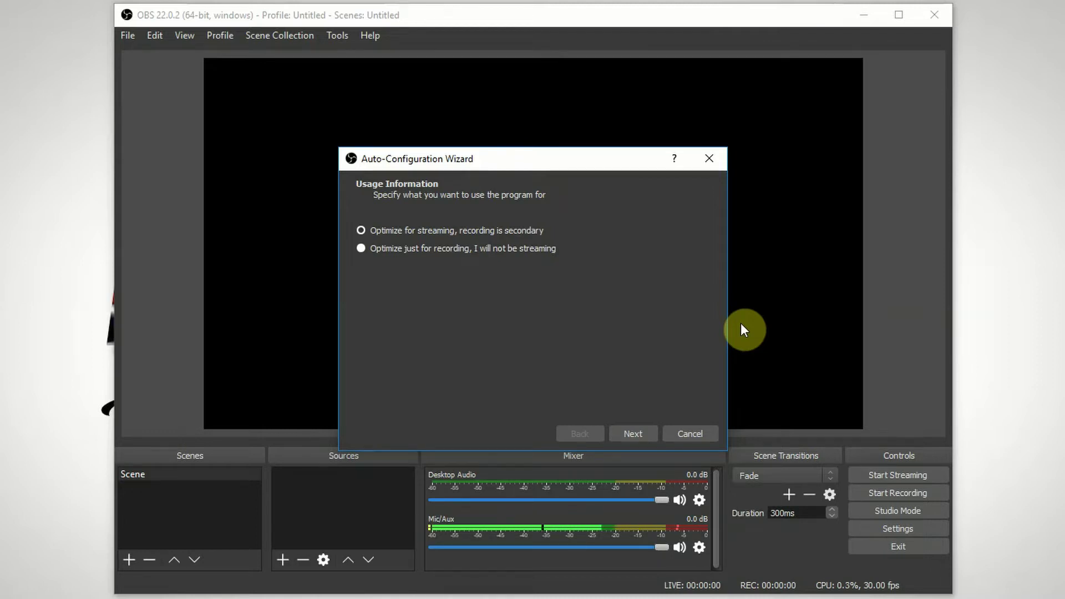
{"action": "left_click", "coordinate": [656, 426]}
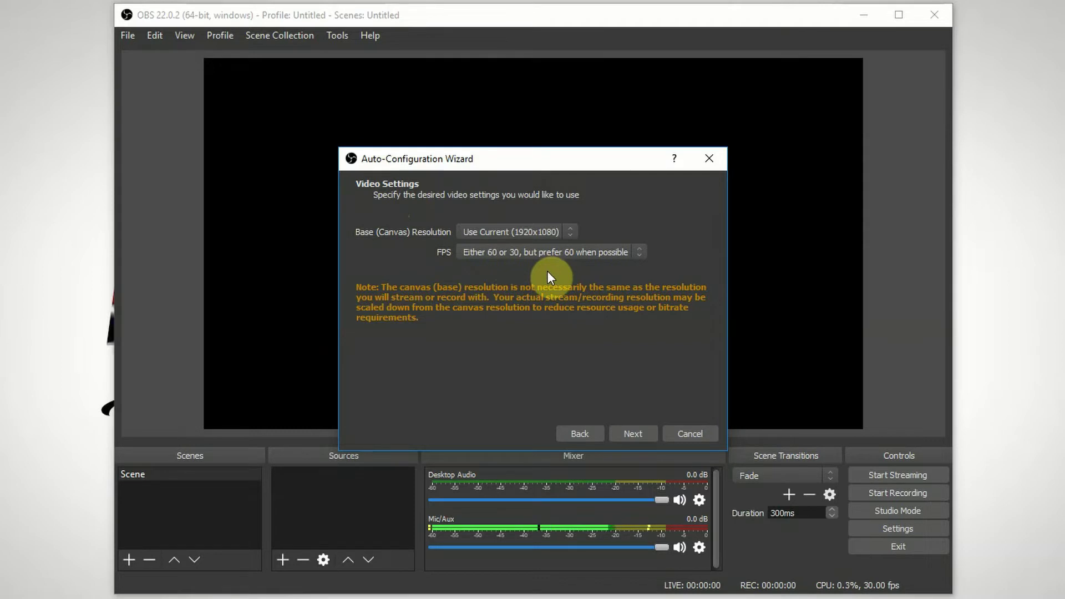
{"action": "left_click", "coordinate": [615, 252]}
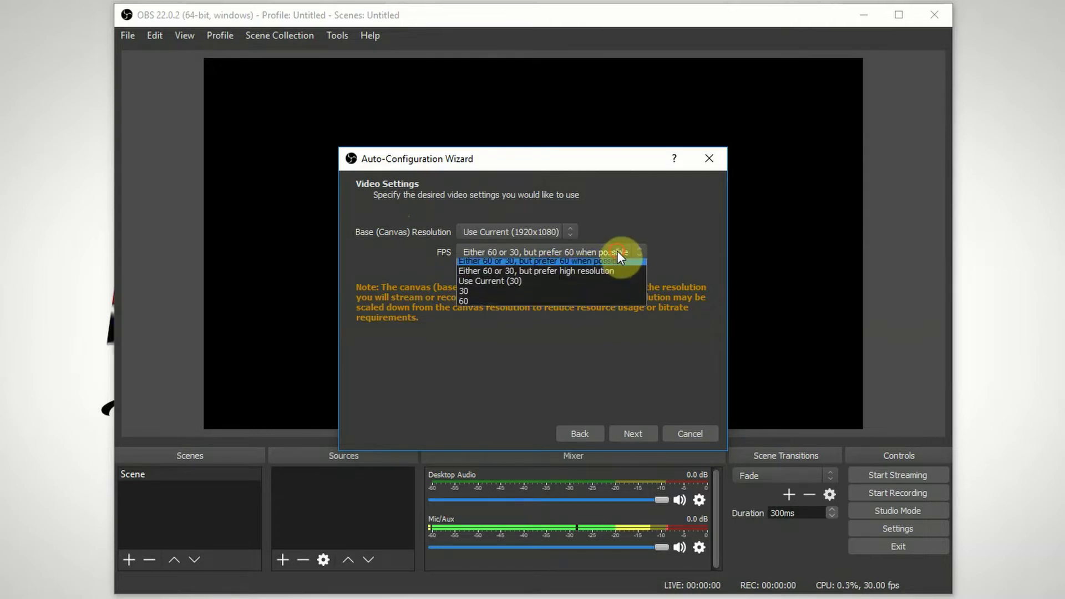
{"action": "left_click", "coordinate": [537, 294]}
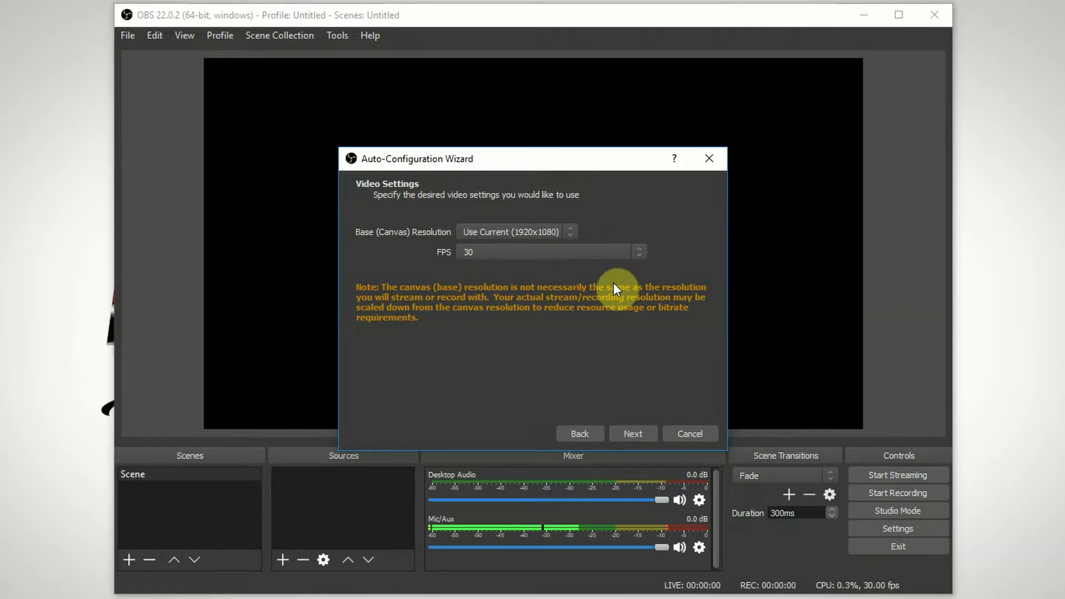
{"action": "left_click", "coordinate": [637, 433]}
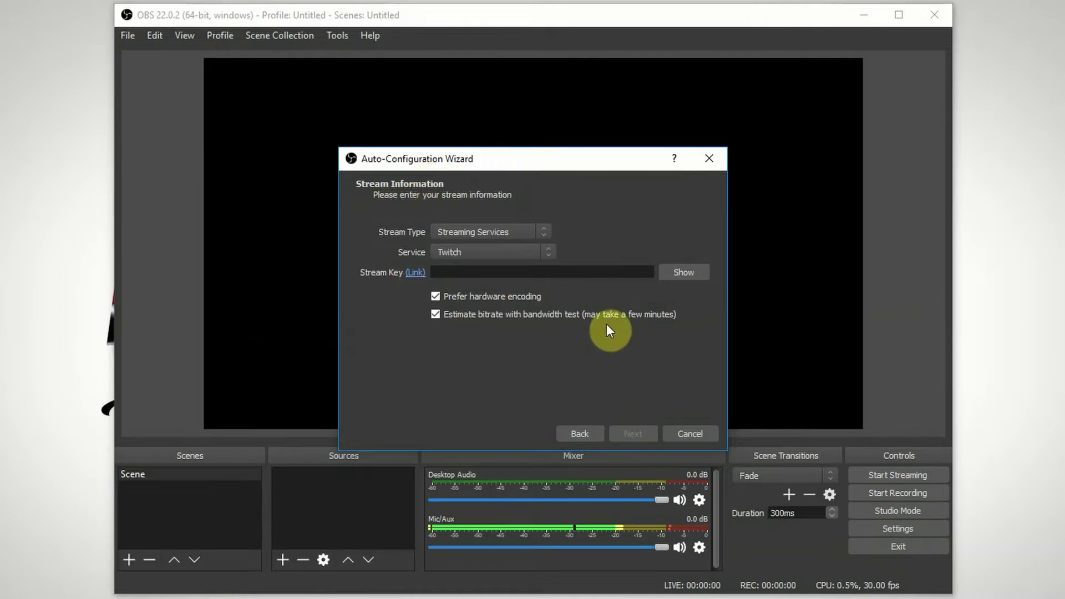
- Set the wizard's service to YouTube / YouTube Gaming on the primary ingest server, paste the stream key, and apply the resulting settings
{"action": "left_click", "coordinate": [530, 250]}
{"action": "left_click", "coordinate": [506, 275]}
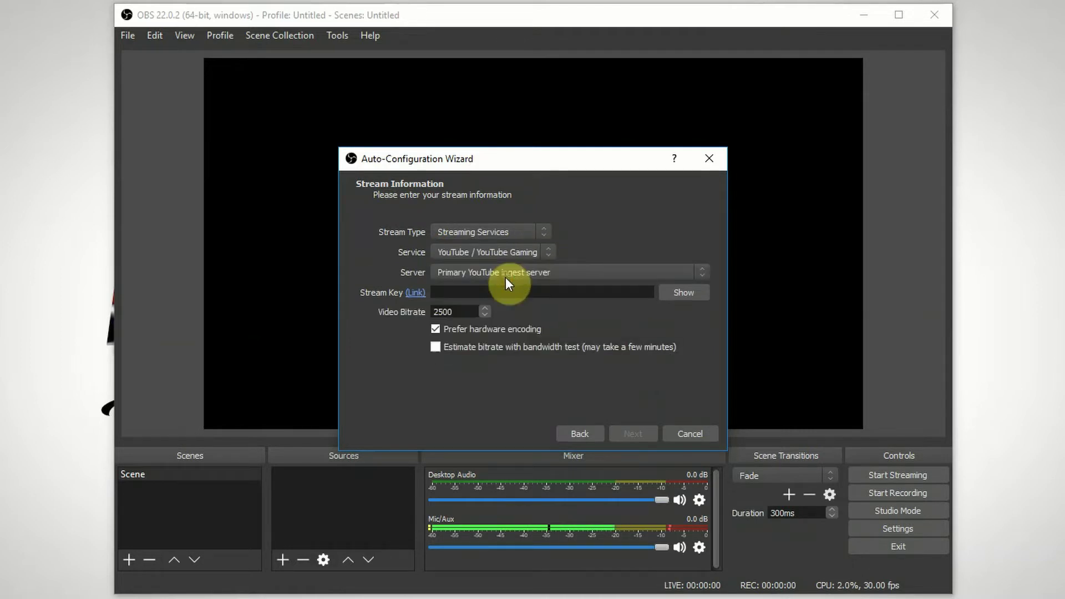
{"action": "left_click", "coordinate": [586, 271]}
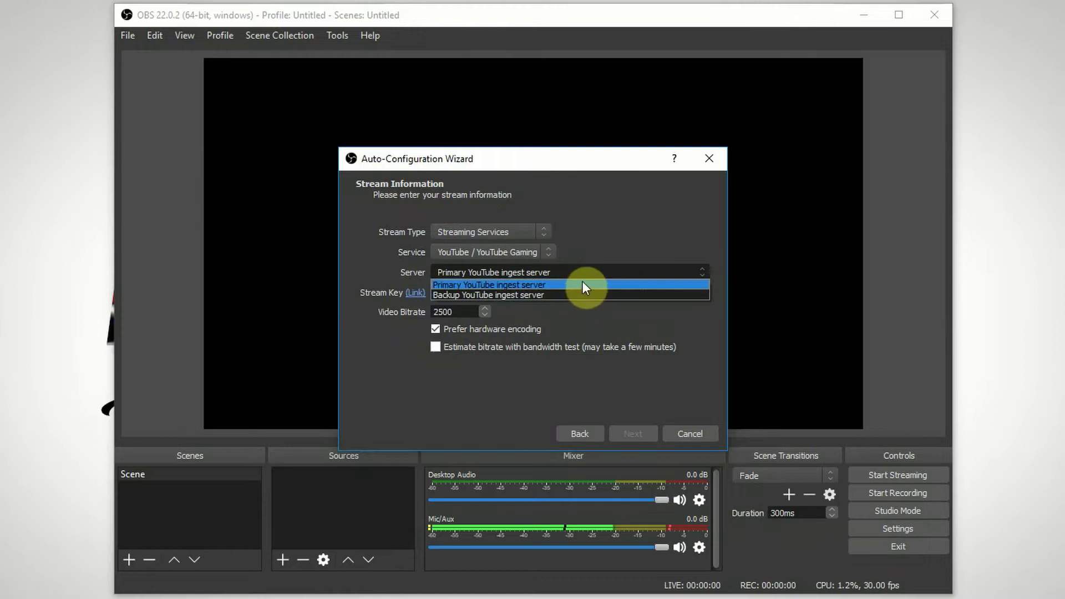
{"action": "left_click", "coordinate": [581, 282]}
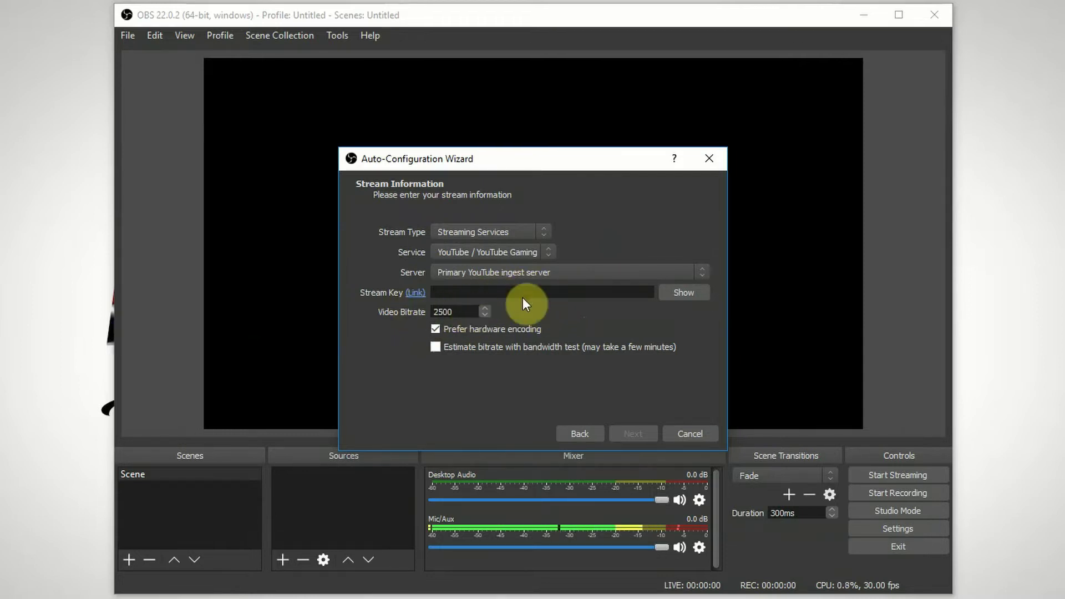
{"action": "left_click", "coordinate": [591, 294]}
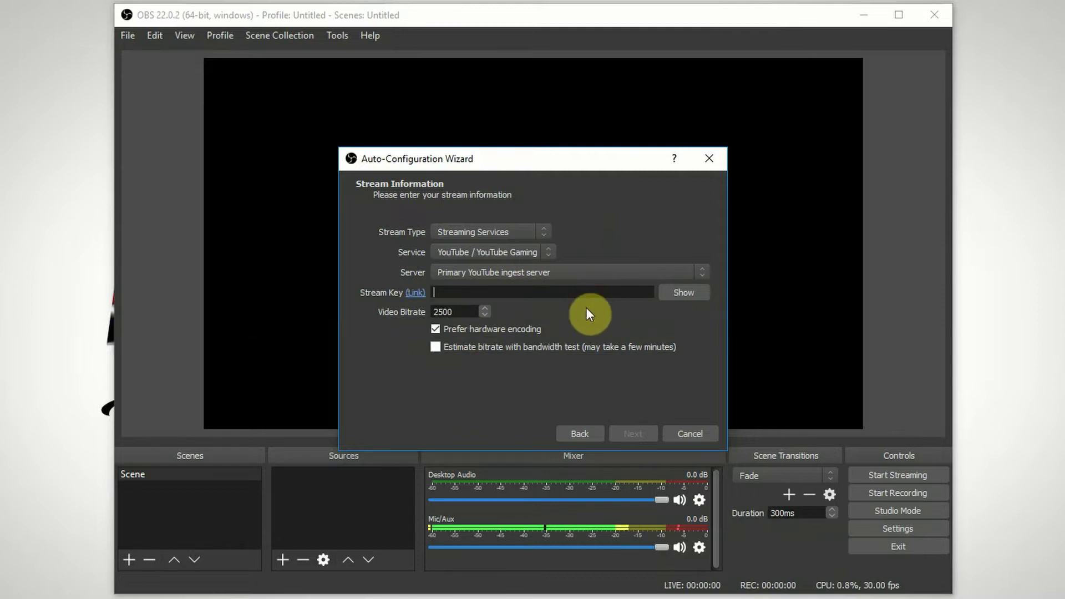
{"action": "key", "text": "ctrl+v"}
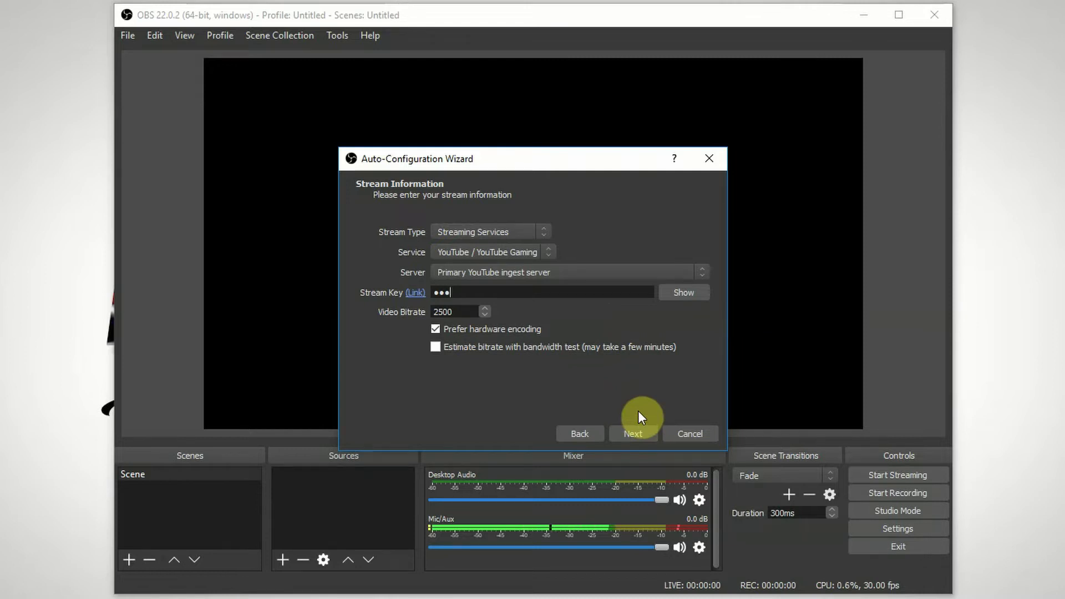
{"action": "left_click", "coordinate": [631, 433]}
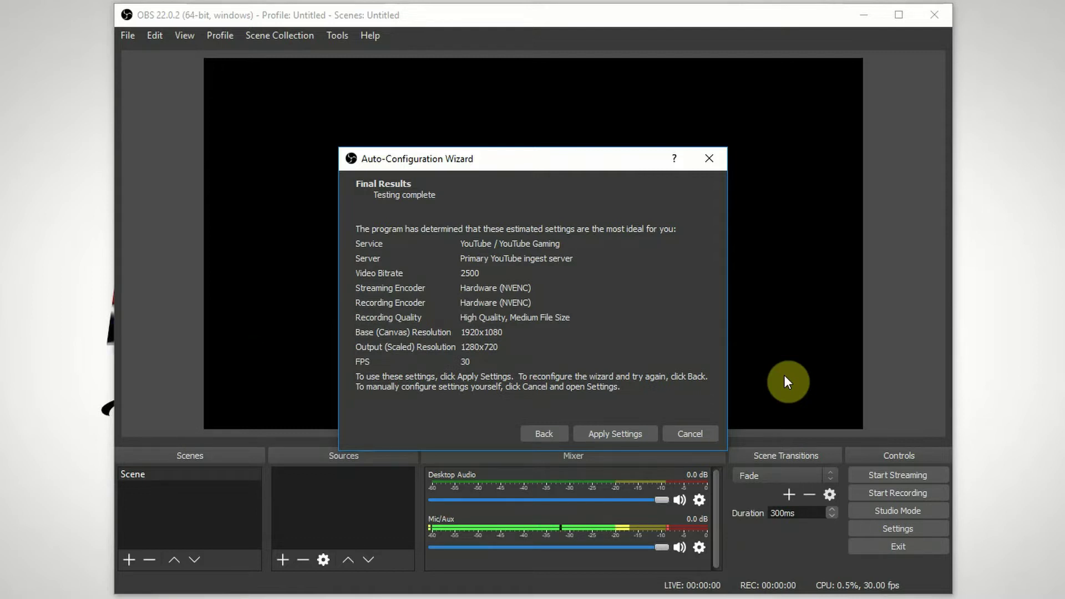
{"action": "left_click", "coordinate": [619, 434]}
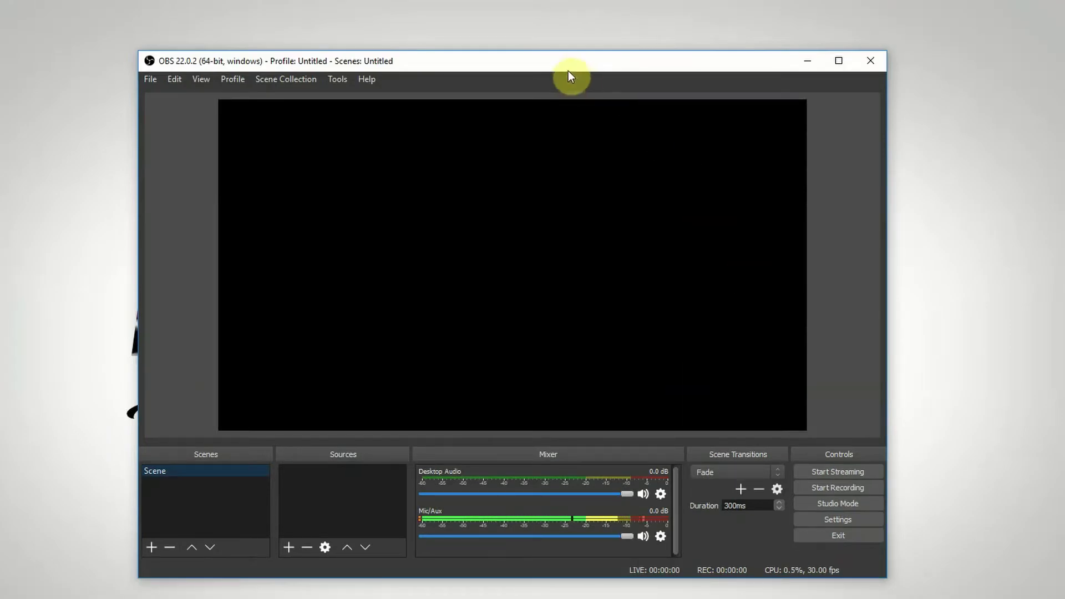
- Reposition the main OBS window and enlarge it to fill most of the screen's height
{"action": "left_click_drag", "start_coordinate": [567, 65], "coordinate": [530, 17]}
{"action": "left_click_drag", "start_coordinate": [848, 530], "coordinate": [982, 593]}
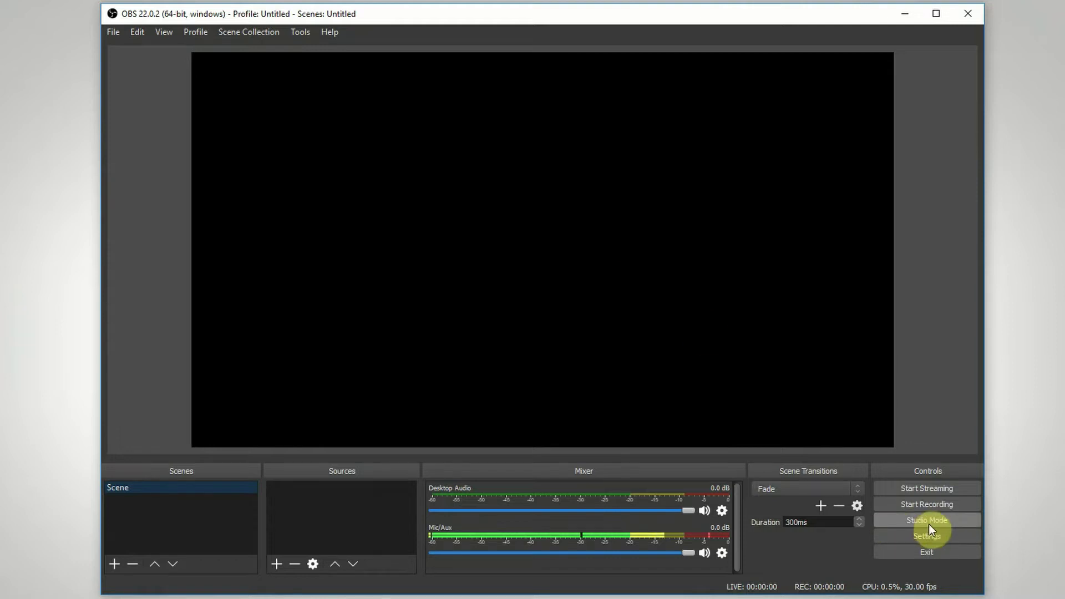
- Examine the General, Stream, Output, Audio, Video, Hotkeys and Advanced pages of the program settings
{"action": "left_click", "coordinate": [955, 538]}
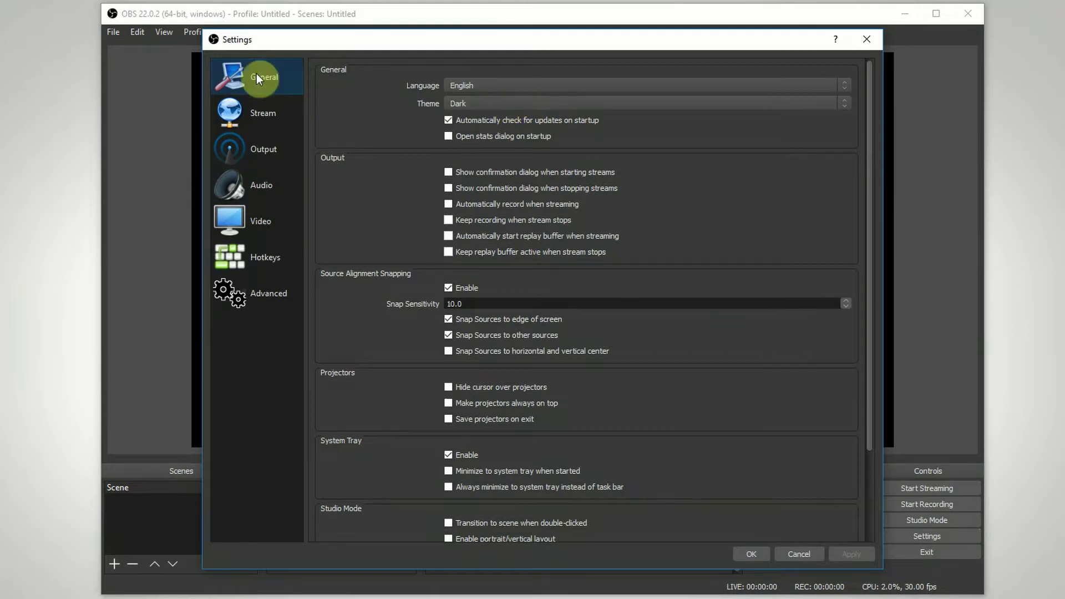
{"action": "scroll", "coordinate": [560, 324], "scroll_direction": "down", "scroll_amount": 3}
{"action": "scroll", "coordinate": [560, 324], "scroll_direction": "up", "scroll_amount": 3}
{"action": "left_click", "coordinate": [258, 108]}
{"action": "left_click", "coordinate": [265, 151]}
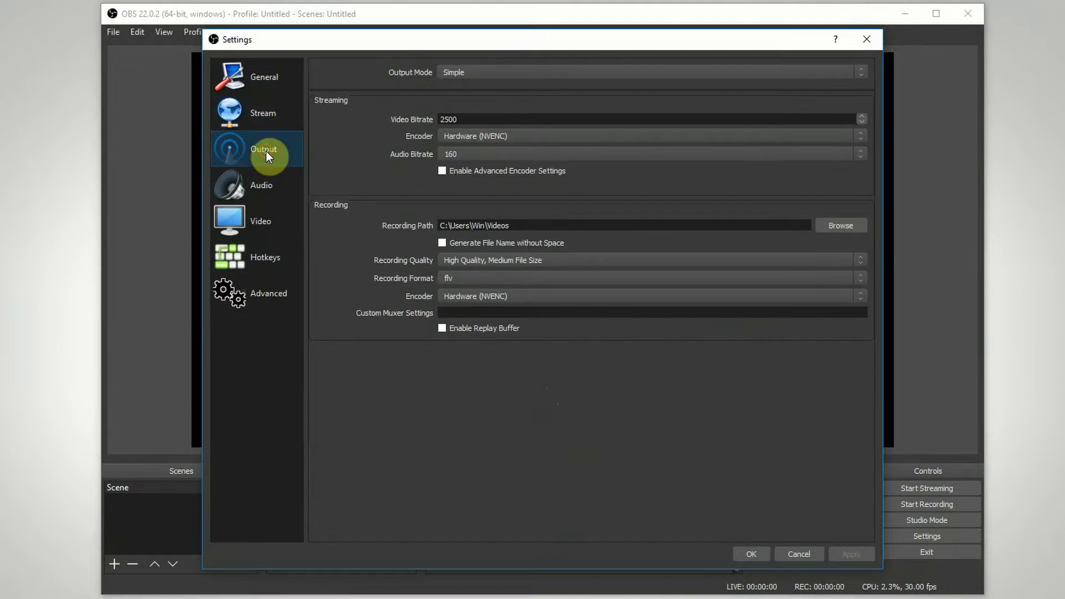
{"action": "left_click", "coordinate": [260, 195]}
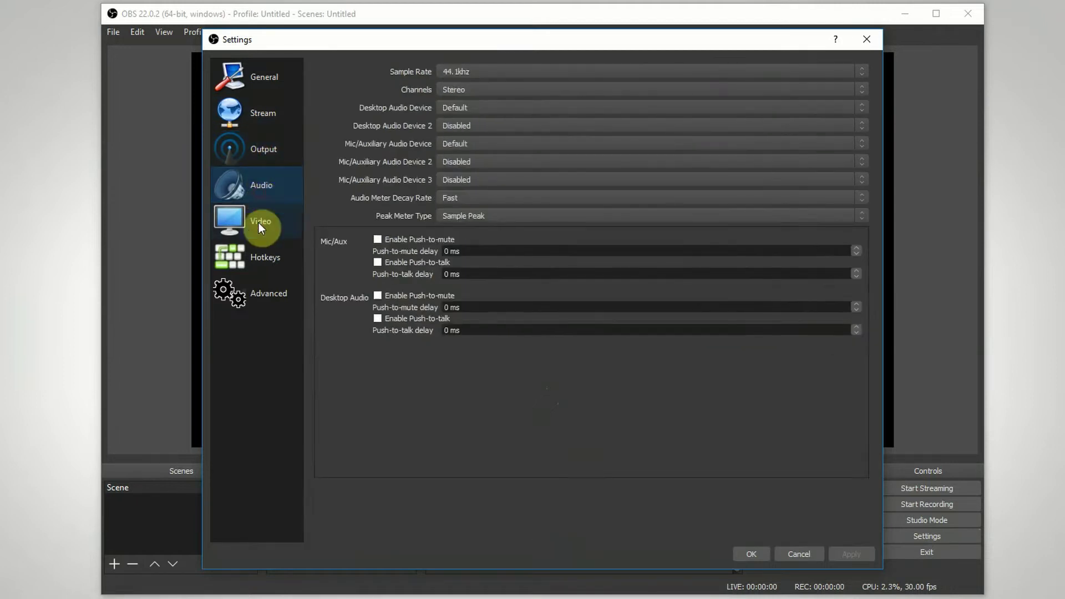
{"action": "left_click", "coordinate": [258, 222]}
{"action": "left_click", "coordinate": [267, 258]}
{"action": "left_click", "coordinate": [271, 290]}
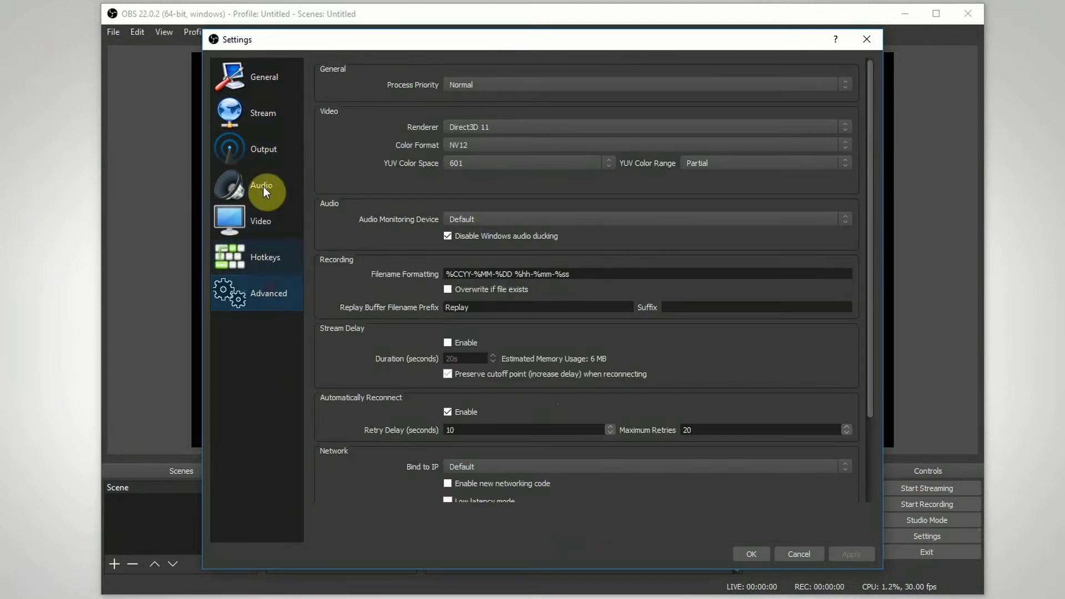
{"action": "left_click", "coordinate": [279, 87]}
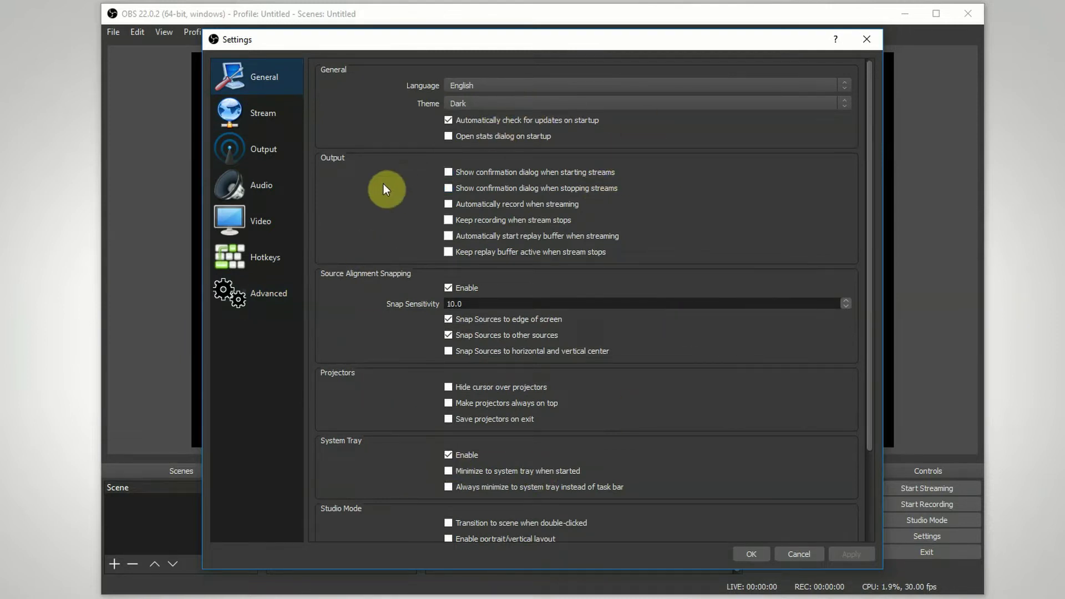
{"action": "left_click", "coordinate": [271, 114]}
{"action": "left_click", "coordinate": [271, 146]}
{"action": "left_click", "coordinate": [268, 178]}
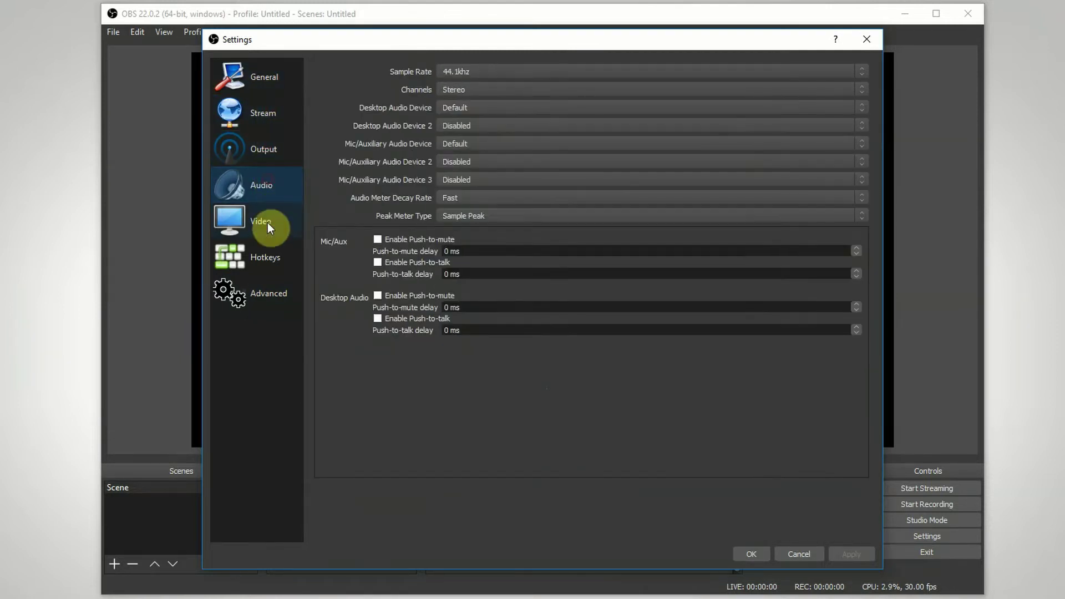
{"action": "left_click", "coordinate": [271, 219]}
{"action": "left_click", "coordinate": [275, 80]}
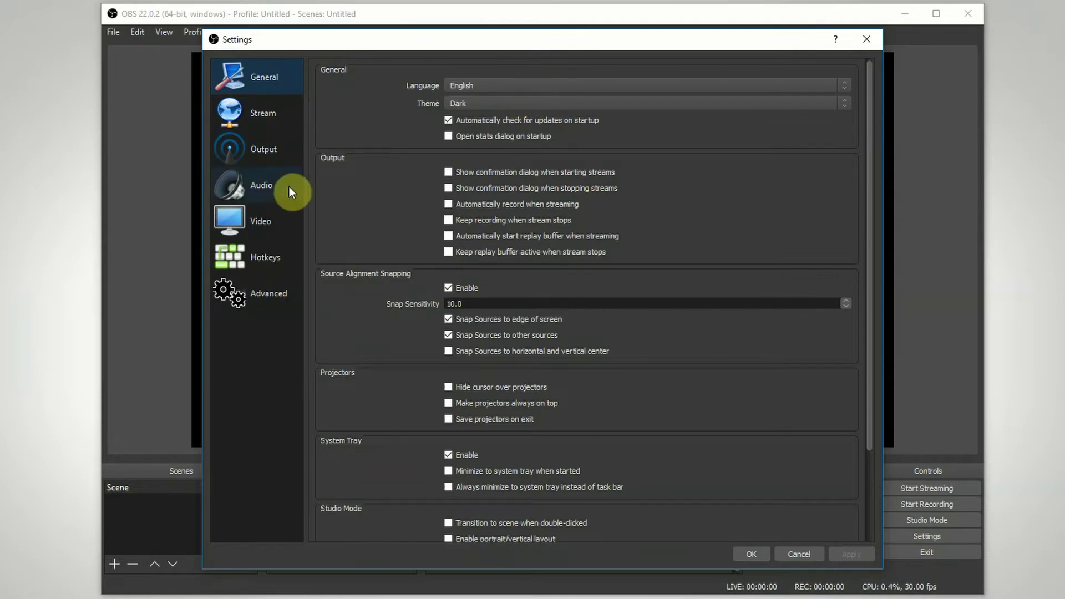
- Review the service, server and stream key fields in the Stream settings, leaving without saving
{"action": "left_click", "coordinate": [281, 116]}
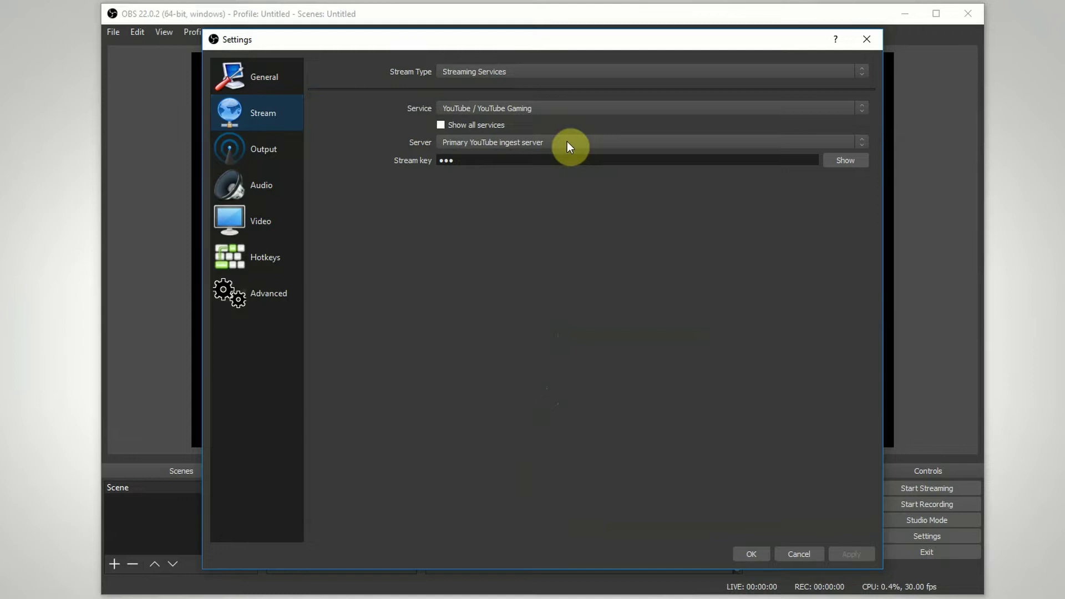
{"action": "left_click_drag", "start_coordinate": [510, 161], "coordinate": [416, 162]}
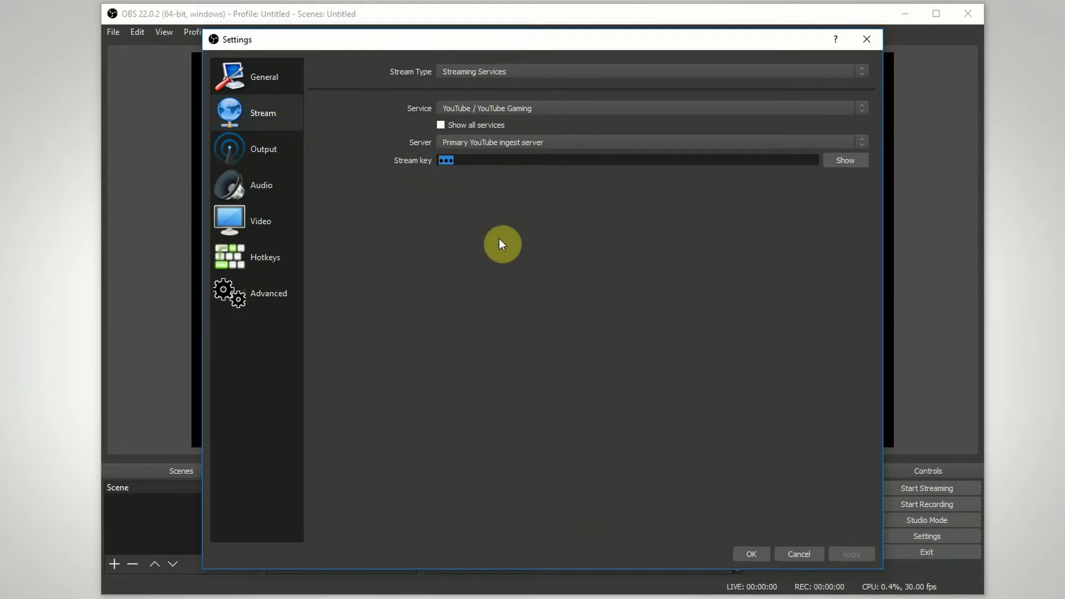
{"action": "left_click", "coordinate": [799, 554]}
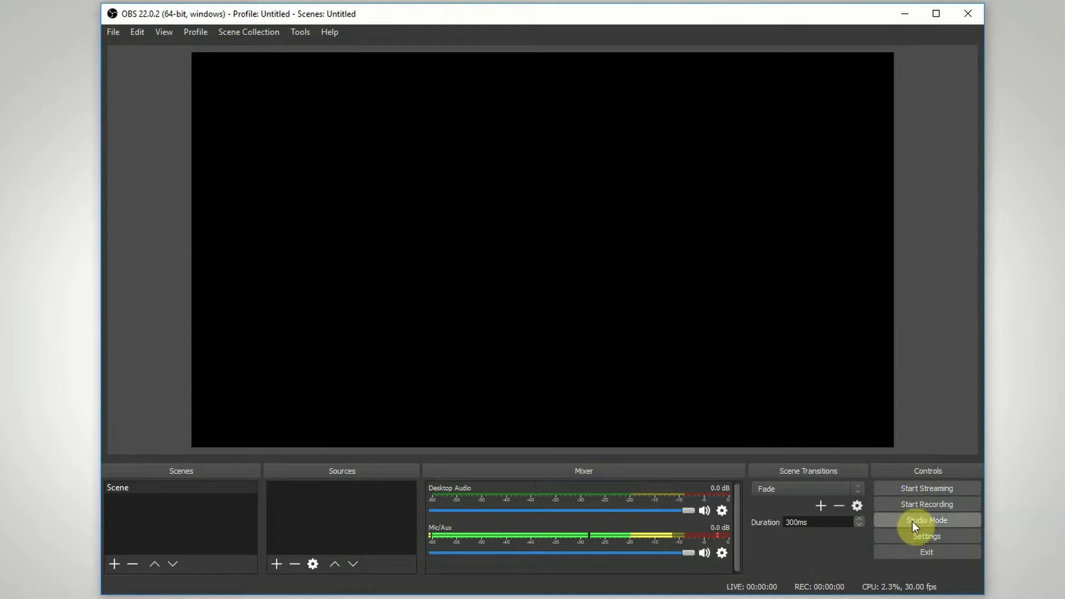
{"action": "left_click", "coordinate": [926, 536]}
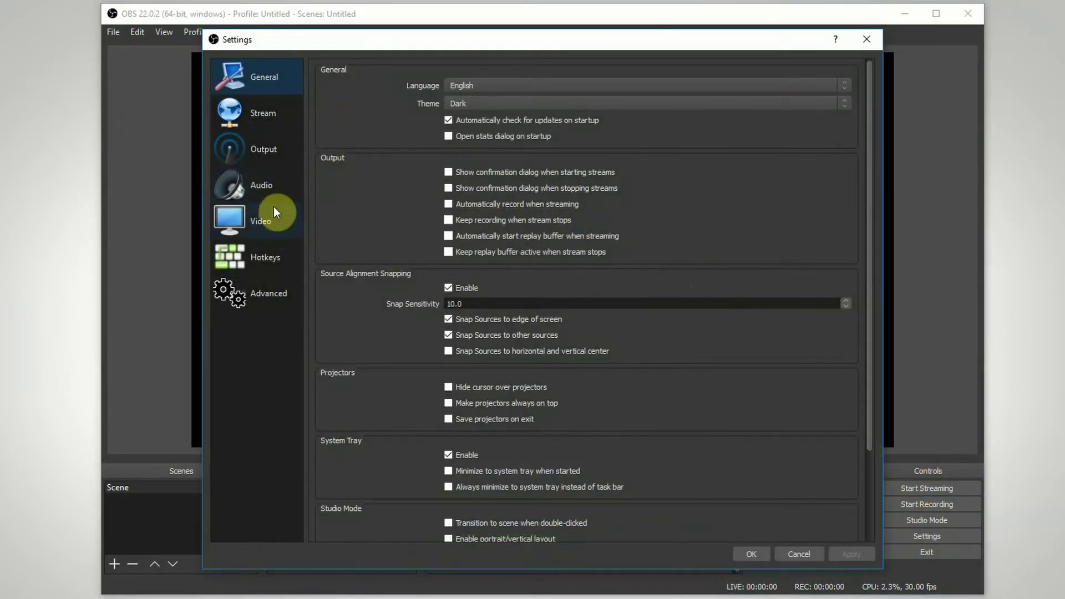
{"action": "left_click", "coordinate": [290, 119]}
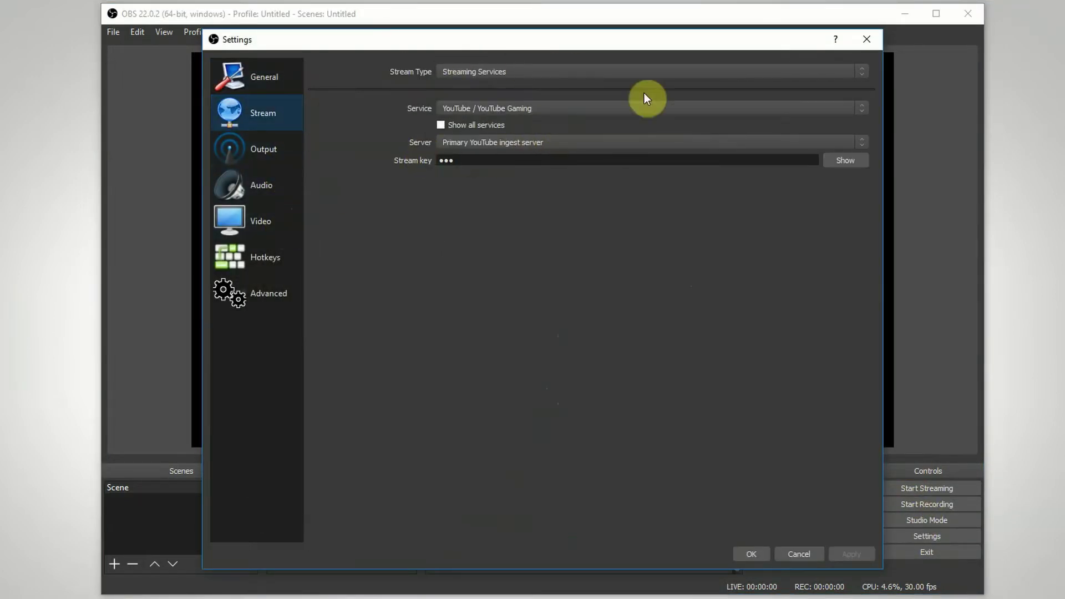
{"action": "left_click", "coordinate": [476, 160]}
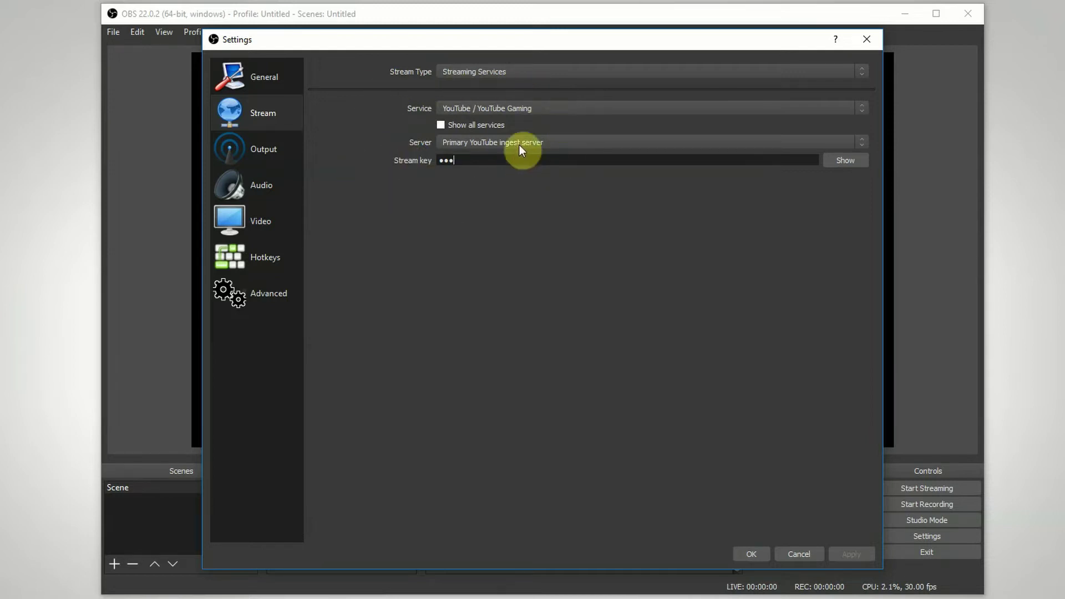
{"action": "left_click", "coordinate": [807, 552]}
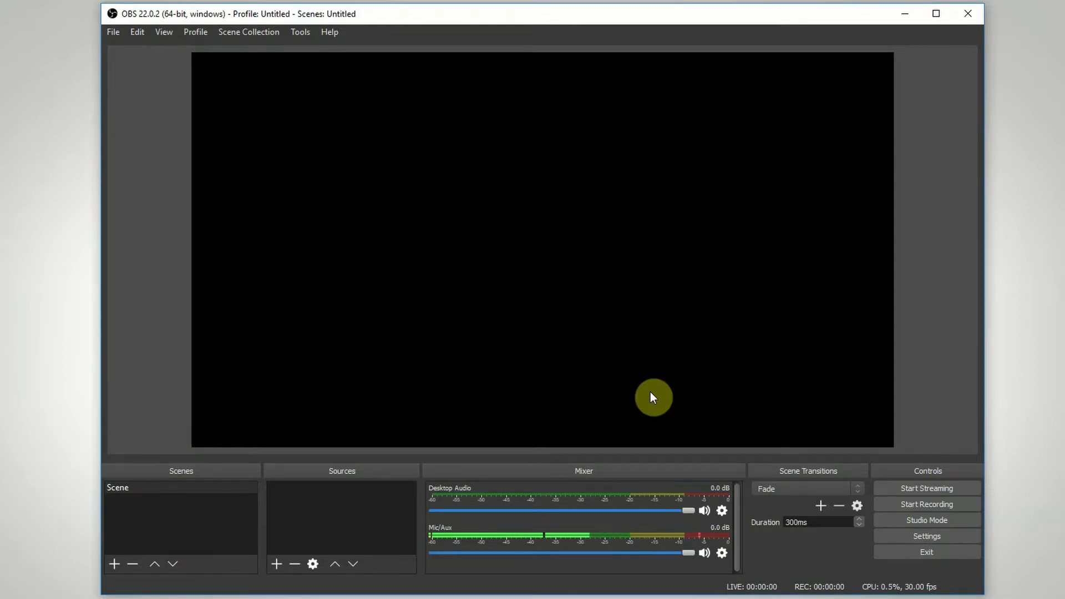
- Switch the streaming service to Twitch in the Stream settings, review its server choices, and save with Auto (Recommended)
{"action": "left_click", "coordinate": [926, 533]}
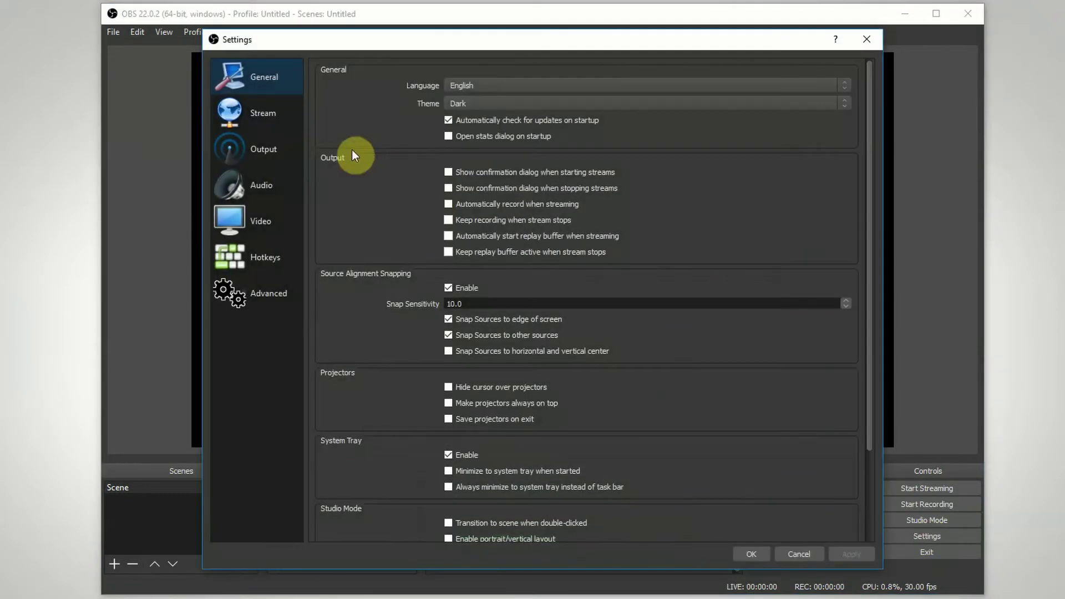
{"action": "left_click", "coordinate": [282, 114]}
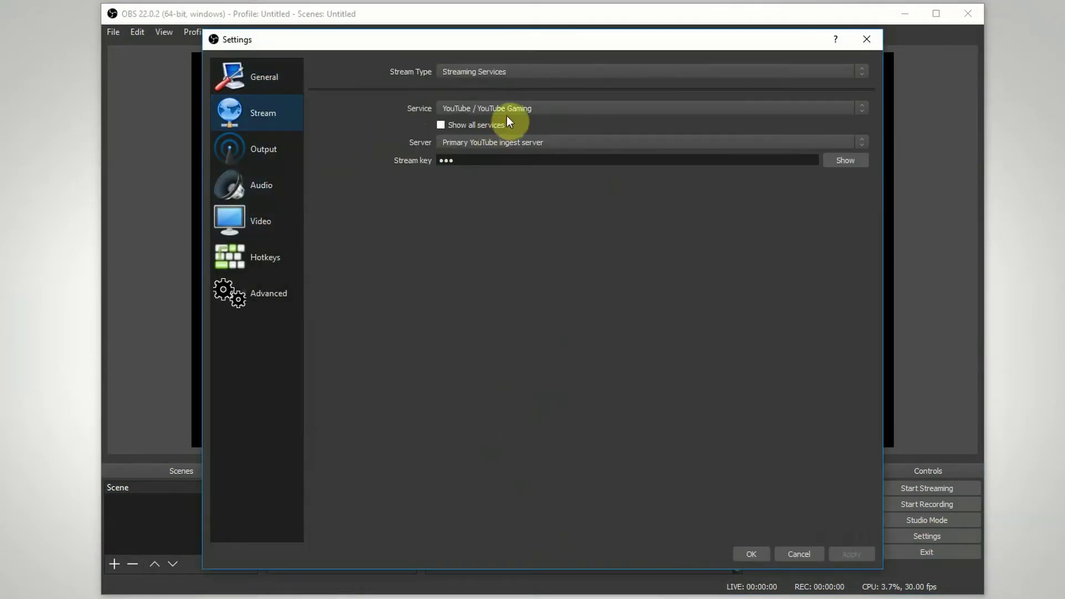
{"action": "left_click", "coordinate": [527, 110]}
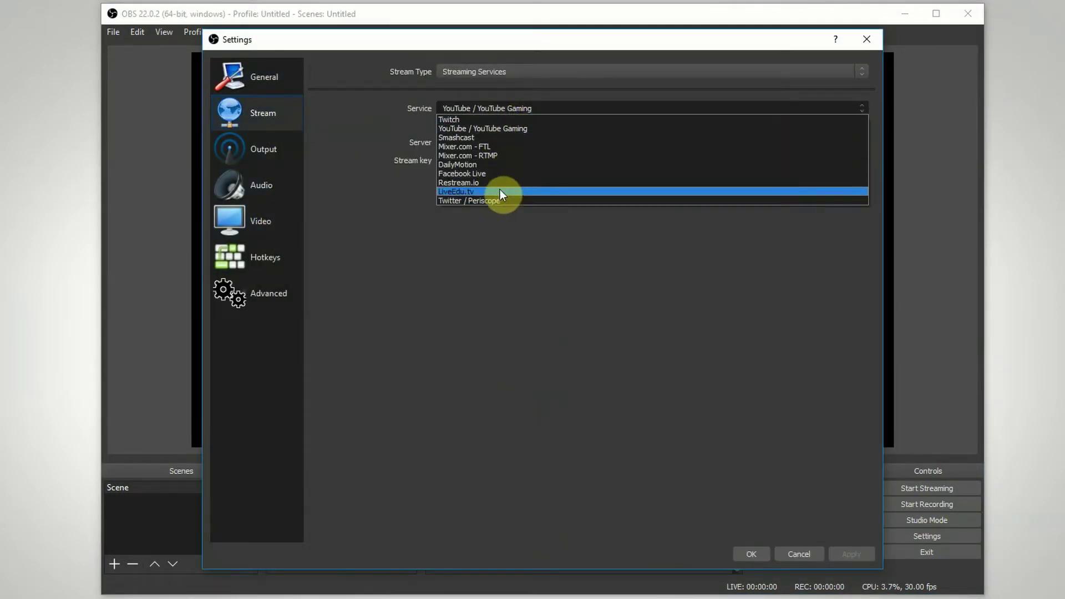
{"action": "left_click", "coordinate": [524, 119]}
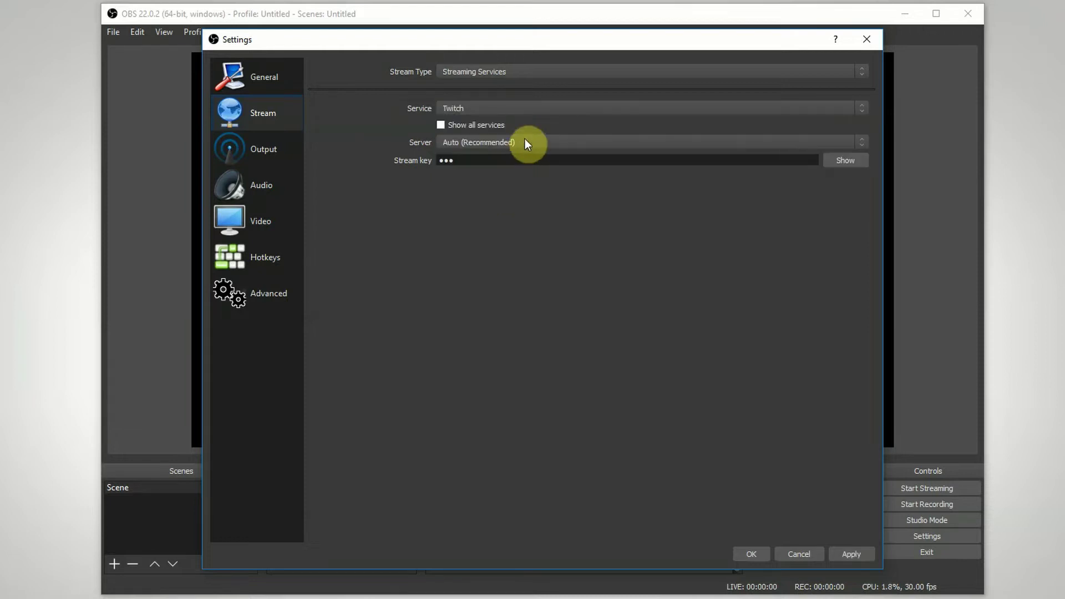
{"action": "left_click", "coordinate": [521, 146]}
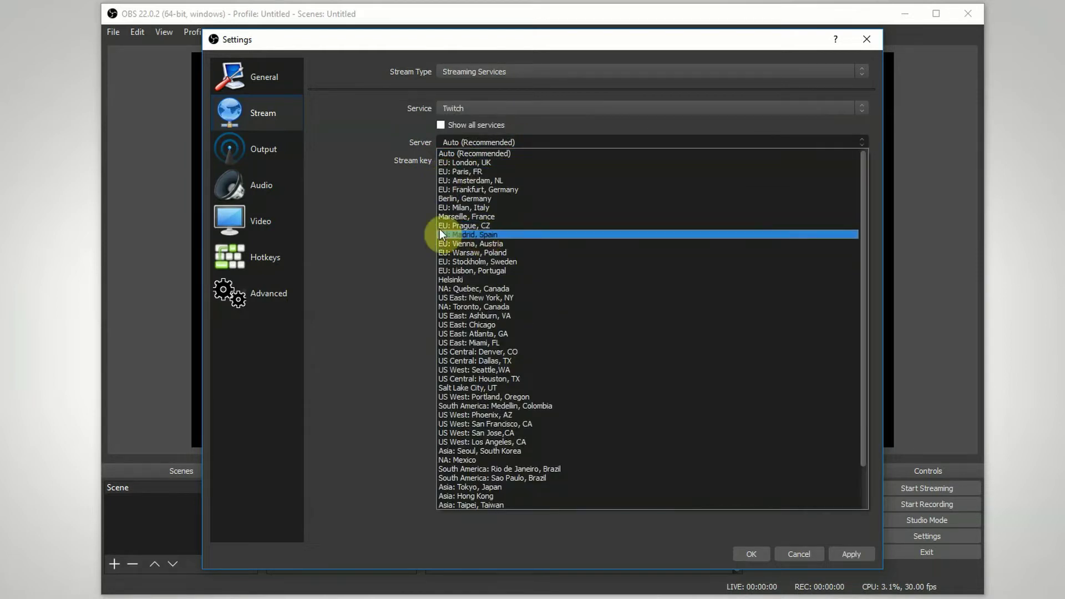
{"action": "left_click", "coordinate": [374, 144]}
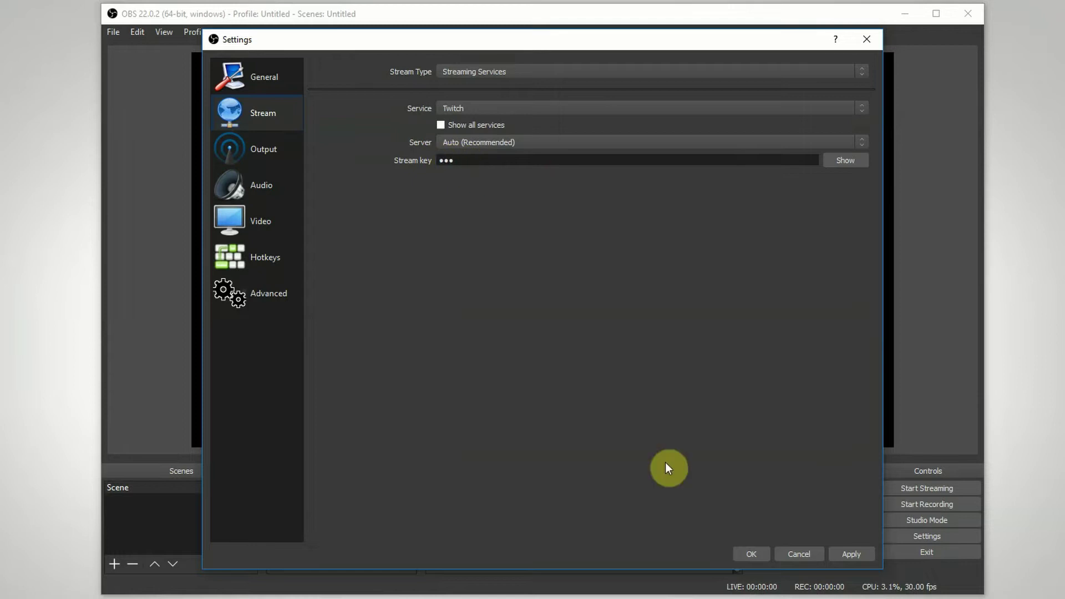
{"action": "left_click", "coordinate": [834, 553]}
{"action": "left_click", "coordinate": [752, 553]}
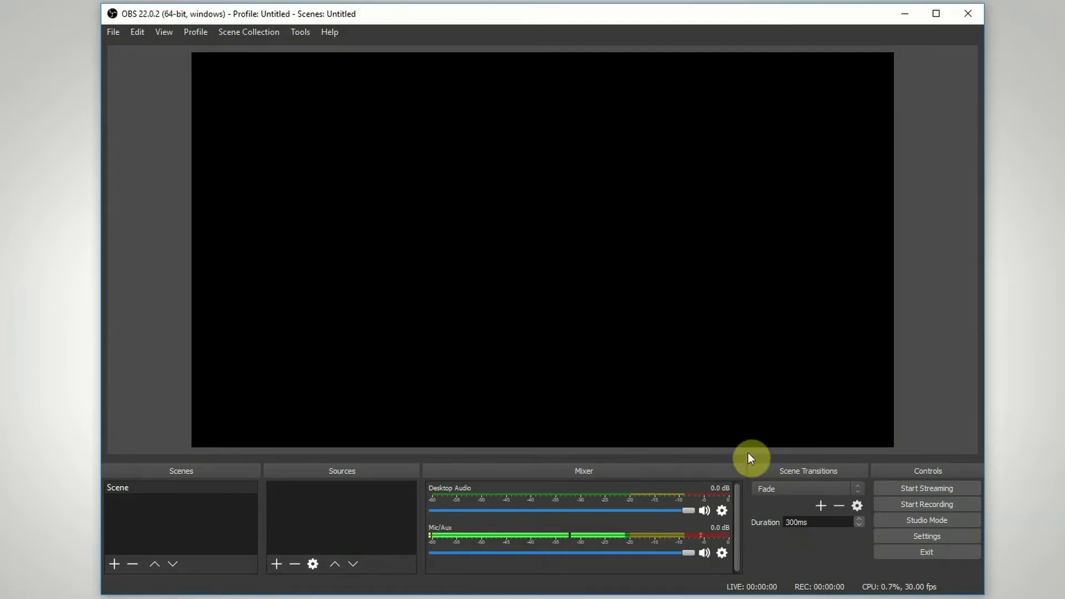
- Check the saved Twitch service, server and stream key entries in the Stream settings, then leave without saving
{"action": "left_click", "coordinate": [935, 533]}
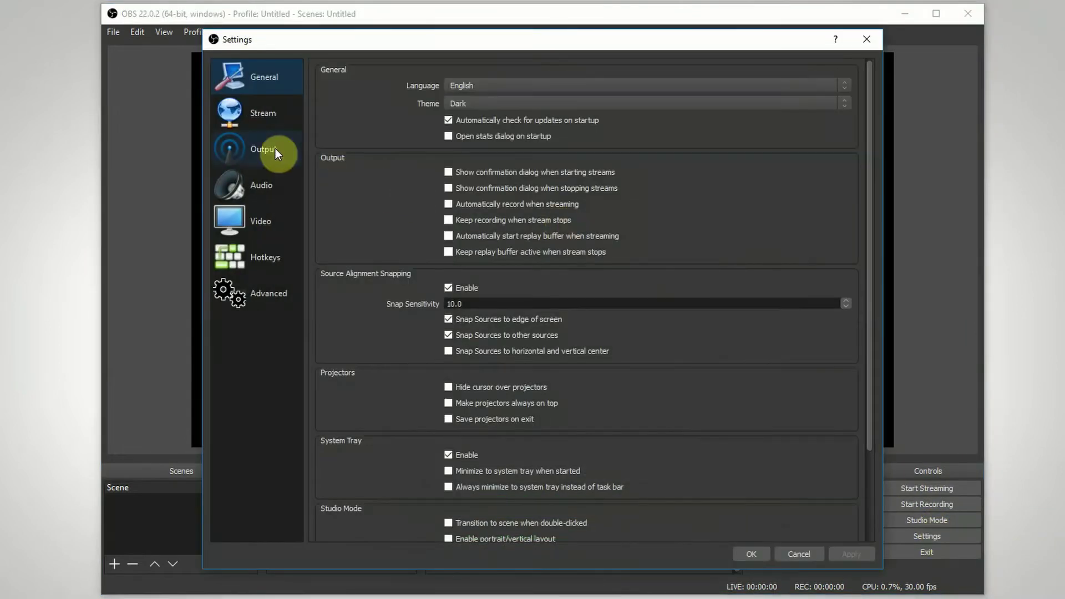
{"action": "left_click", "coordinate": [289, 118]}
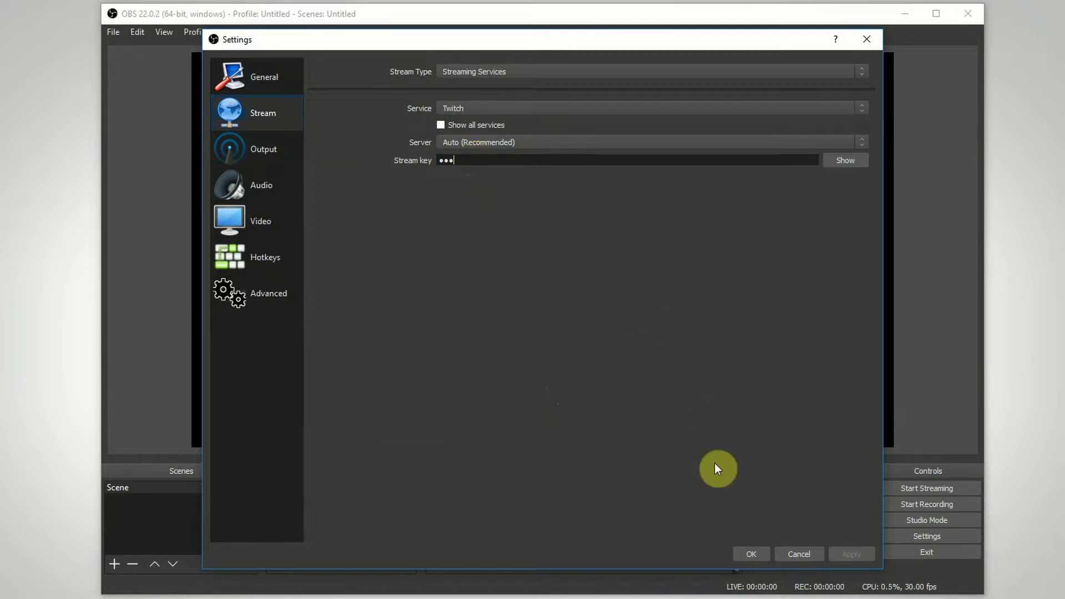
{"action": "left_click", "coordinate": [801, 554]}
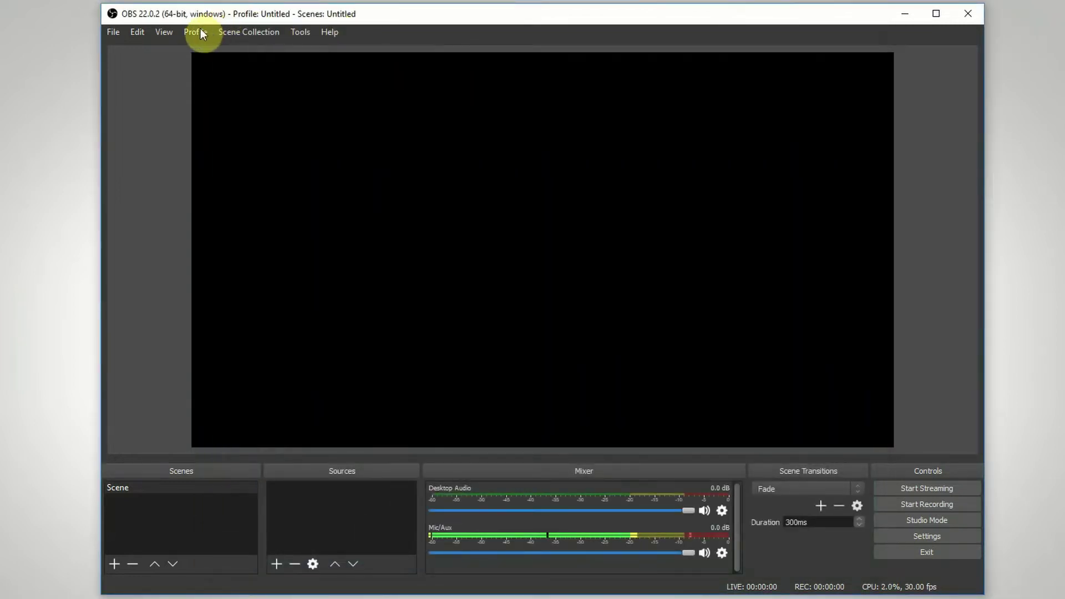
- Create a new profile named Youtube
{"action": "left_click", "coordinate": [195, 33]}
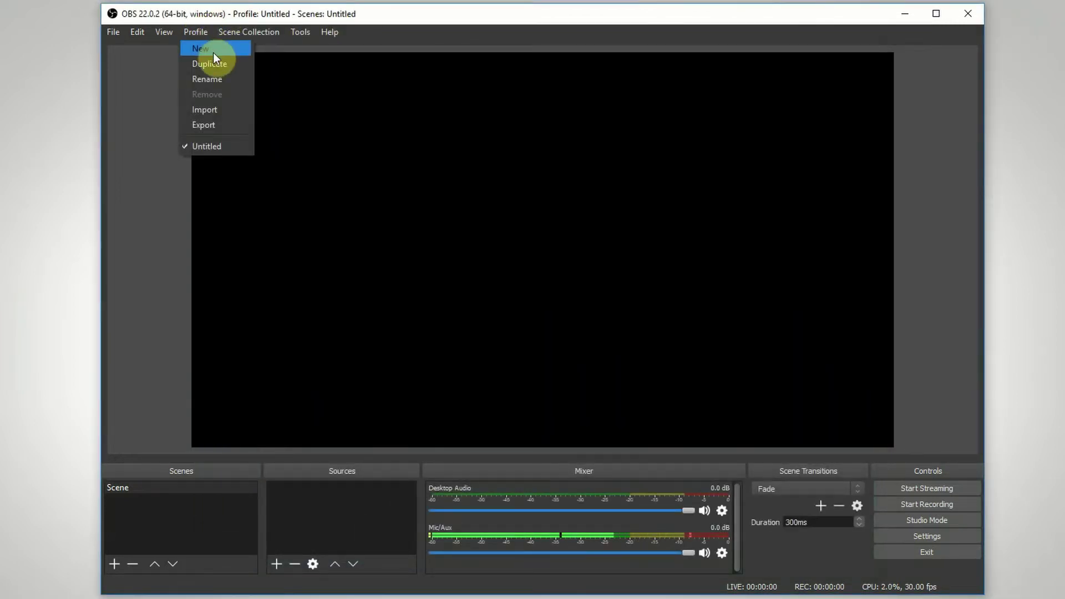
{"action": "left_click", "coordinate": [216, 49]}
{"action": "type", "text": "Y"}
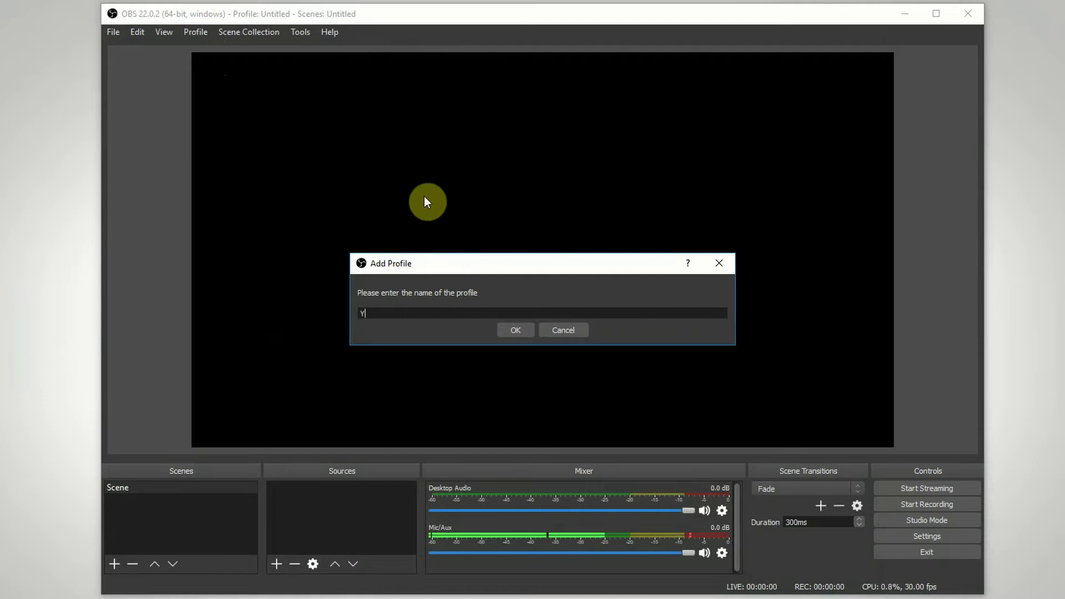
{"action": "type", "text": "outube"}
{"action": "key", "text": "Return"}
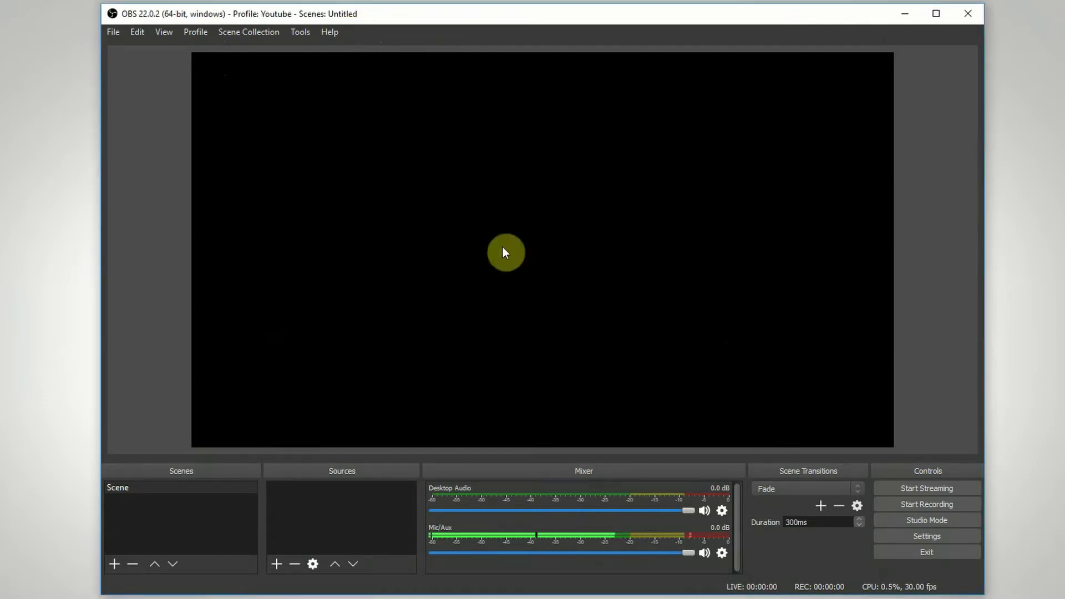
- Set the Youtube profile's streaming service to YouTube / YouTube Gaming, enter the stream key, and save the settings
{"action": "left_click", "coordinate": [956, 537]}
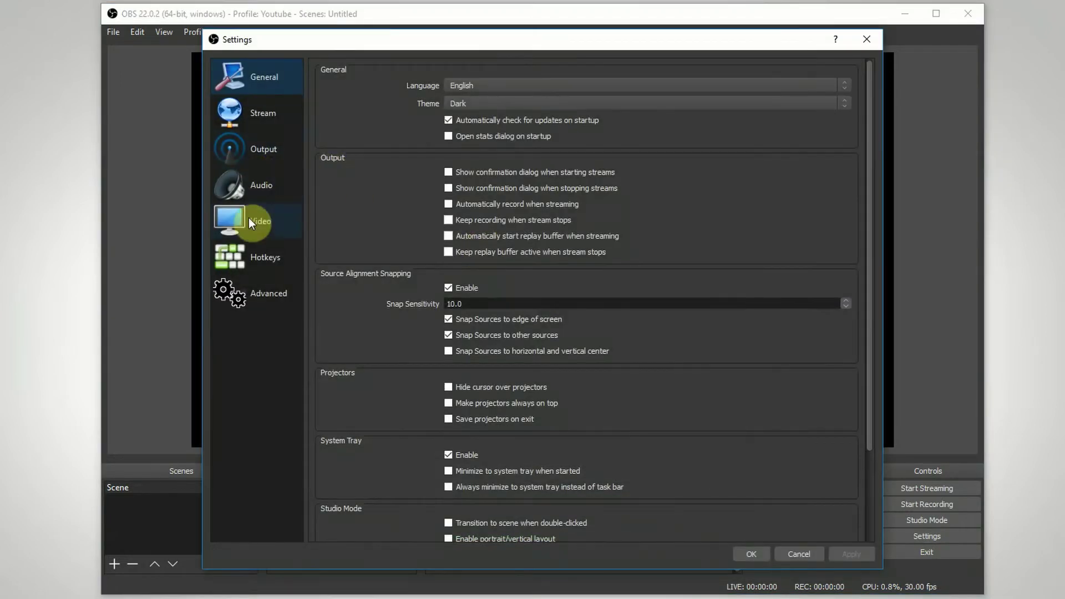
{"action": "left_click", "coordinate": [293, 118]}
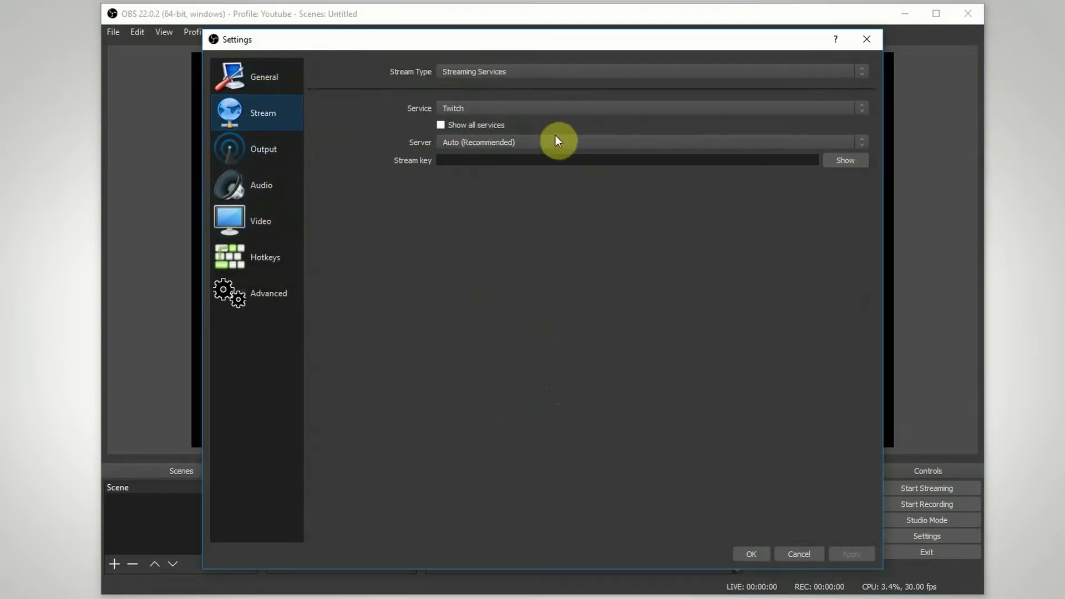
{"action": "left_click", "coordinate": [518, 108]}
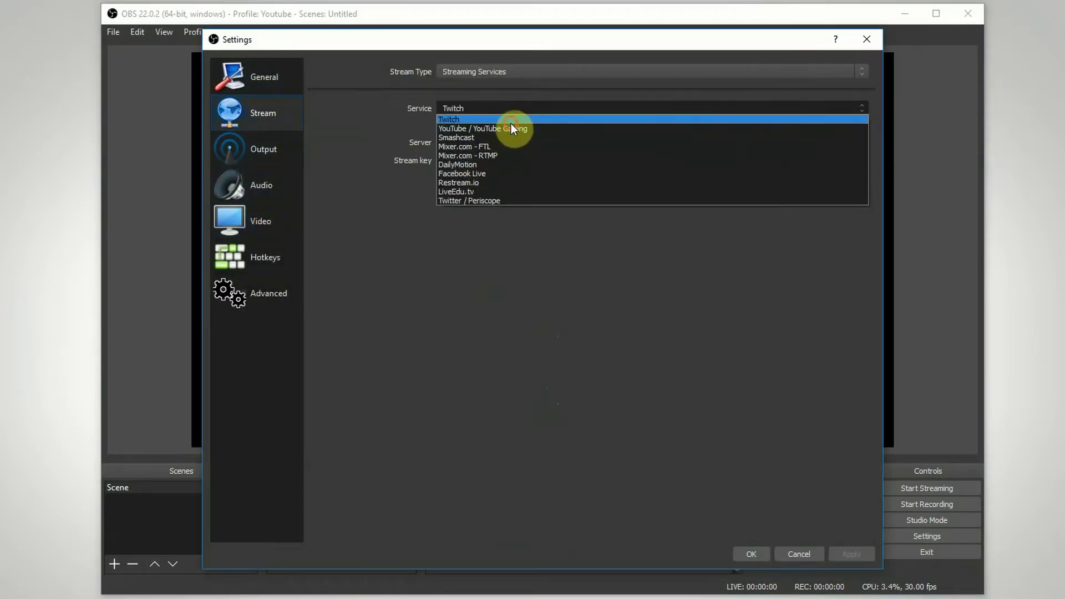
{"action": "left_click", "coordinate": [513, 129]}
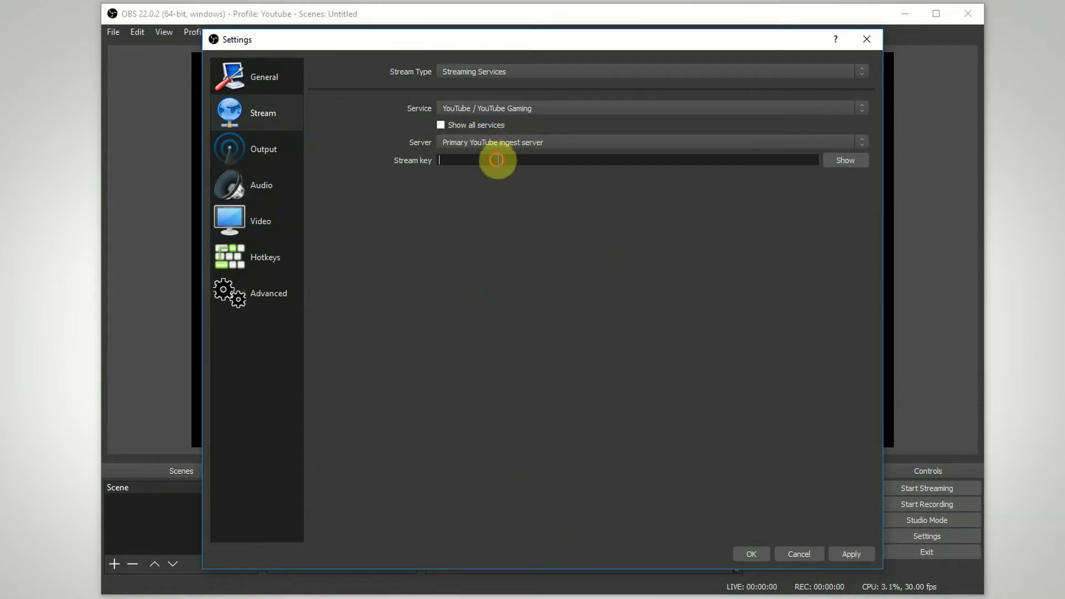
{"action": "type", "text": "••••••••••"}
{"action": "left_click", "coordinate": [832, 551]}
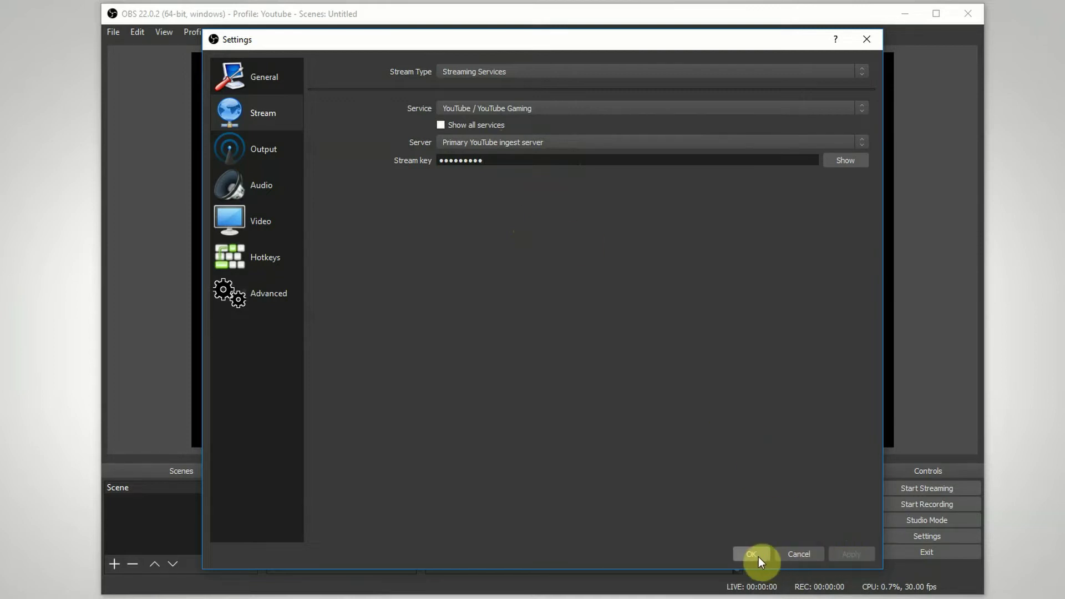
{"action": "left_click", "coordinate": [754, 556]}
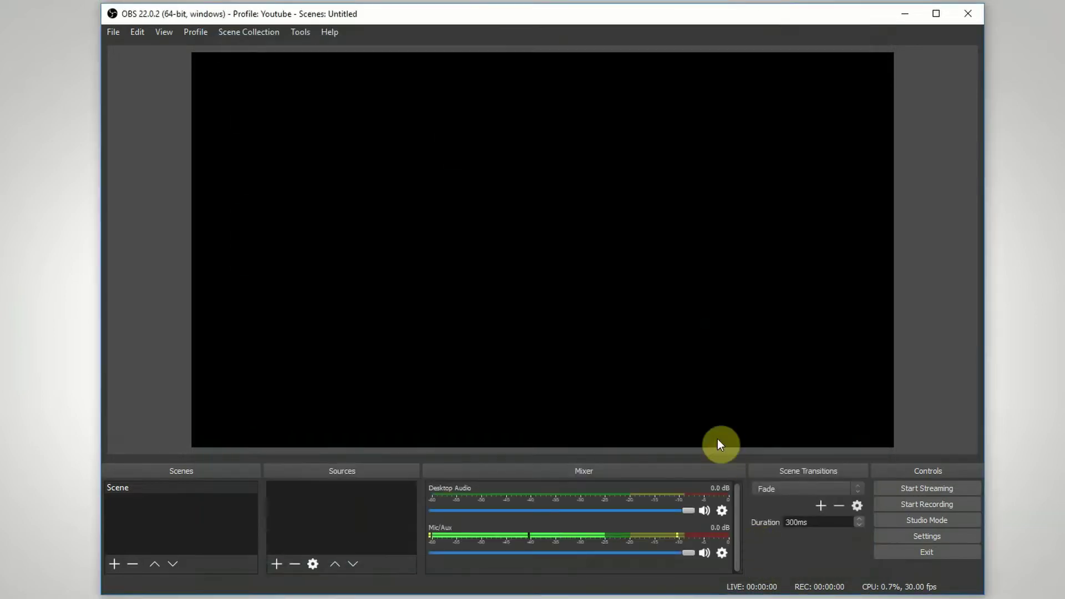
- Create another profile named Twitch
{"action": "left_click", "coordinate": [189, 33]}
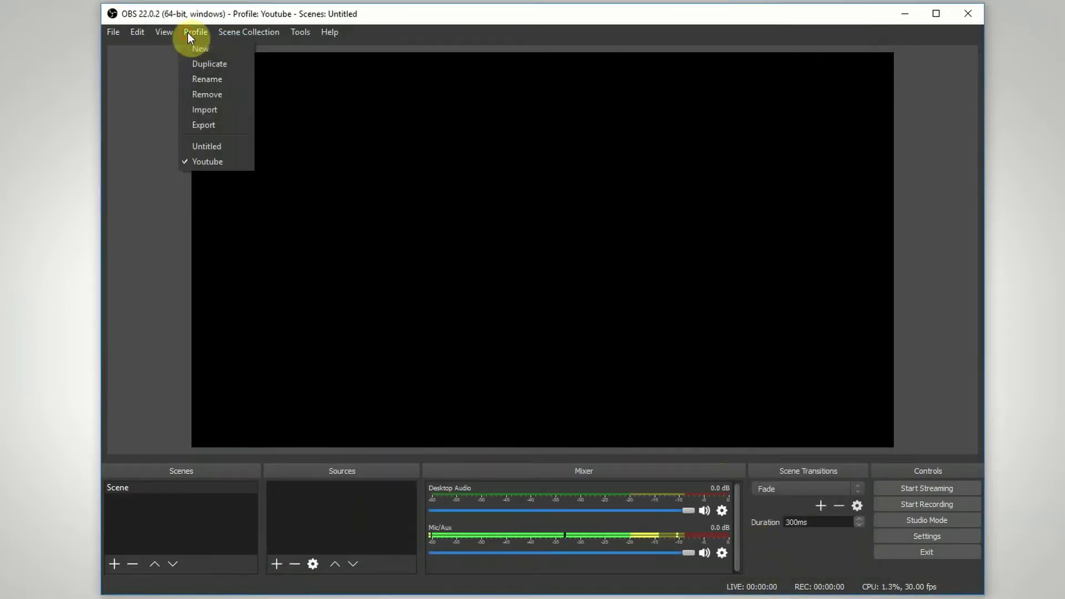
{"action": "left_click", "coordinate": [221, 51]}
{"action": "type", "text": "Twitch"}
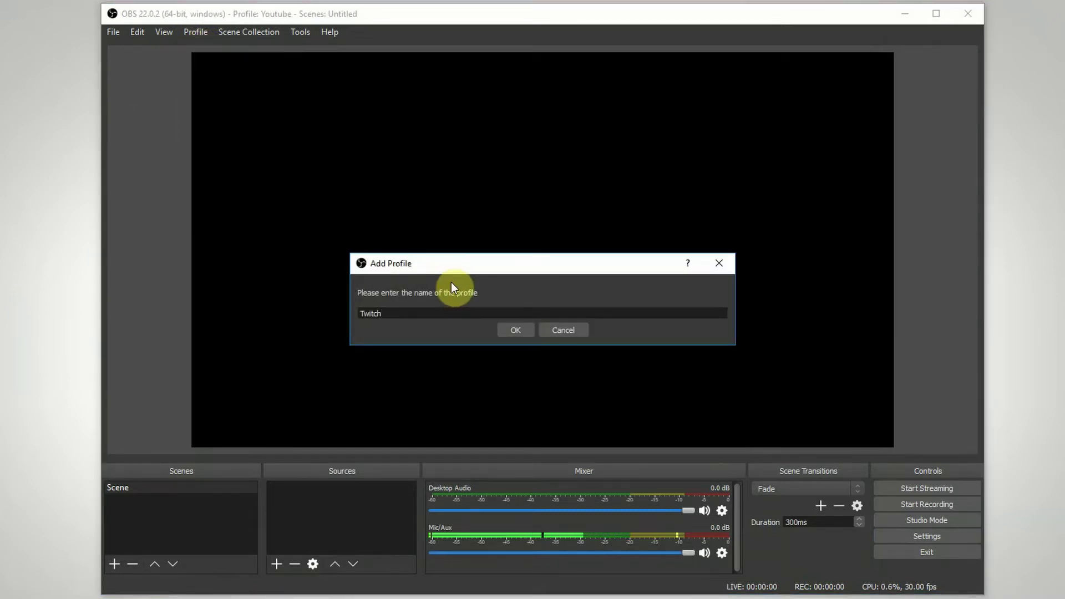
{"action": "key", "text": "Return"}
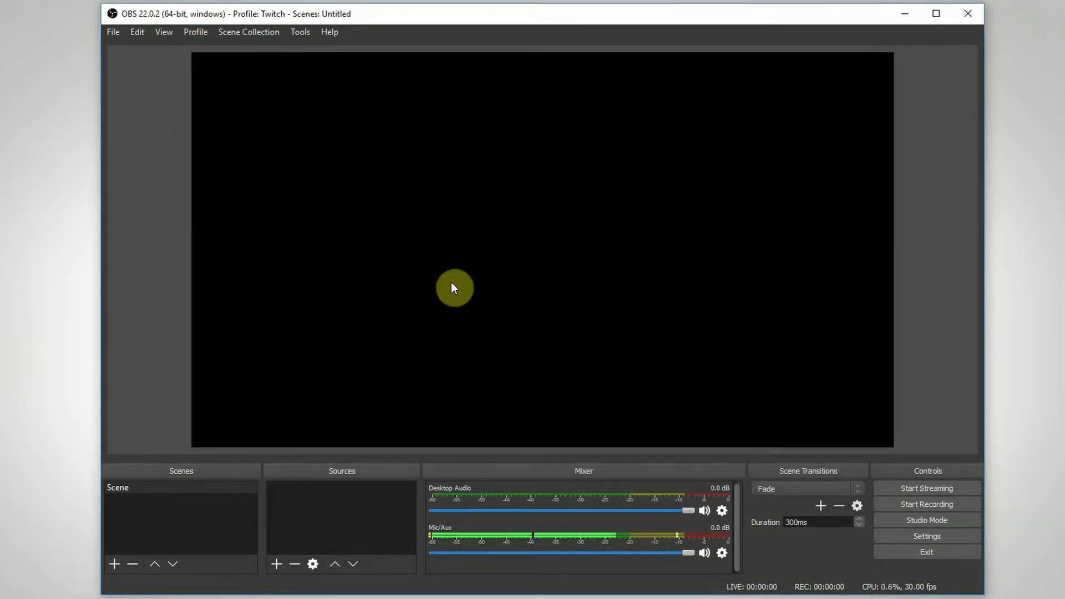
- Keep Twitch as the streaming service for the Twitch profile, enter its stream key, and save the settings
{"action": "left_click", "coordinate": [949, 535]}
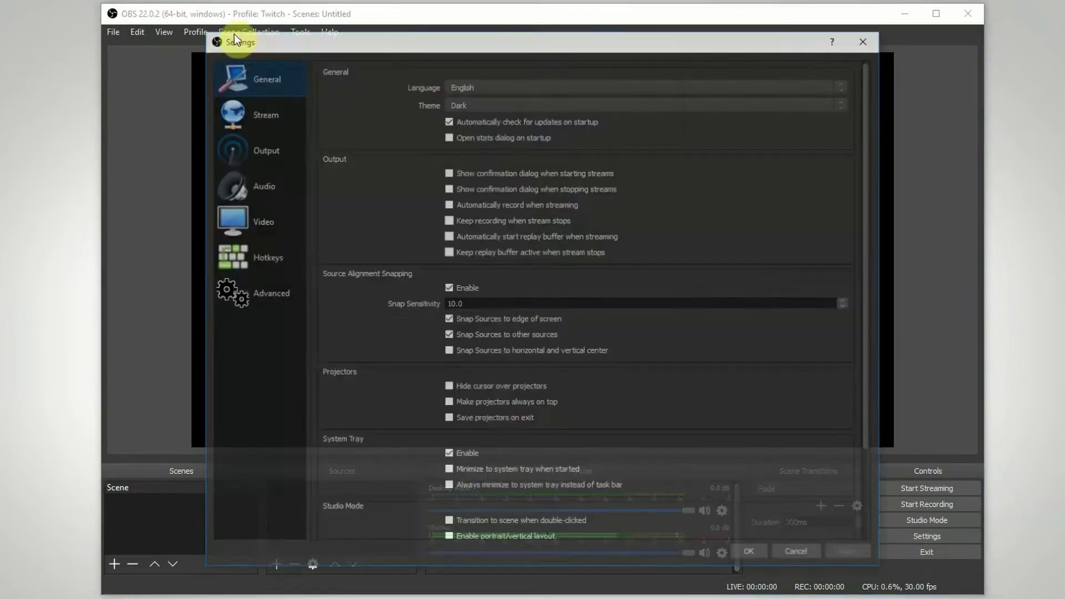
{"action": "left_click", "coordinate": [288, 109]}
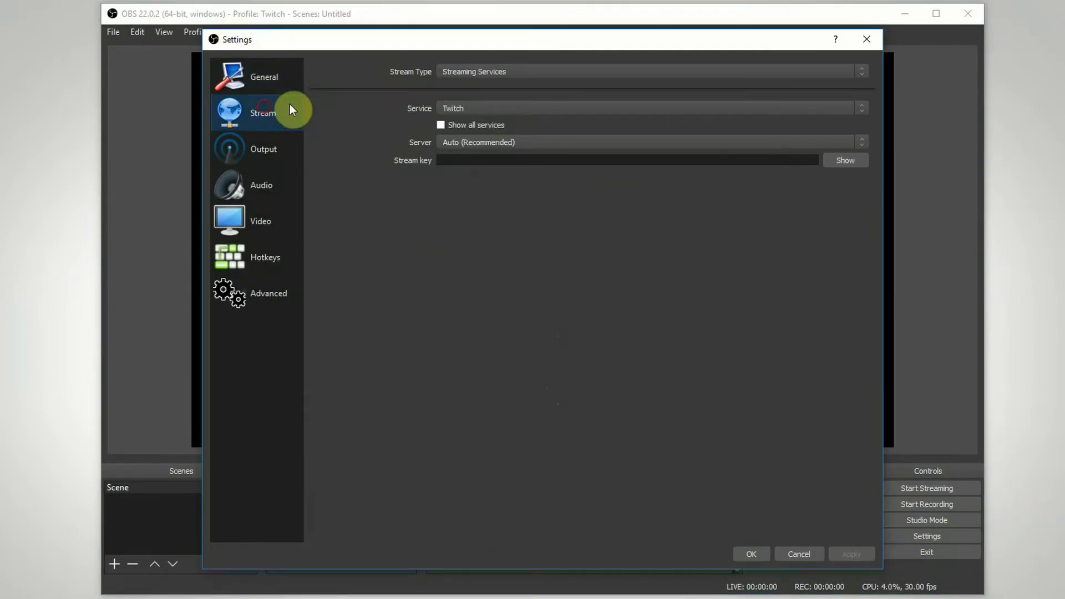
{"action": "left_click", "coordinate": [471, 110]}
{"action": "left_click", "coordinate": [466, 118]}
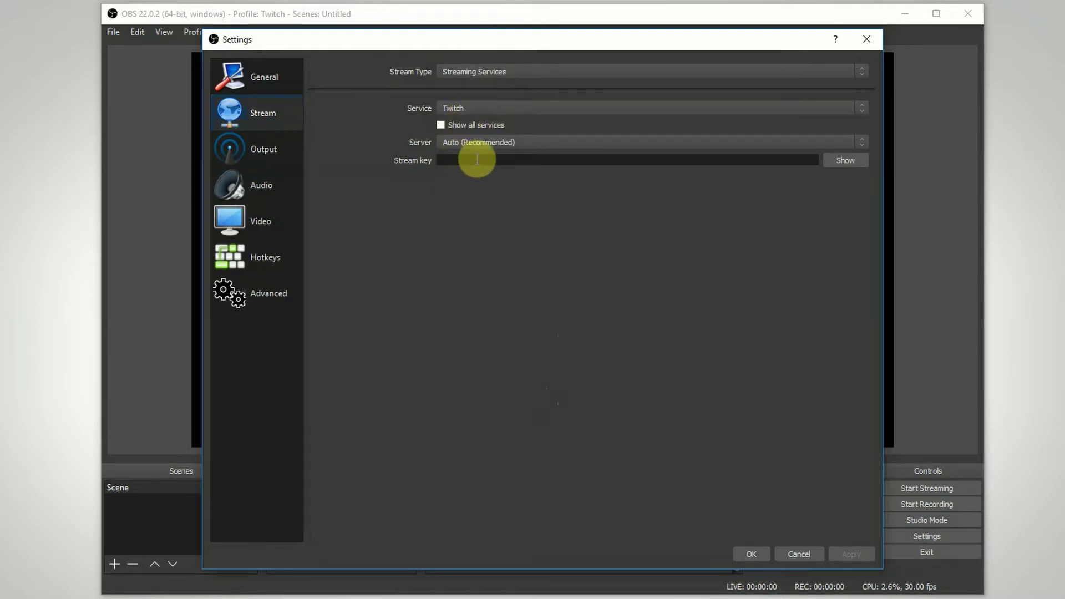
{"action": "left_click", "coordinate": [456, 159]}
{"action": "type", "text": "********"}
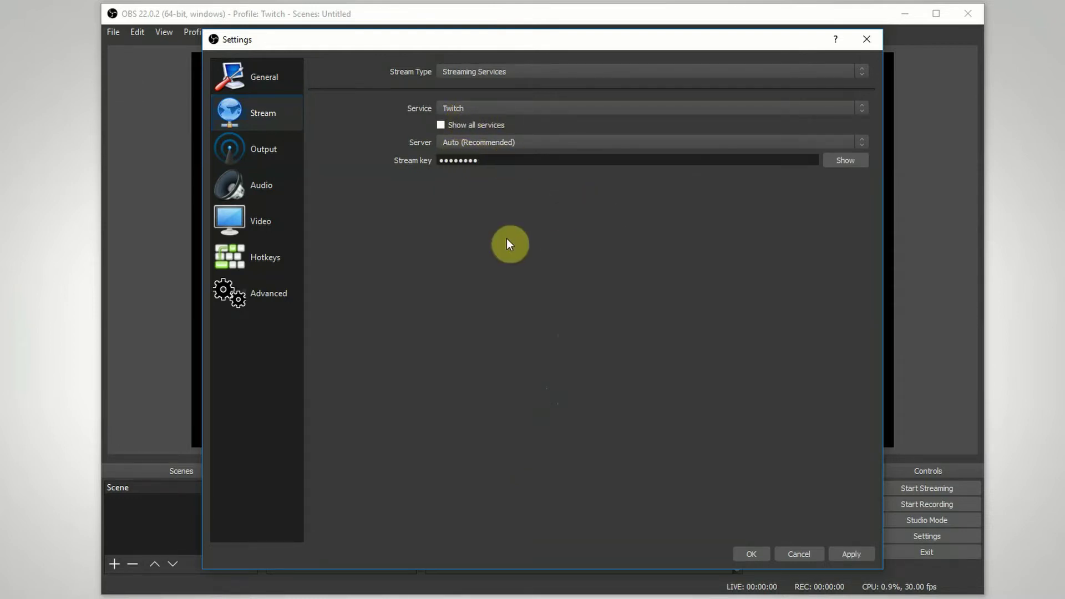
{"action": "left_click", "coordinate": [851, 554]}
{"action": "left_click", "coordinate": [751, 554]}
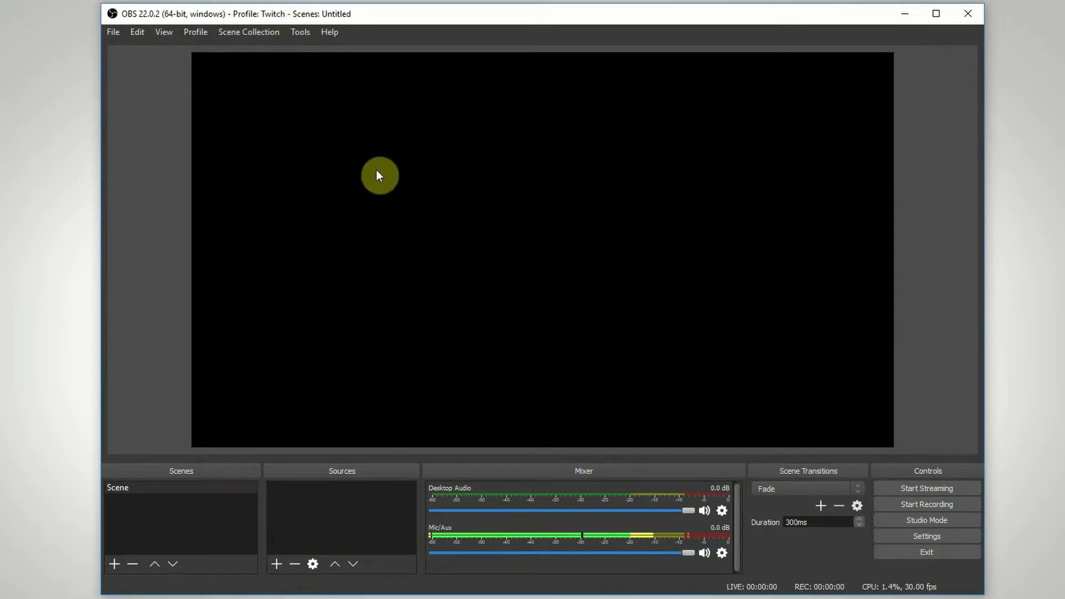
- Switch to the Youtube profile and check its Stream settings, leaving without changes
{"action": "left_click", "coordinate": [200, 35]}
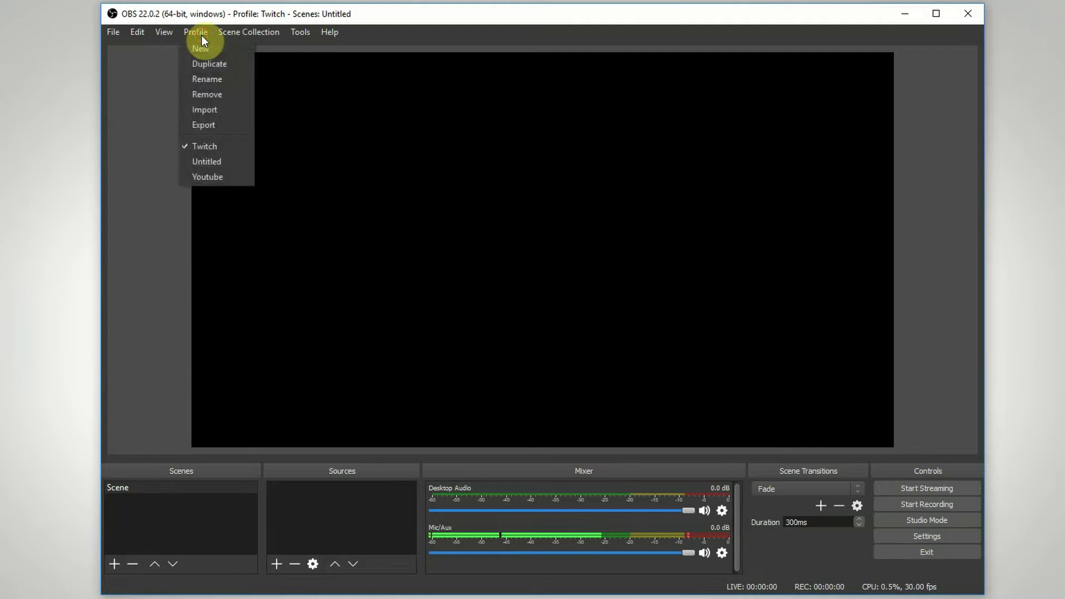
{"action": "left_click", "coordinate": [221, 177]}
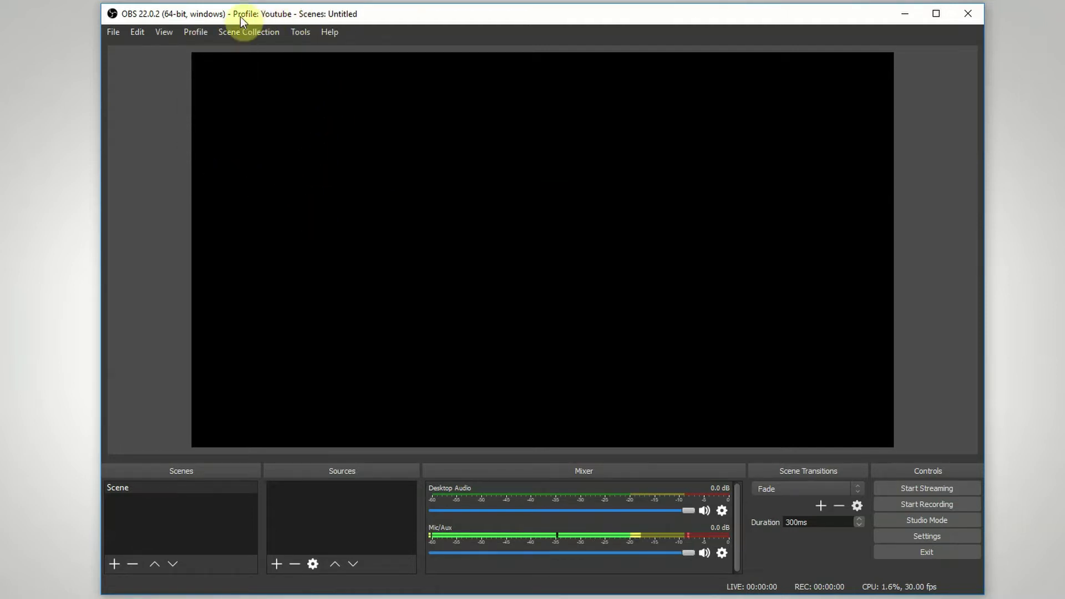
{"action": "left_click", "coordinate": [943, 535]}
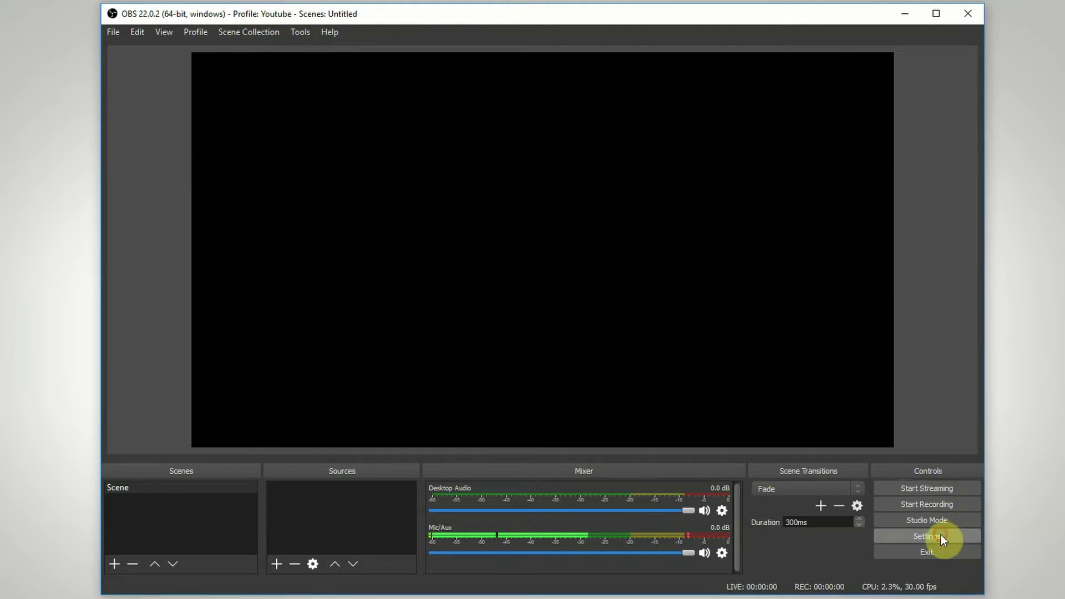
{"action": "left_click", "coordinate": [247, 118]}
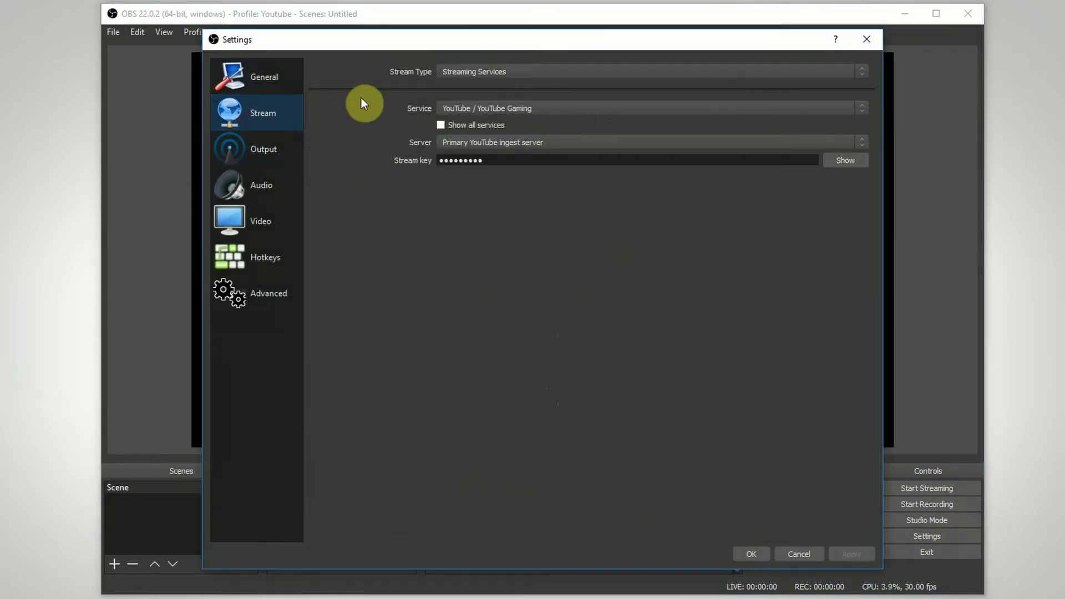
{"action": "left_click", "coordinate": [805, 554]}
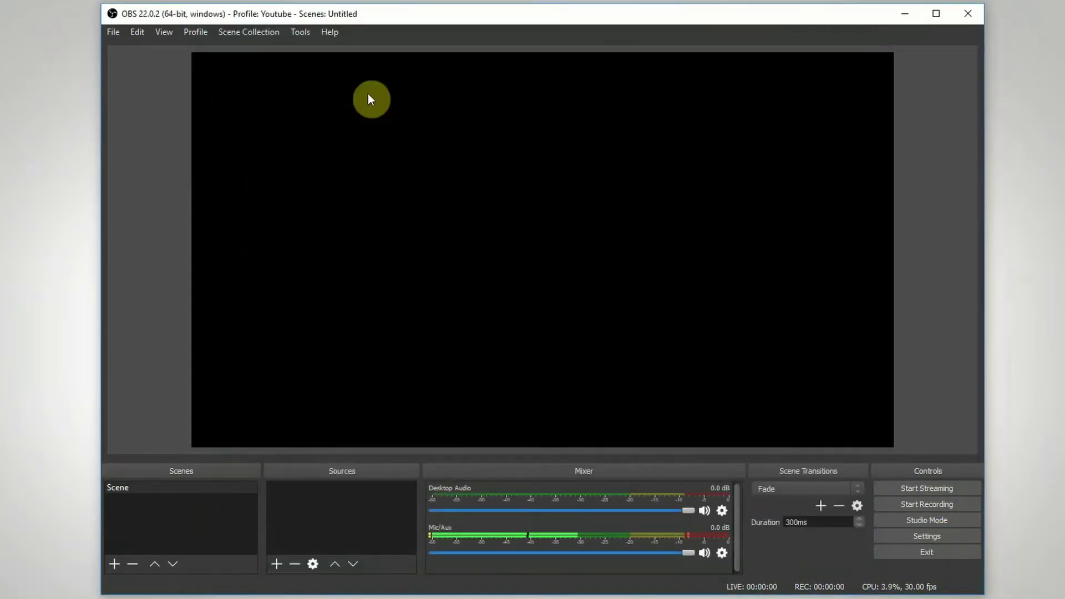
- Switch back to the Twitch profile and check its Stream settings, leaving without changes
{"action": "left_click", "coordinate": [201, 32]}
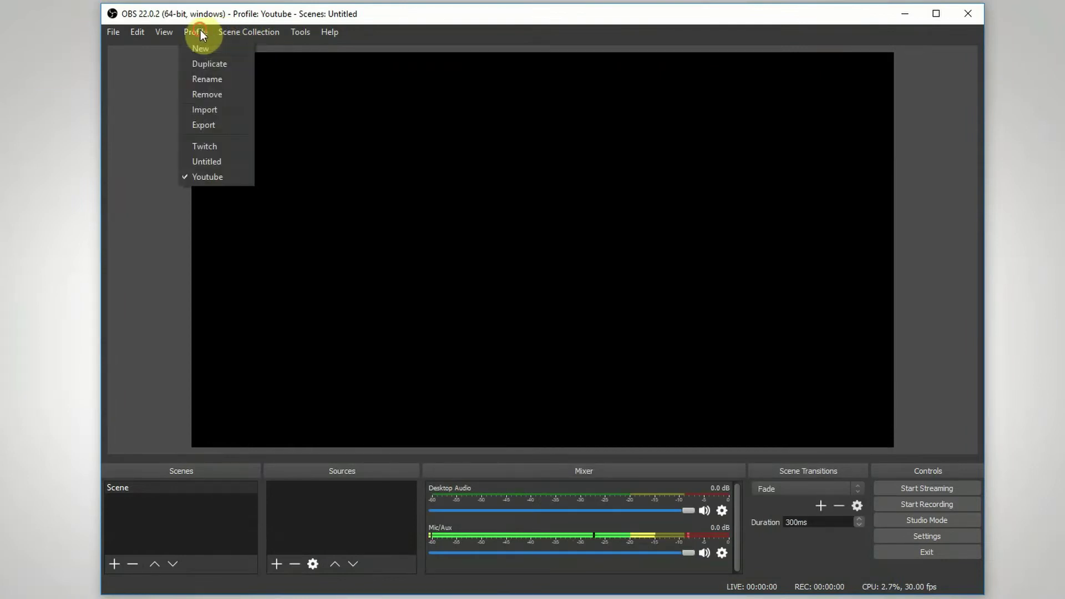
{"action": "left_click", "coordinate": [216, 146]}
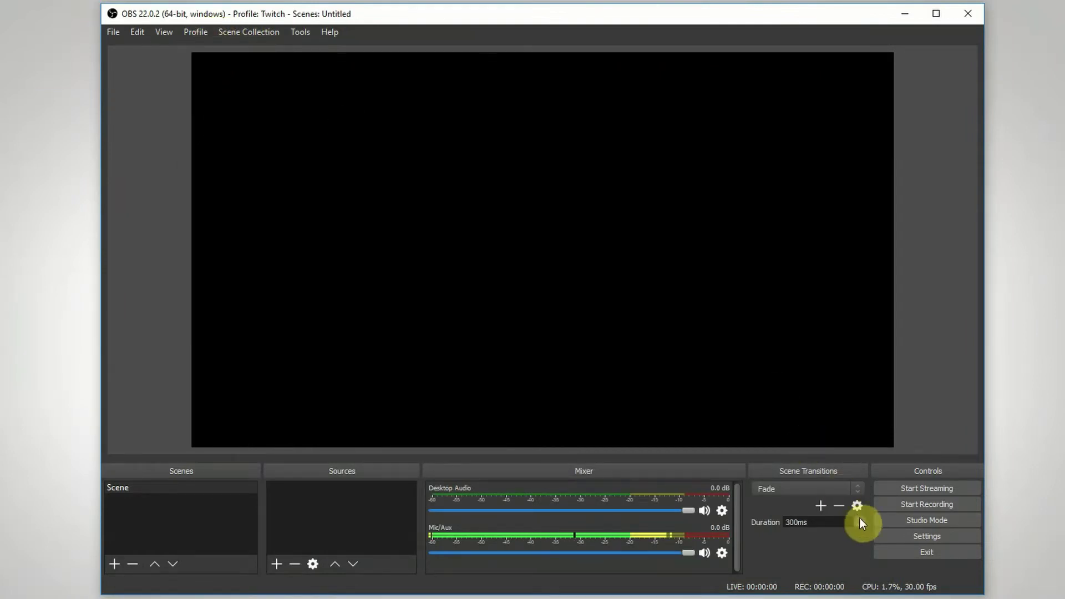
{"action": "left_click", "coordinate": [894, 534]}
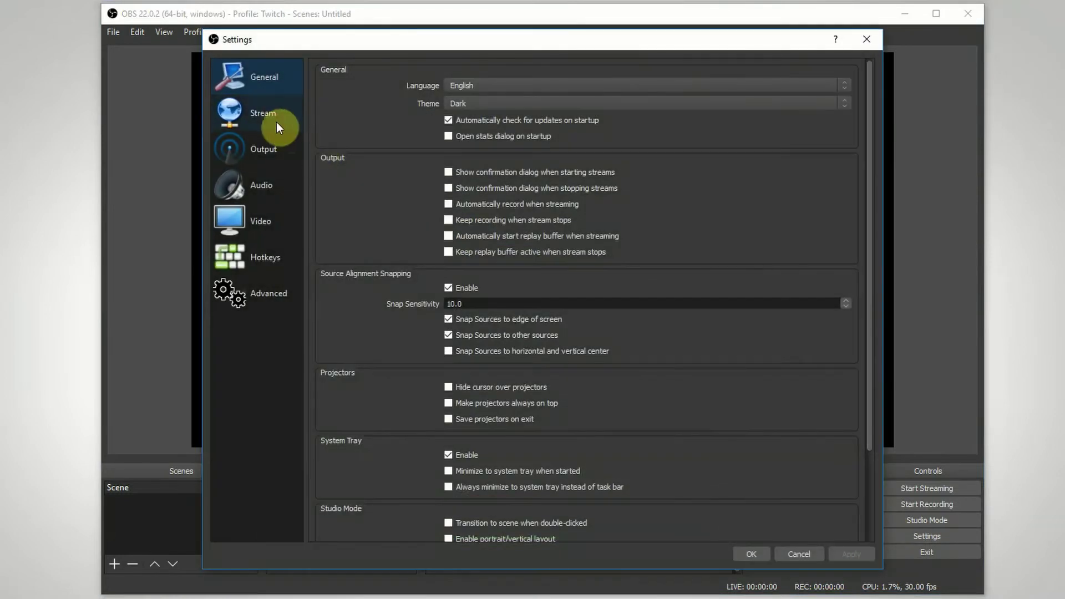
{"action": "left_click", "coordinate": [274, 119]}
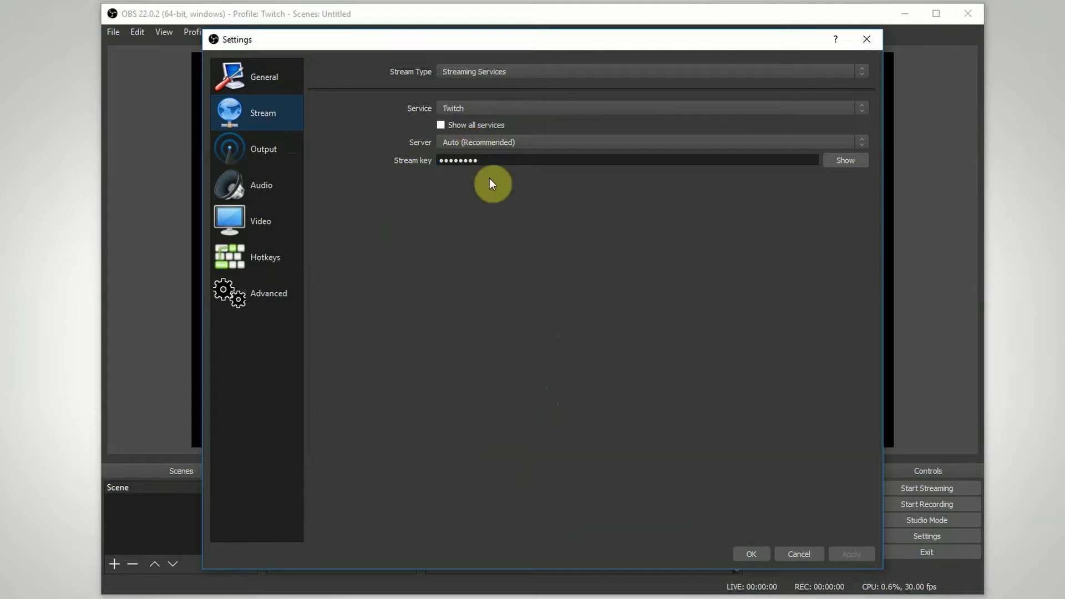
{"action": "left_click", "coordinate": [813, 555]}
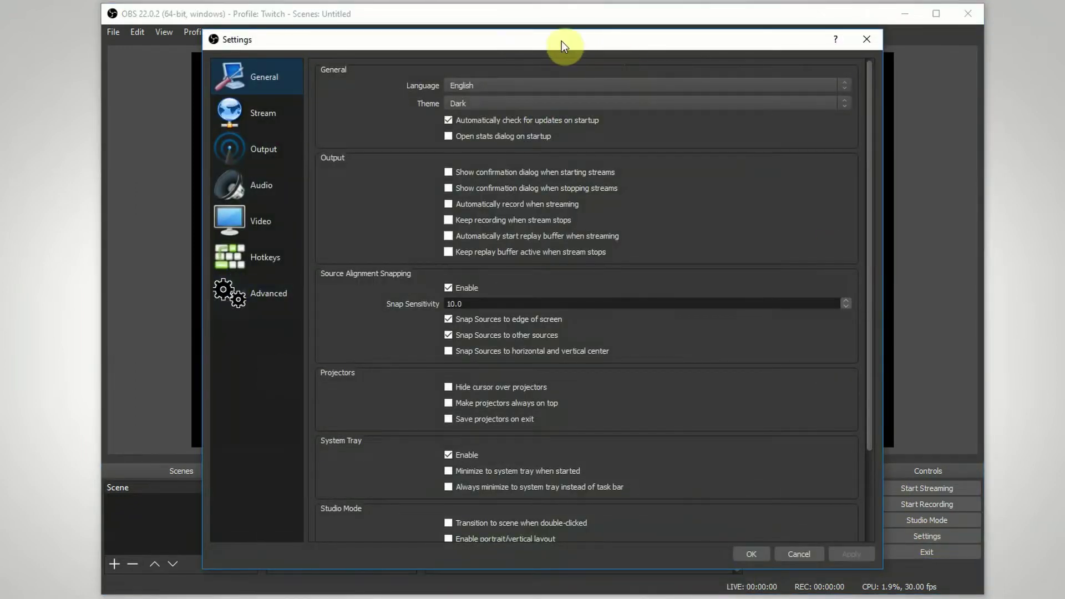
{"action": "mouse_move", "coordinate": [561, 41]}
{"action": "left_mouse_down"}
{"action": "mouse_move", "coordinate": [520, 55]}
{"action": "mouse_move", "coordinate": [589, 40]}
{"action": "mouse_move", "coordinate": [579, 41]}
{"action": "left_mouse_up"}
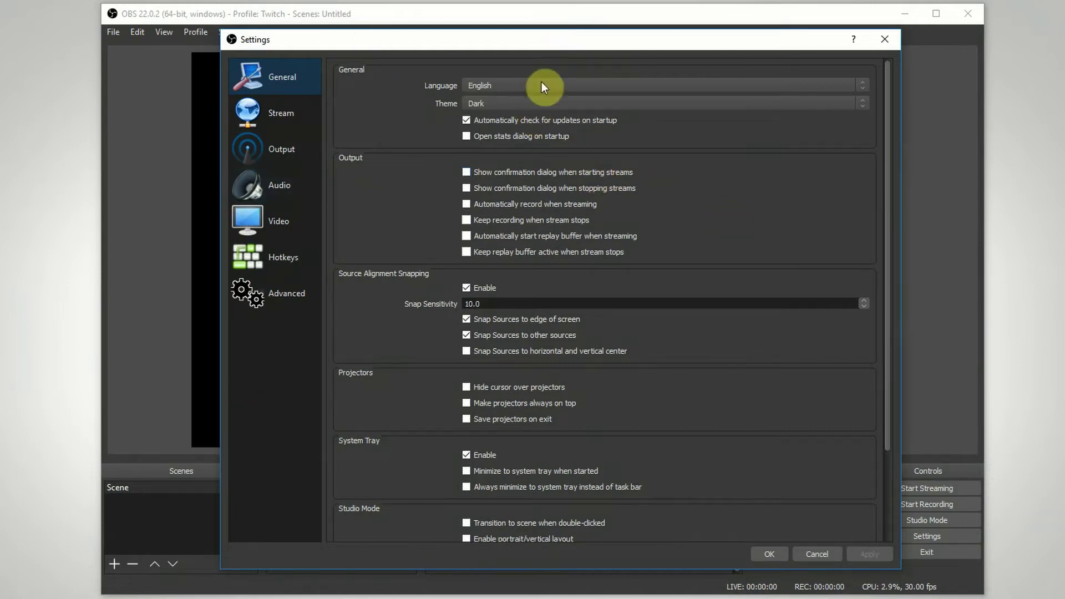
{"action": "left_click_drag", "start_coordinate": [540, 38], "coordinate": [640, 28]}
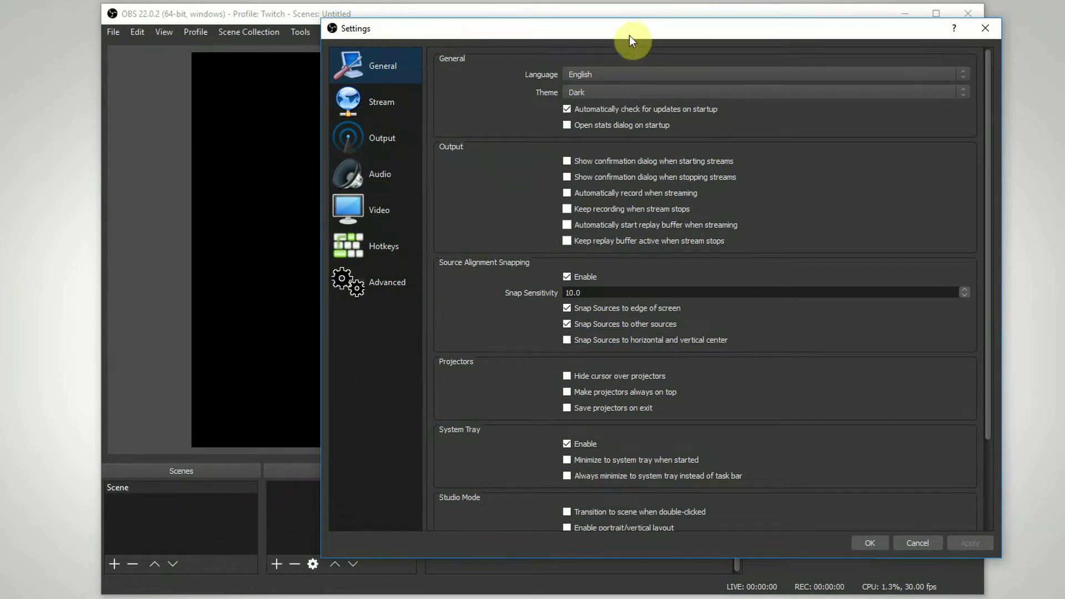
{"action": "left_click_drag", "start_coordinate": [628, 35], "coordinate": [499, 27]}
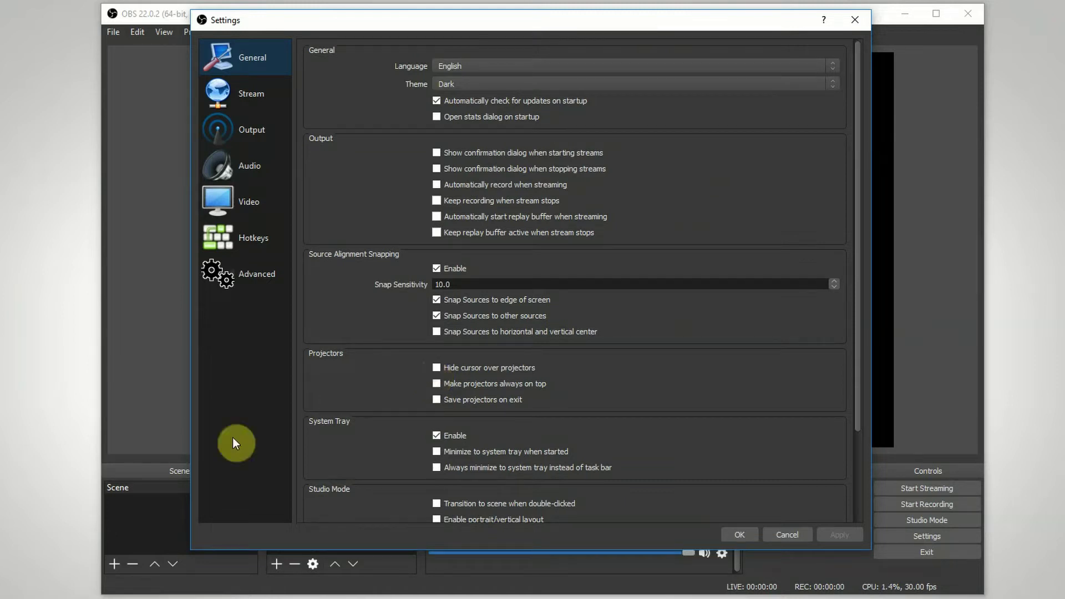
{"action": "left_click", "coordinate": [784, 534]}
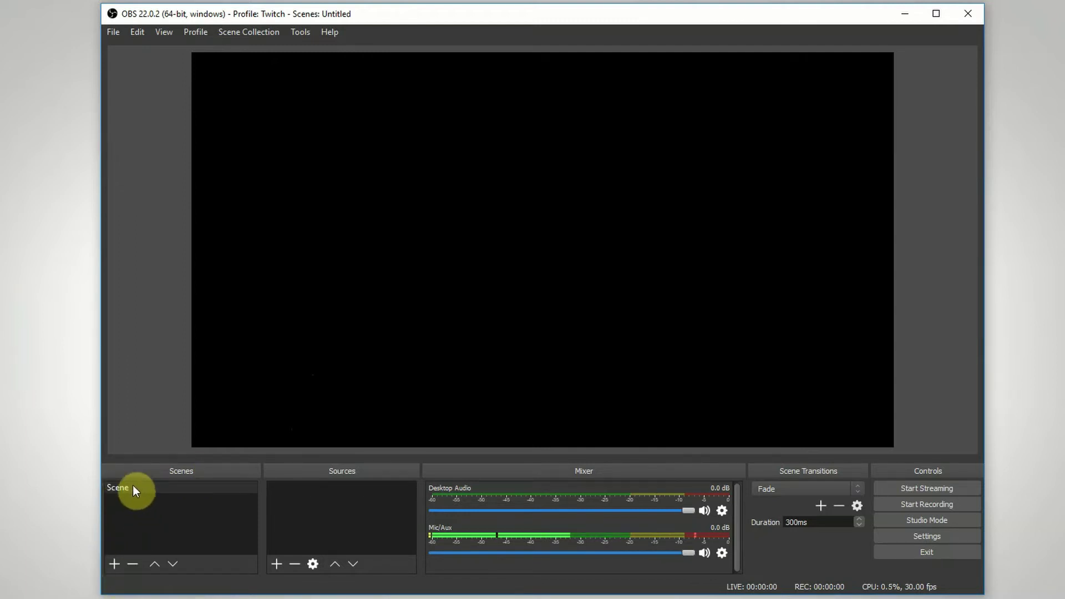
- Try to remove the default scene from the scene list
{"action": "left_click", "coordinate": [157, 488]}
{"action": "right_click", "coordinate": [165, 488]}
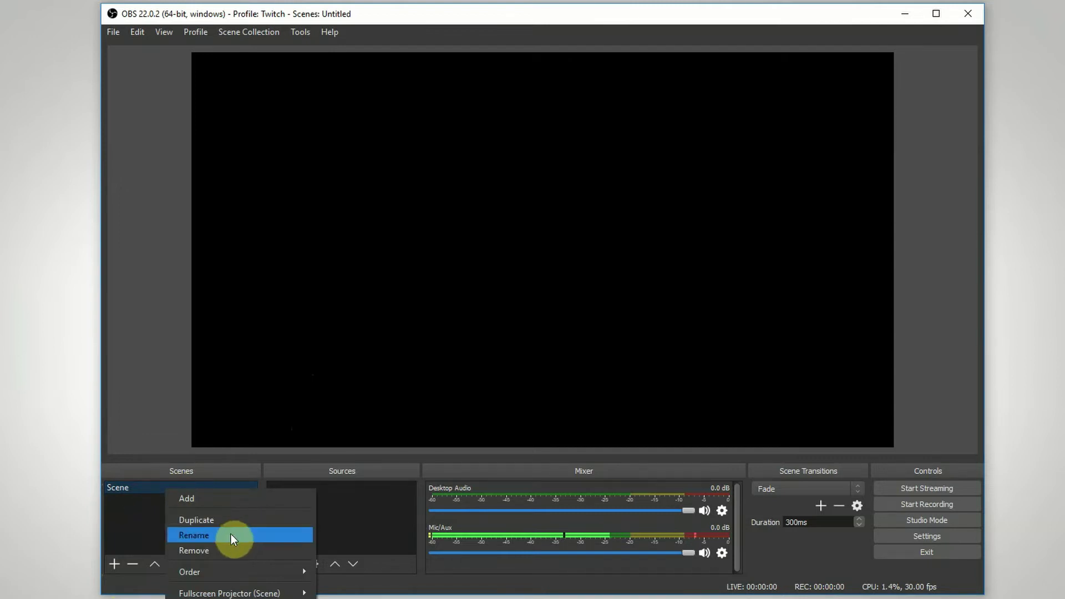
{"action": "left_click", "coordinate": [227, 551]}
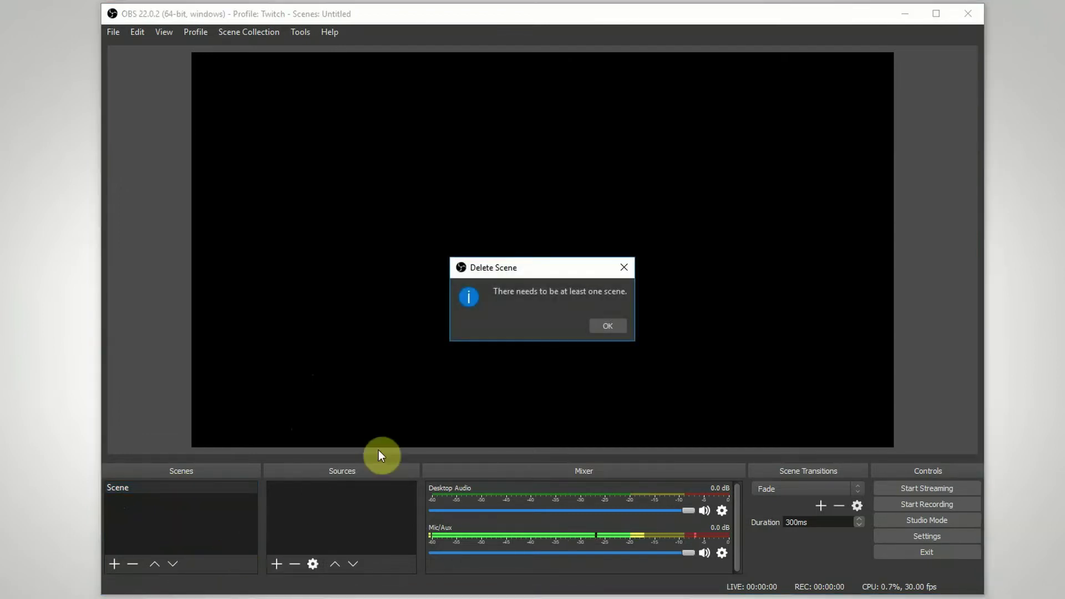
{"action": "left_click", "coordinate": [606, 328]}
{"action": "right_click", "coordinate": [178, 489]}
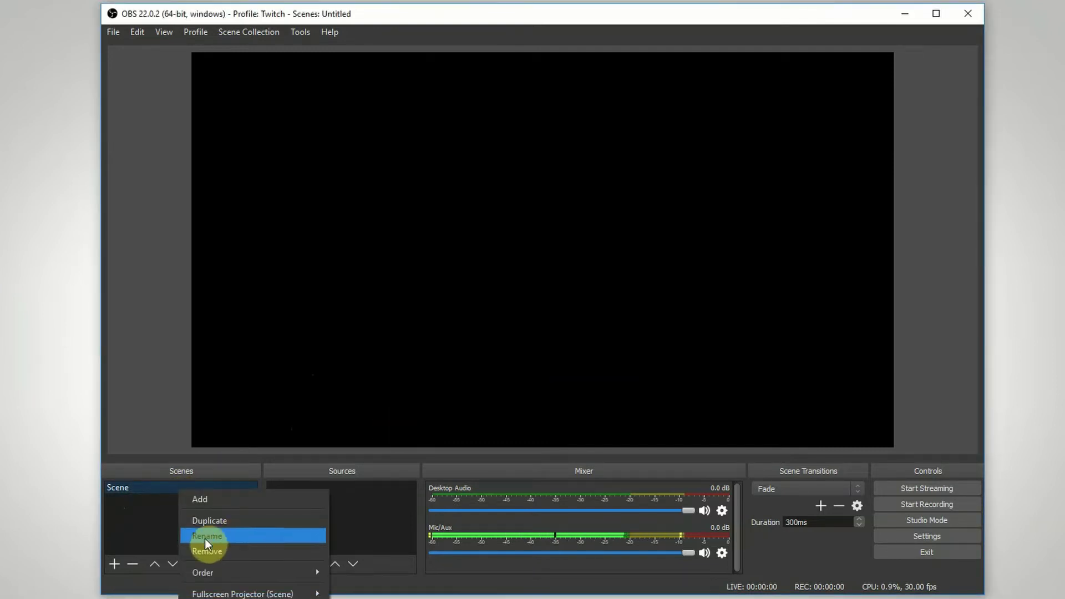
{"action": "left_click", "coordinate": [142, 498]}
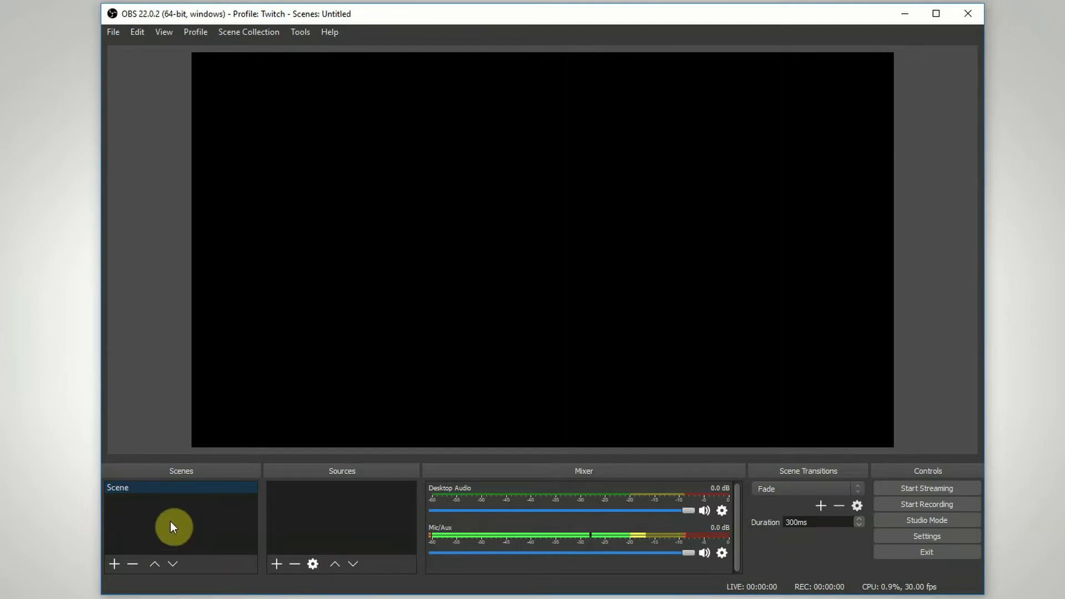
{"action": "left_click", "coordinate": [115, 564]}
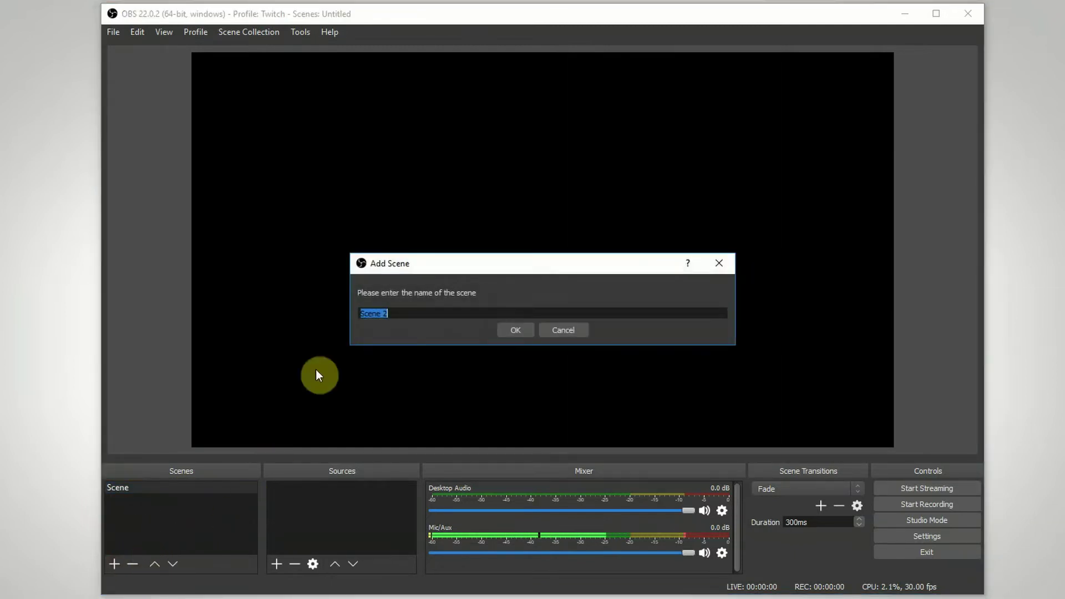
{"action": "type", "text": "Youtube"}
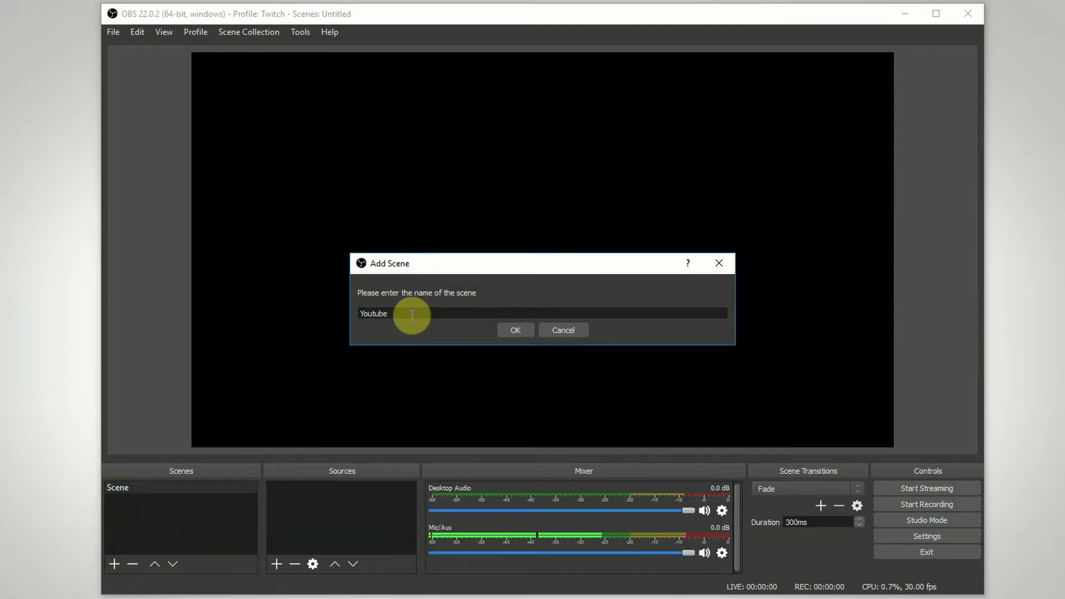
{"action": "left_click", "coordinate": [564, 333]}
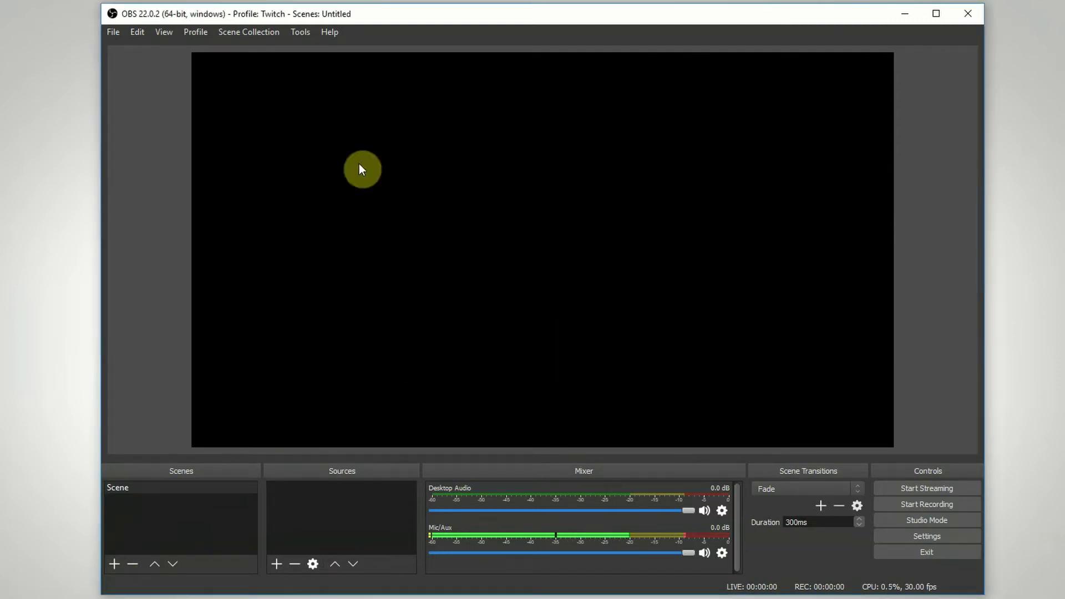
- Create a new scene collection named Youtube and switch to the Youtube profile
{"action": "left_click", "coordinate": [270, 33]}
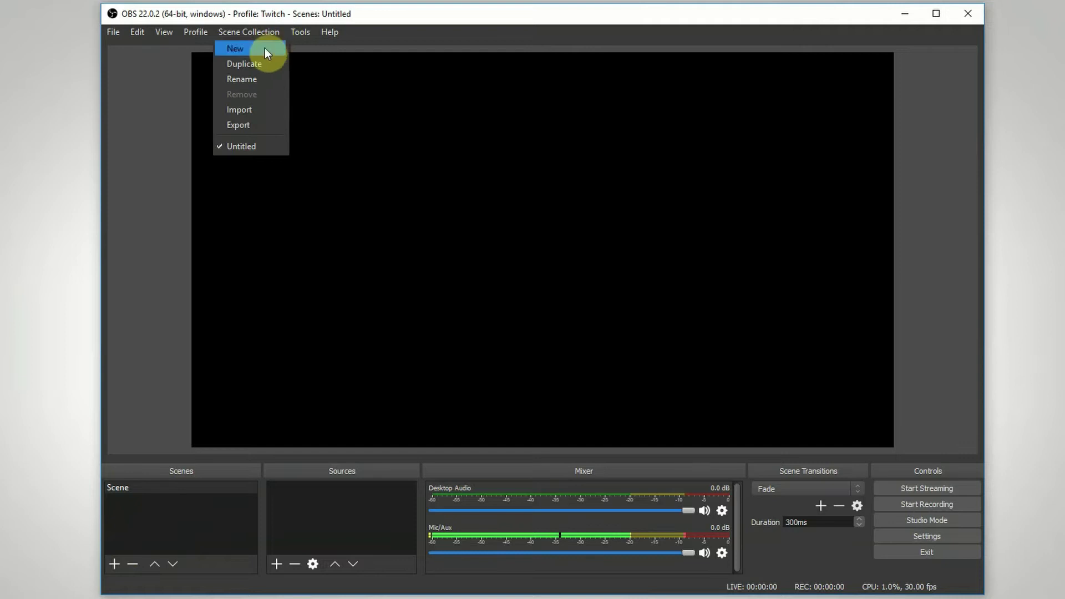
{"action": "left_click", "coordinate": [264, 48]}
{"action": "type", "text": "Youtube"}
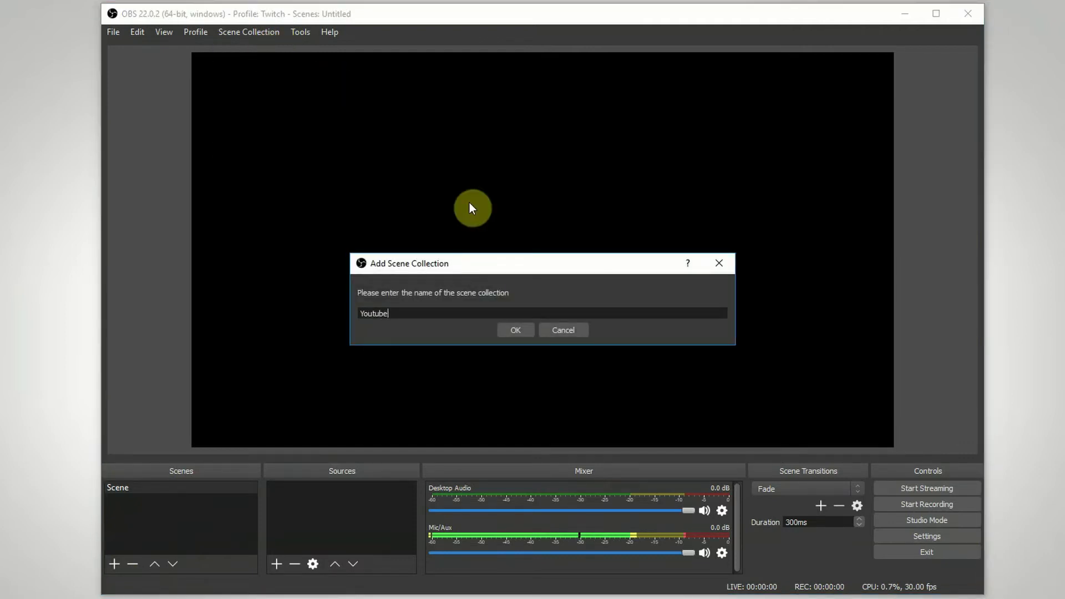
{"action": "key", "text": "Return"}
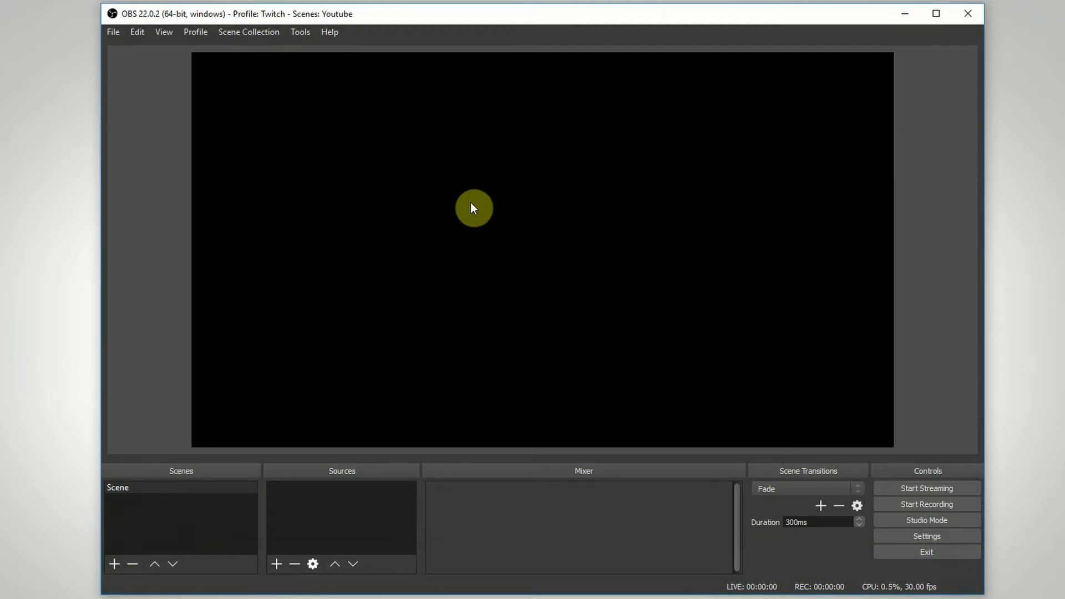
{"action": "left_click", "coordinate": [201, 32]}
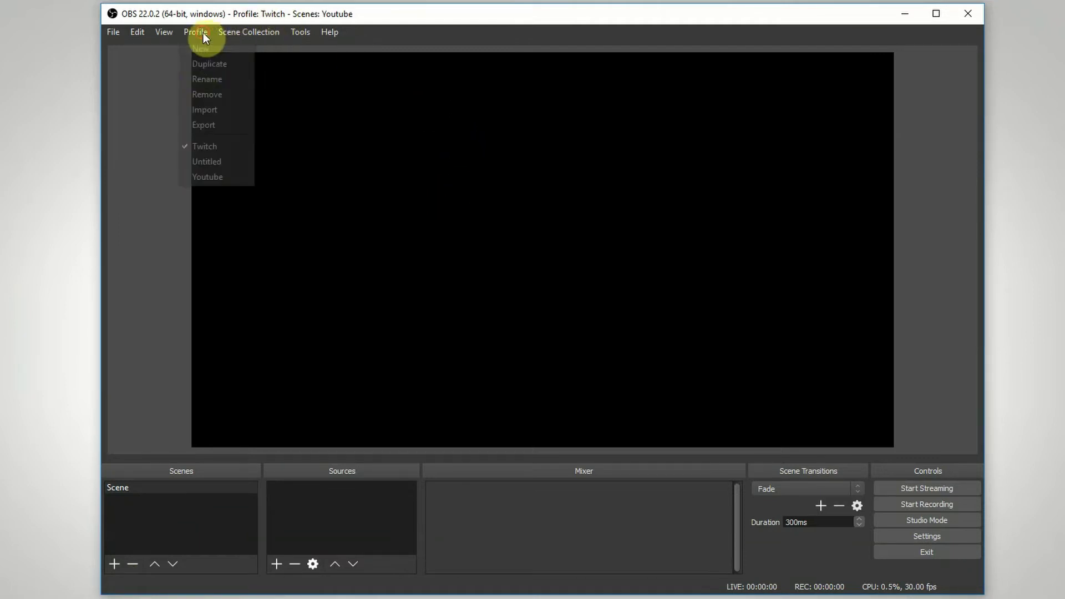
{"action": "left_click", "coordinate": [211, 173]}
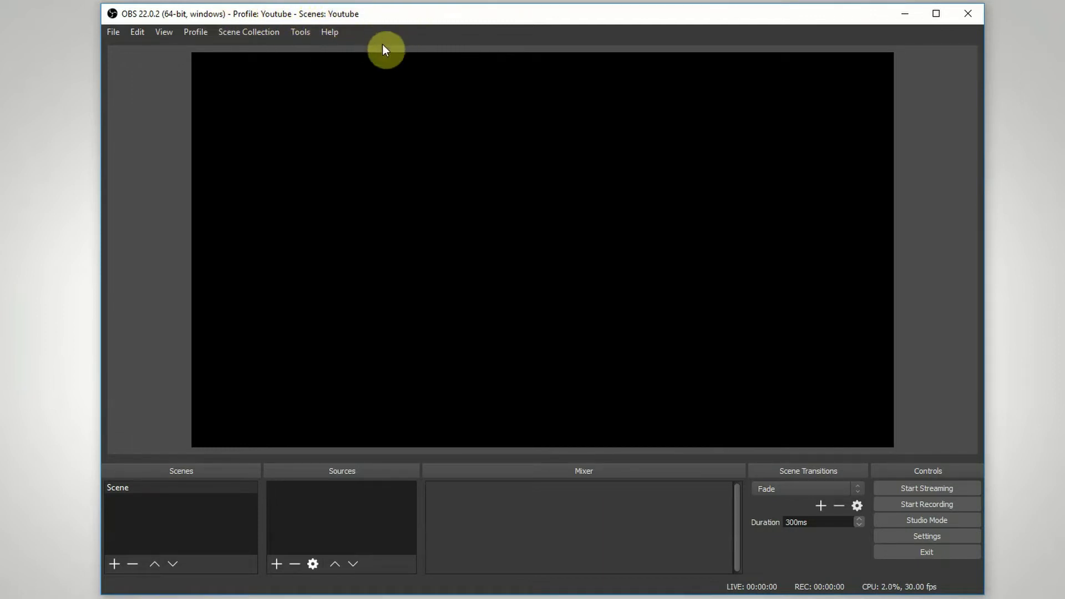
- Add a scene named Live to the Youtube scene collection
{"action": "left_click", "coordinate": [129, 564]}
{"action": "left_click", "coordinate": [610, 326]}
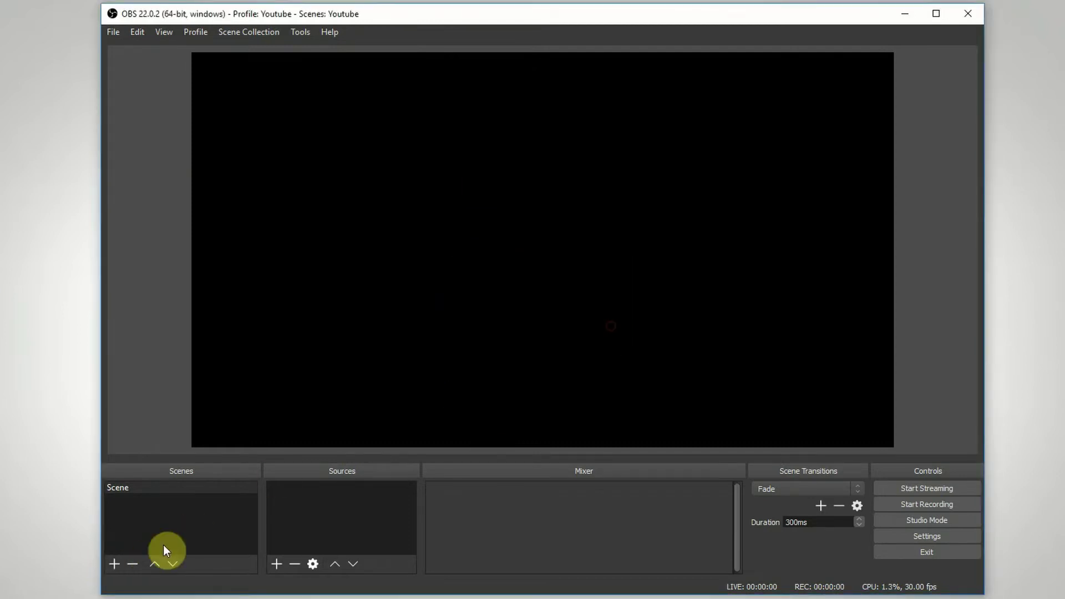
{"action": "left_click", "coordinate": [117, 563]}
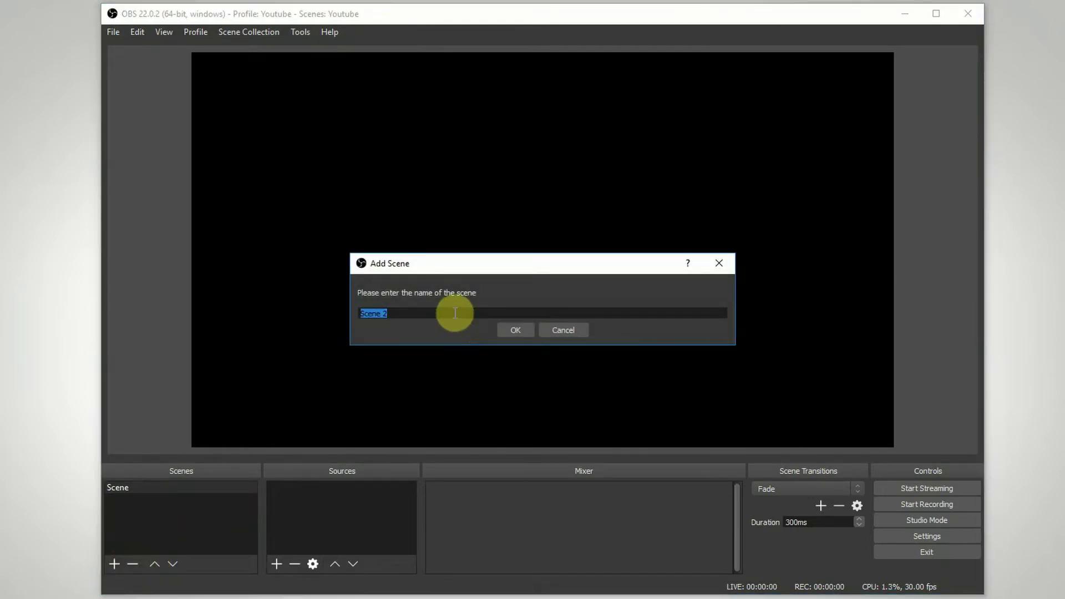
{"action": "type", "text": "Main"}
{"action": "key", "text": "BackSpace"}
{"action": "key", "text": "BackSpace"}
{"action": "key", "text": "BackSpace"}
{"action": "key", "text": "BackSpace"}
{"action": "type", "text": "Live"}
{"action": "key", "text": "Return"}
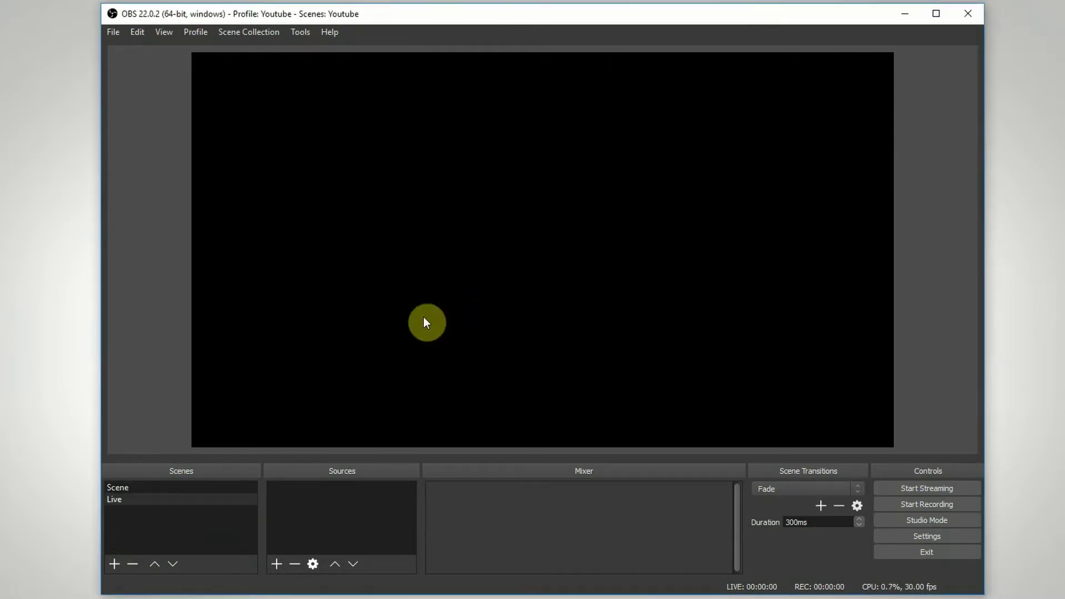
- Add a new image source named Background to the Live scene
{"action": "left_click", "coordinate": [278, 554]}
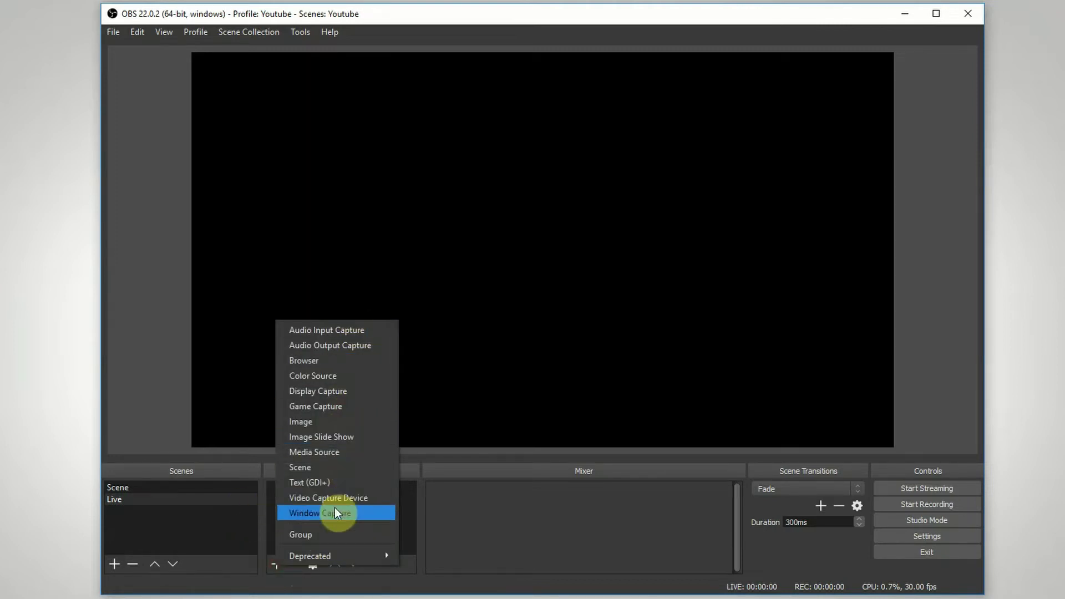
{"action": "left_click", "coordinate": [365, 422]}
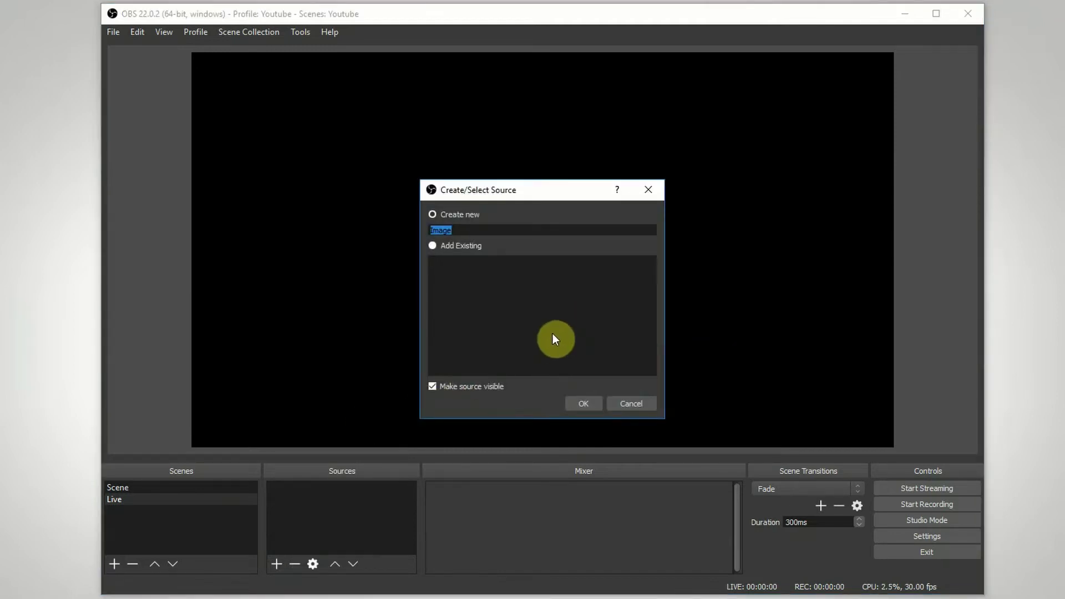
{"action": "type", "text": "Background"}
{"action": "key", "text": "Return"}
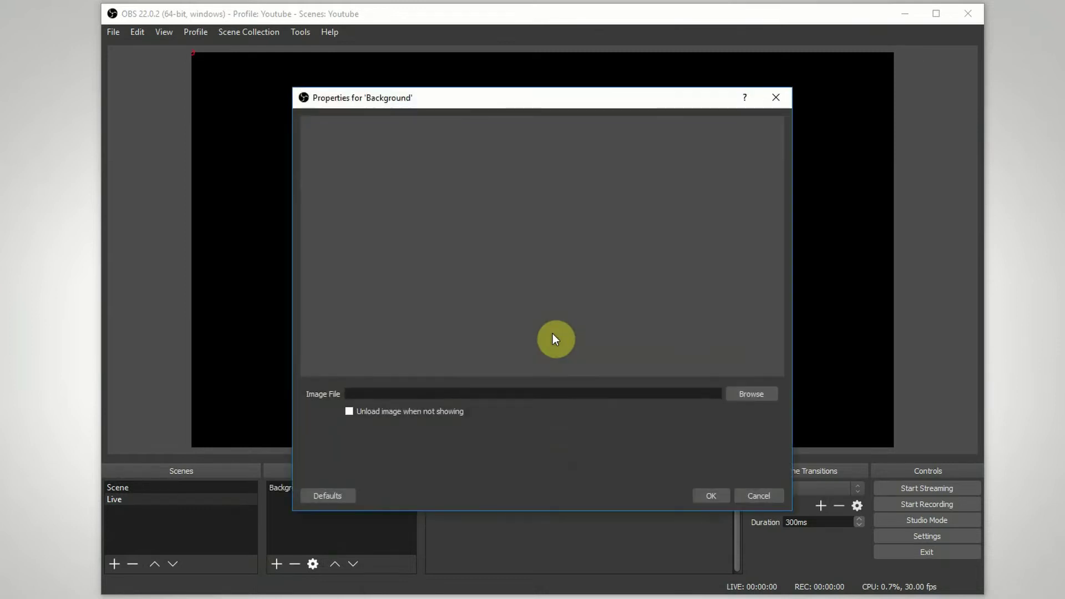
- Set the Background source's image file to Stream Start.png from the Templates folder on Media (H:)
{"action": "left_click", "coordinate": [733, 392]}
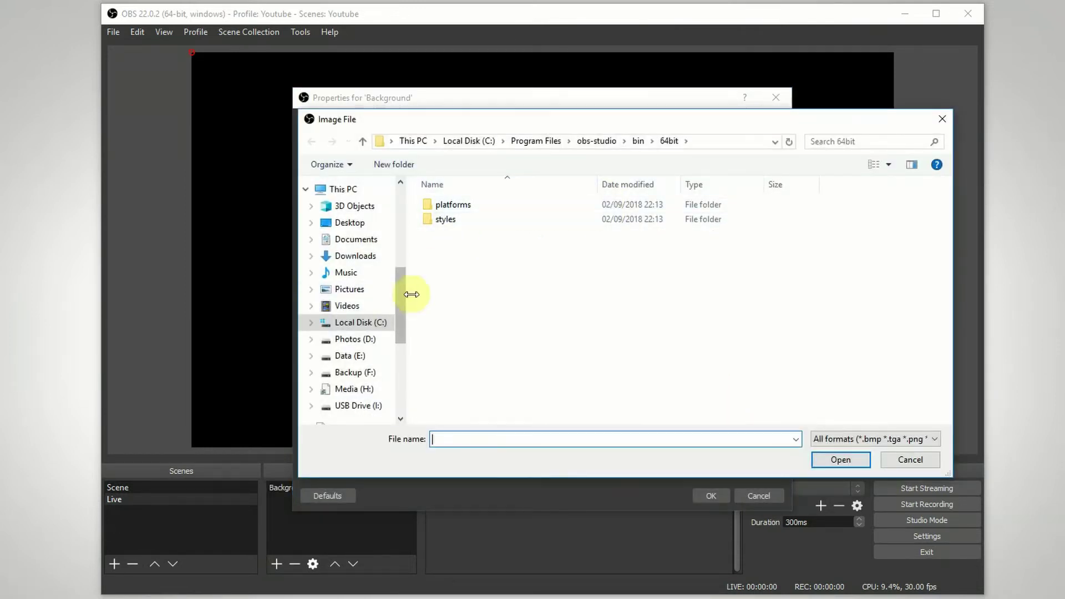
{"action": "left_click_drag", "start_coordinate": [404, 294], "coordinate": [397, 397]}
{"action": "left_click", "coordinate": [353, 339]}
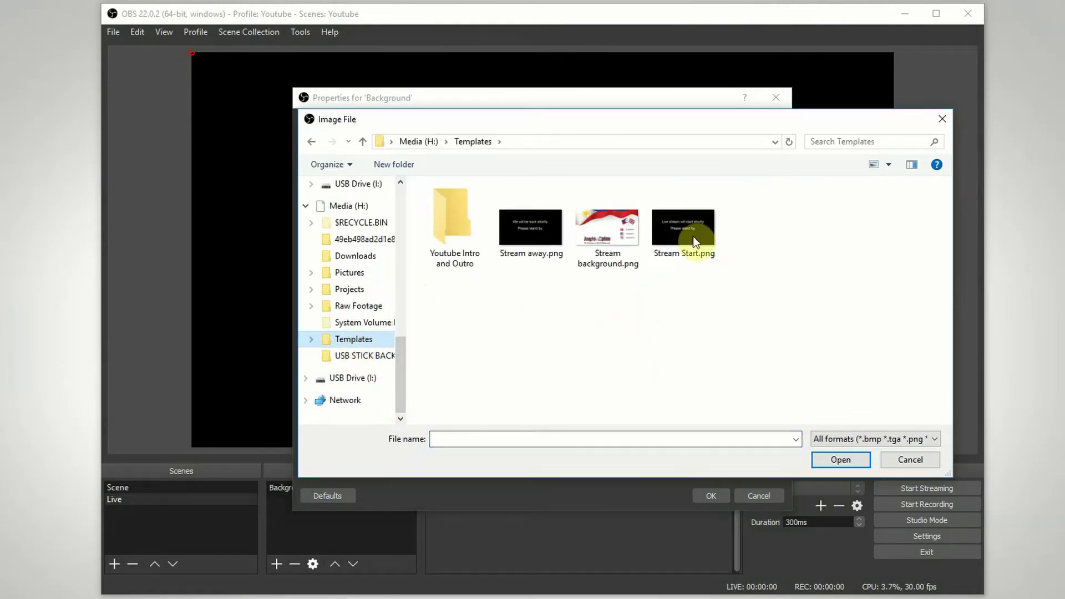
{"action": "left_click", "coordinate": [663, 256]}
{"action": "left_click", "coordinate": [816, 459]}
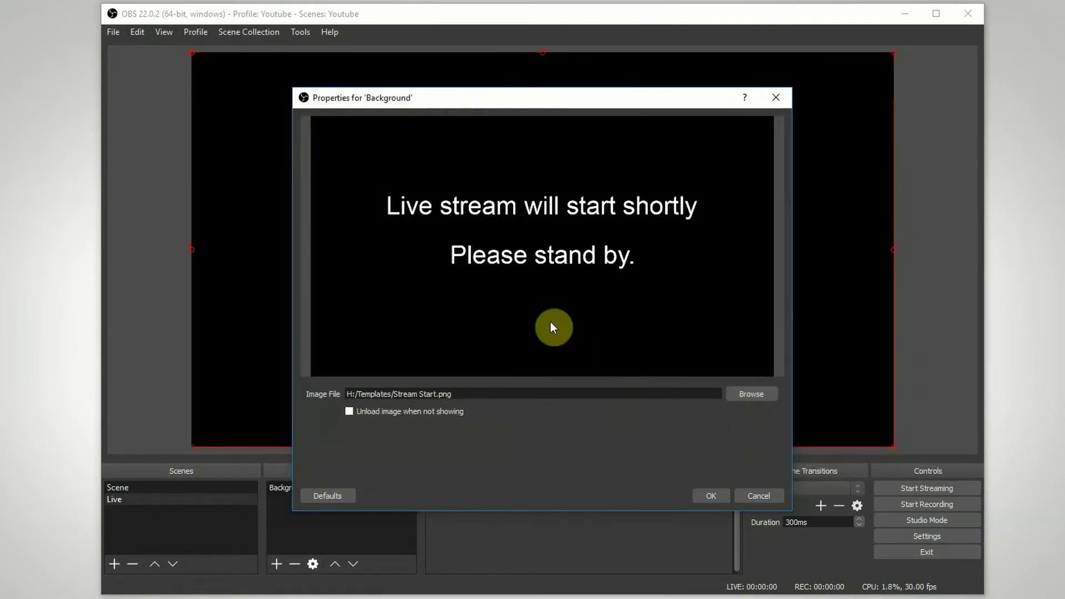
{"action": "left_click", "coordinate": [723, 499]}
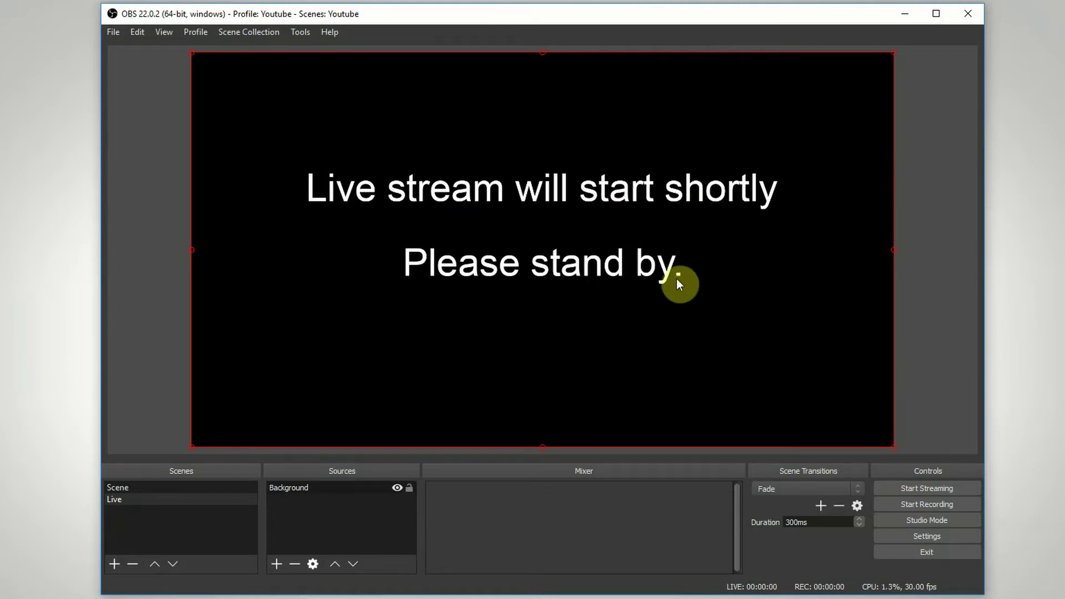
- Add another scene named Away to the Youtube scene collection
{"action": "left_click", "coordinate": [162, 502]}
{"action": "left_click", "coordinate": [114, 564]}
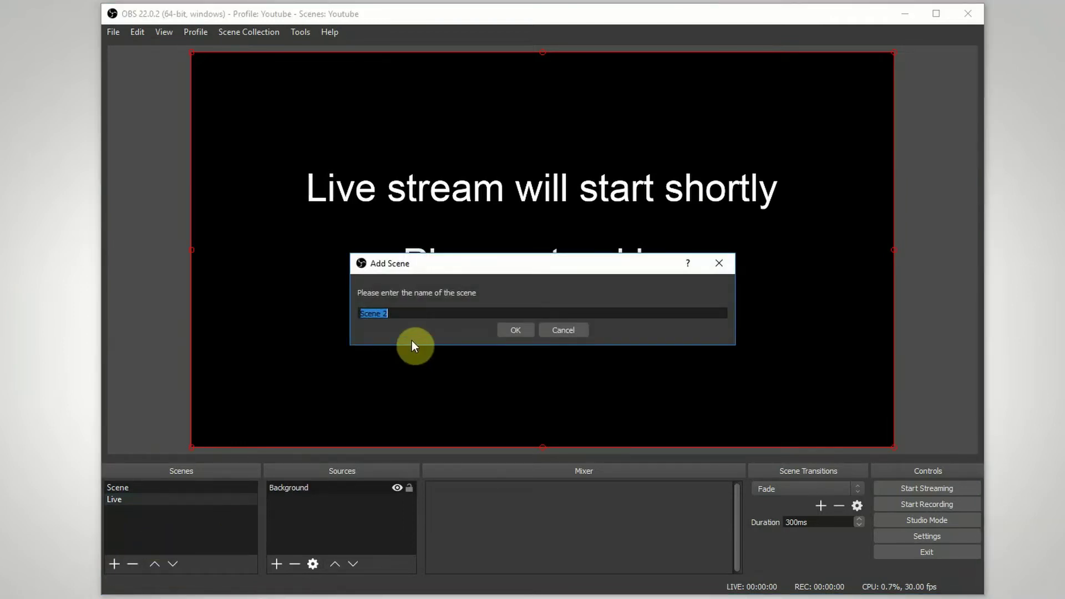
{"action": "type", "text": "Audi"}
{"action": "key", "text": "BackSpace"}
{"action": "key", "text": "BackSpace"}
{"action": "key", "text": "BackSpace"}
{"action": "type", "text": "way"}
{"action": "key", "text": "Return"}
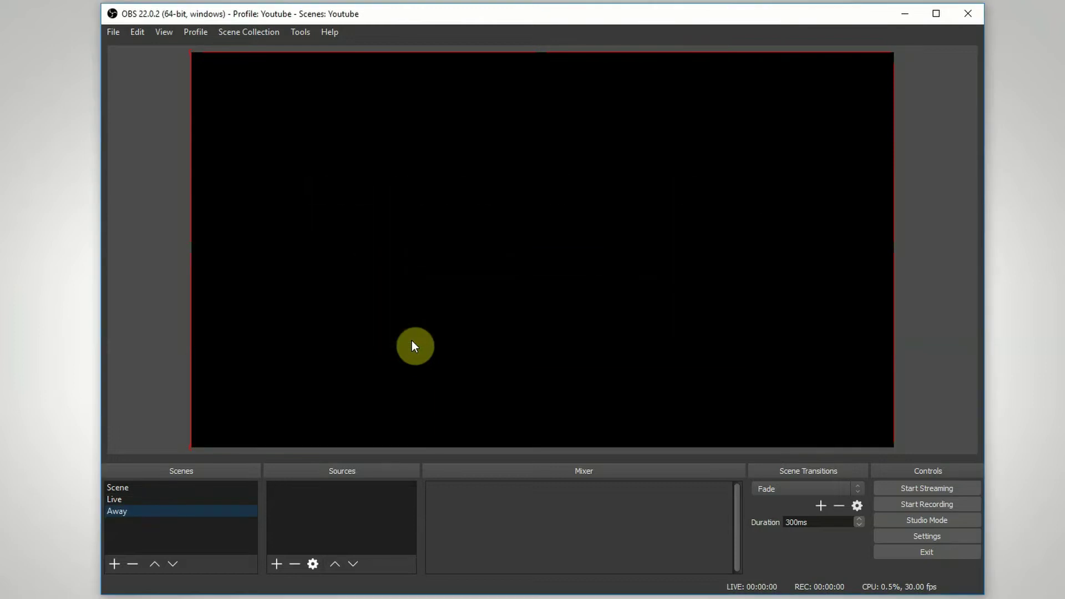
- Add a new image source named BG to the Away scene
{"action": "left_click", "coordinate": [276, 565]}
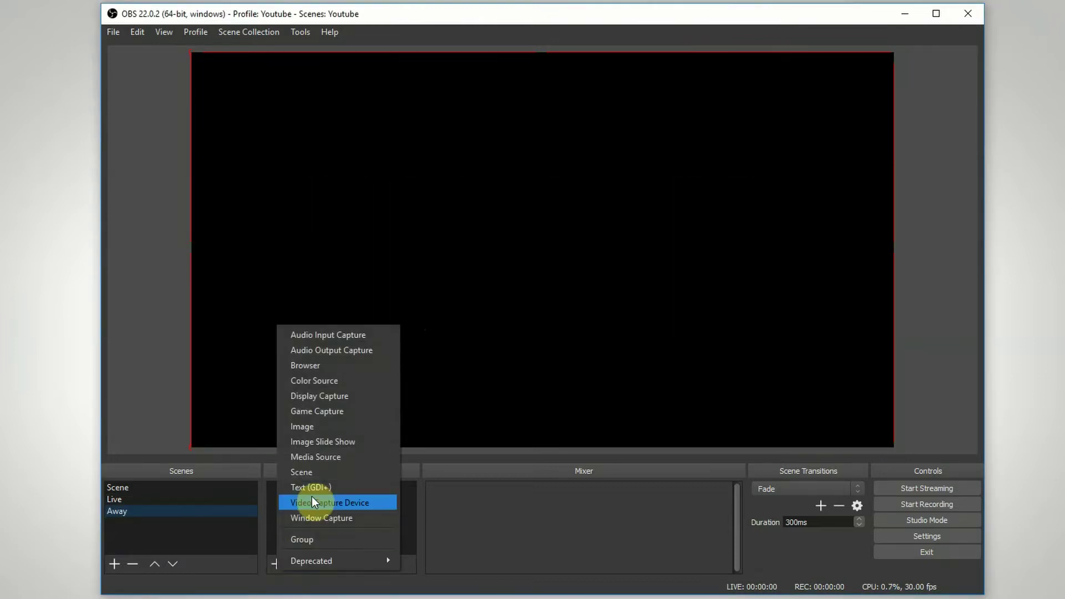
{"action": "left_click", "coordinate": [341, 428]}
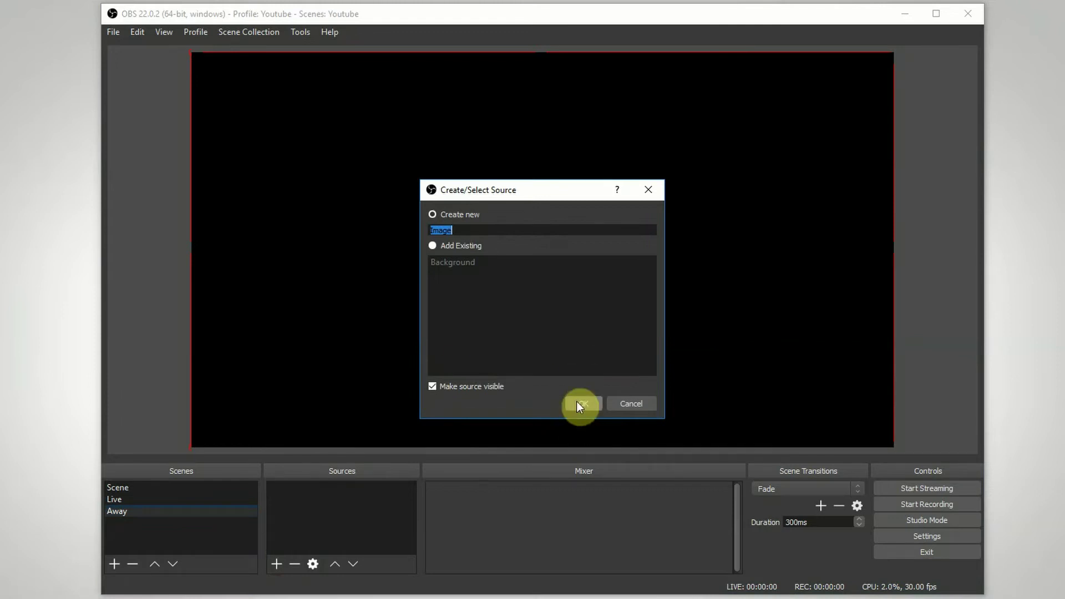
{"action": "type", "text": "Away"}
{"action": "left_click", "coordinate": [576, 401]}
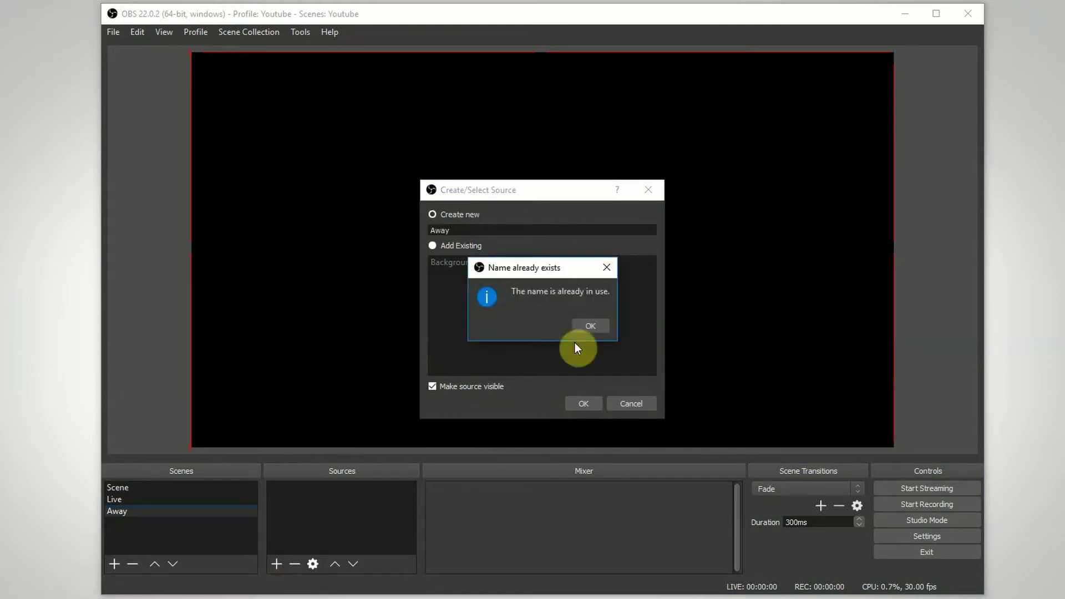
{"action": "left_click", "coordinate": [572, 327]}
{"action": "double_click", "coordinate": [436, 230]}
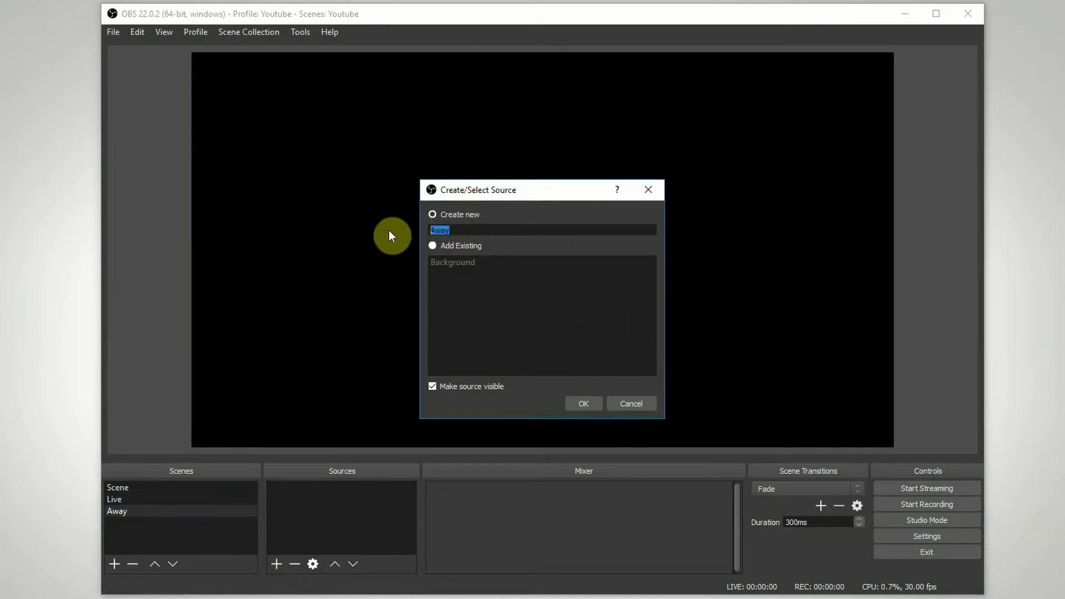
{"action": "type", "text": "BG"}
{"action": "key", "text": "Return"}
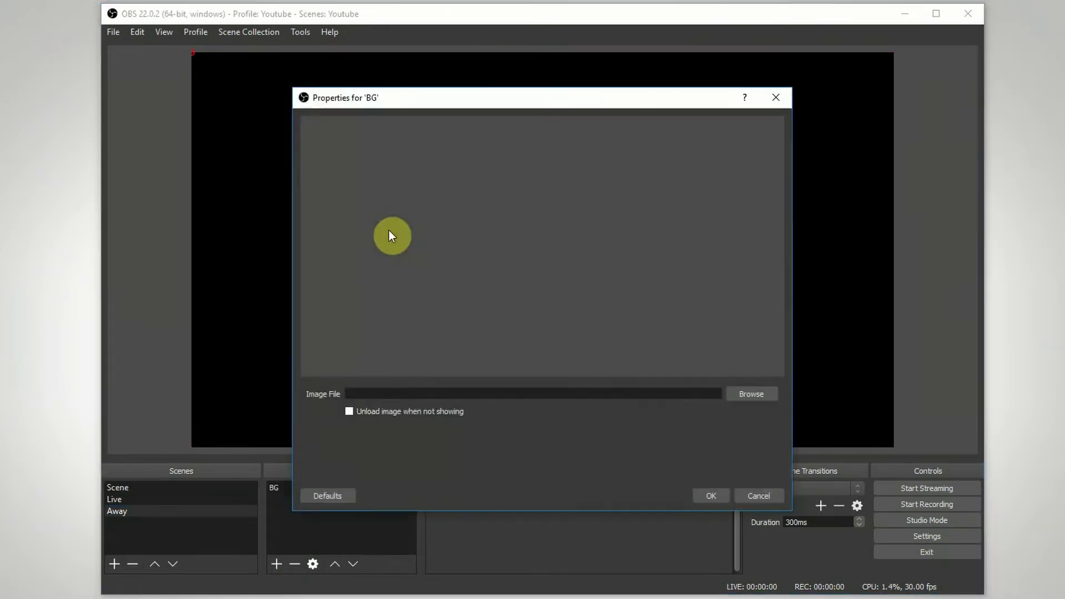
- Set the BG source's image file to Stream away.png from the Templates folder
{"action": "left_click", "coordinate": [759, 393]}
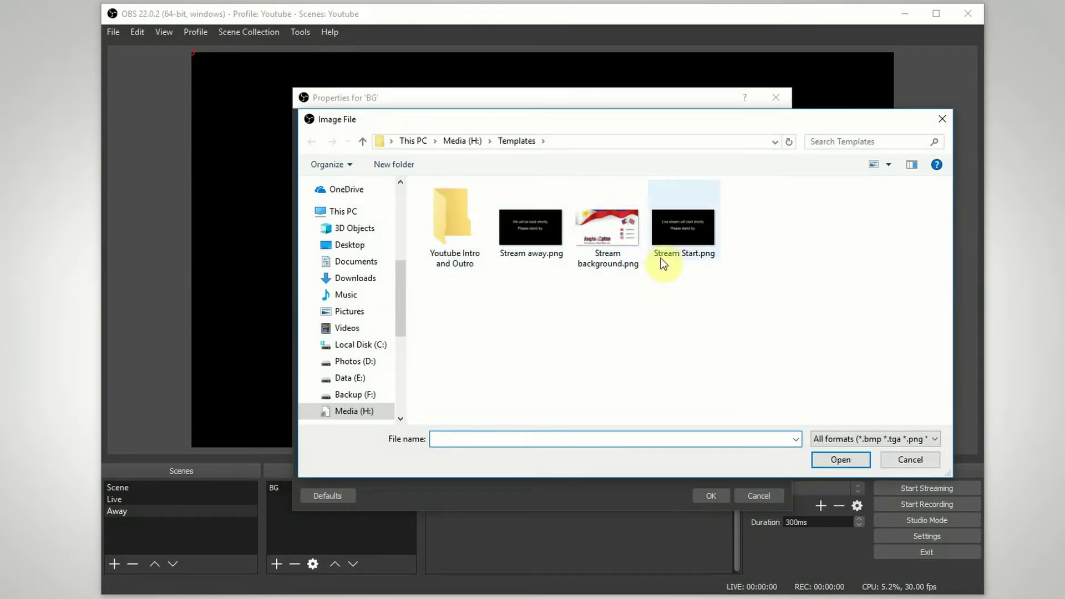
{"action": "double_click", "coordinate": [534, 248]}
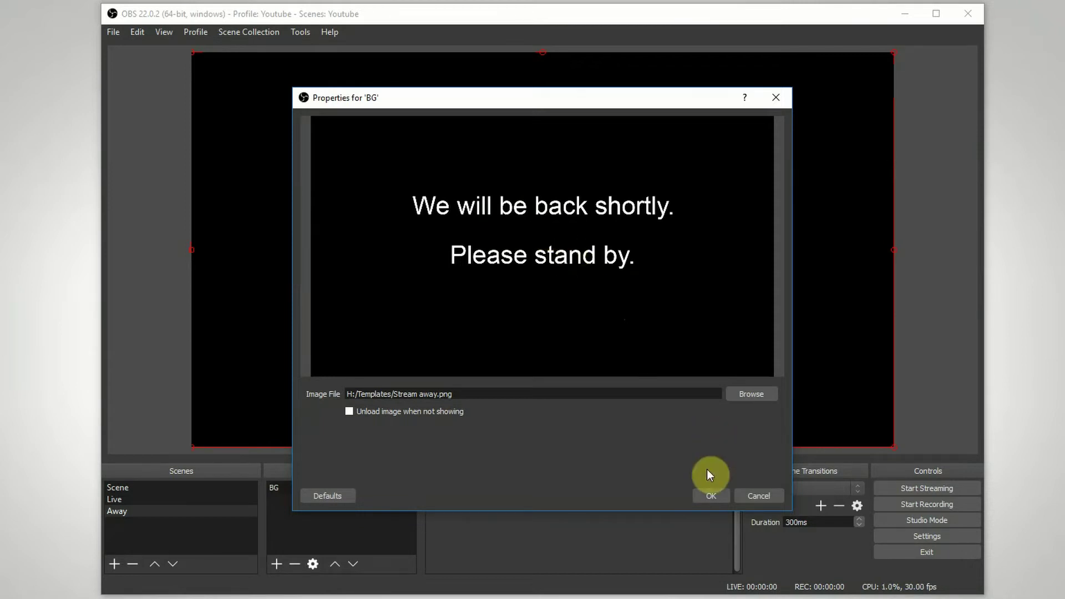
{"action": "left_click", "coordinate": [710, 493]}
- Switch repeatedly between the Live and Away scenes to check their images and the transition, ending on Away
{"action": "left_click", "coordinate": [139, 502]}
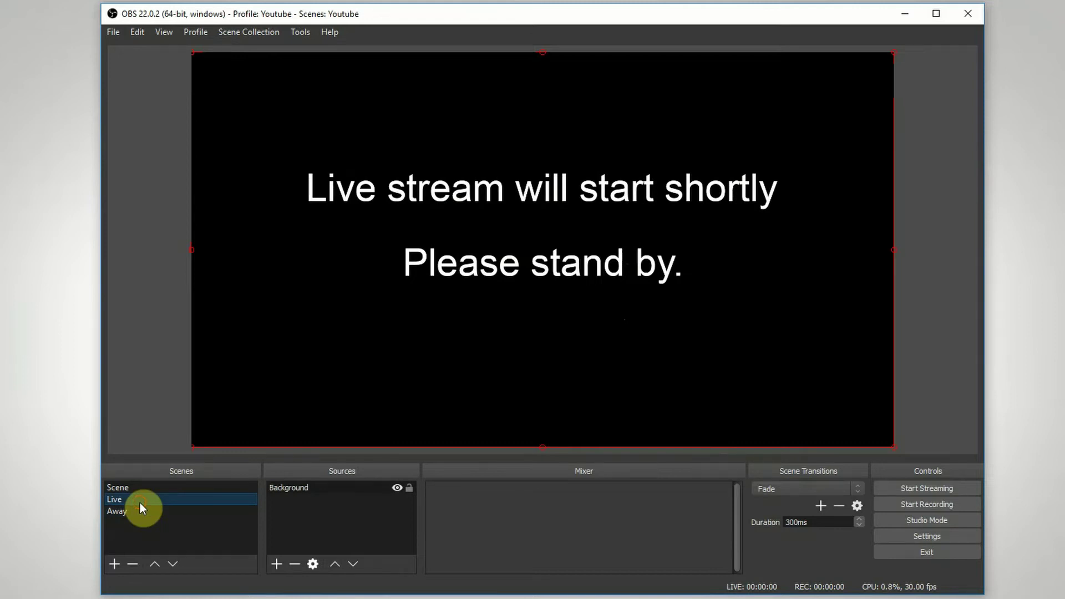
{"action": "left_click", "coordinate": [136, 511]}
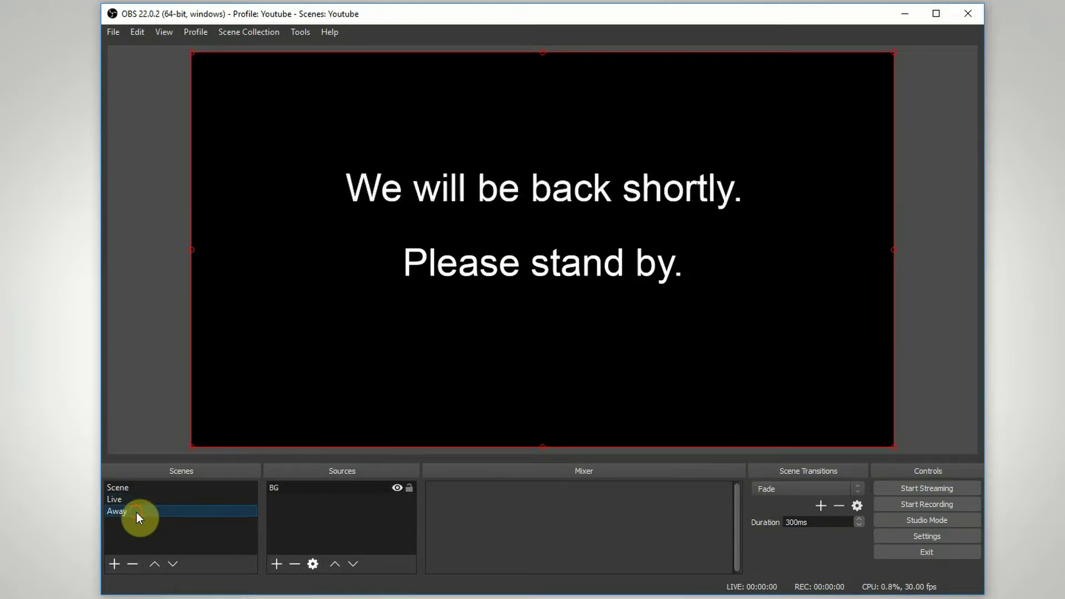
{"action": "left_click", "coordinate": [137, 500]}
{"action": "left_click", "coordinate": [137, 511]}
{"action": "left_click", "coordinate": [141, 501]}
{"action": "left_click", "coordinate": [140, 513]}
{"action": "left_click", "coordinate": [141, 501]}
{"action": "left_click", "coordinate": [141, 512]}
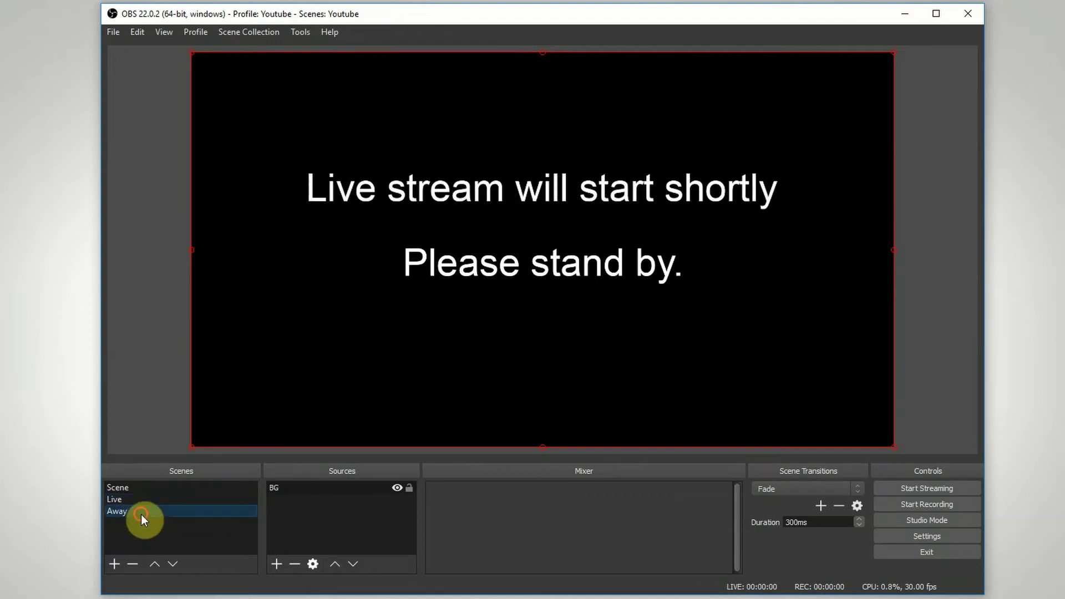
{"action": "left_click", "coordinate": [142, 501]}
{"action": "left_click", "coordinate": [142, 511]}
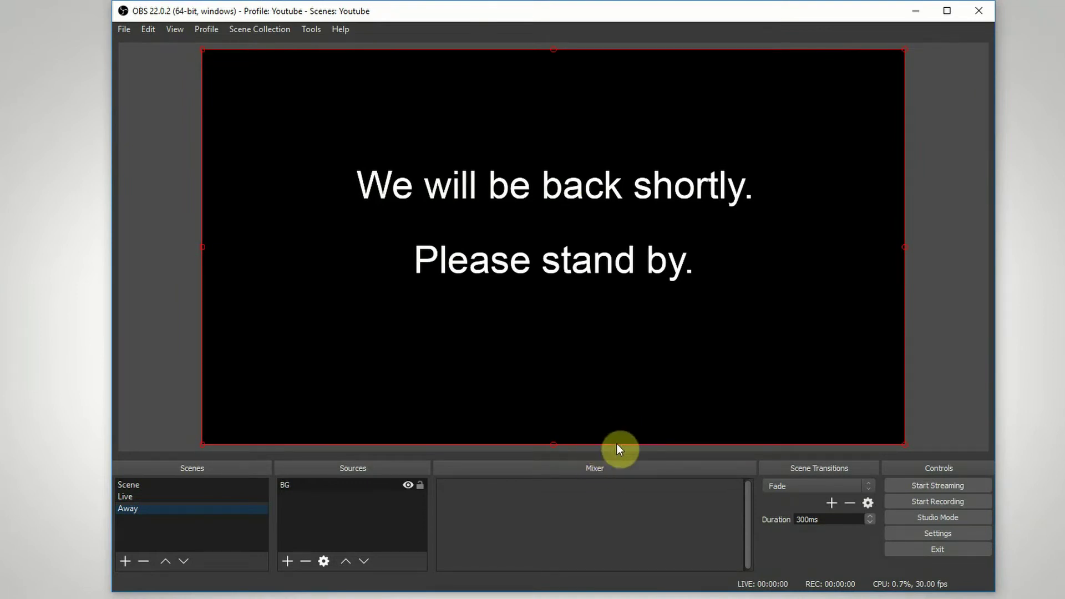
- Add a new image source to the Youtube collection's Live scene, using images.png from the Templates folder
{"action": "left_click", "coordinate": [165, 497]}
{"action": "left_click", "coordinate": [288, 558]}
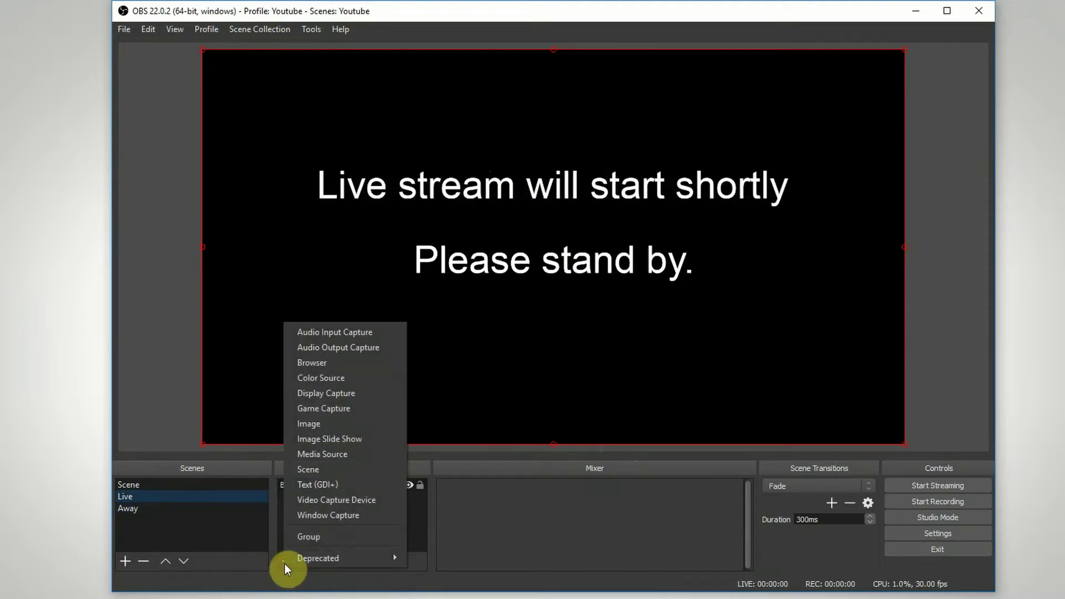
{"action": "left_click", "coordinate": [347, 425]}
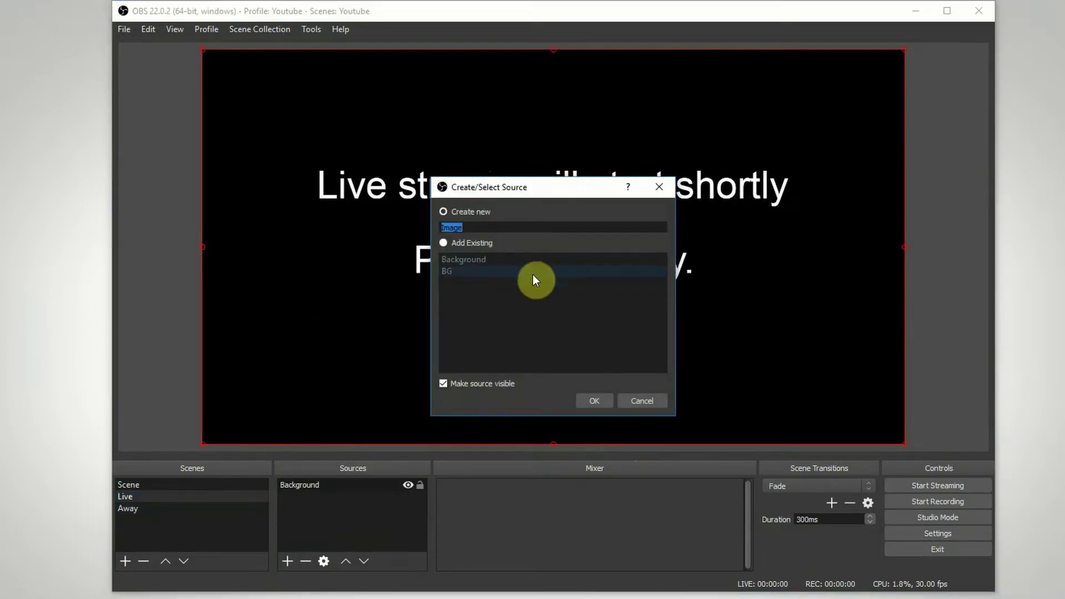
{"action": "left_click", "coordinate": [594, 397]}
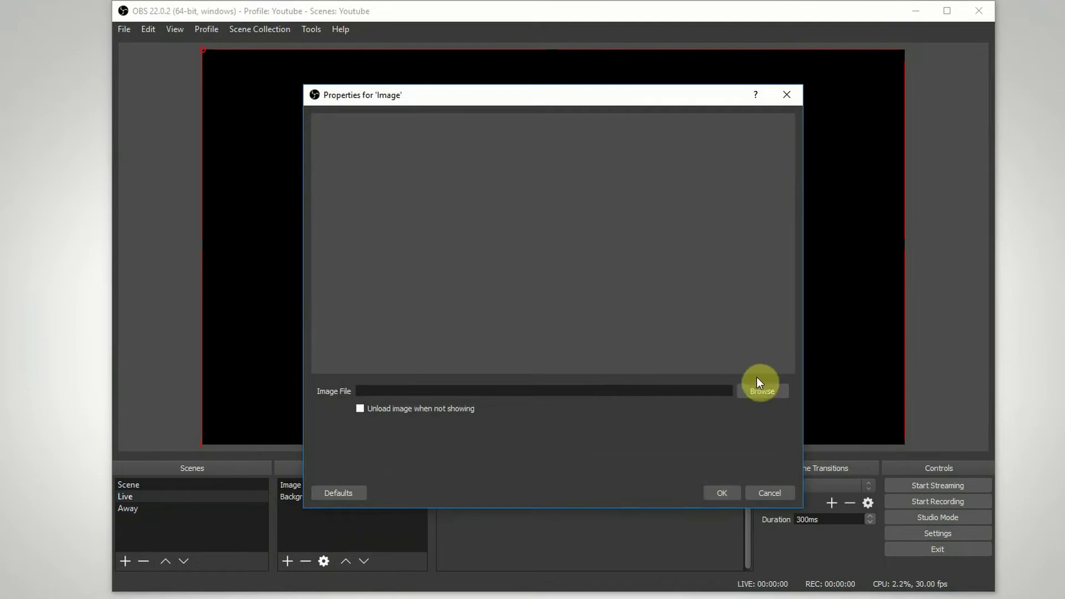
{"action": "left_click", "coordinate": [758, 388]}
{"action": "left_click", "coordinate": [610, 213]}
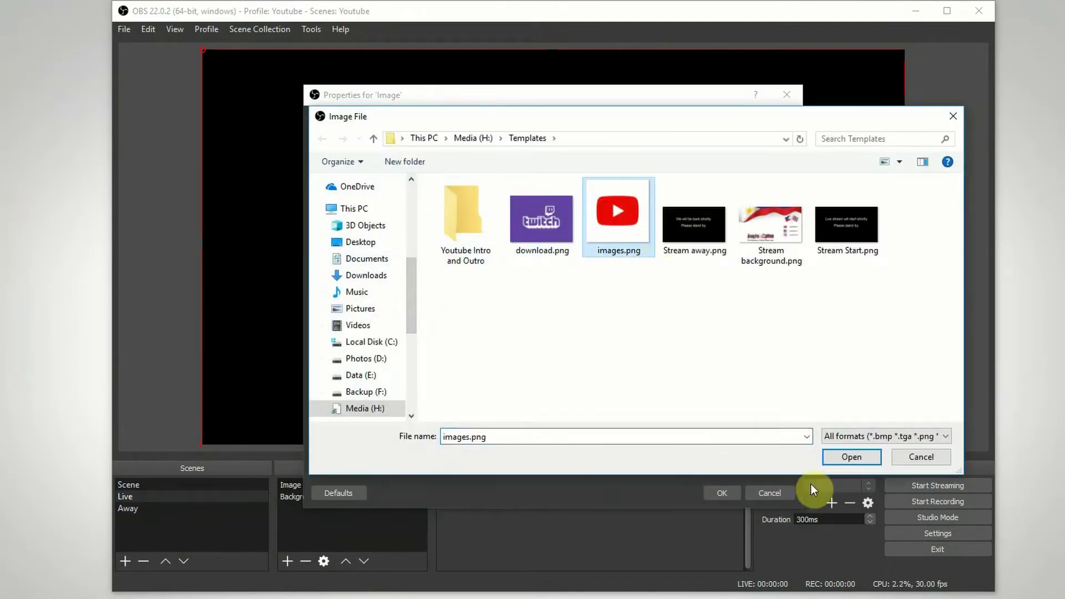
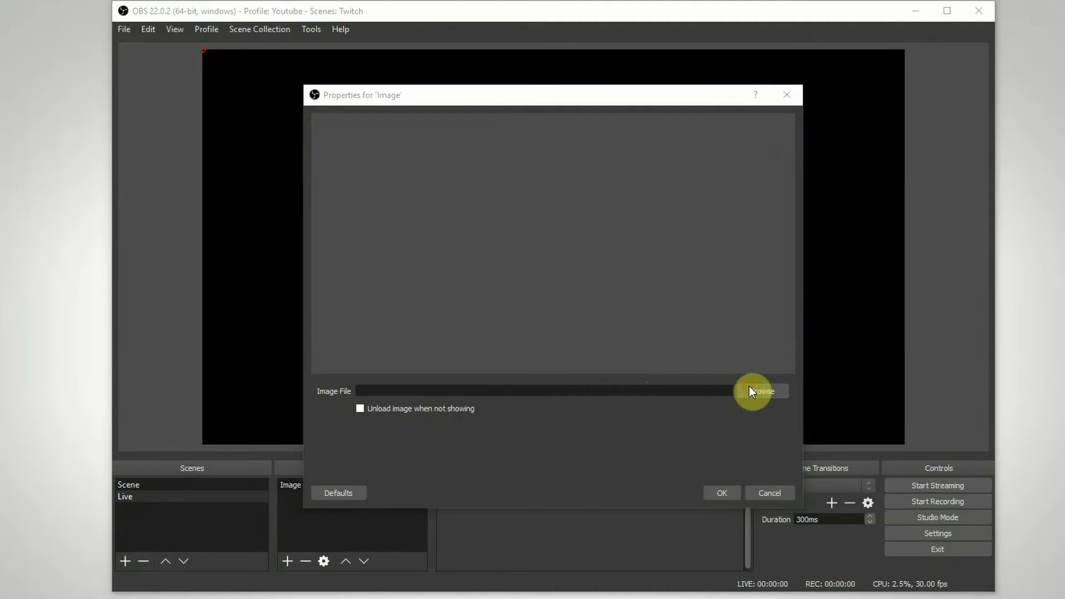
- Set the image source in the Twitch collection's Live scene to Stream Start.png from the Templates folder
{"action": "left_click", "coordinate": [754, 390]}
{"action": "left_click", "coordinate": [850, 238]}
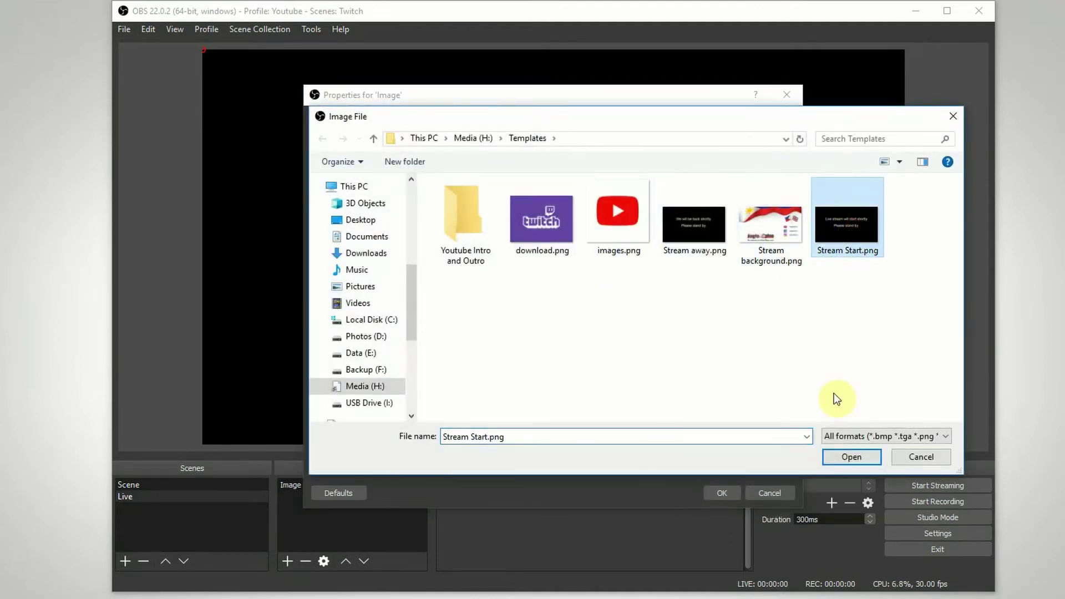
{"action": "left_click", "coordinate": [845, 450]}
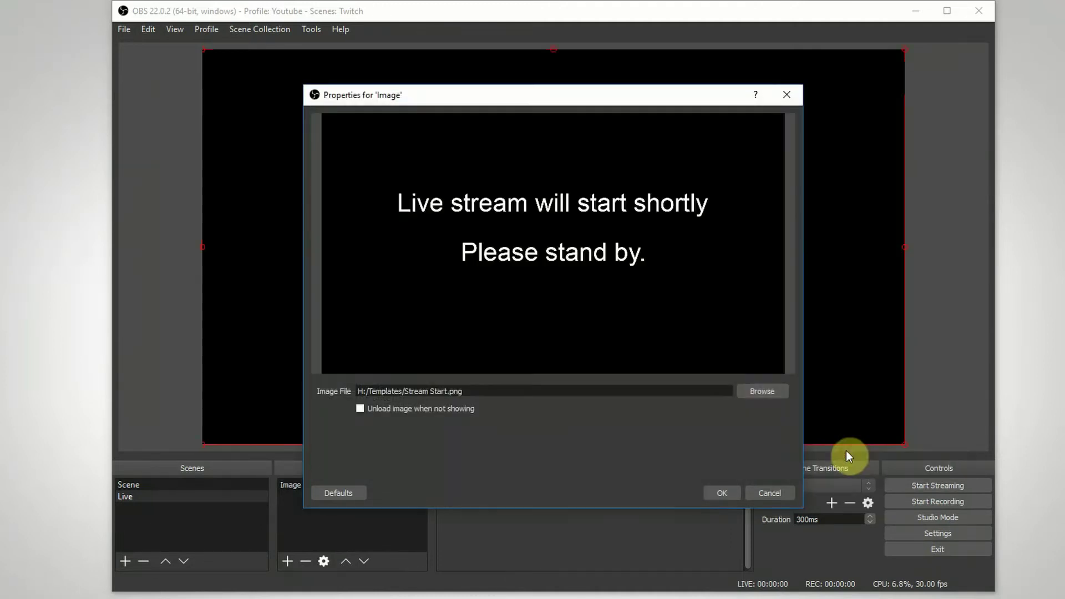
{"action": "left_click", "coordinate": [722, 493]}
- Add a second image source showing download.png to the Live scene and move the logo to the lower-left corner of the canvas
{"action": "left_click", "coordinate": [285, 561]}
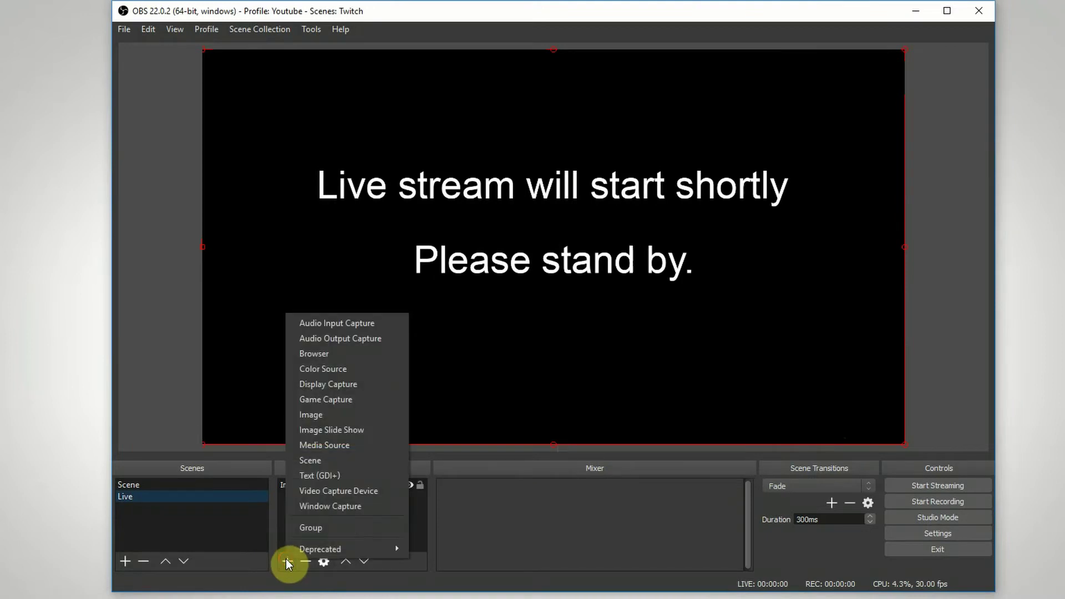
{"action": "left_click", "coordinate": [352, 418]}
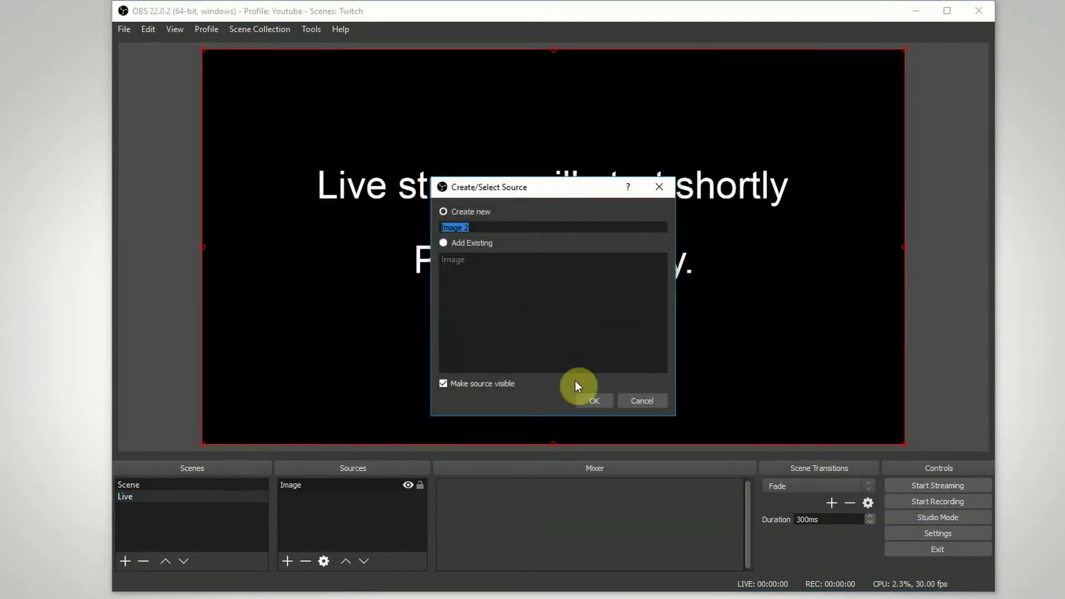
{"action": "left_click", "coordinate": [595, 398]}
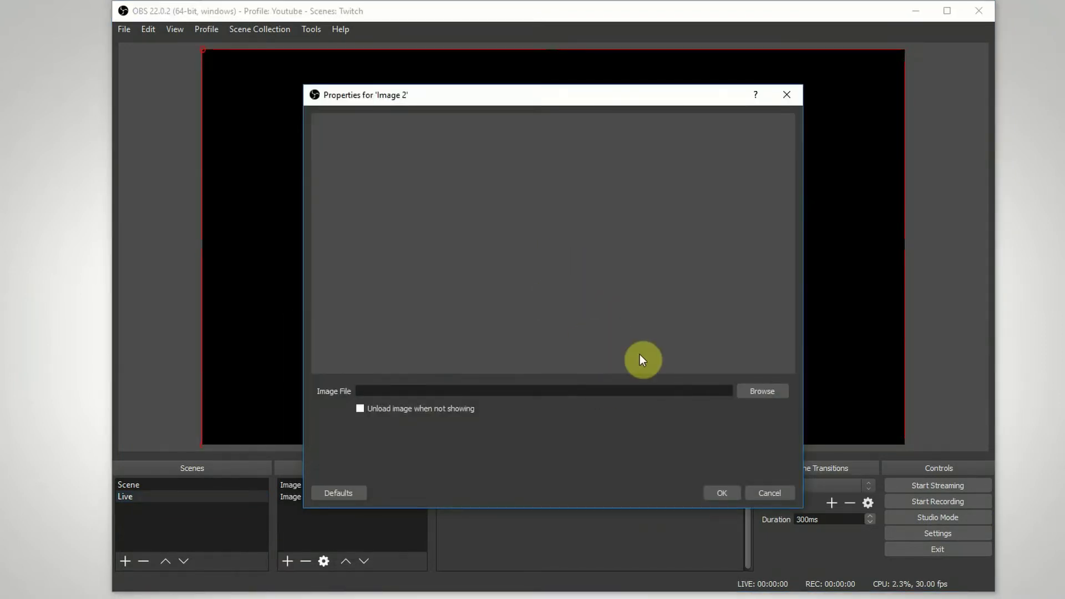
{"action": "left_click", "coordinate": [769, 392]}
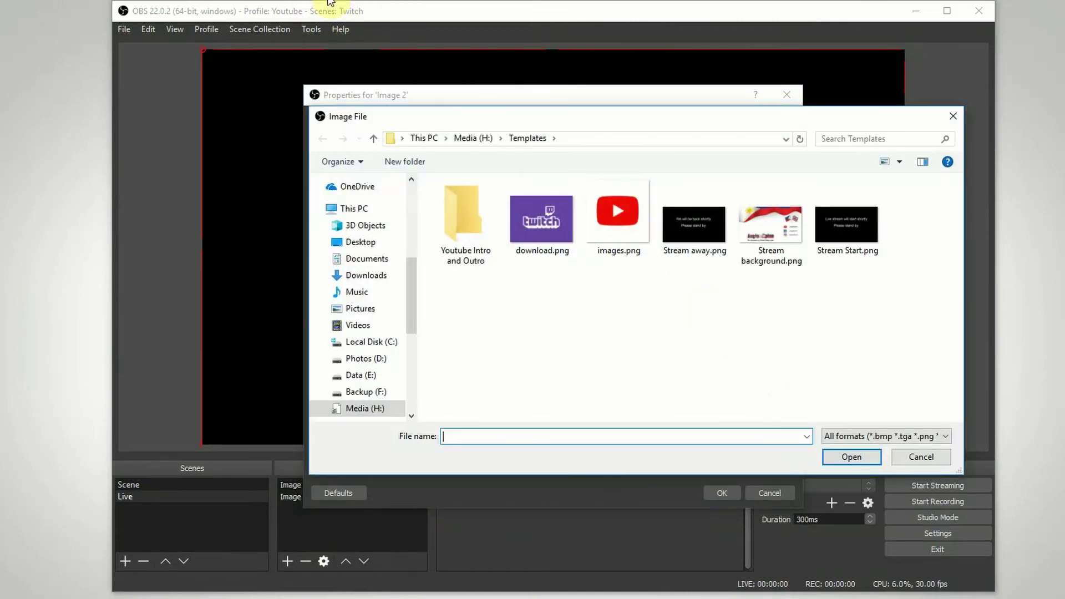
{"action": "left_click", "coordinate": [549, 208]}
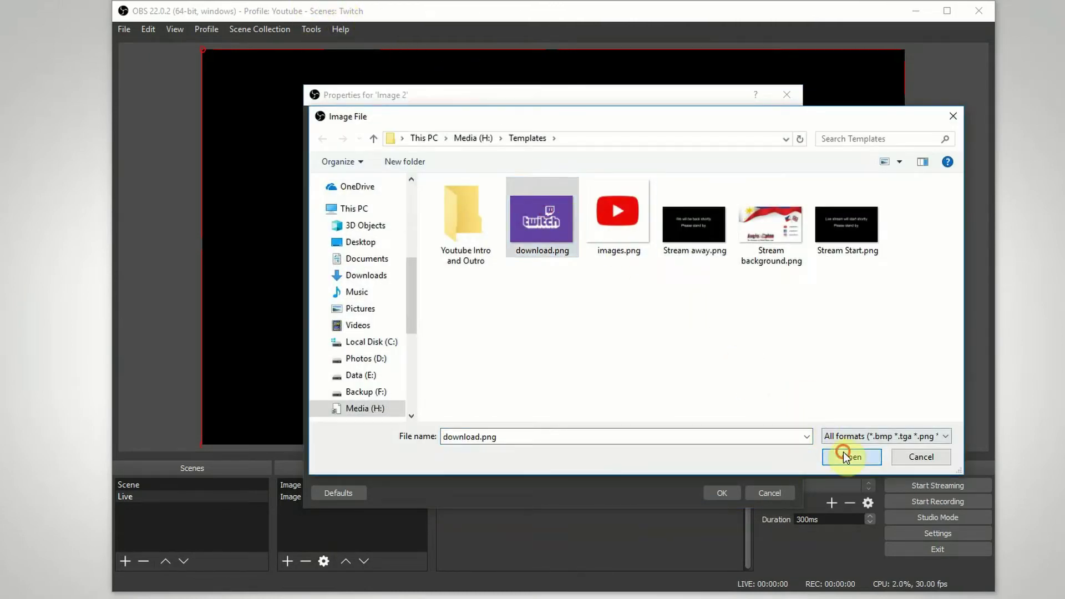
{"action": "left_click", "coordinate": [846, 455]}
{"action": "left_click", "coordinate": [727, 497]}
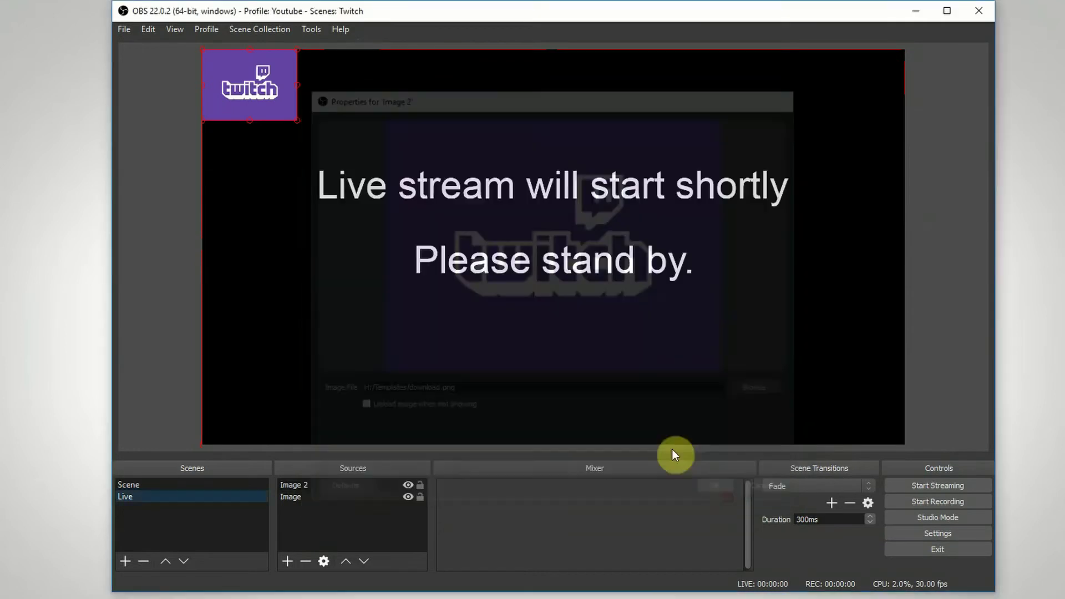
{"action": "left_click_drag", "start_coordinate": [266, 87], "coordinate": [282, 385]}
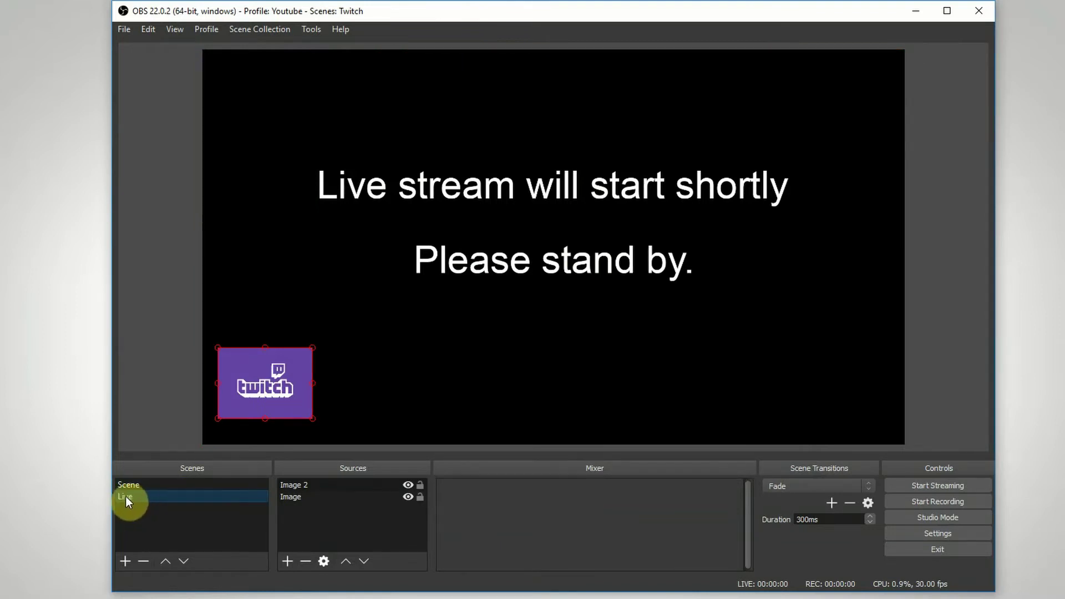
- Duplicate the Live scene in the Twitch scene collection and name the copy Away
{"action": "right_click", "coordinate": [178, 499]}
{"action": "left_click", "coordinate": [205, 526]}
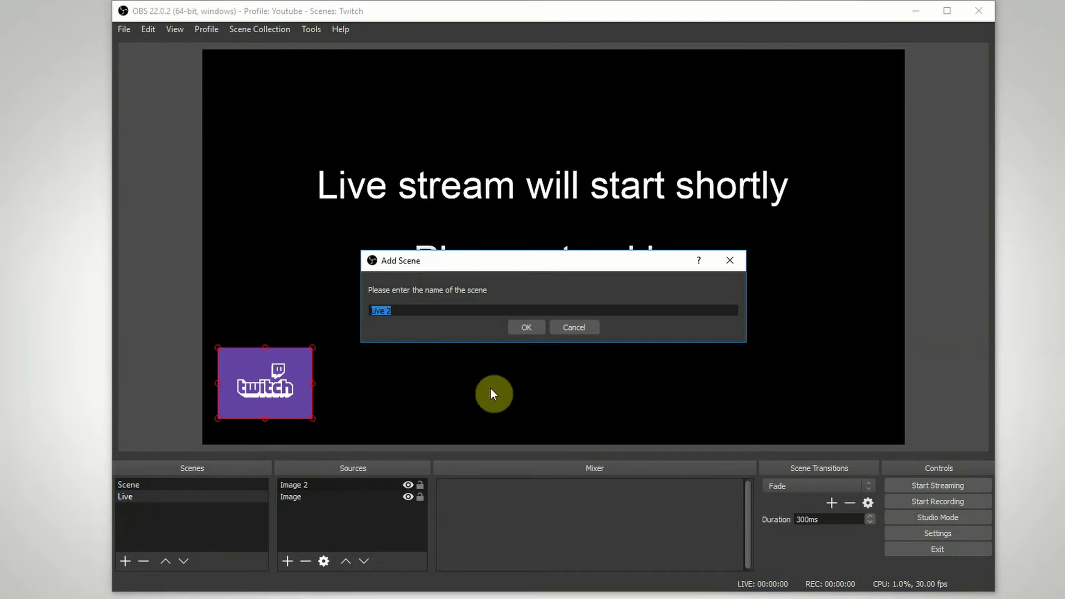
{"action": "type", "text": "Away"}
{"action": "key", "text": "Return"}
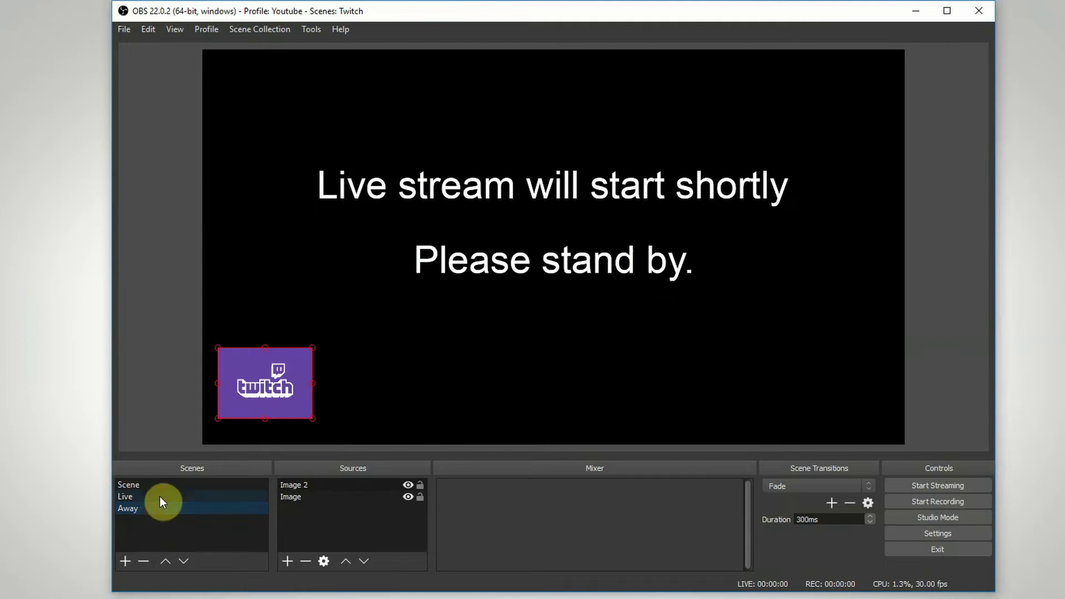
- Remove the Stream Start image source, named Image, from the Away scene
{"action": "left_click", "coordinate": [319, 497]}
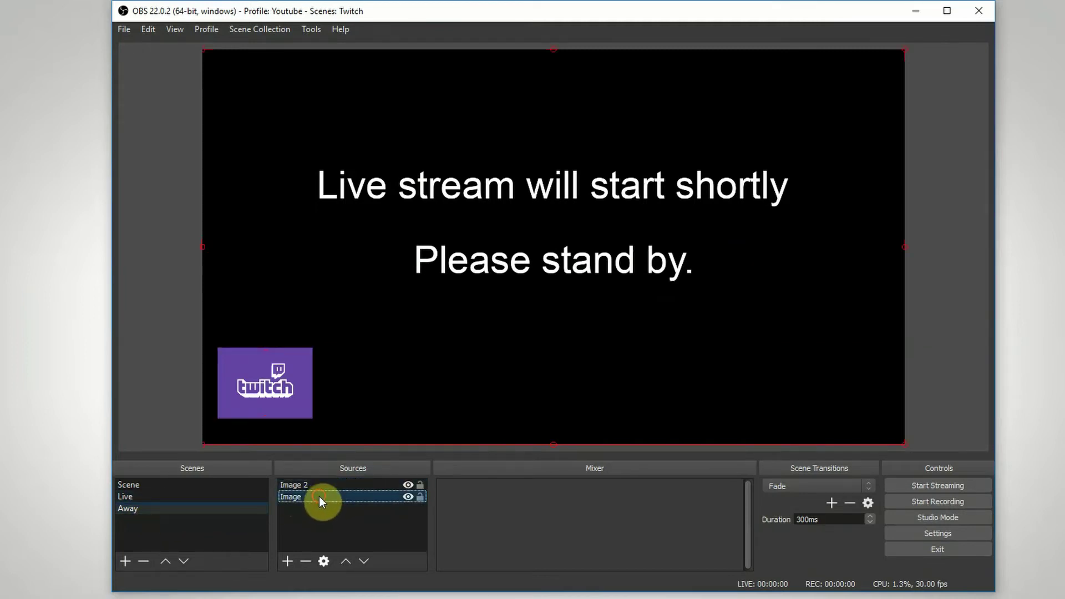
{"action": "left_click", "coordinate": [305, 561]}
{"action": "left_click", "coordinate": [583, 324]}
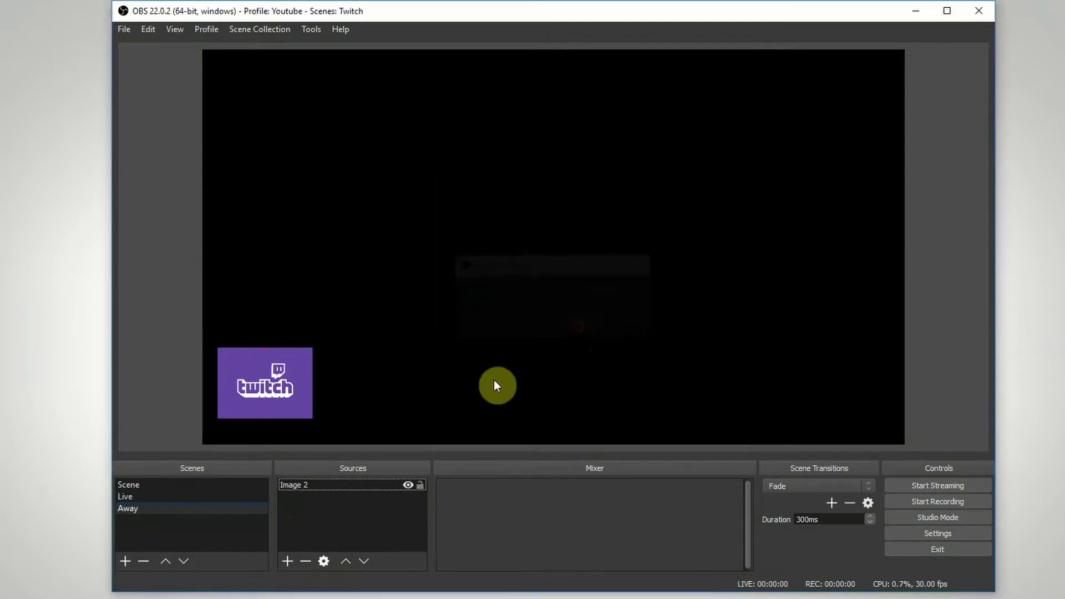
- Add a new image source to the Away scene, using Stream away.png from the Templates folder
{"action": "left_click", "coordinate": [288, 561]}
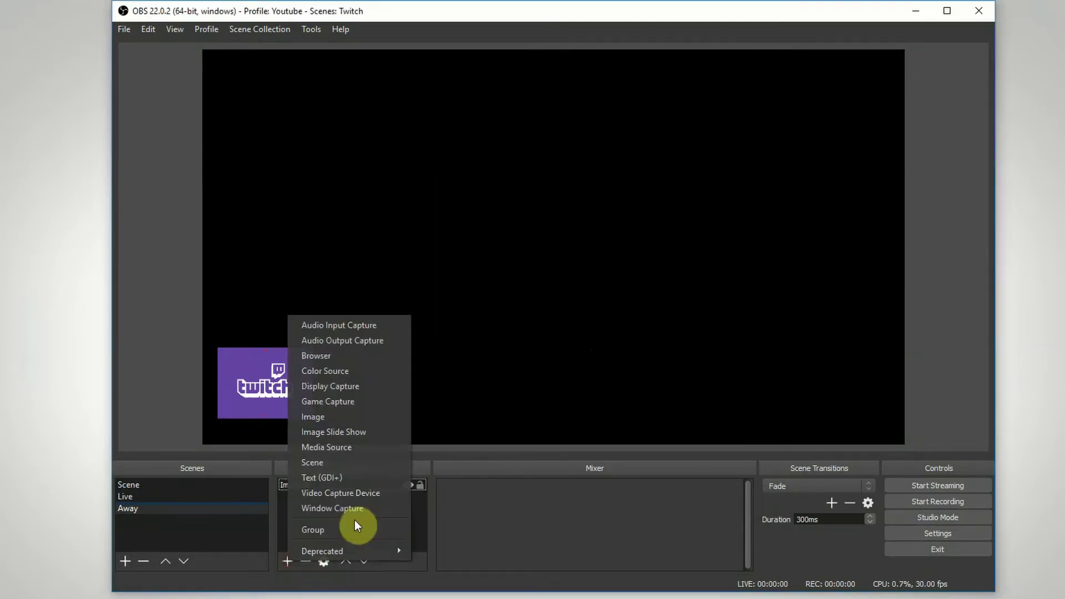
{"action": "left_click", "coordinate": [327, 421]}
{"action": "left_click", "coordinate": [586, 401]}
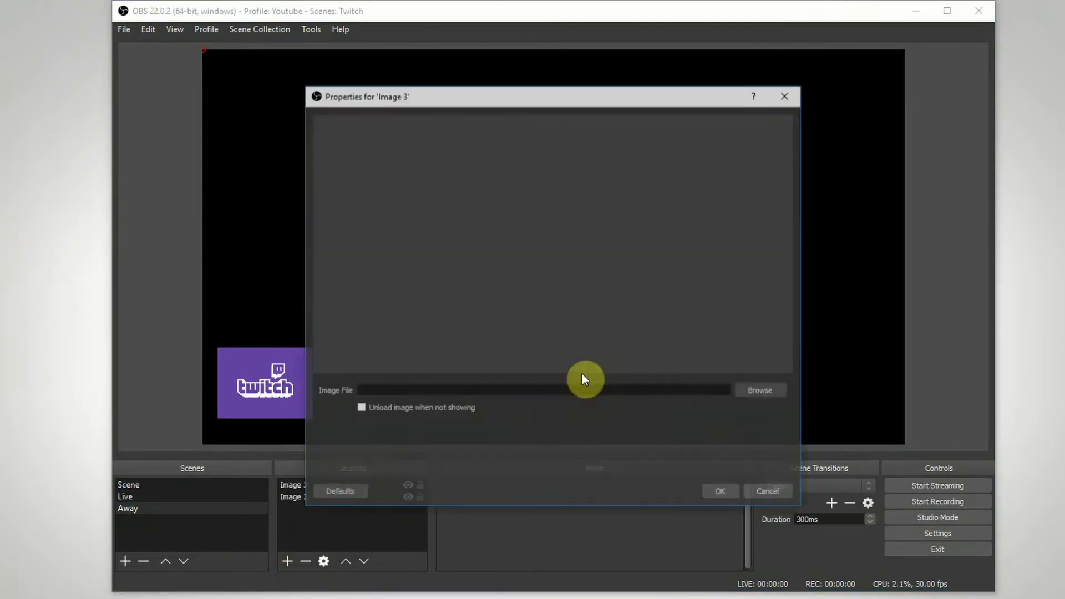
{"action": "left_click", "coordinate": [773, 388]}
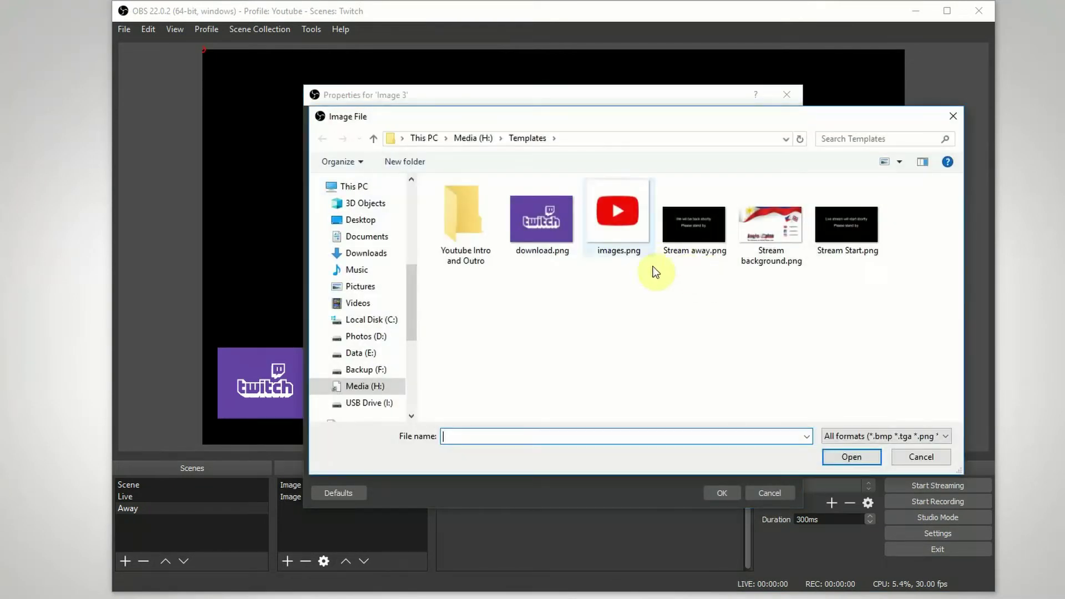
{"action": "left_click", "coordinate": [692, 224]}
{"action": "left_click", "coordinate": [845, 458]}
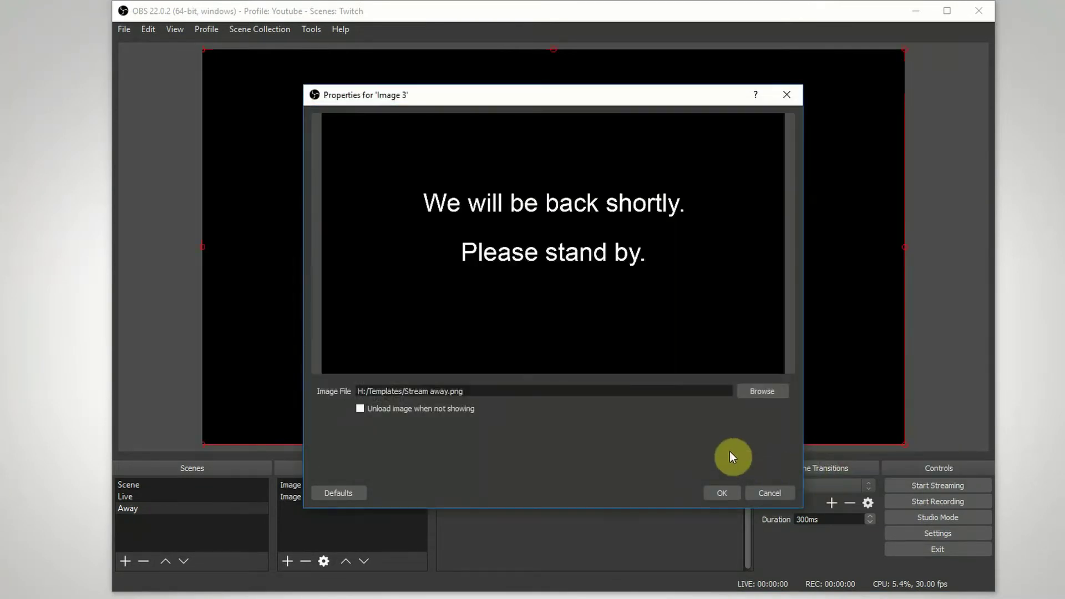
{"action": "left_click", "coordinate": [725, 492]}
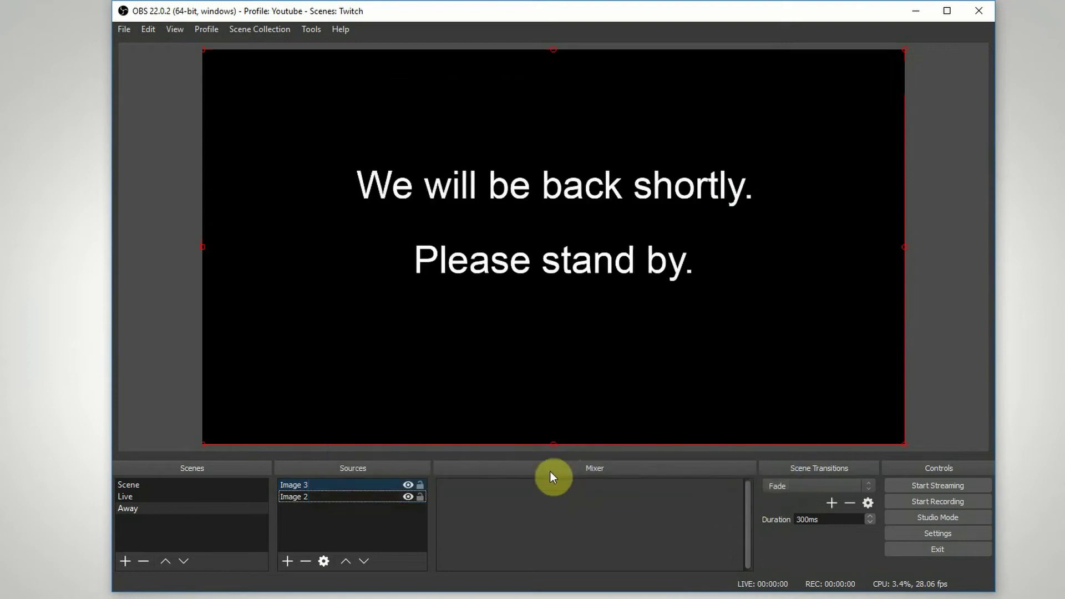
- Reorder the Away scene's sources so that the Stream away image, Image 3, sits below the Twitch logo, Image 2
{"action": "left_click", "coordinate": [335, 499]}
{"action": "left_click", "coordinate": [351, 485]}
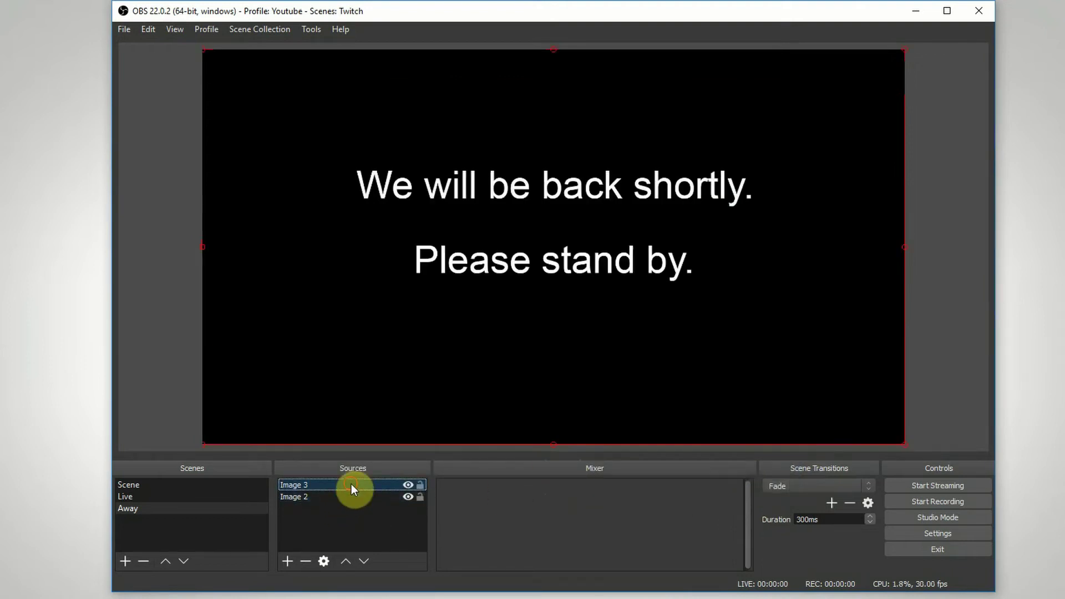
{"action": "left_click", "coordinate": [350, 495]}
{"action": "left_click", "coordinate": [351, 486]}
{"action": "left_click", "coordinate": [350, 497]}
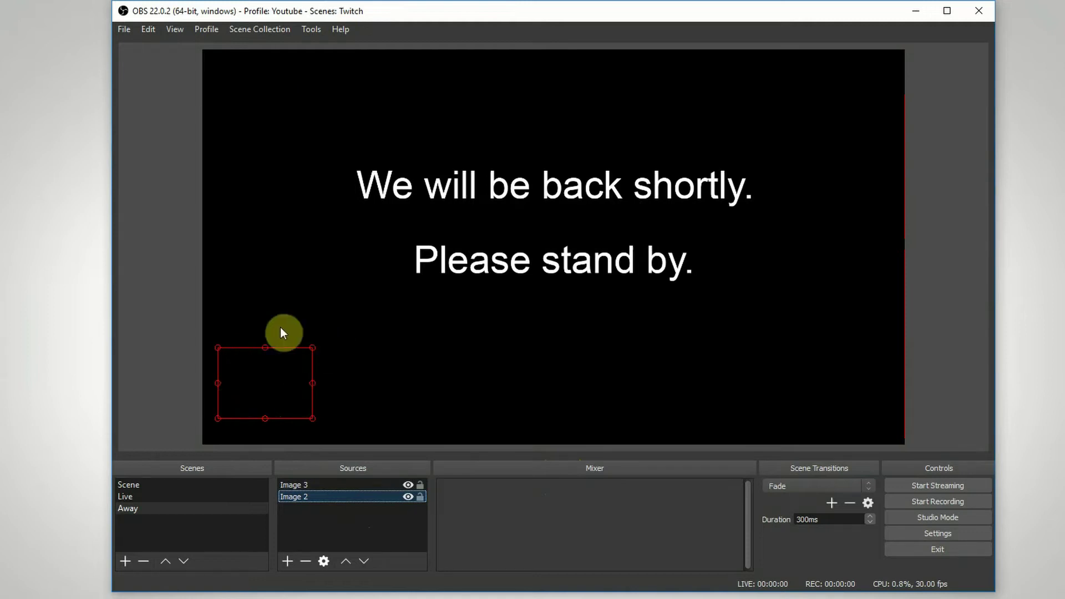
{"action": "left_click", "coordinate": [350, 487]}
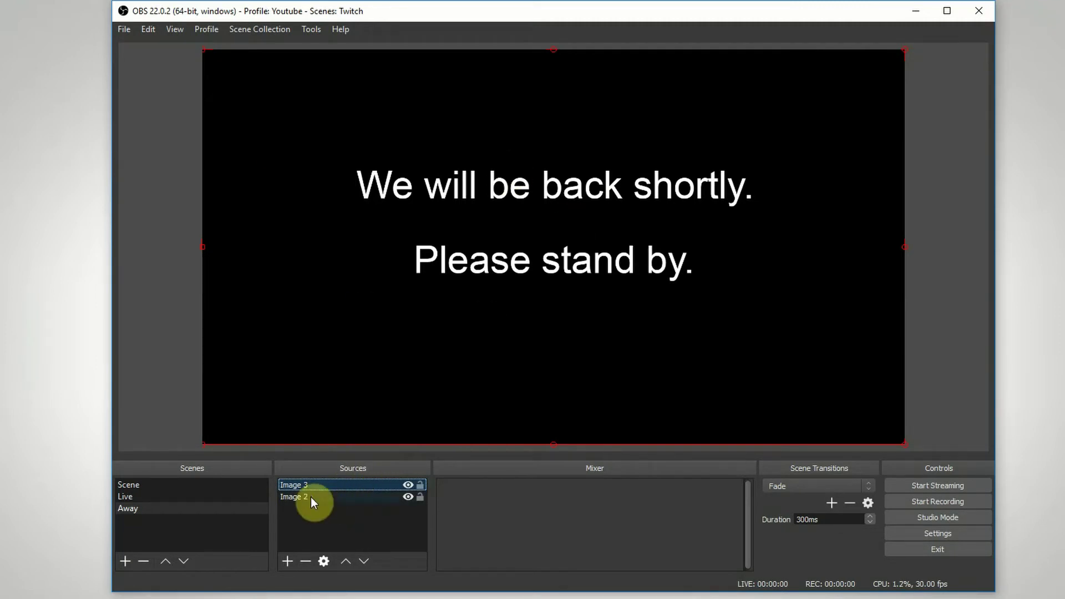
{"action": "left_click", "coordinate": [310, 497]}
{"action": "left_click", "coordinate": [336, 483]}
{"action": "mouse_move", "coordinate": [344, 480]}
{"action": "left_mouse_down"}
{"action": "mouse_move", "coordinate": [342, 510]}
{"action": "mouse_move", "coordinate": [344, 502]}
{"action": "left_mouse_up"}
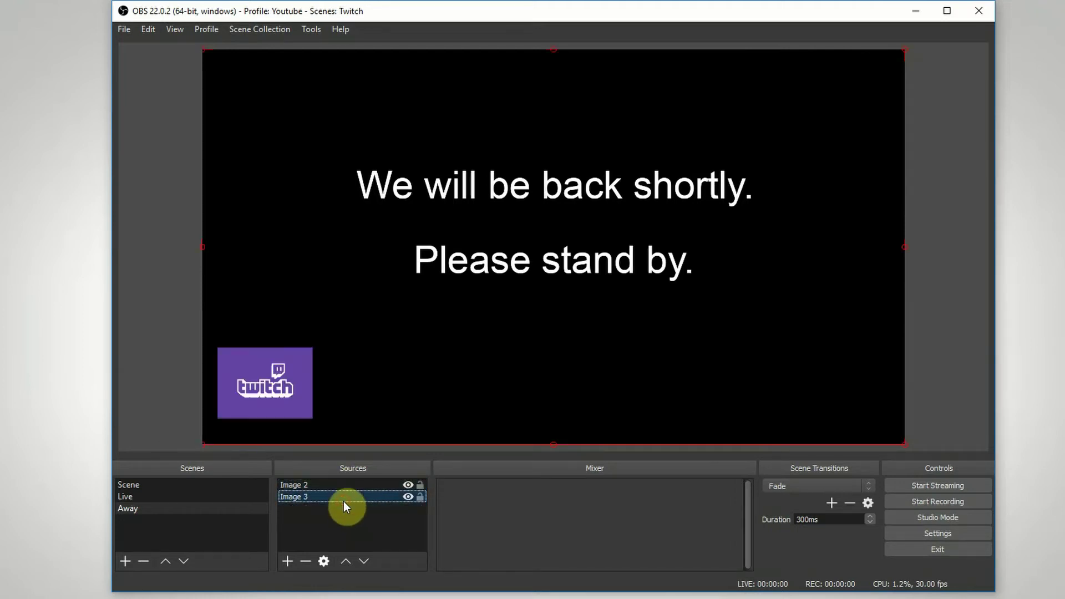
{"action": "left_click", "coordinate": [343, 487]}
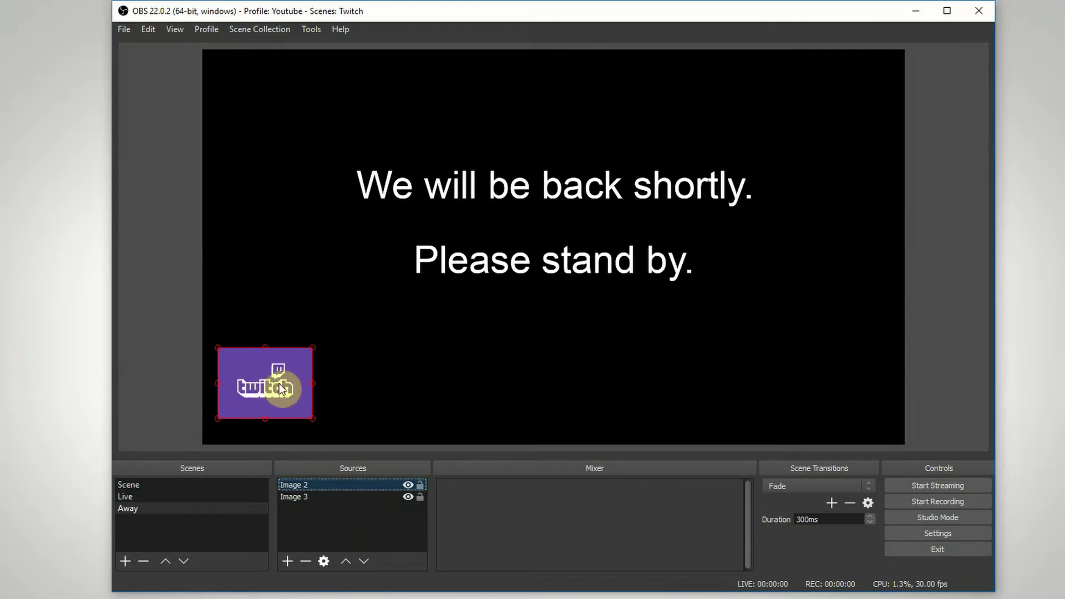
{"action": "left_click", "coordinate": [341, 494]}
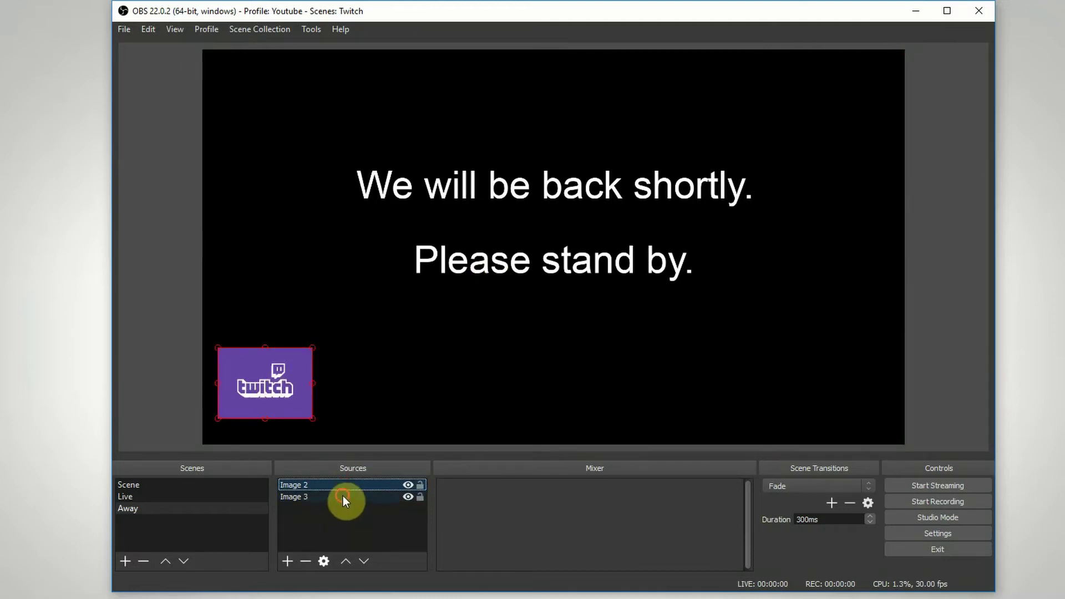
- Alternate between the Twitch collection's Live and Away scenes to compare their images and logo placement, ending on Away
{"action": "left_click", "coordinate": [191, 497]}
{"action": "left_click", "coordinate": [191, 508]}
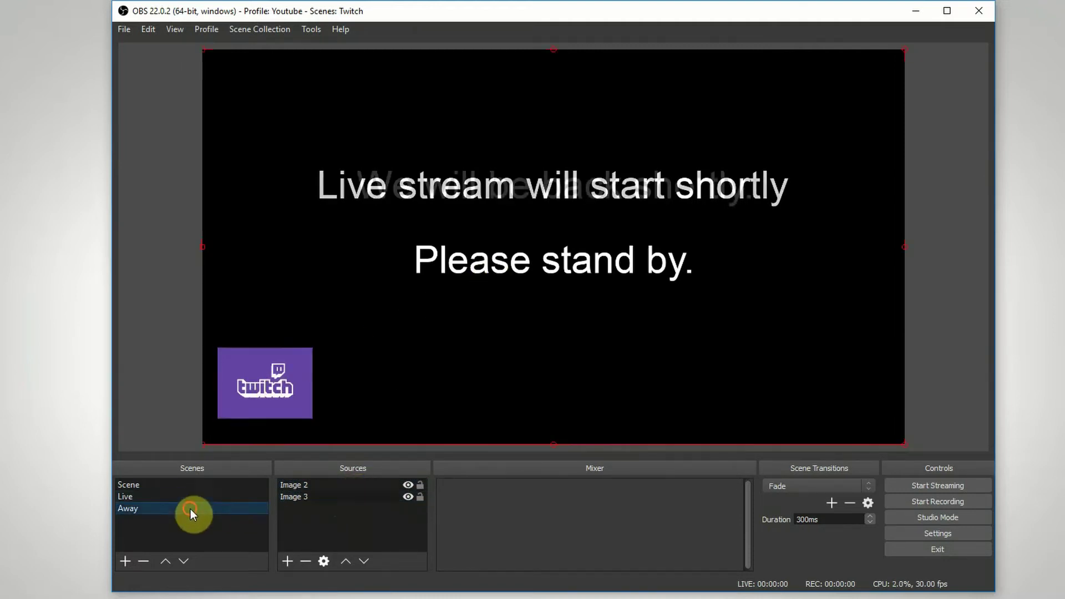
{"action": "left_click", "coordinate": [194, 495]}
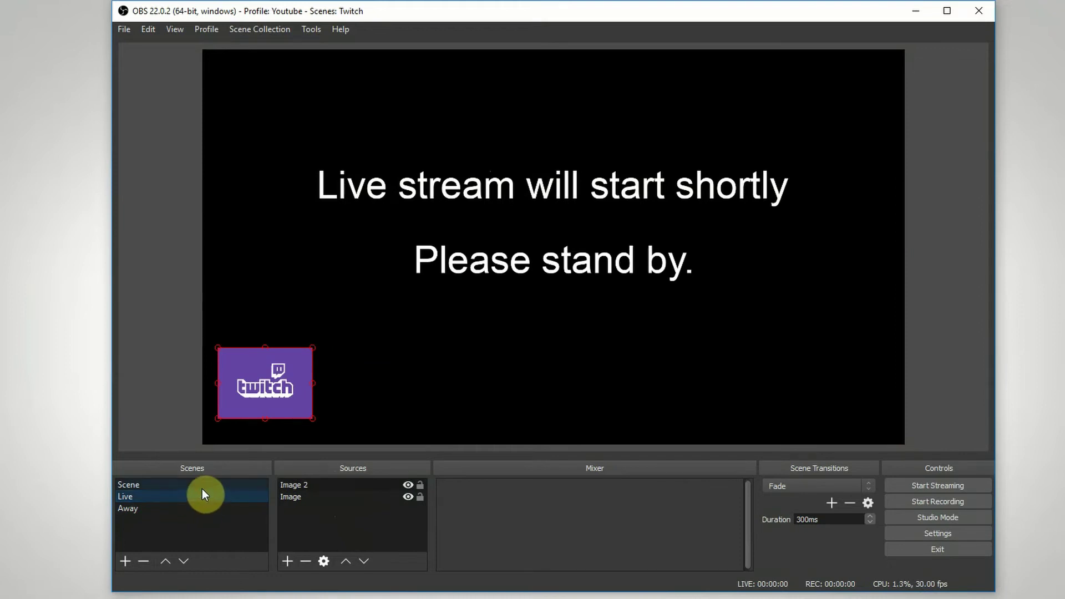
{"action": "left_click", "coordinate": [191, 510]}
{"action": "left_click", "coordinate": [197, 496]}
{"action": "left_click", "coordinate": [197, 508]}
{"action": "left_click", "coordinate": [221, 498]}
{"action": "left_click", "coordinate": [220, 508]}
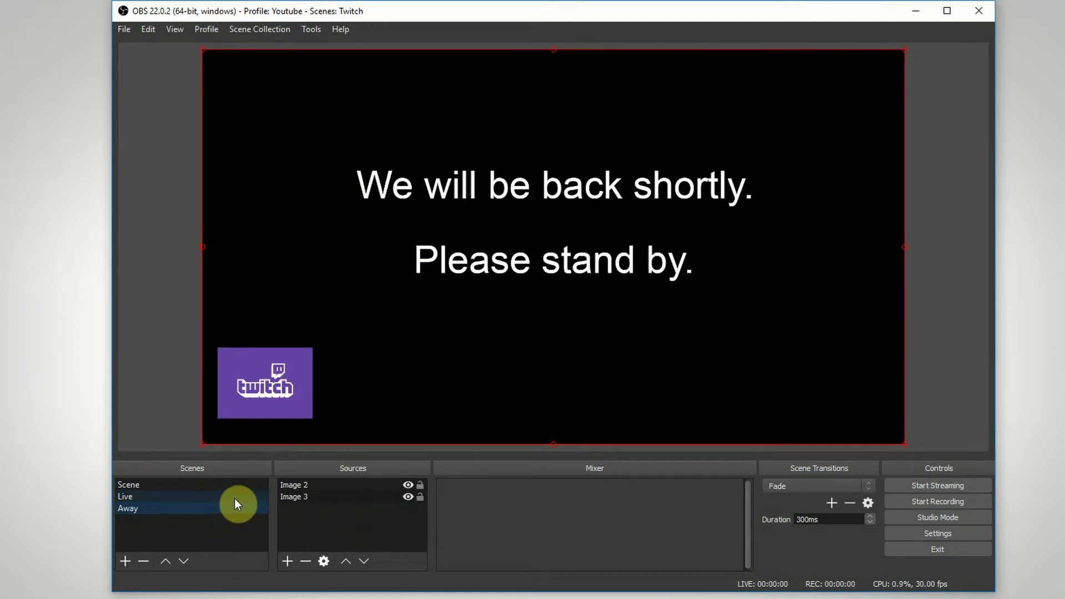
- Switch to the Twitch profile and check the Live and Away scenes, ending on Away
{"action": "left_click", "coordinate": [210, 31]}
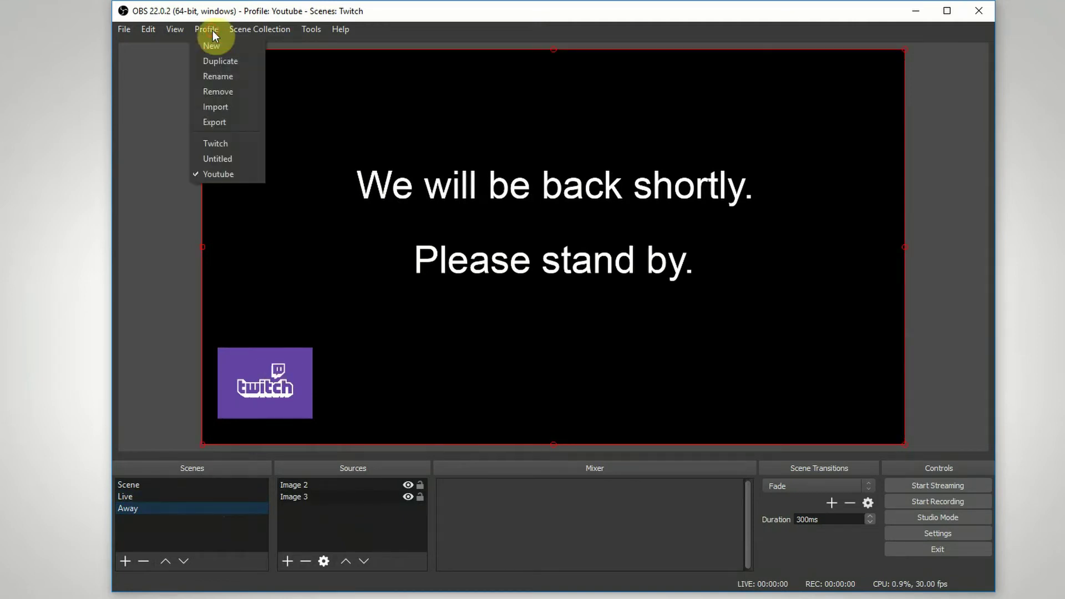
{"action": "left_click", "coordinate": [224, 144]}
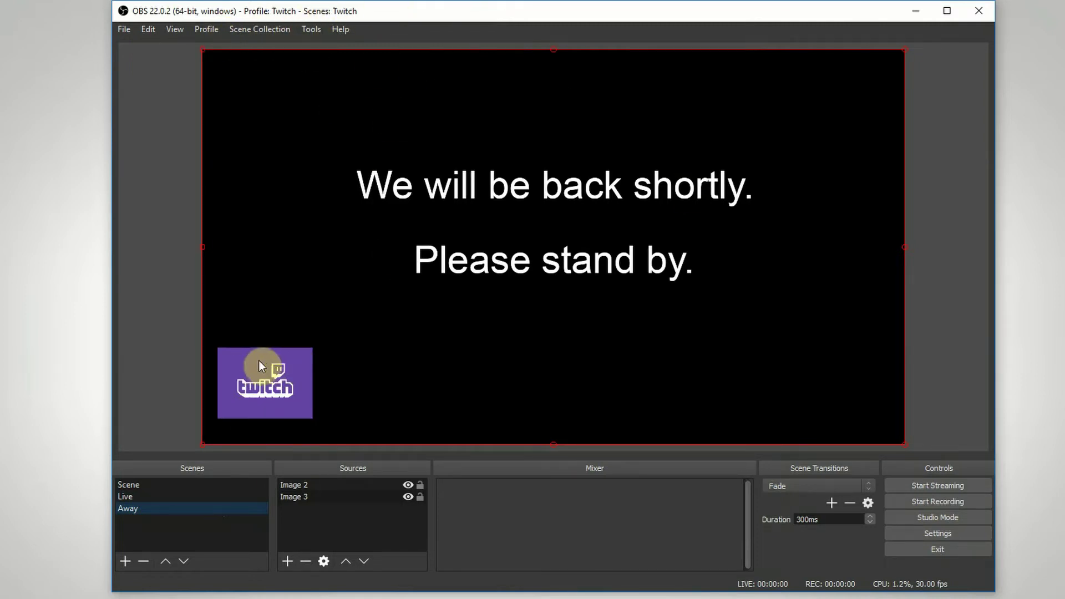
{"action": "left_click", "coordinate": [169, 499]}
{"action": "left_click", "coordinate": [183, 508]}
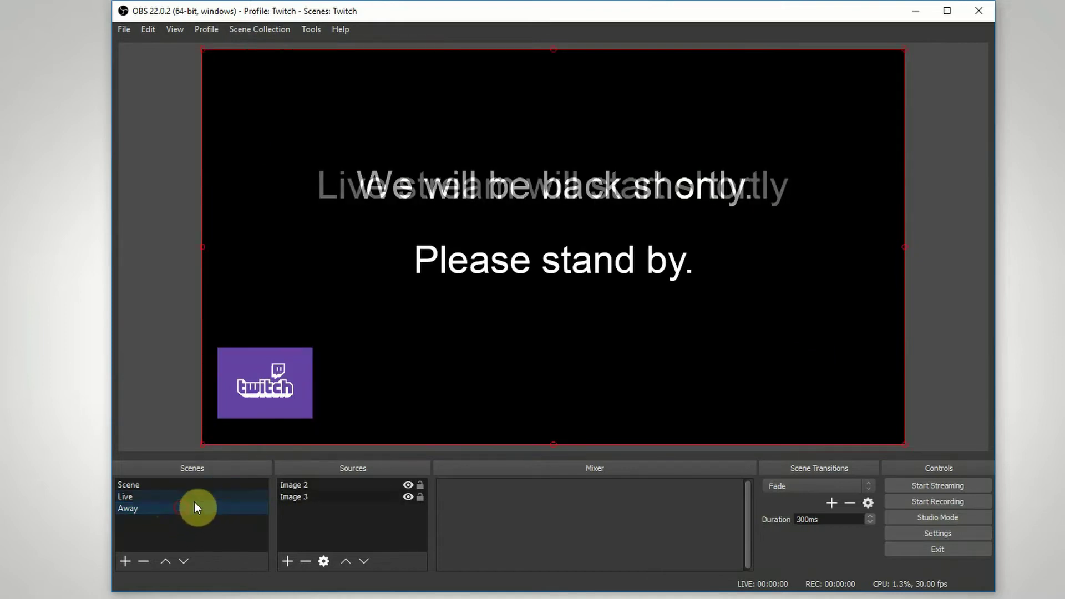
- Select the Live scene, then switch both the profile and the scene collection to Youtube
{"action": "left_click", "coordinate": [195, 499]}
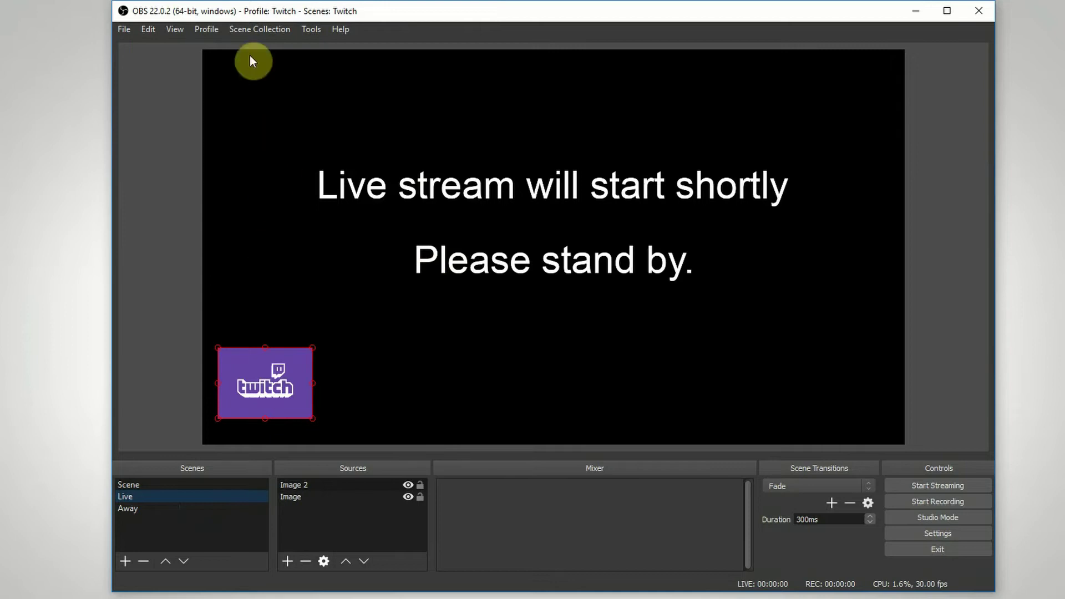
{"action": "left_click", "coordinate": [207, 31]}
{"action": "left_click", "coordinate": [221, 171]}
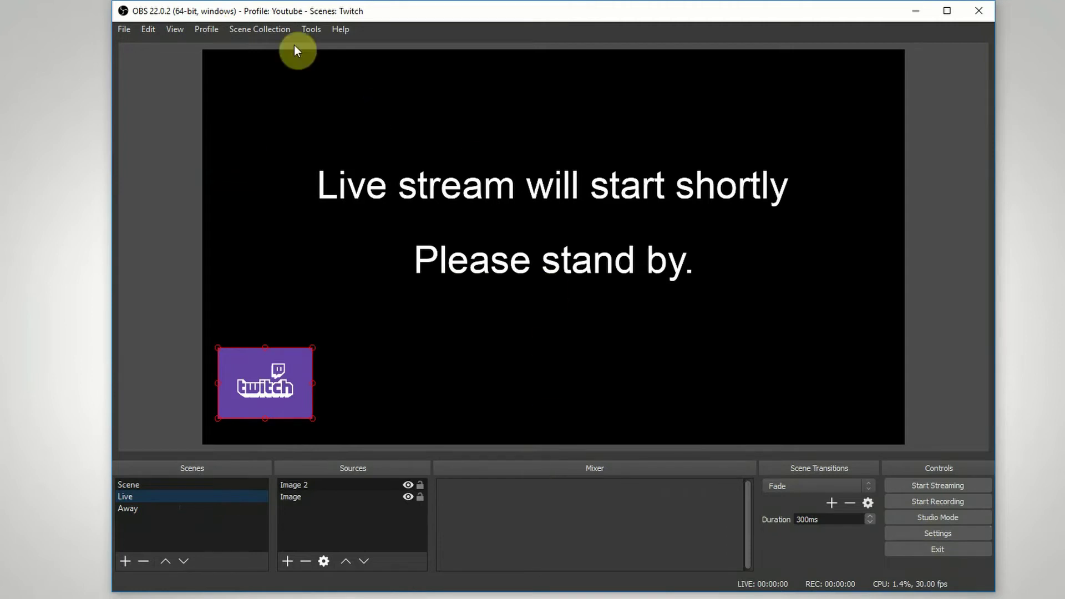
{"action": "left_click", "coordinate": [259, 30]}
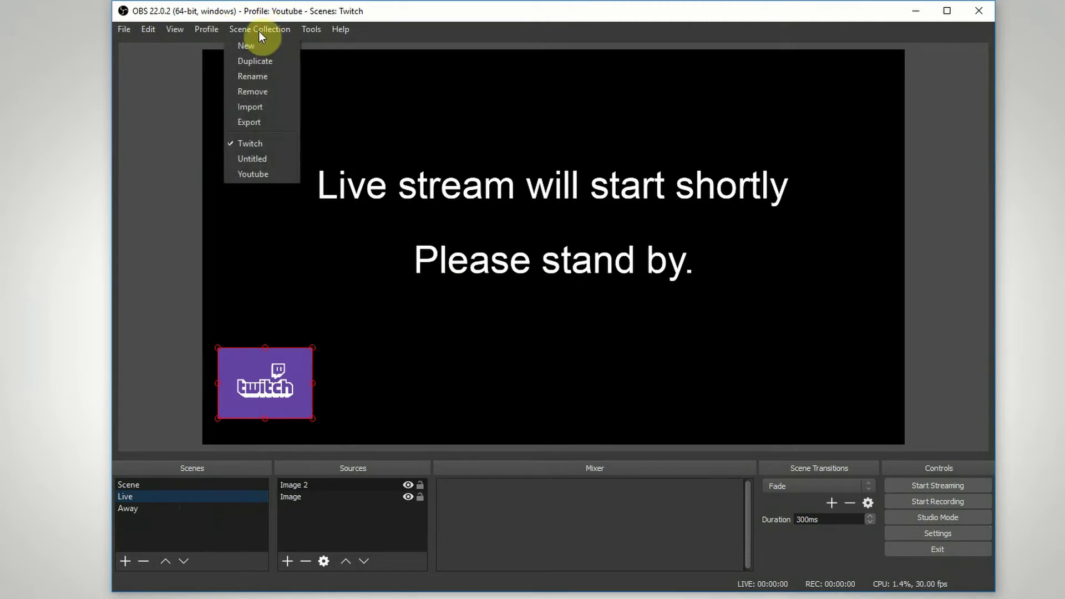
{"action": "left_click", "coordinate": [270, 175]}
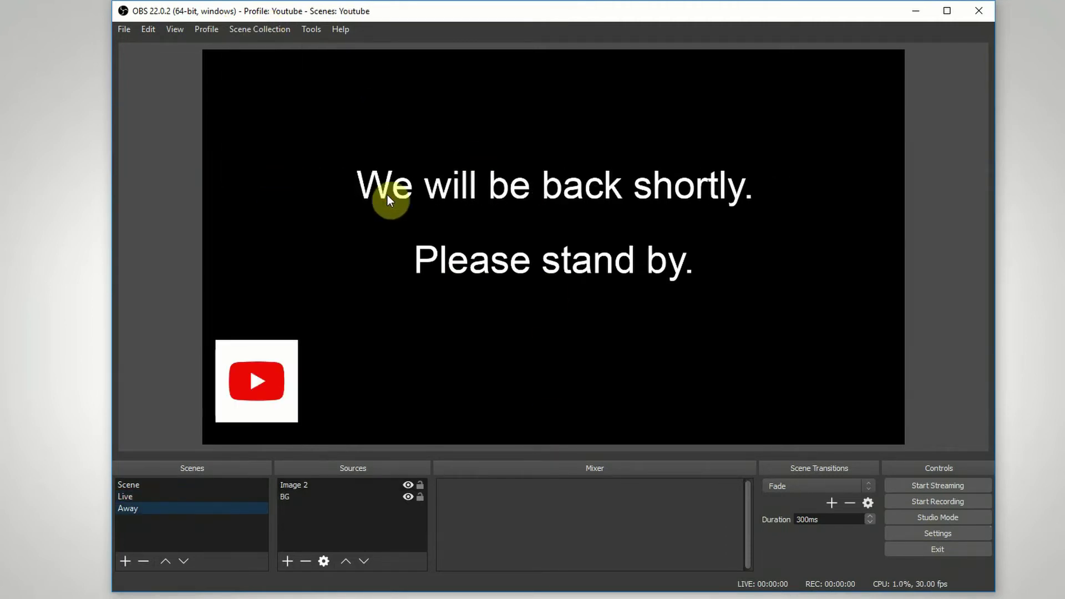
- Alternate between the Youtube collection's Live and Away scenes to check their images, ending on Away
{"action": "left_click", "coordinate": [165, 495]}
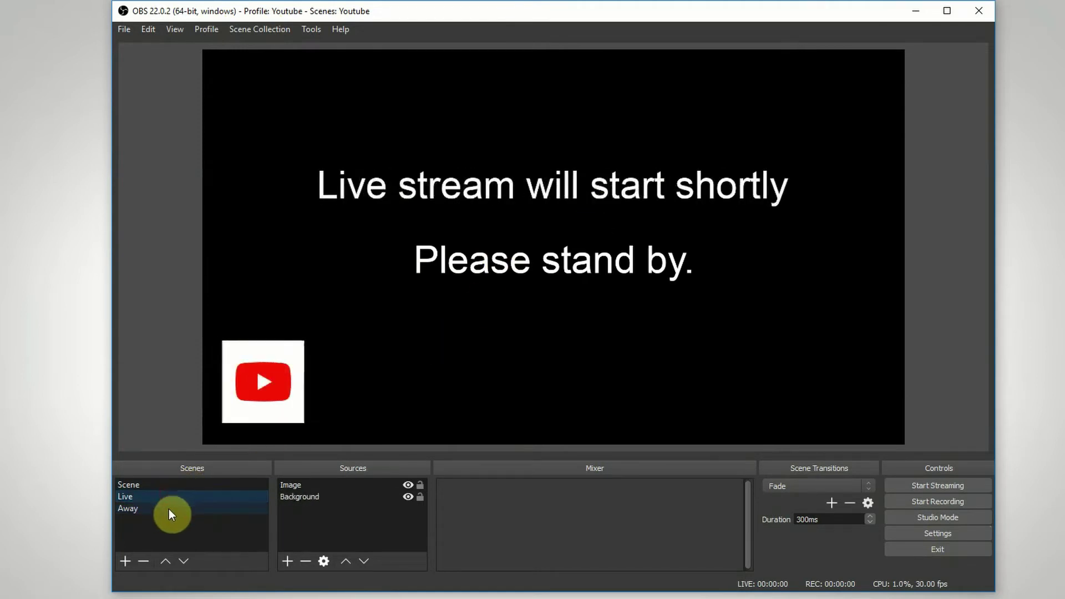
{"action": "left_click", "coordinate": [169, 508]}
{"action": "left_click", "coordinate": [191, 495]}
{"action": "left_click", "coordinate": [195, 508]}
{"action": "left_click", "coordinate": [203, 497]}
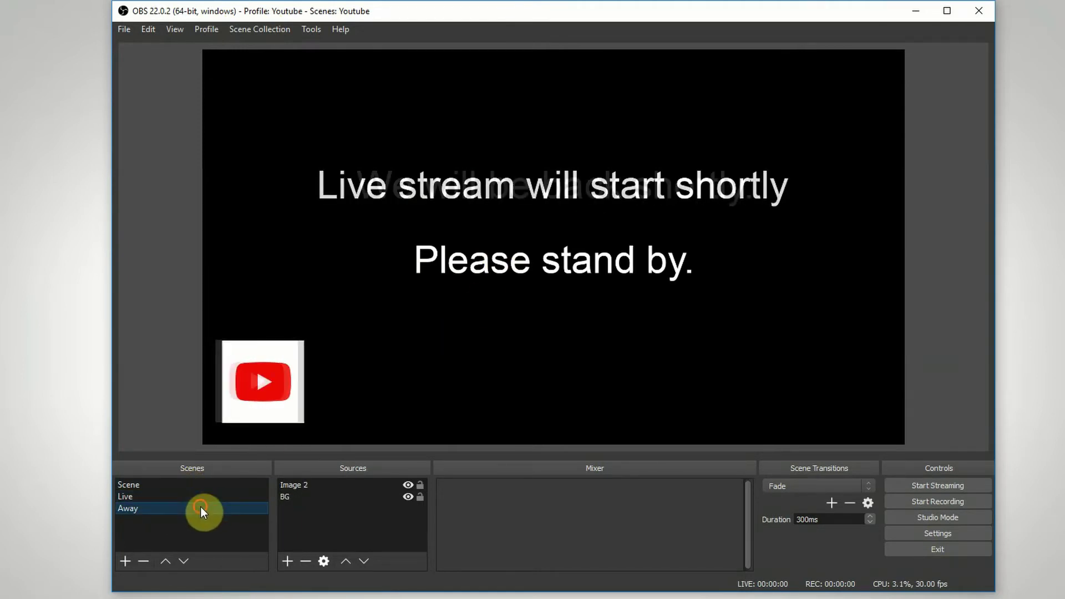
{"action": "left_click", "coordinate": [201, 508]}
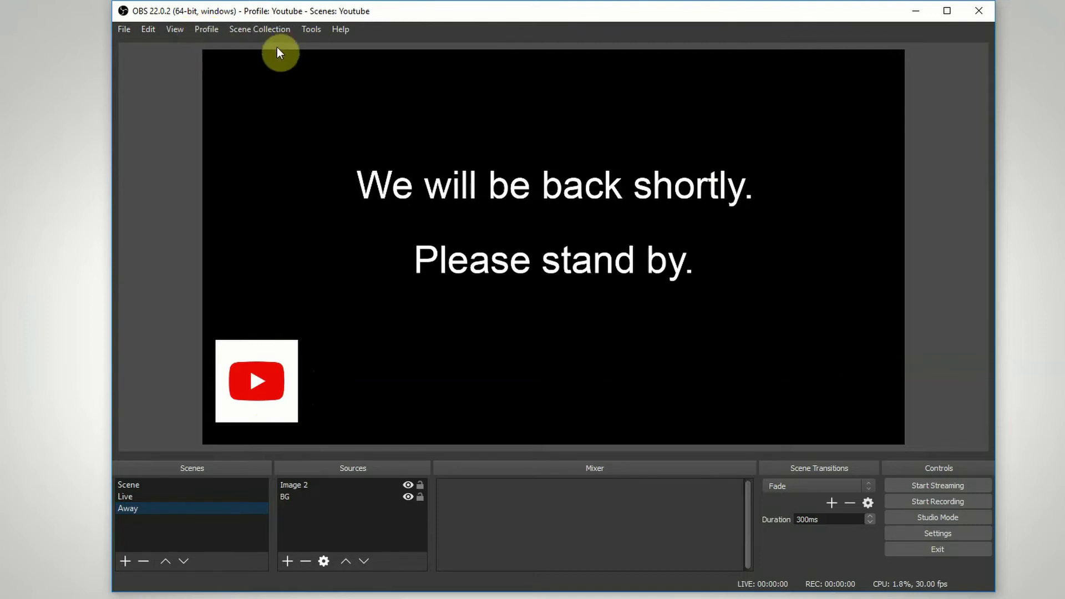
{"action": "left_click", "coordinate": [203, 29]}
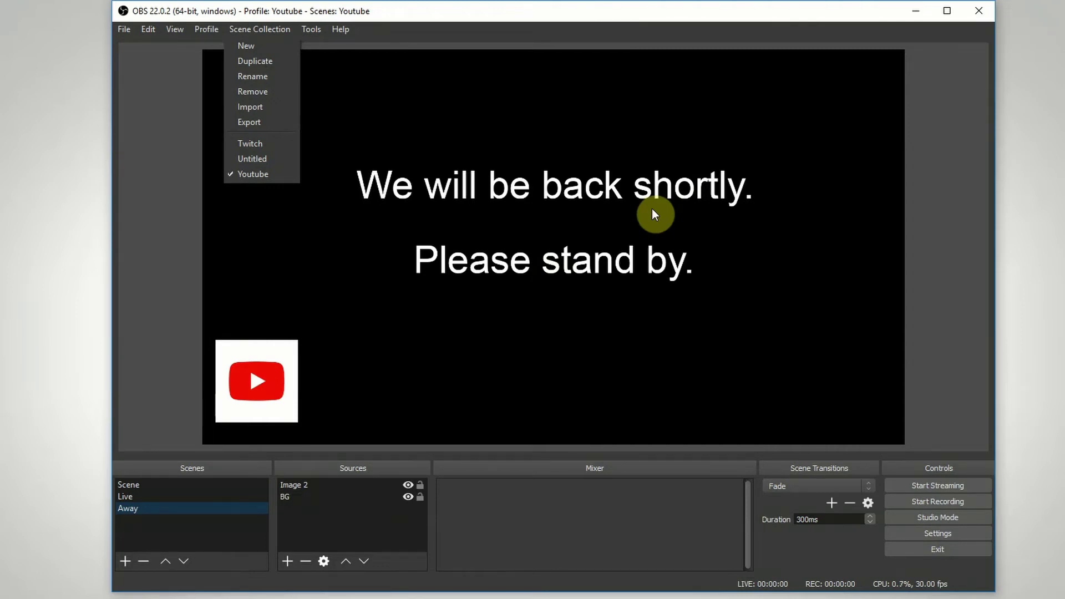
{"action": "left_click", "coordinate": [361, 15]}
{"action": "left_click", "coordinate": [262, 27]}
{"action": "left_click", "coordinate": [586, 232]}
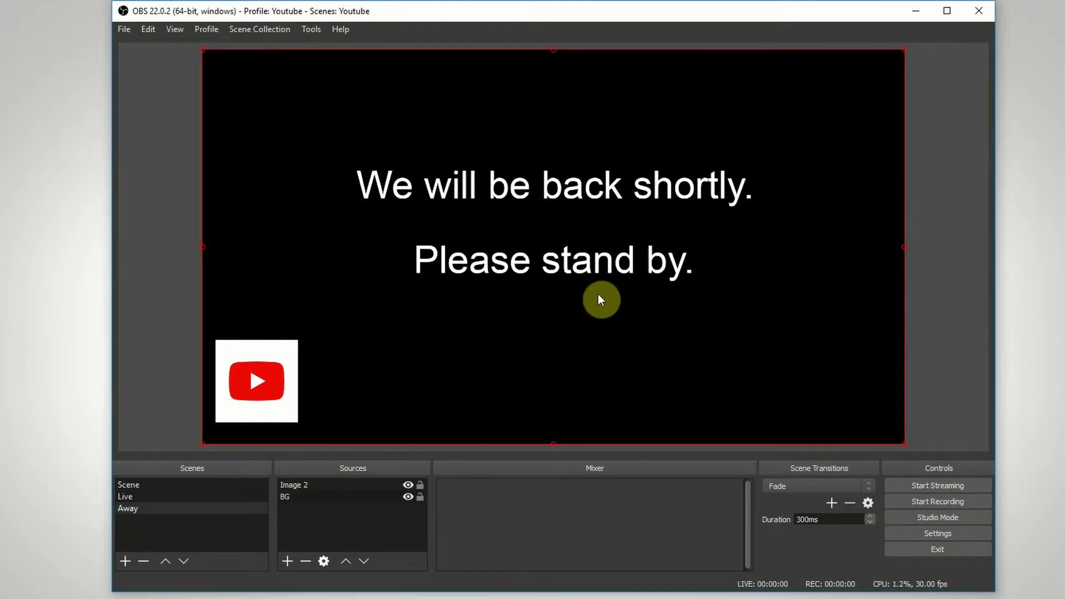
- Compare the Live and Away scenes of the Youtube collection once more, finishing on Away
{"action": "left_click", "coordinate": [186, 497]}
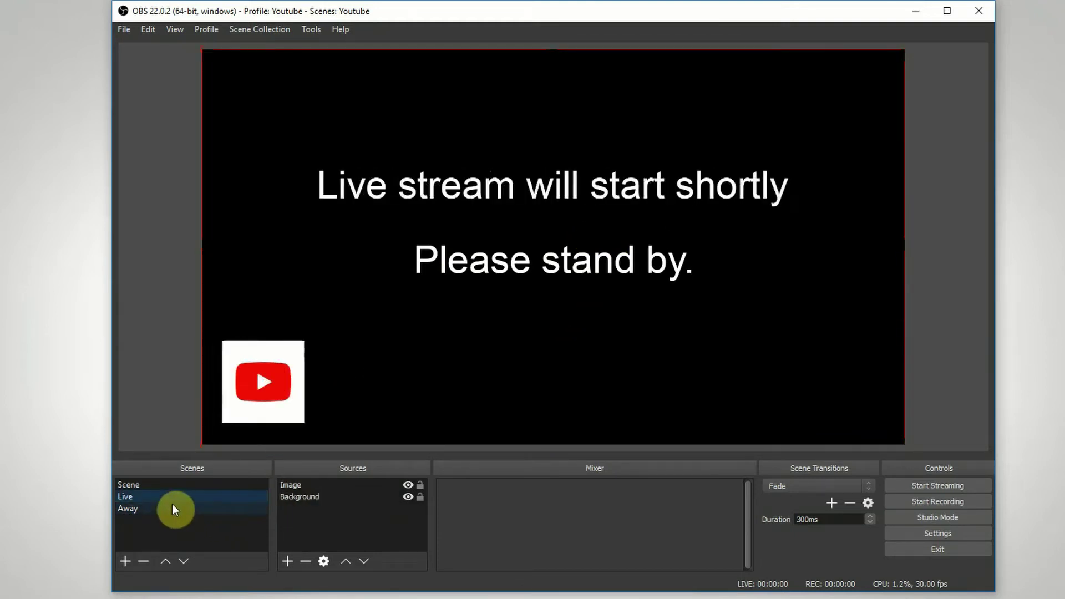
{"action": "left_click", "coordinate": [186, 506]}
{"action": "left_click", "coordinate": [203, 498]}
{"action": "left_click", "coordinate": [214, 508]}
{"action": "left_click", "coordinate": [223, 497]}
{"action": "left_click", "coordinate": [224, 509]}
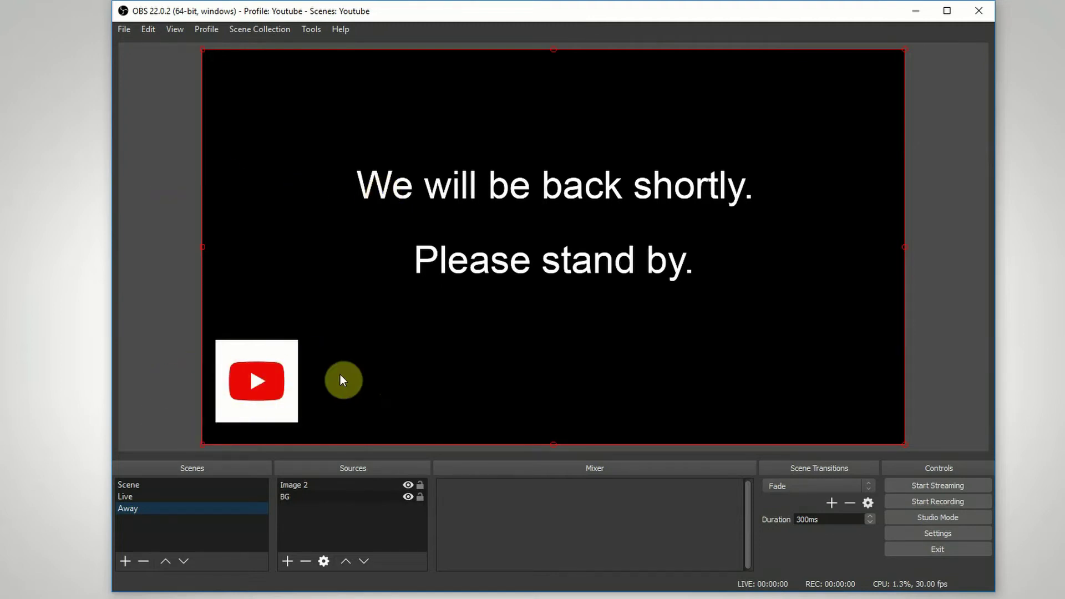
- Switch the scene collection to Twitch while keeping the Youtube profile selected
{"action": "left_click", "coordinate": [266, 28]}
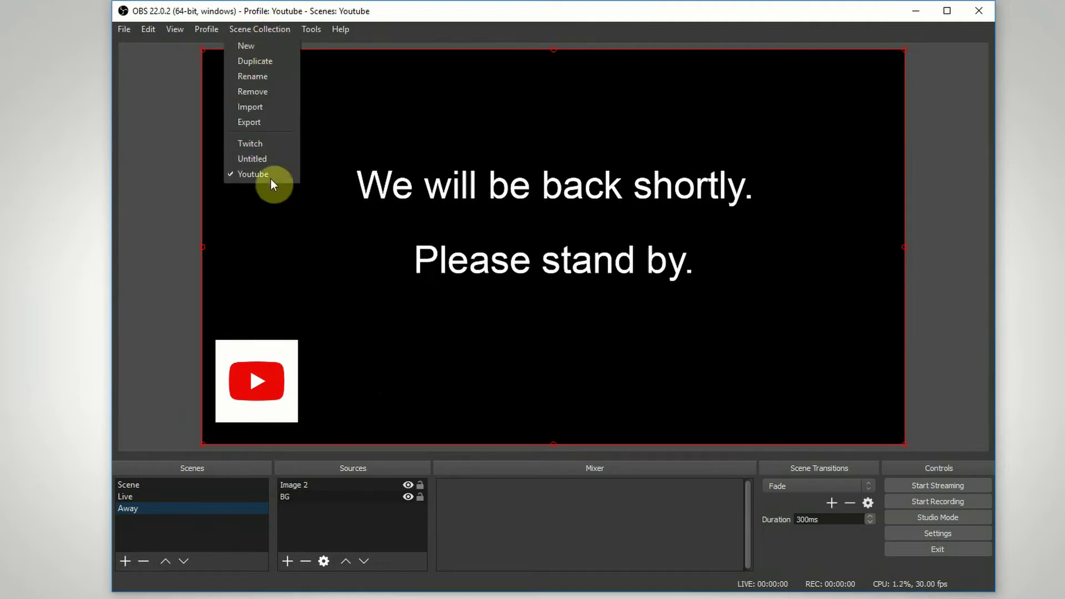
{"action": "left_click", "coordinate": [269, 144]}
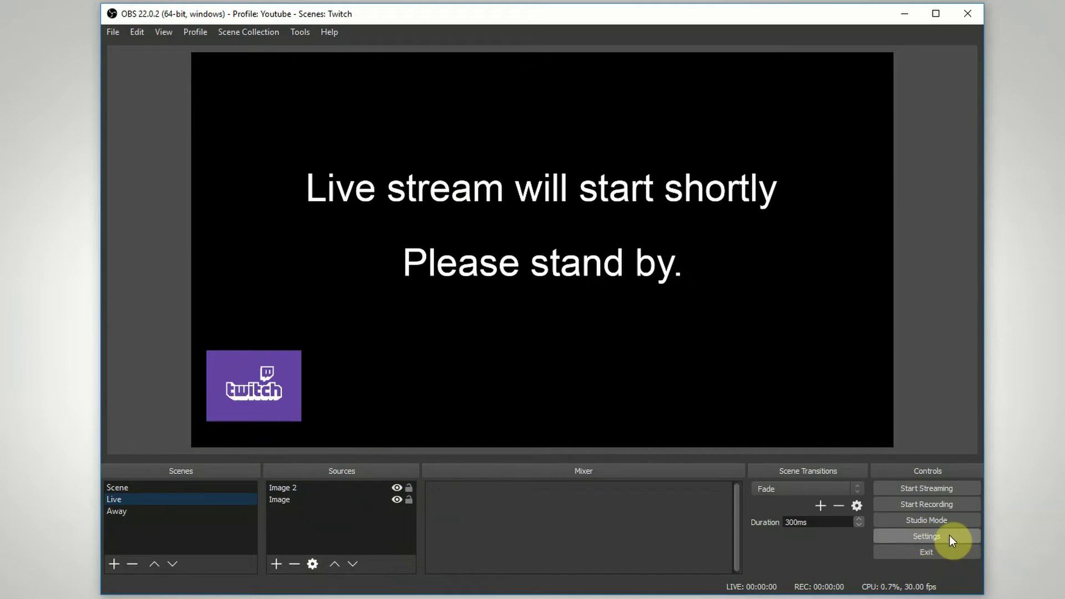
{"action": "left_click", "coordinate": [193, 34]}
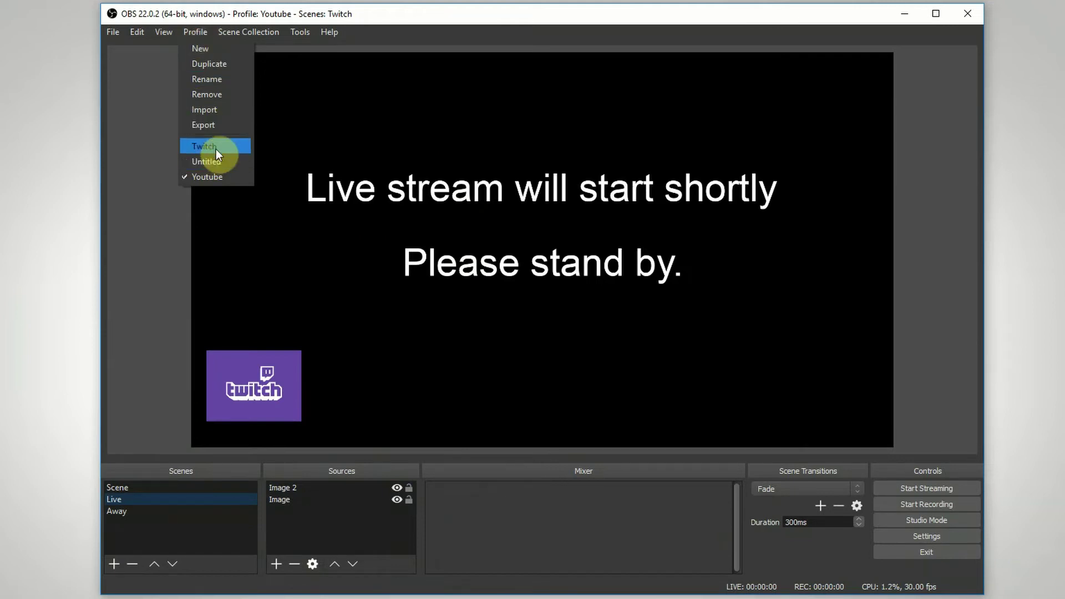
{"action": "left_click", "coordinate": [213, 178]}
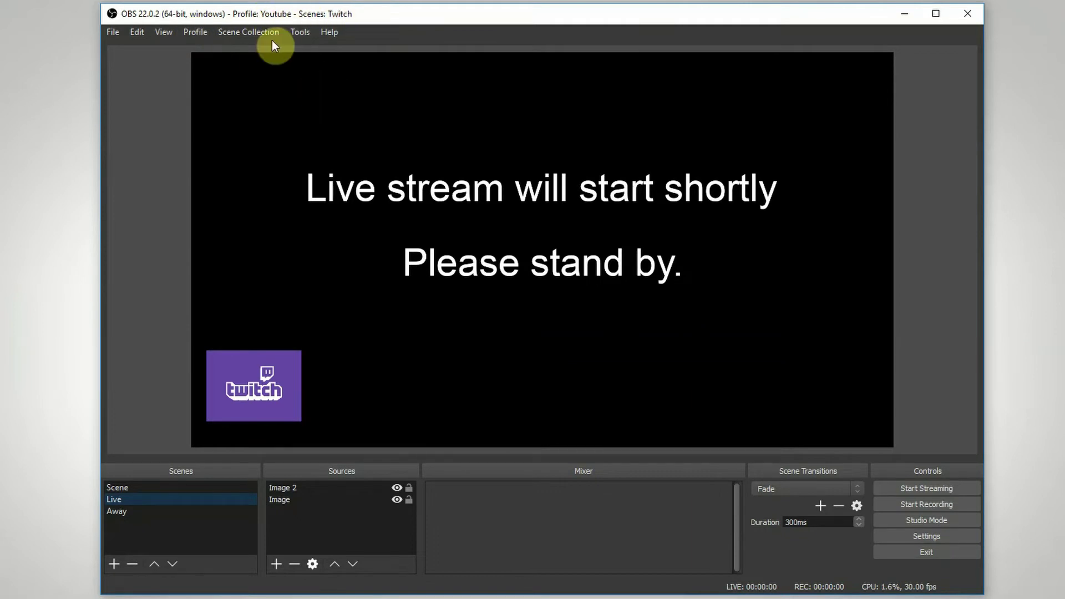
- Open the settings and review the General options, from output and source snapping to multiview
{"action": "left_click", "coordinate": [927, 537]}
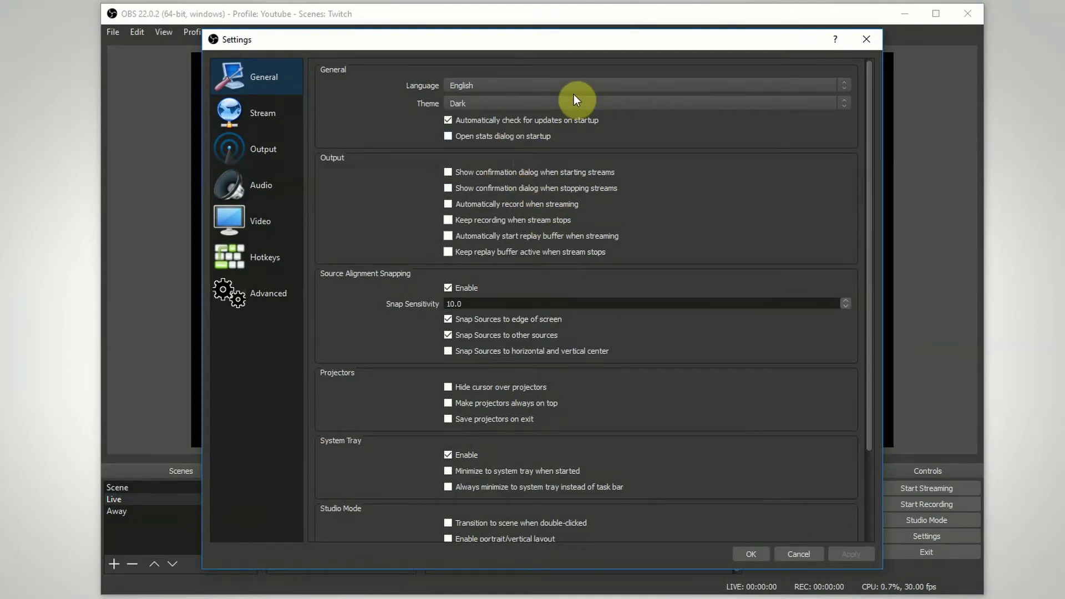
{"action": "scroll", "coordinate": [564, 281], "scroll_direction": "down", "scroll_amount": 3}
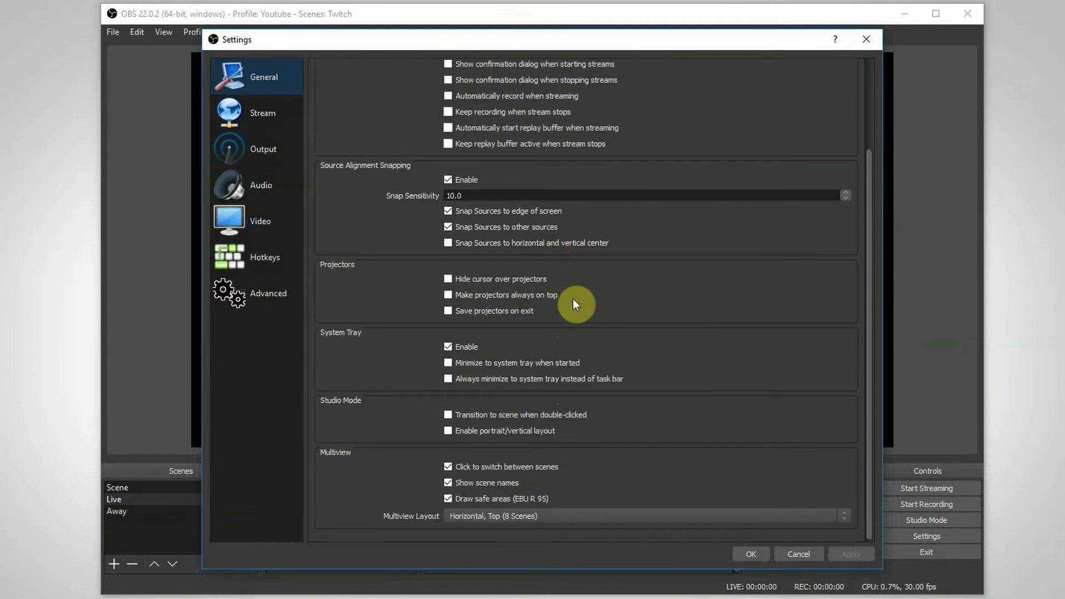
{"action": "scroll", "coordinate": [573, 304], "scroll_direction": "up", "scroll_amount": 5}
{"action": "scroll", "coordinate": [573, 281], "scroll_direction": "down", "scroll_amount": 1}
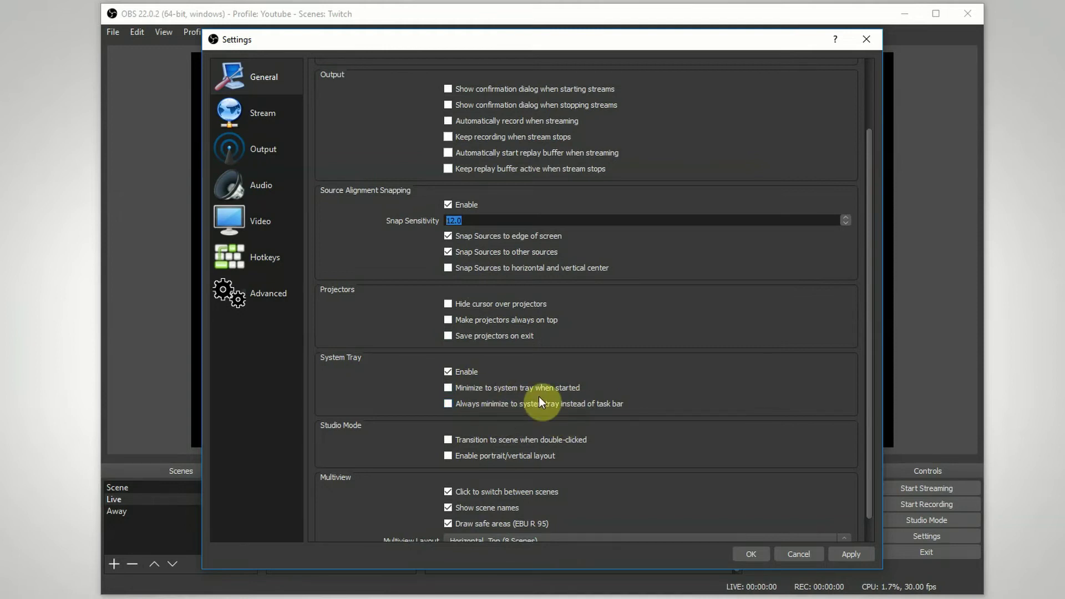
{"action": "scroll", "coordinate": [621, 238], "scroll_direction": "up", "scroll_amount": 3}
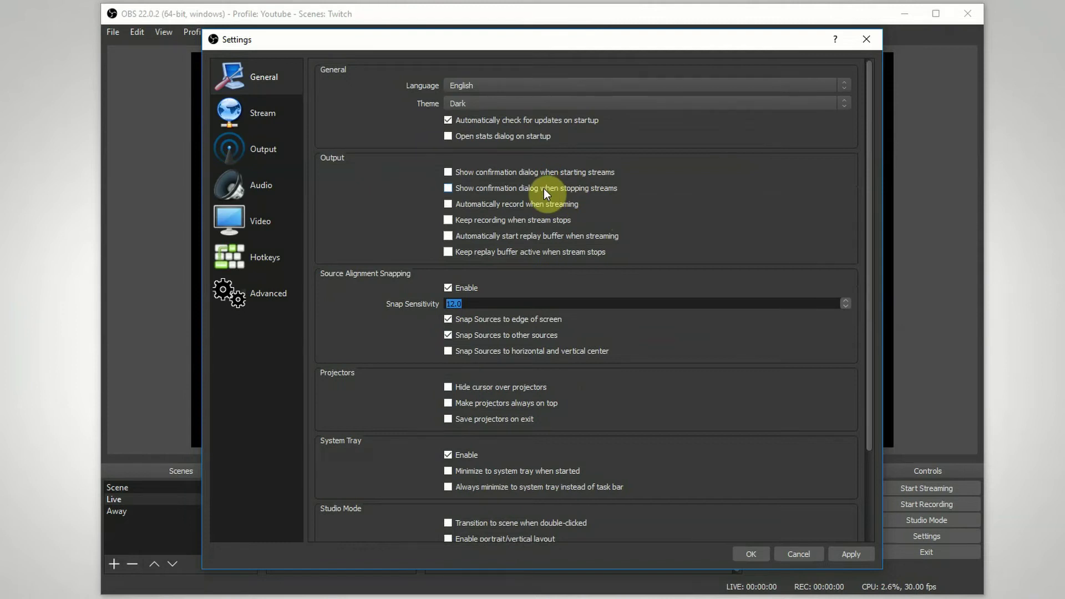
- Clear the stream key in the Stream settings for the YouTube / YouTube Gaming service
{"action": "left_click", "coordinate": [283, 116]}
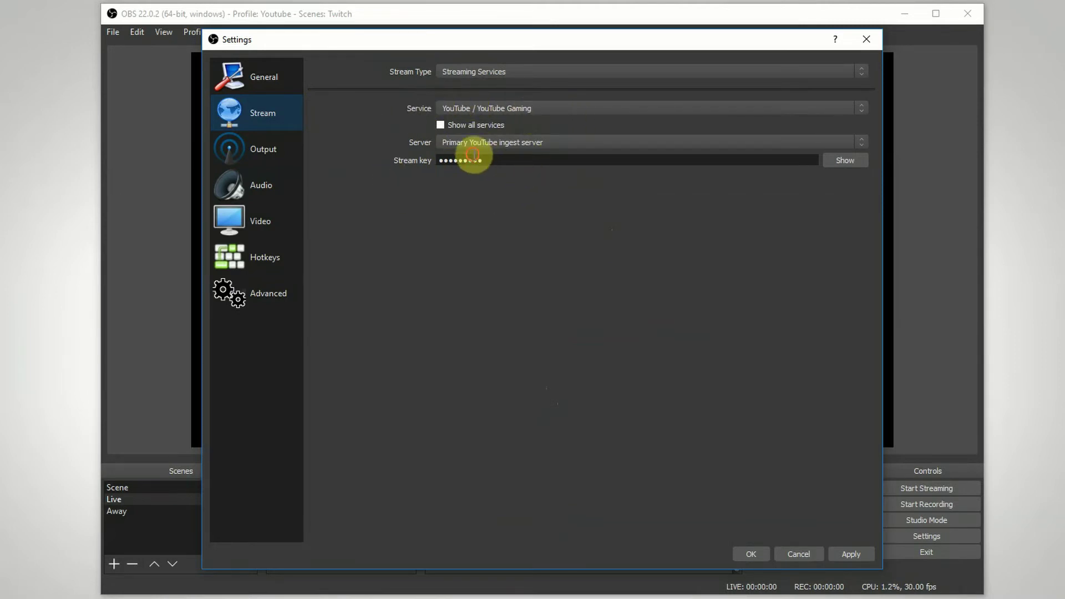
{"action": "double_click", "coordinate": [601, 160]}
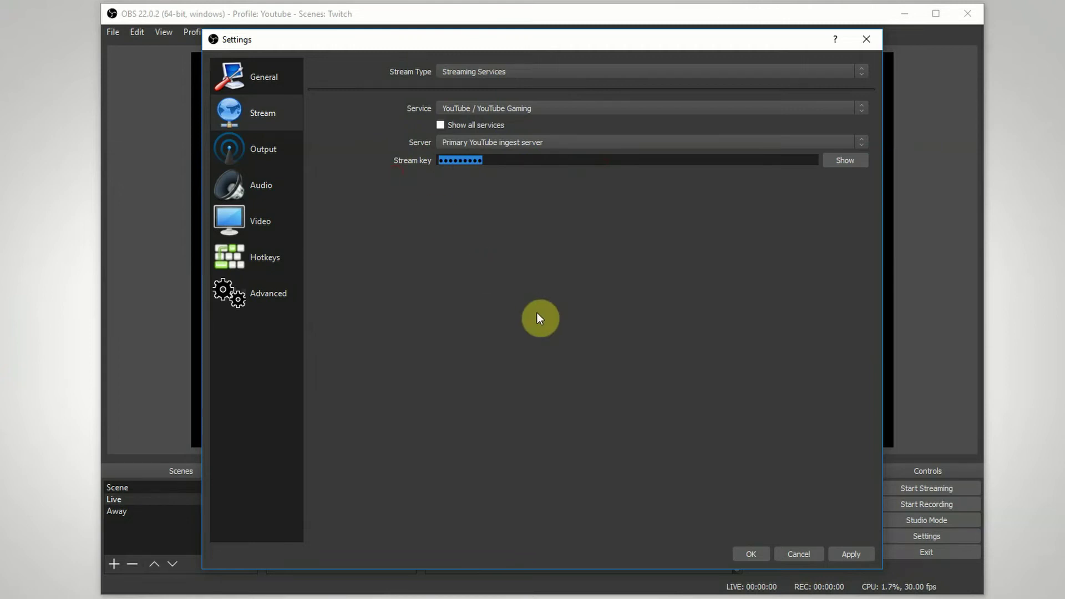
{"action": "key", "text": "BackSpace"}
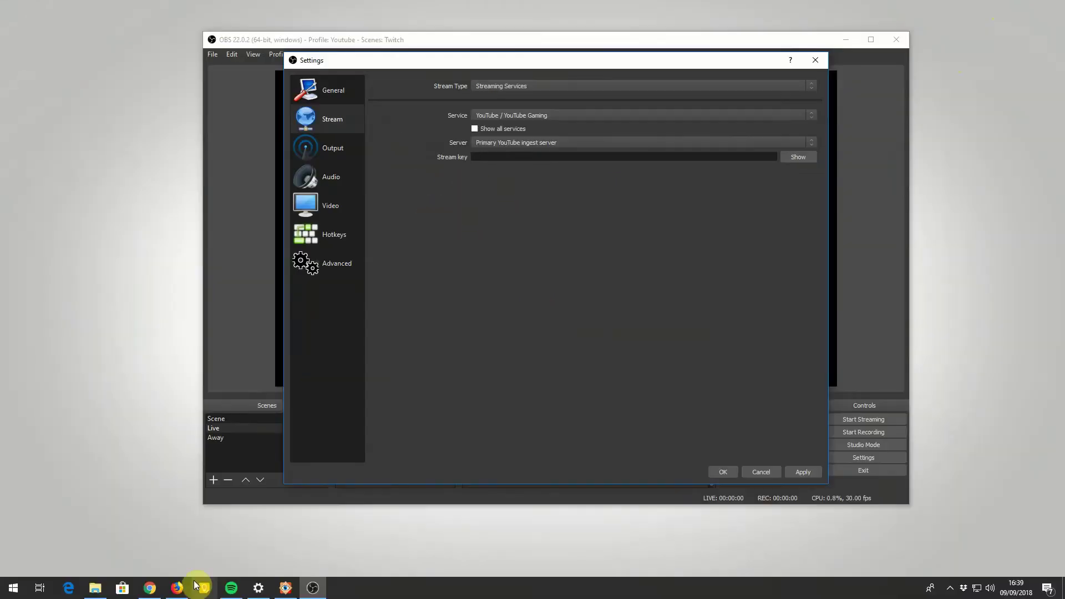
- Switch to Firefox and open Creator Studio from the YouTube channel page
{"action": "left_click", "coordinate": [179, 588]}
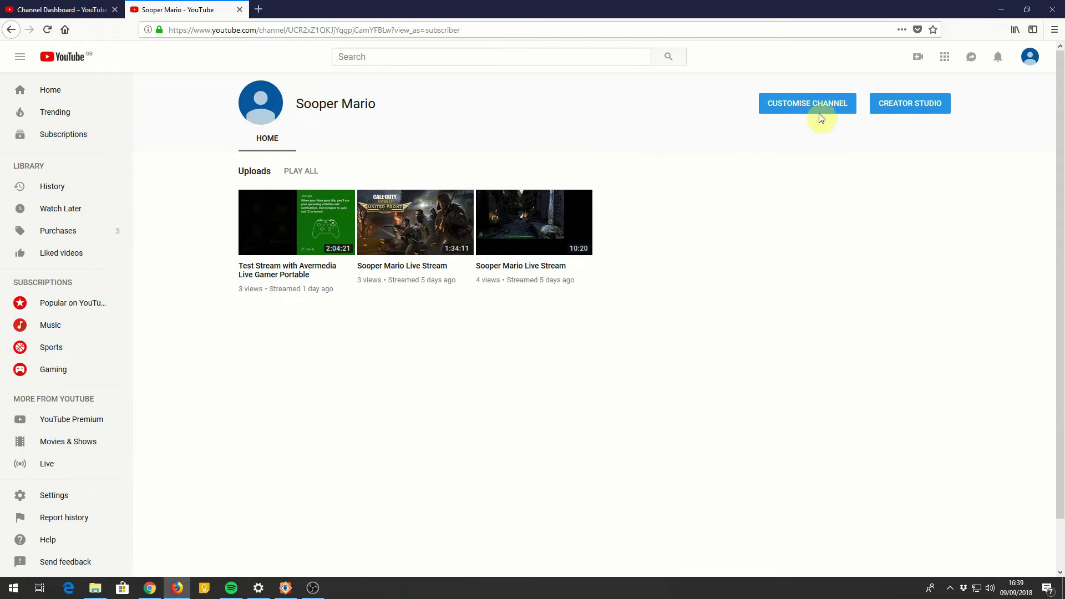
{"action": "left_click", "coordinate": [920, 103]}
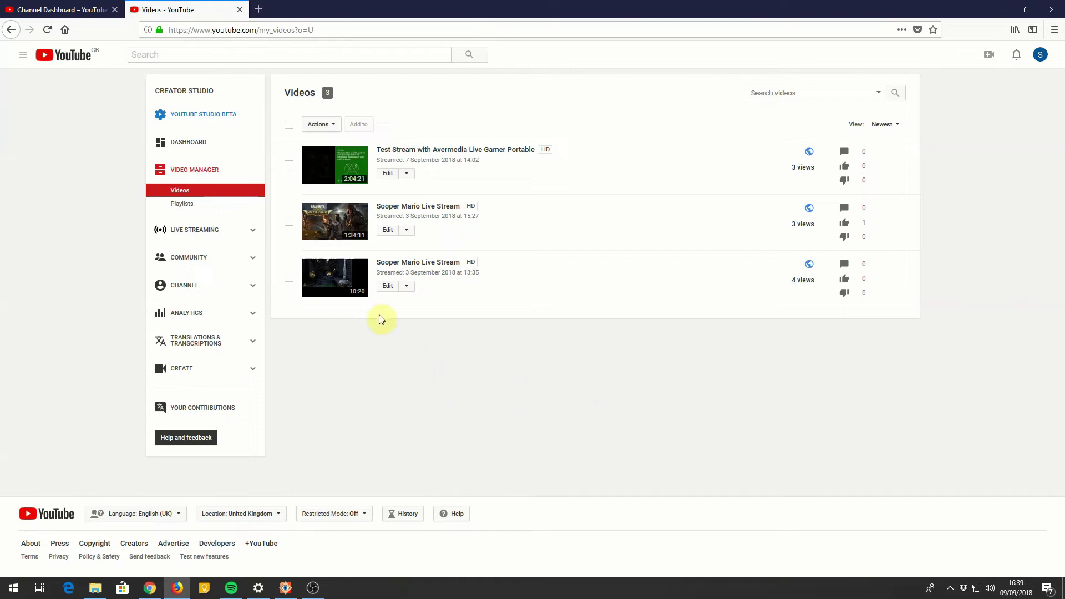
- Compare the YouTube Studio Beta dashboard with the classic Creator Studio, ending on the classic Videos page
{"action": "left_click", "coordinate": [58, 10]}
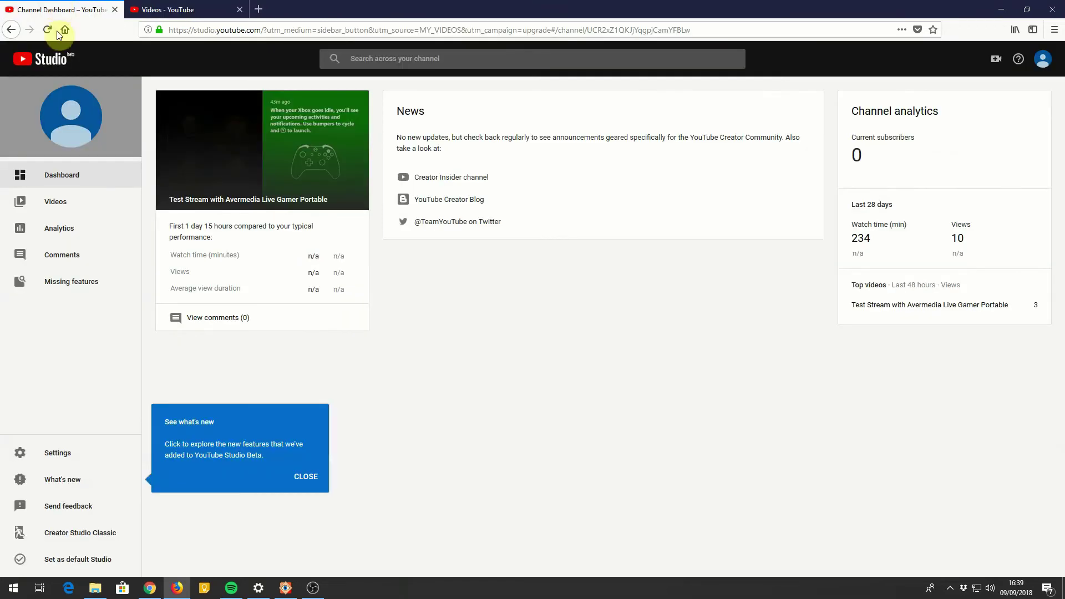
{"action": "left_click", "coordinate": [187, 12]}
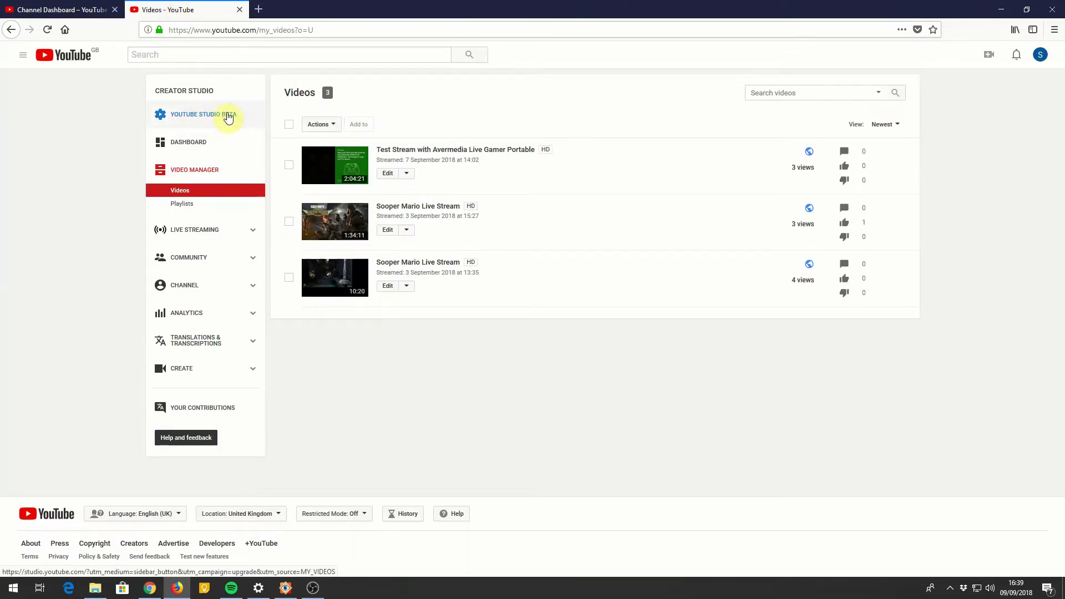
{"action": "left_click", "coordinate": [211, 114]}
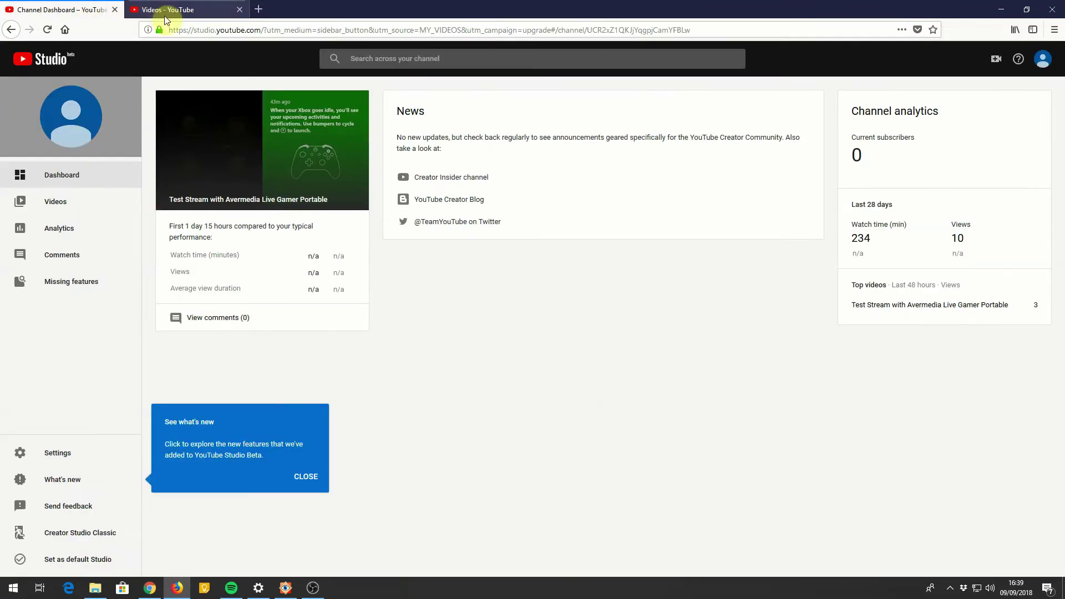
{"action": "left_click", "coordinate": [164, 15]}
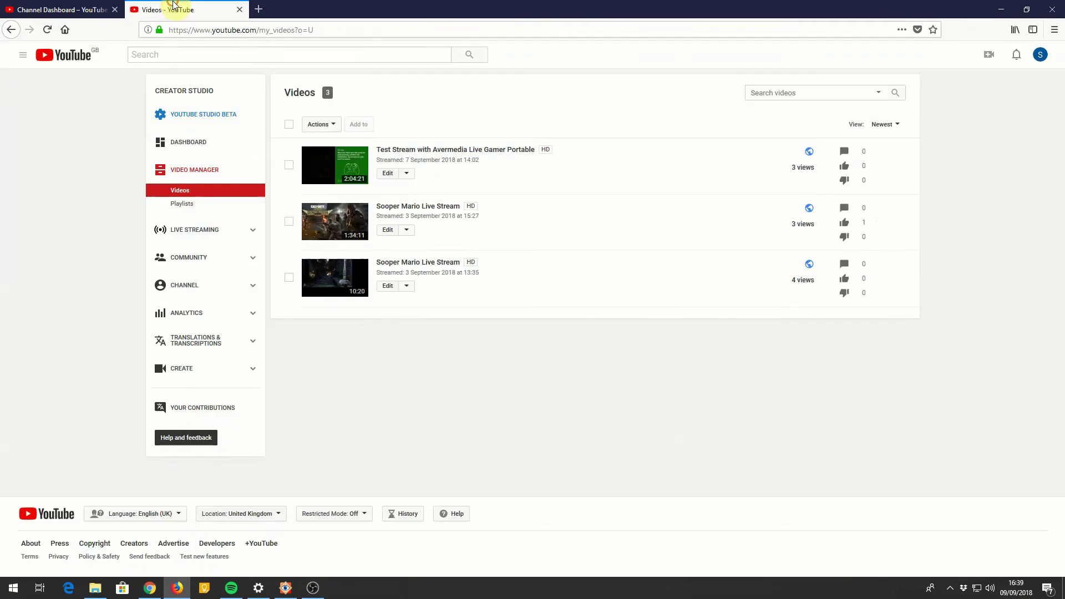
- Open the Live Streaming dashboard in Creator Studio and decline saving the login in Firefox
{"action": "left_click", "coordinate": [212, 236]}
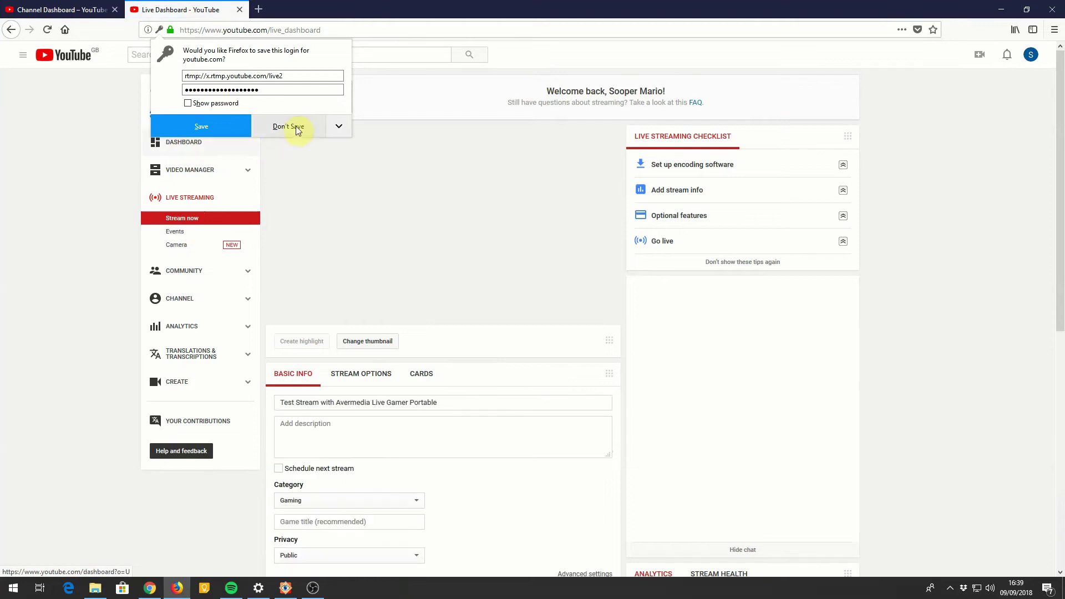
{"action": "left_click", "coordinate": [294, 127]}
- Check the missing features list in YouTube Studio Beta for live streaming, then return to the Live Dashboard
{"action": "left_click", "coordinate": [106, 15]}
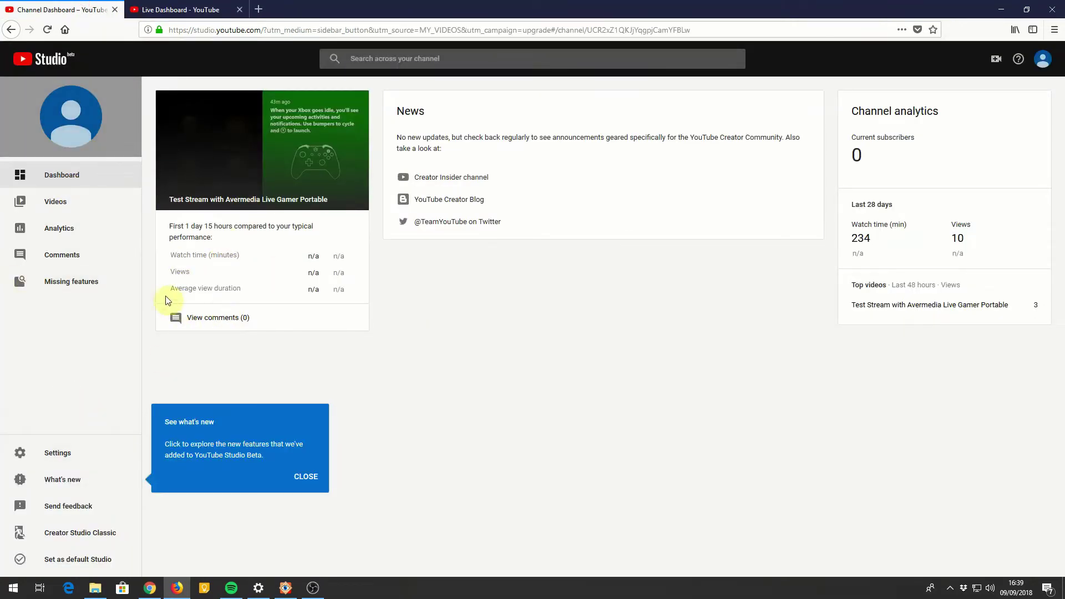
{"action": "left_click", "coordinate": [91, 283]}
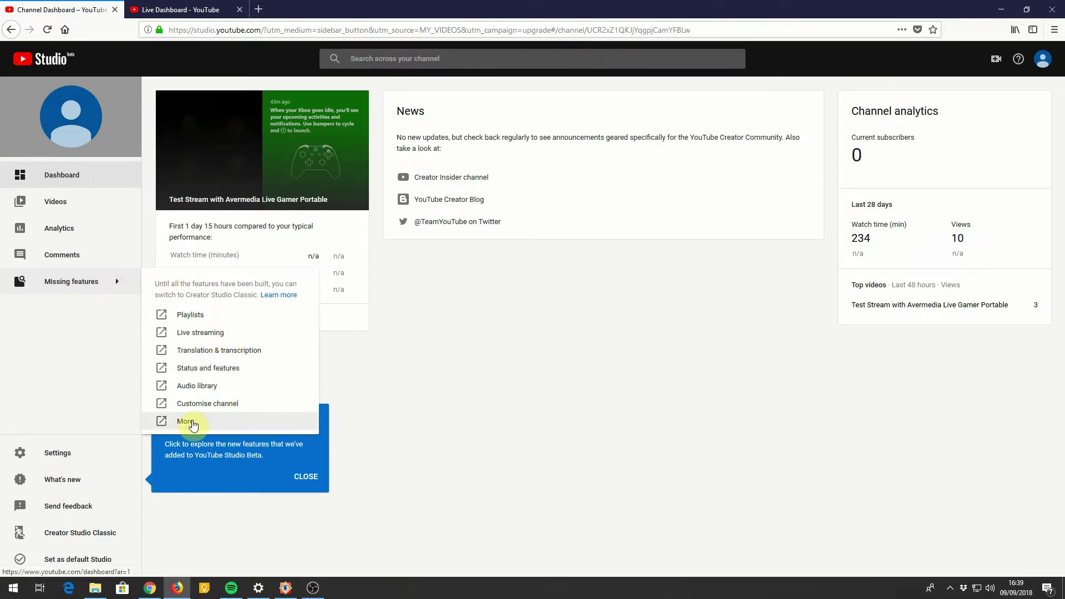
{"action": "left_click", "coordinate": [153, 11]}
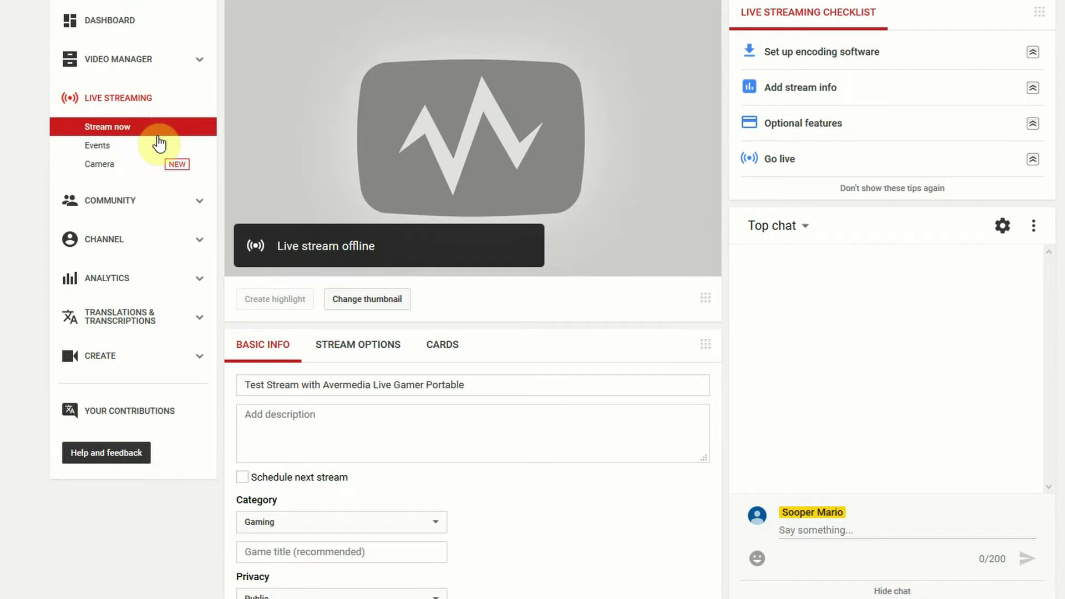
- Locate the server URL under Encoder Setup, then reveal the stream name/key and select it for copying
{"action": "scroll", "coordinate": [553, 216], "scroll_direction": "down", "scroll_amount": 6}
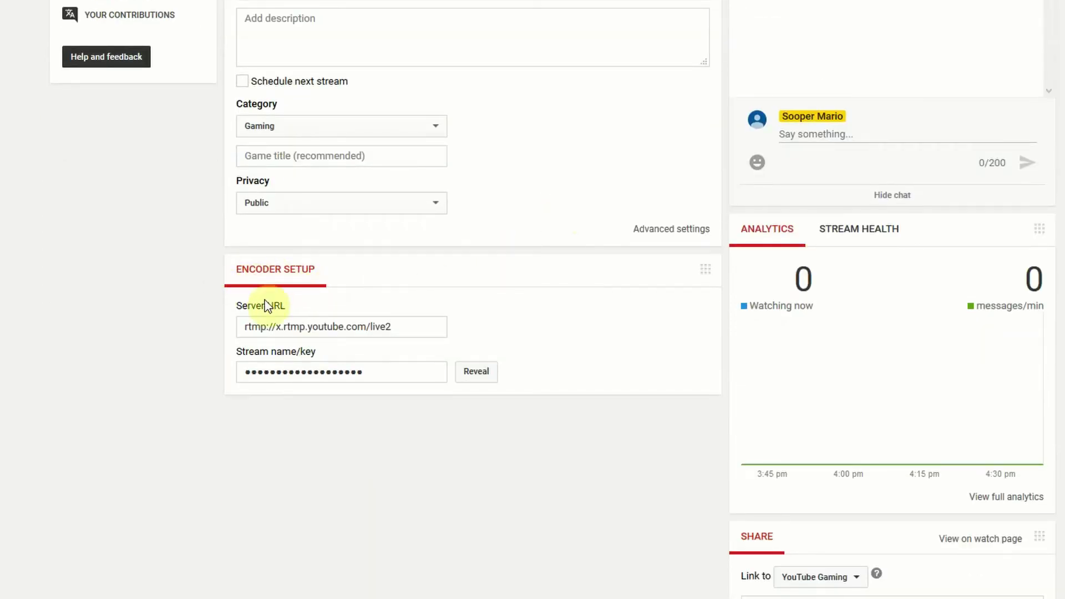
{"action": "left_click_drag", "start_coordinate": [416, 326], "coordinate": [217, 330]}
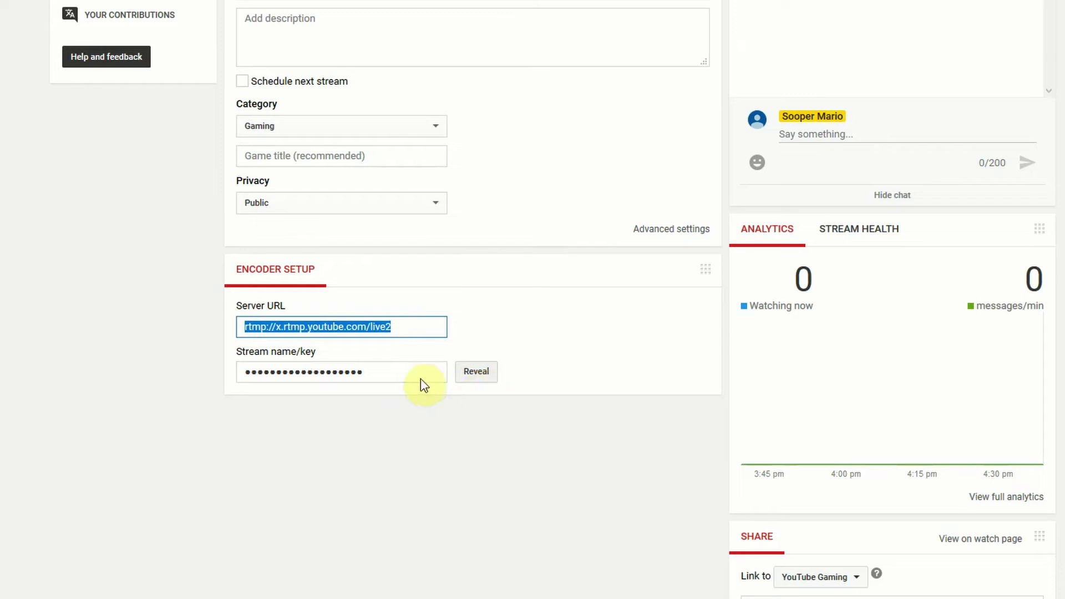
{"action": "left_click", "coordinate": [480, 381]}
{"action": "left_click", "coordinate": [385, 366]}
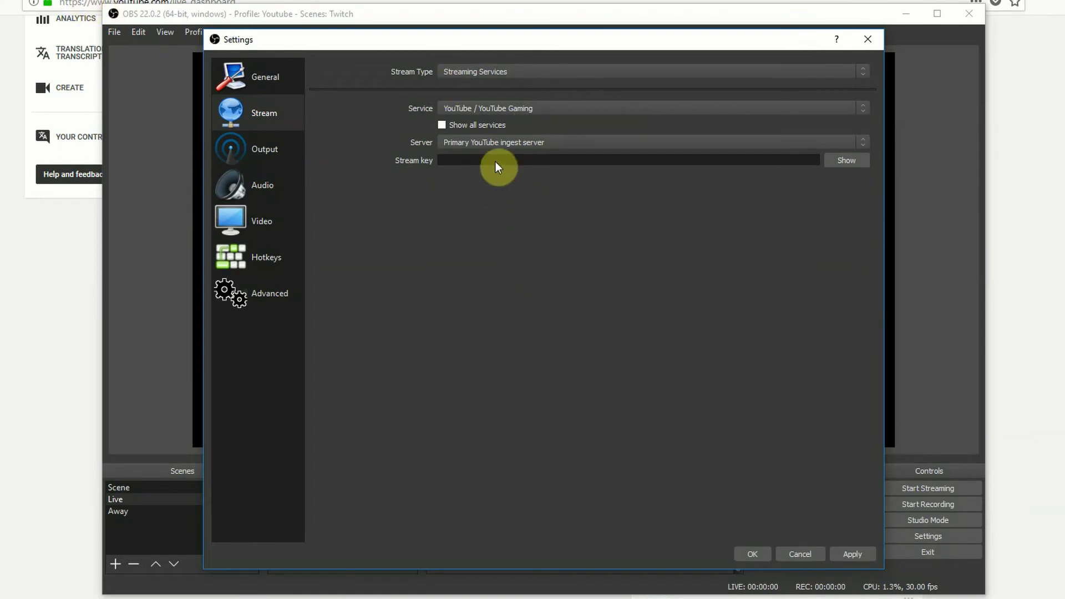
- Paste the YouTube stream key into the Youtube profile's stream settings and apply the change
{"action": "key", "text": "ctrl+v"}
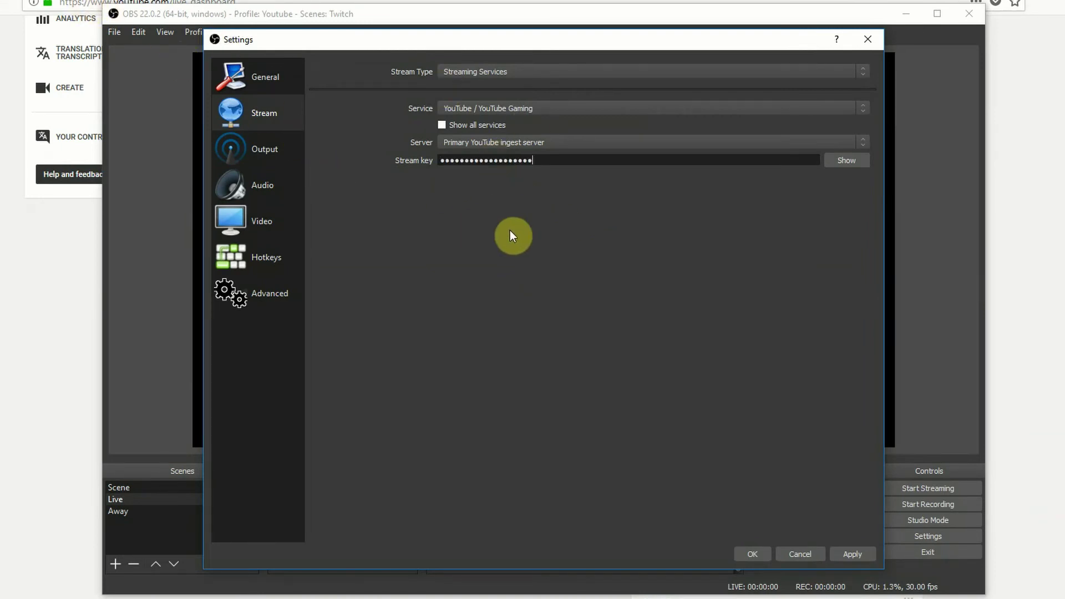
{"action": "left_click", "coordinate": [853, 554]}
- Review the output bitrate, audio devices, video resolution, hotkeys and advanced settings of the Youtube profile, then accept and close the settings
{"action": "left_click", "coordinate": [265, 150]}
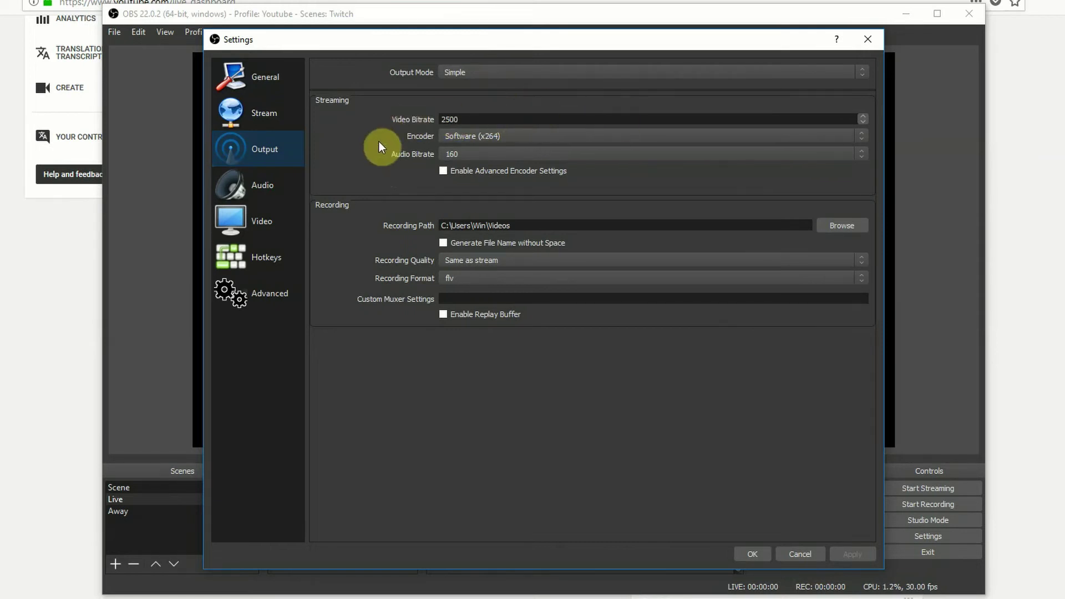
{"action": "left_click", "coordinate": [475, 119]}
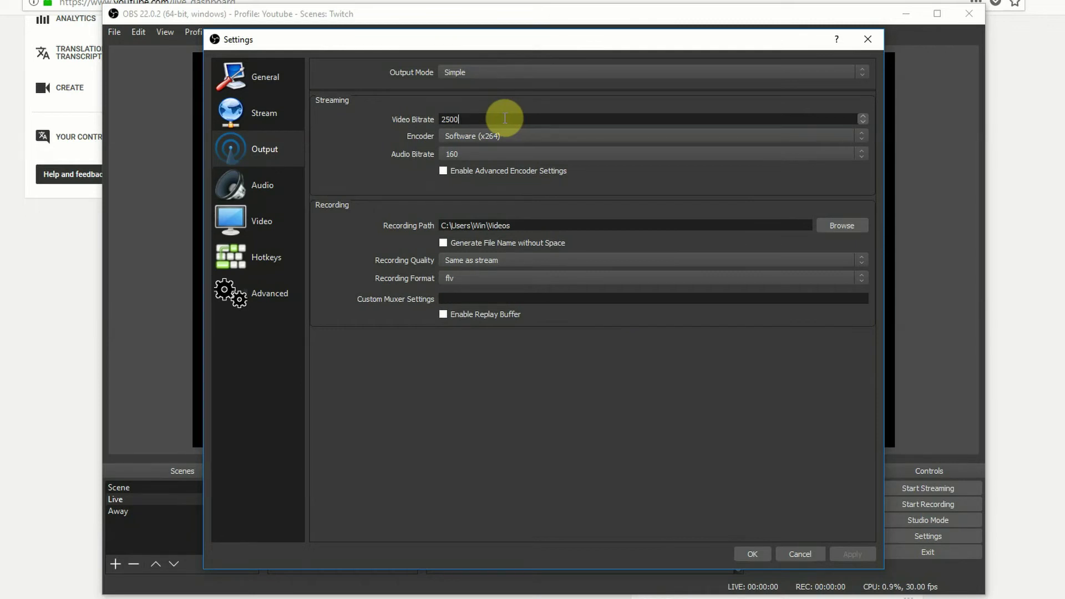
{"action": "left_click", "coordinate": [470, 118]}
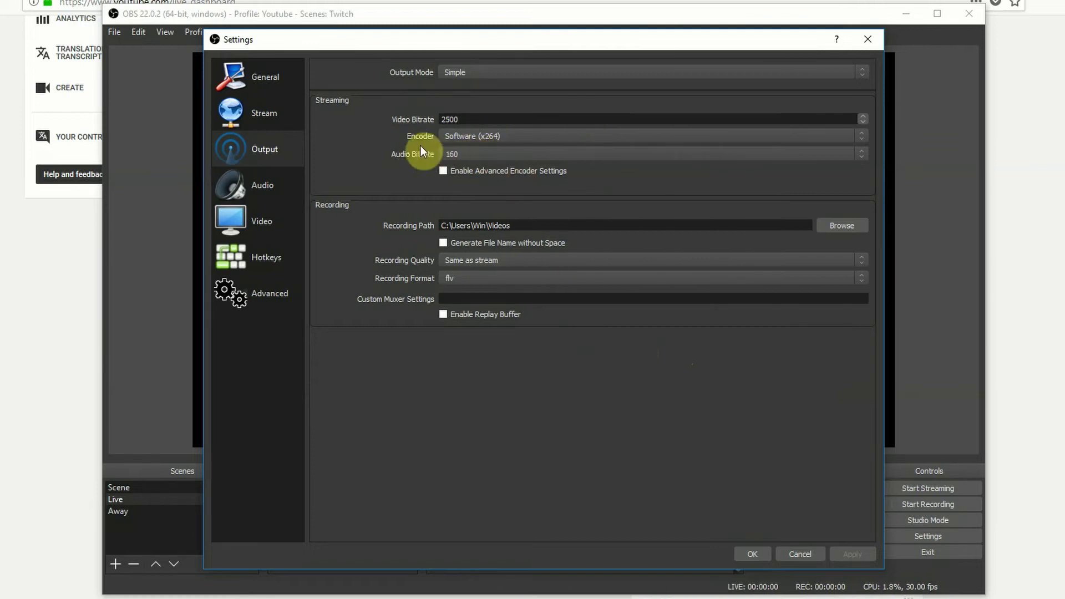
{"action": "left_click", "coordinate": [293, 185]}
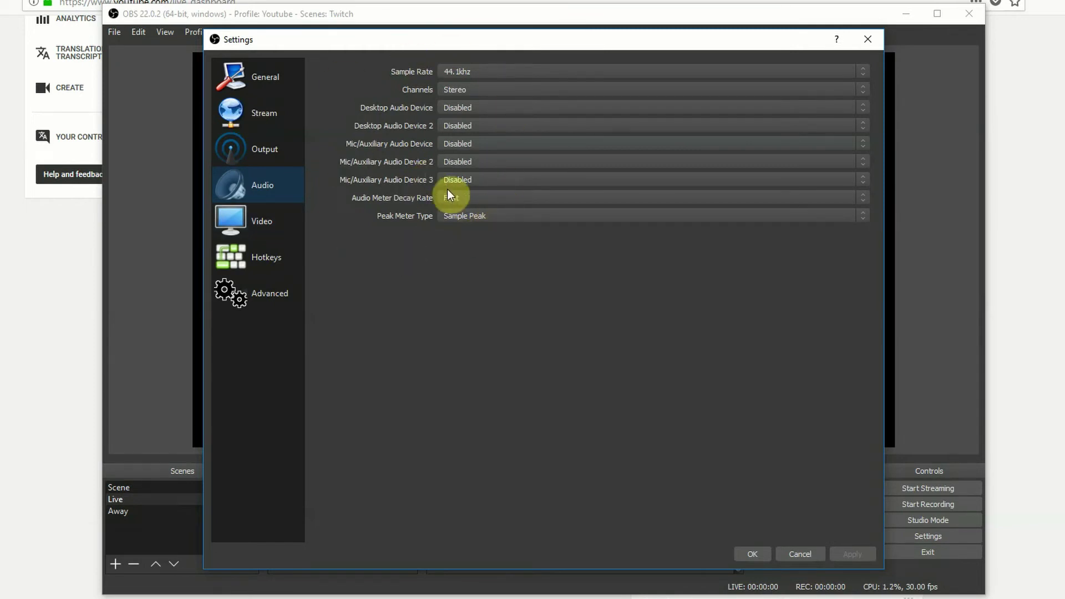
{"action": "left_click", "coordinate": [276, 228]}
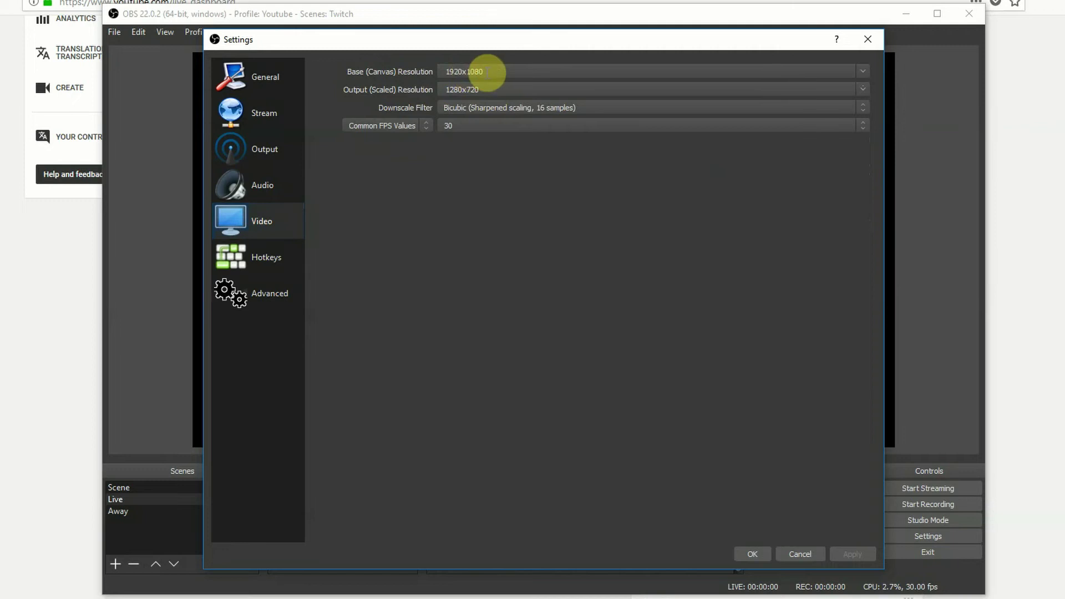
{"action": "left_click_drag", "start_coordinate": [486, 72], "coordinate": [441, 71]}
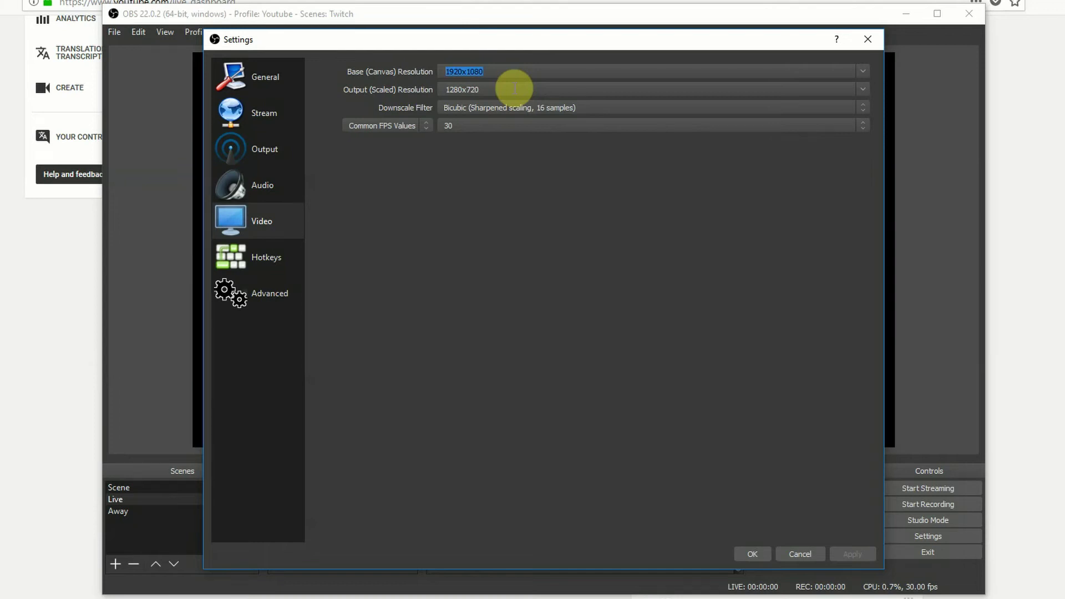
{"action": "left_click", "coordinate": [860, 89]}
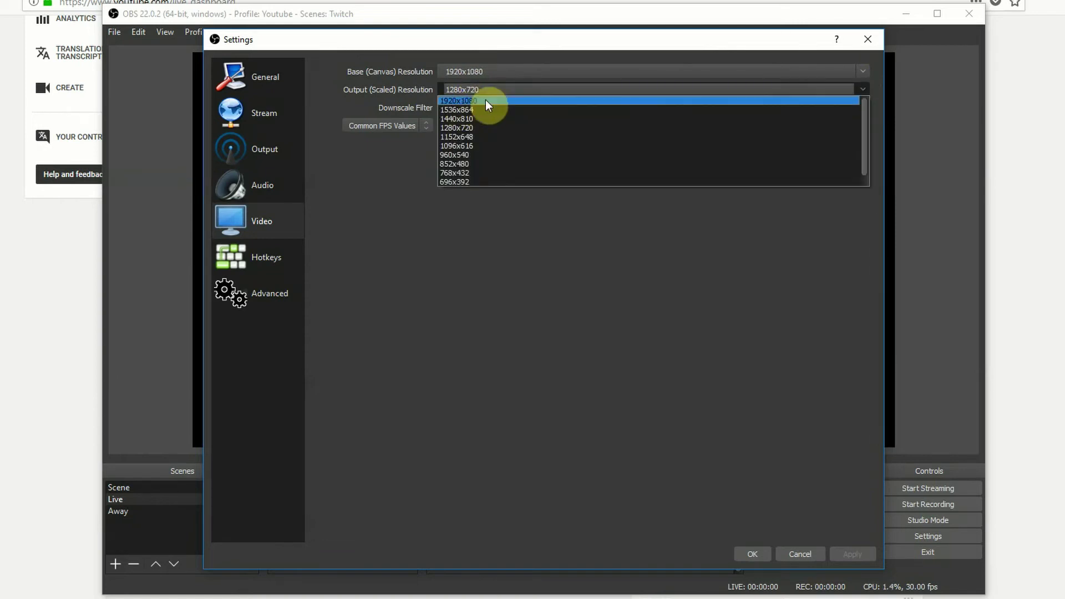
{"action": "left_click", "coordinate": [505, 90]}
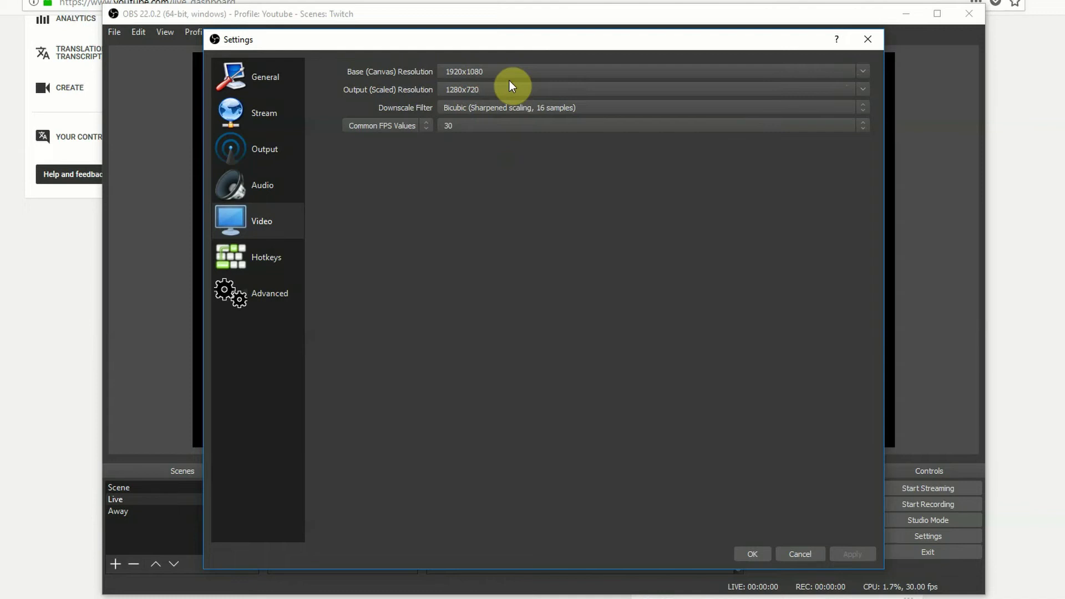
{"action": "left_click", "coordinate": [296, 256]}
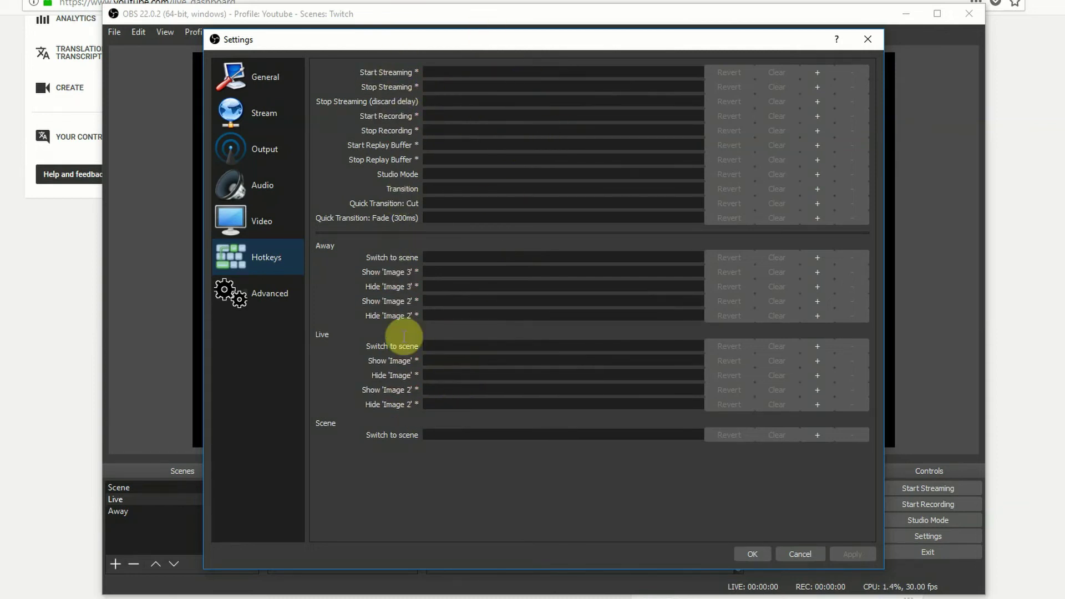
{"action": "left_click", "coordinate": [258, 294]}
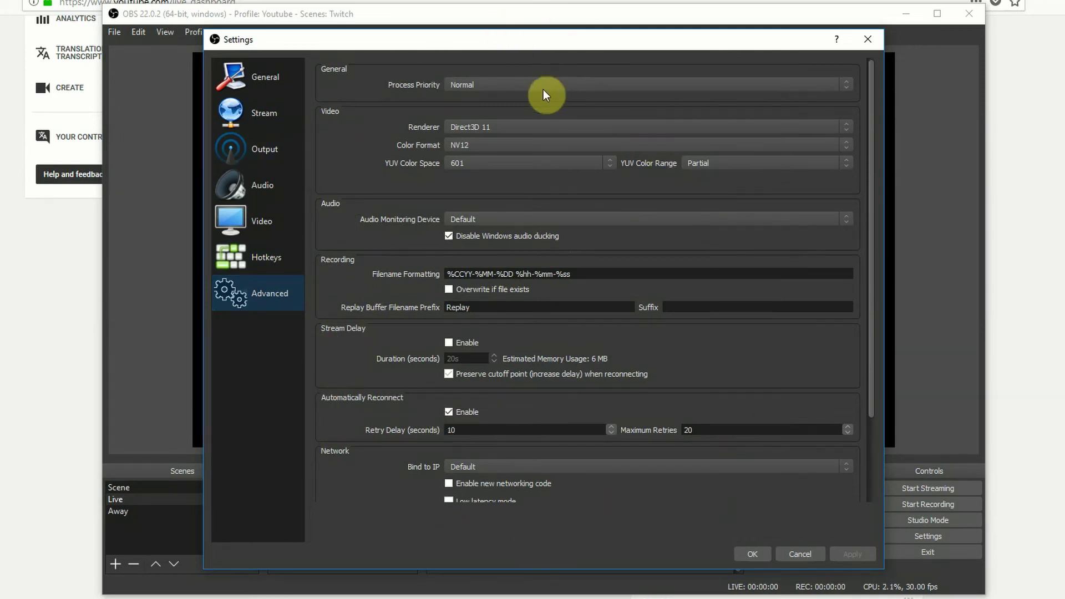
{"action": "left_click", "coordinate": [758, 553]}
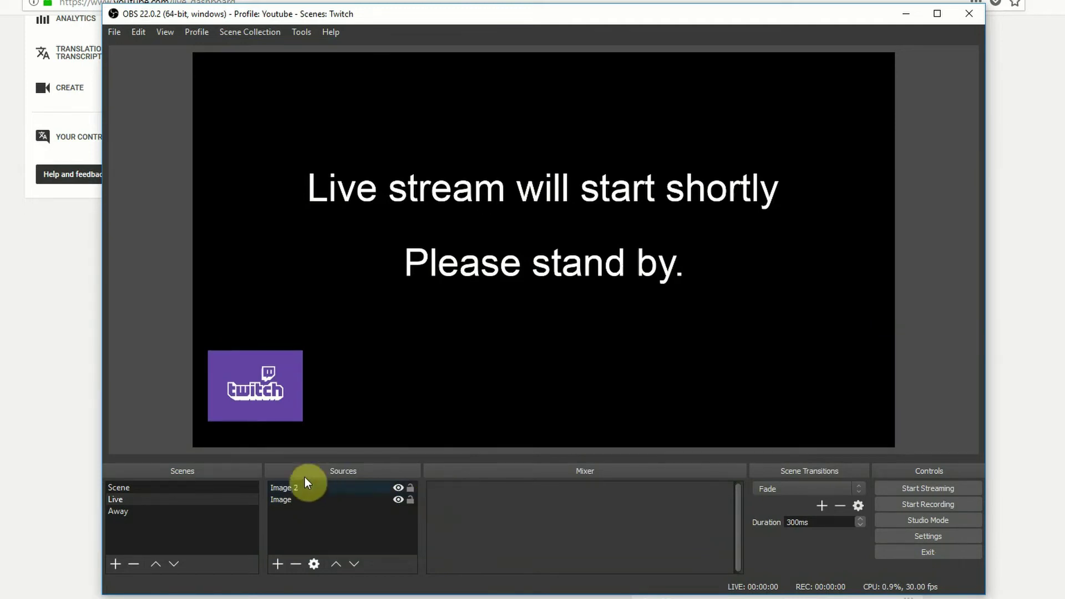
- Compare the Live and Away scenes of the Twitch scene collection by switching between them, ending on Live
{"action": "left_click", "coordinate": [167, 510]}
{"action": "left_click", "coordinate": [180, 499]}
{"action": "left_click", "coordinate": [170, 510]}
{"action": "left_click", "coordinate": [186, 498]}
{"action": "left_click", "coordinate": [186, 509]}
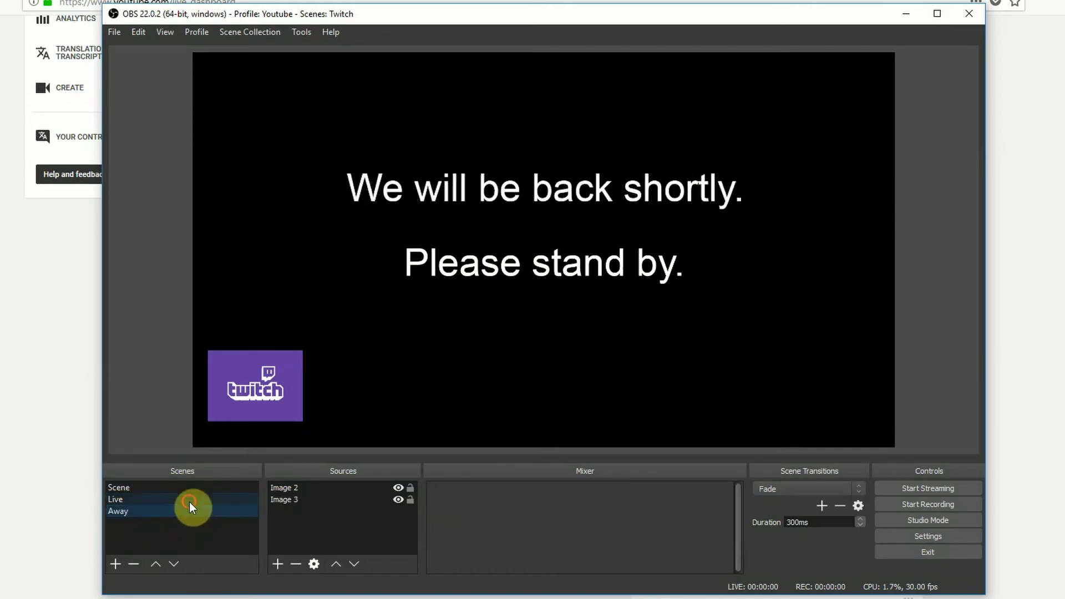
{"action": "left_click", "coordinate": [189, 501]}
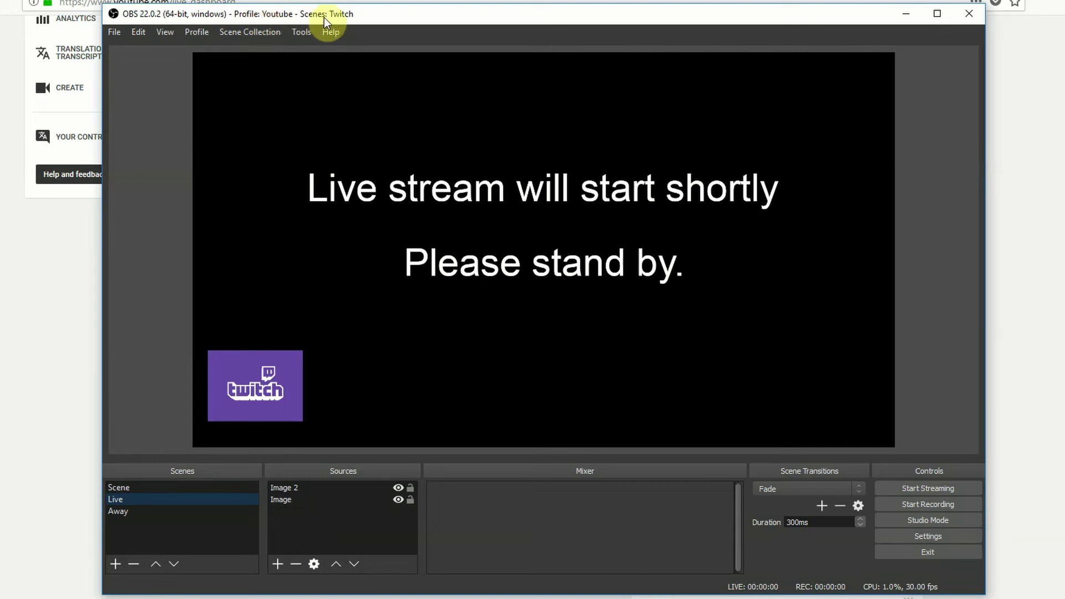
- Switch the active scene collection from Twitch to Youtube
{"action": "left_click", "coordinate": [301, 32]}
{"action": "left_click", "coordinate": [250, 31]}
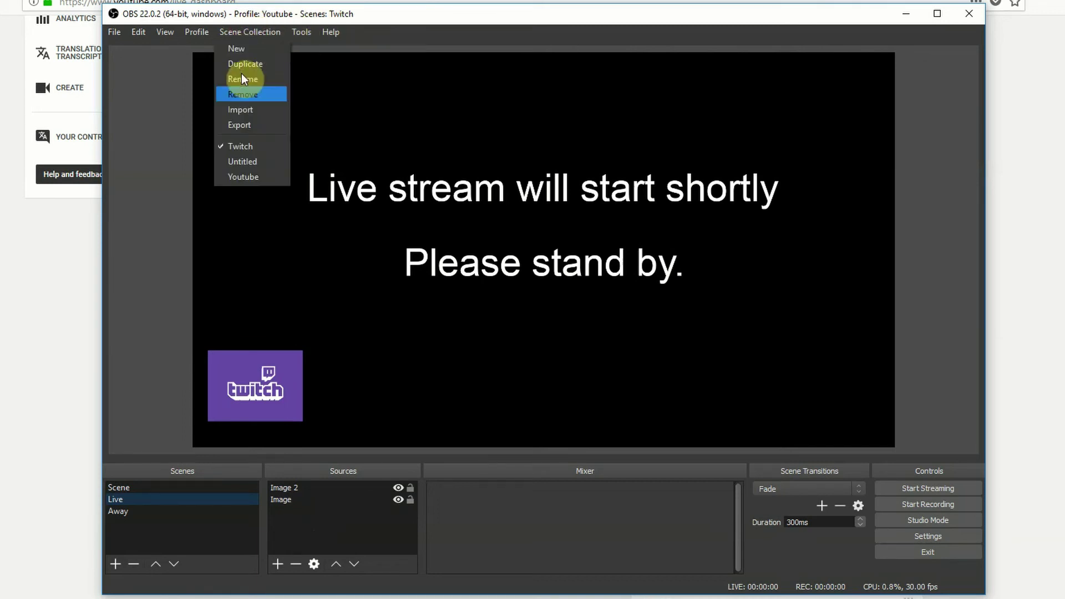
{"action": "left_click", "coordinate": [238, 178]}
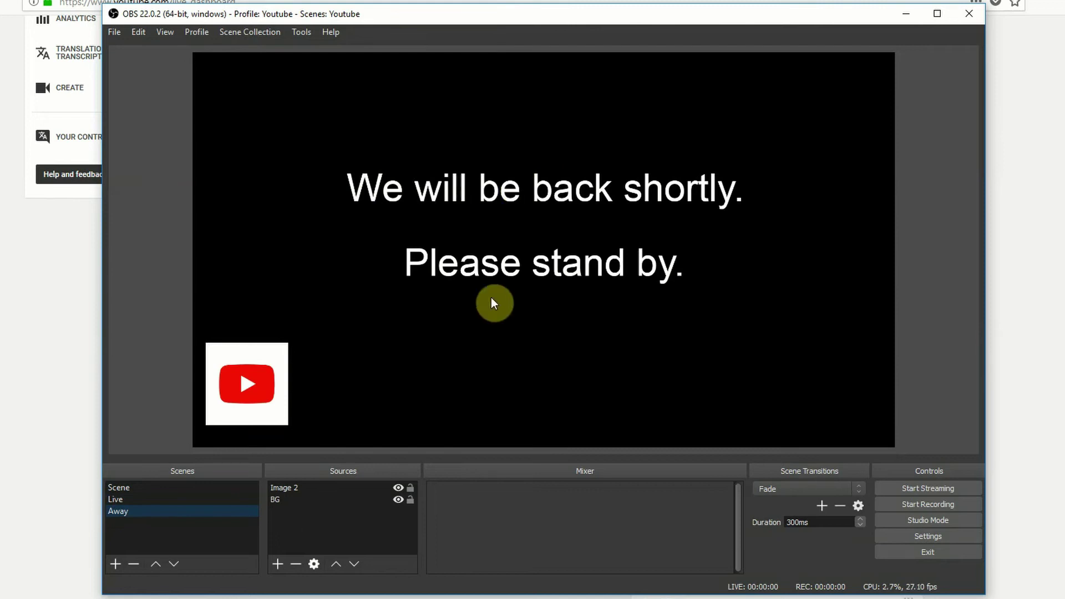
- Remove the Live and Away scenes from the Youtube scene collection
{"action": "left_click", "coordinate": [129, 493]}
{"action": "right_click", "coordinate": [128, 494]}
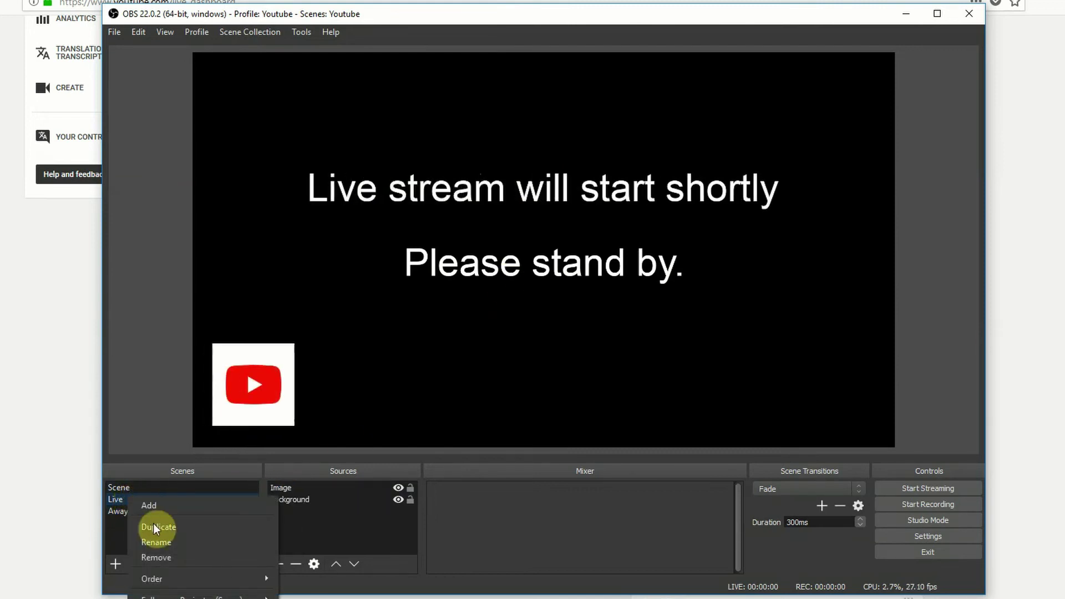
{"action": "left_click", "coordinate": [165, 558]}
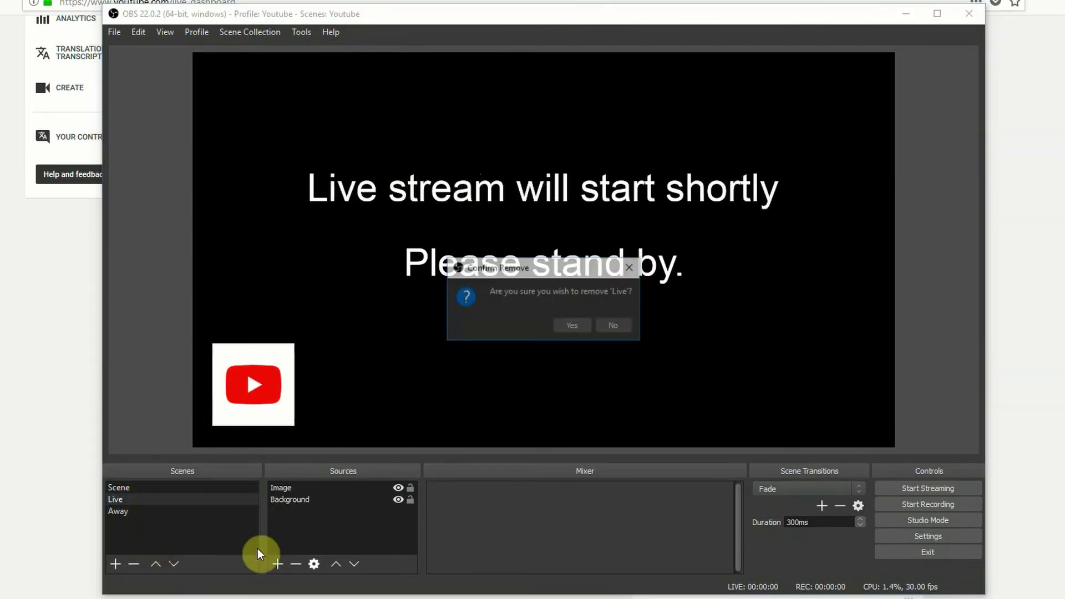
{"action": "left_click", "coordinate": [576, 329]}
{"action": "right_click", "coordinate": [145, 501]}
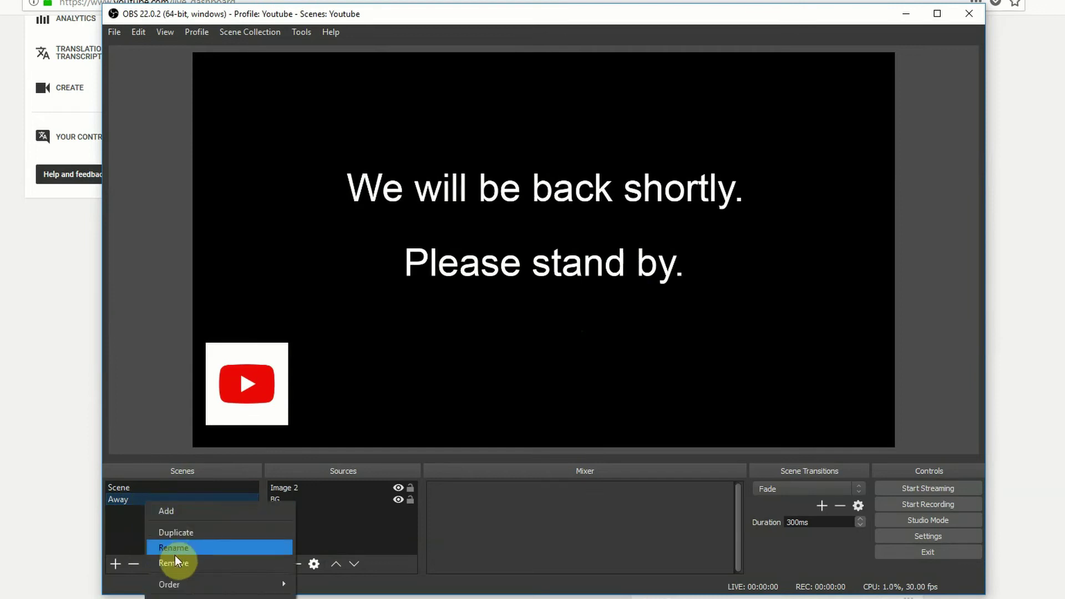
{"action": "left_click", "coordinate": [193, 564]}
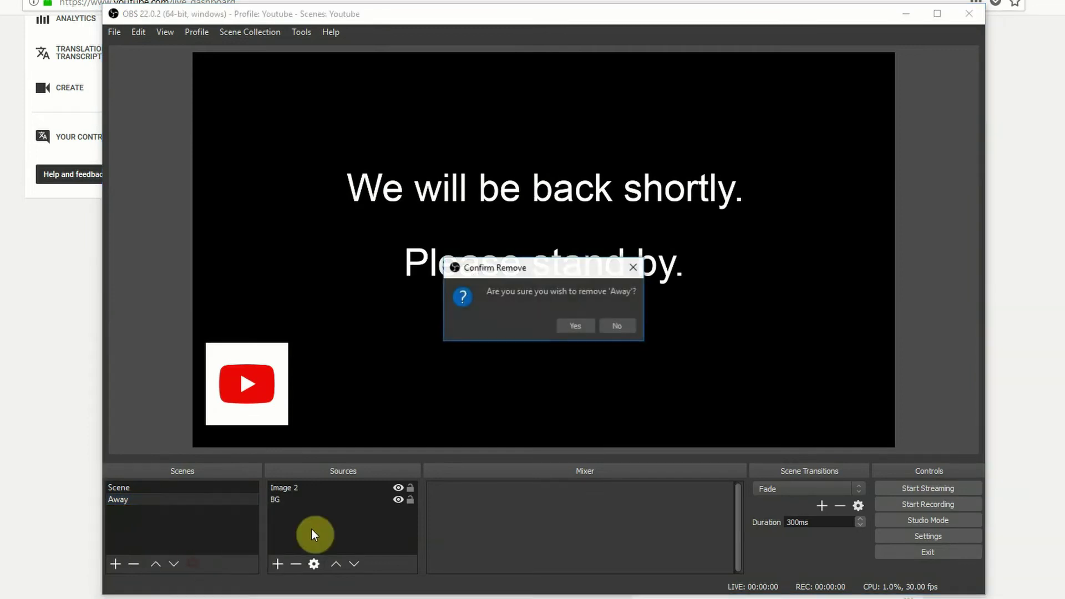
{"action": "left_click", "coordinate": [569, 327]}
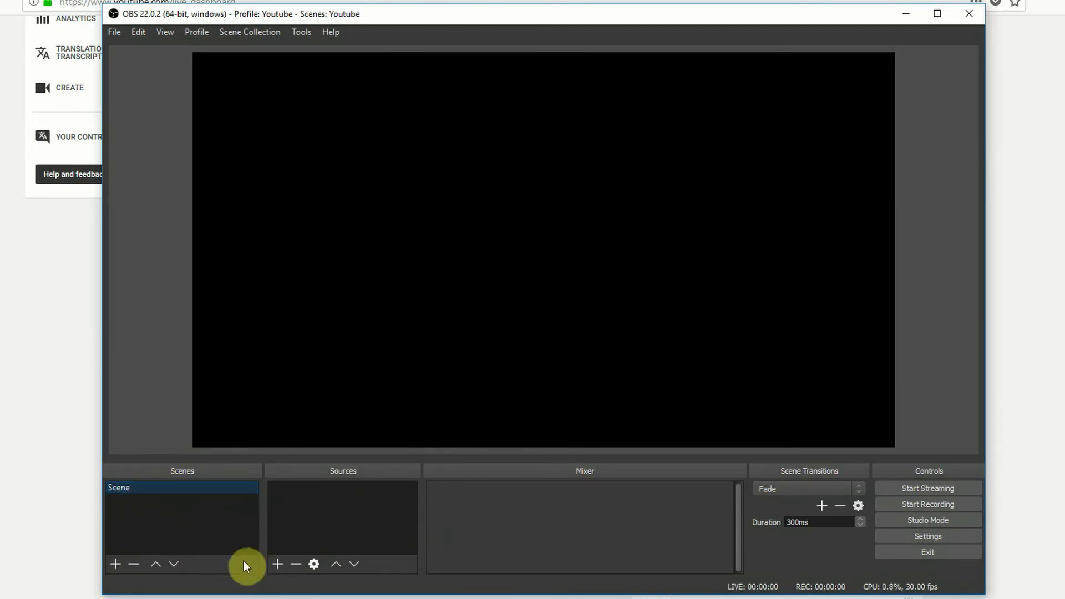
- Add a new scene named "Before" to the Youtube scene collection
{"action": "left_click", "coordinate": [115, 564]}
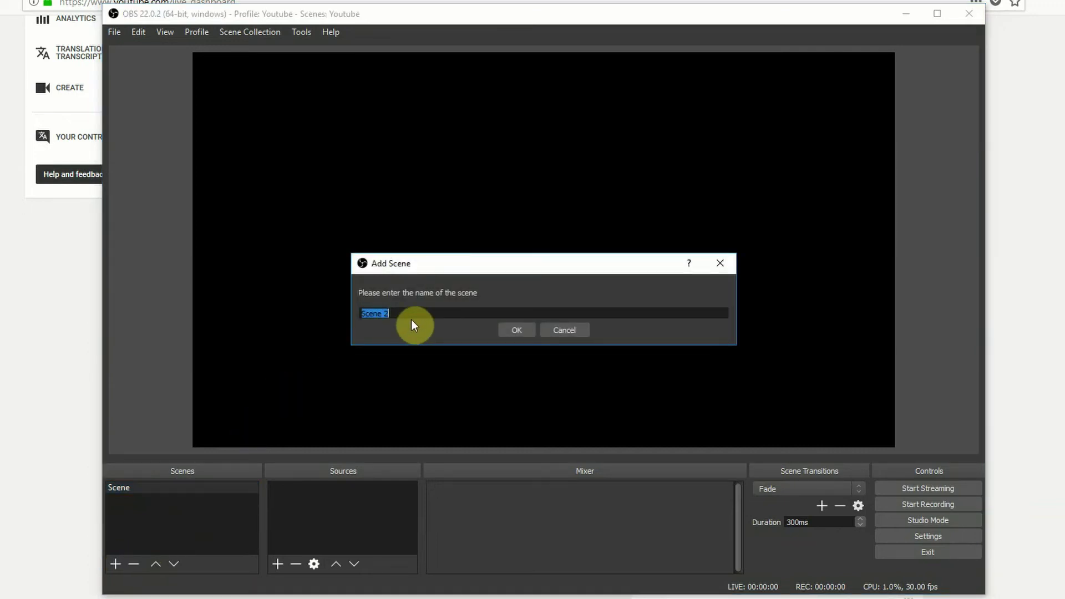
{"action": "type", "text": "Before"}
{"action": "key", "text": "Return"}
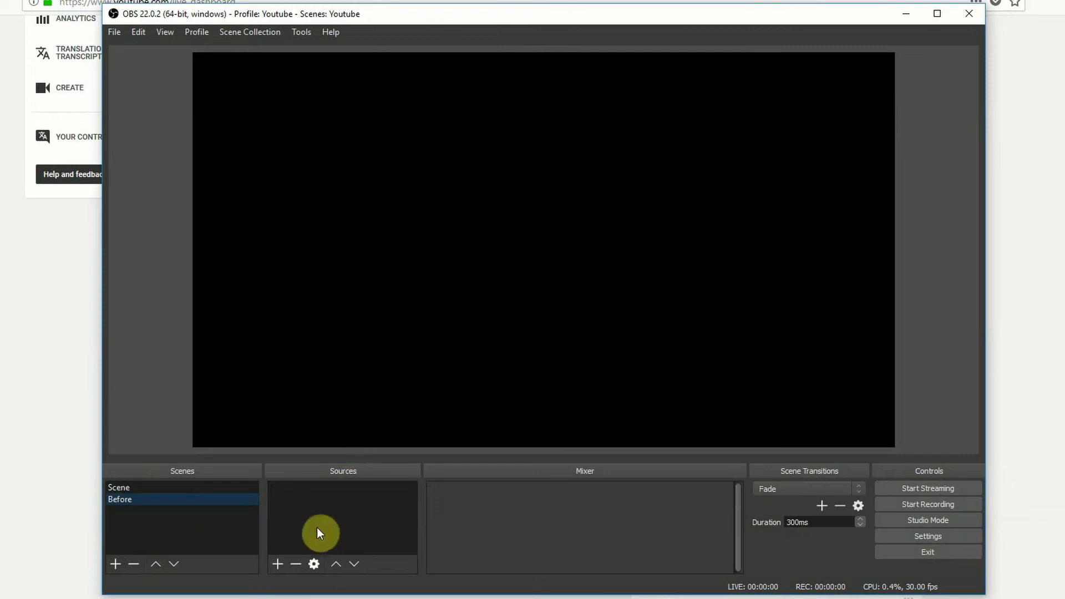
- Add an image source named "BG" to the Before scene, using Stream background.png from the Templates folder
{"action": "left_click", "coordinate": [276, 565]}
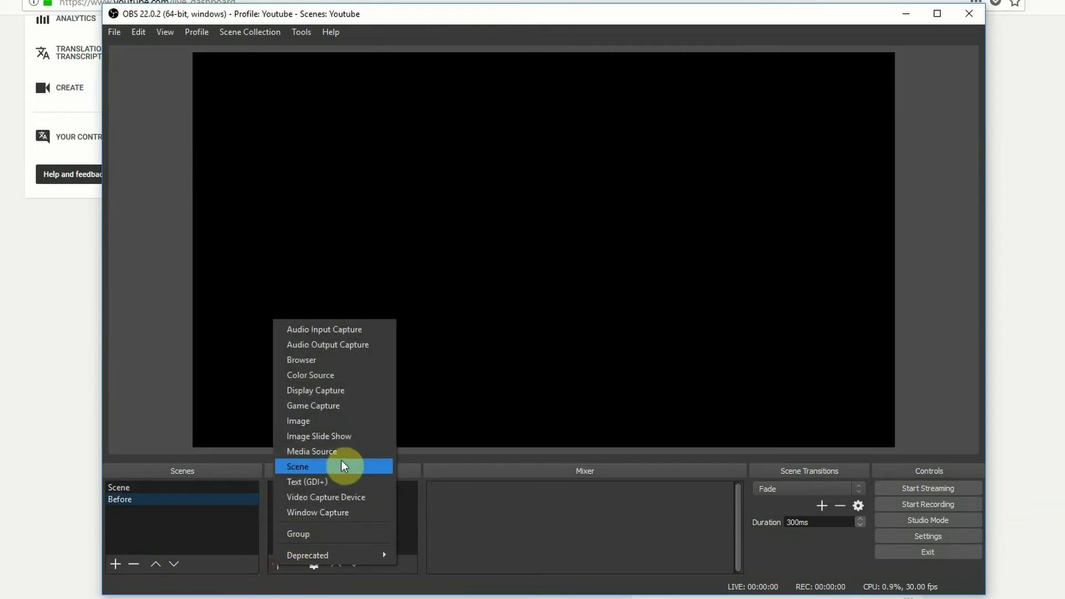
{"action": "left_click", "coordinate": [341, 422]}
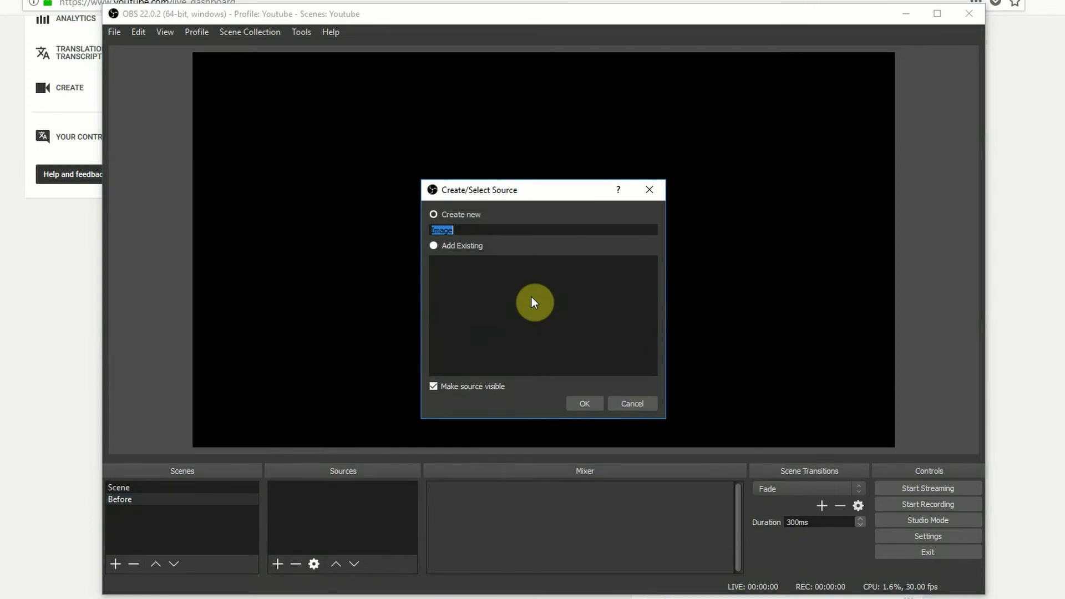
{"action": "type", "text": "BG"}
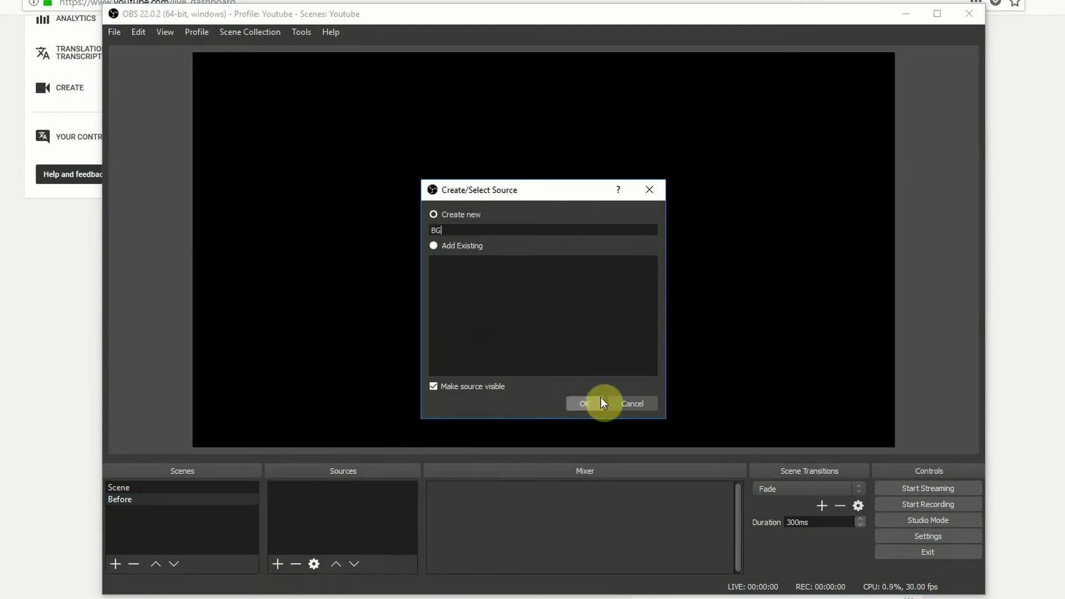
{"action": "left_click", "coordinate": [587, 404]}
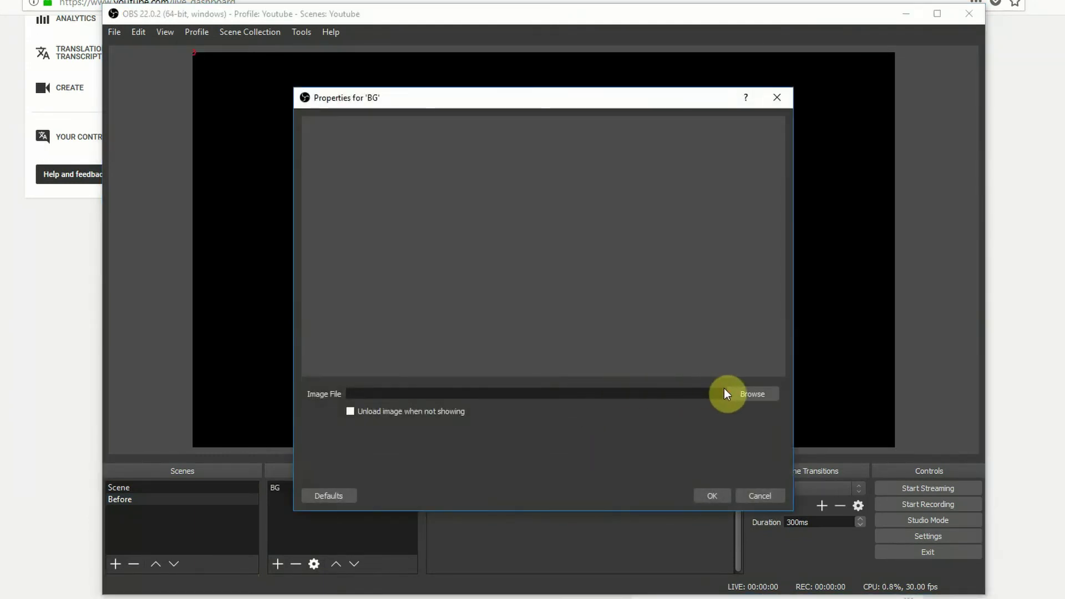
{"action": "left_click", "coordinate": [733, 395]}
{"action": "left_click", "coordinate": [760, 230]}
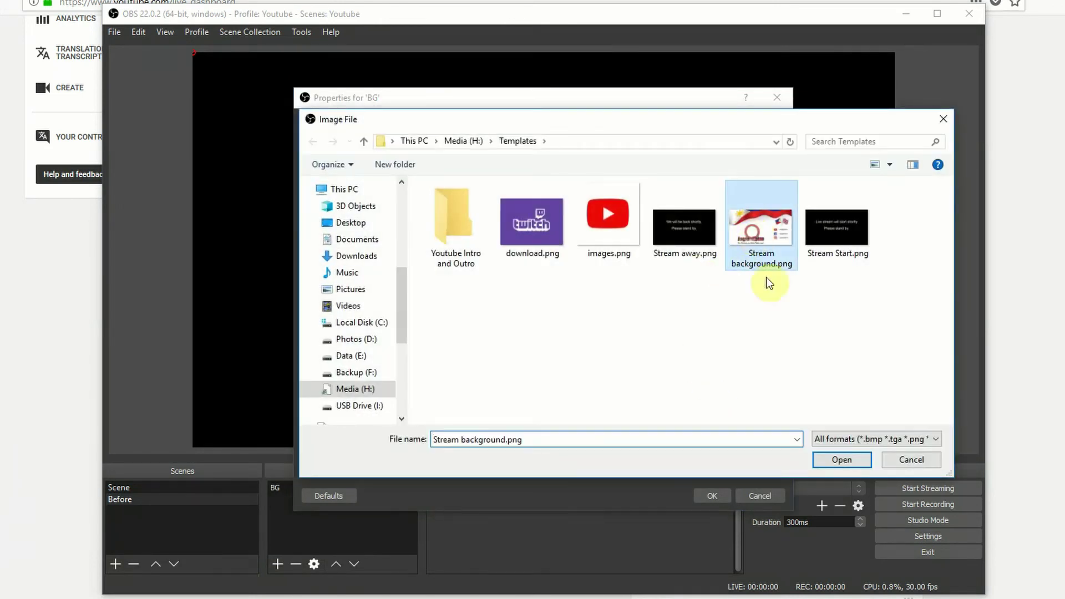
{"action": "left_click", "coordinate": [846, 461]}
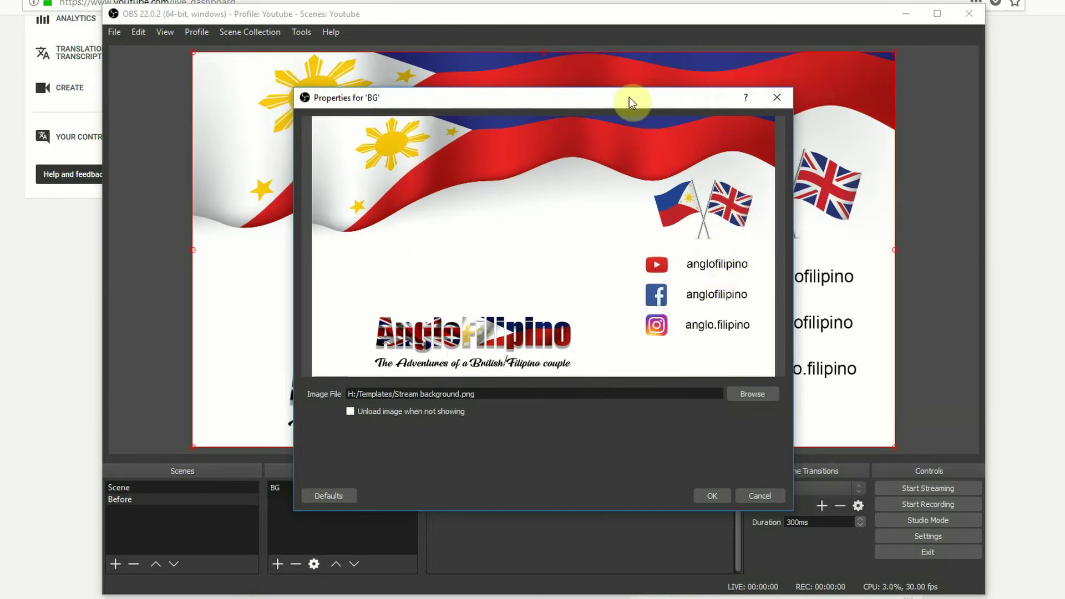
{"action": "left_click_drag", "start_coordinate": [628, 98], "coordinate": [603, 110]}
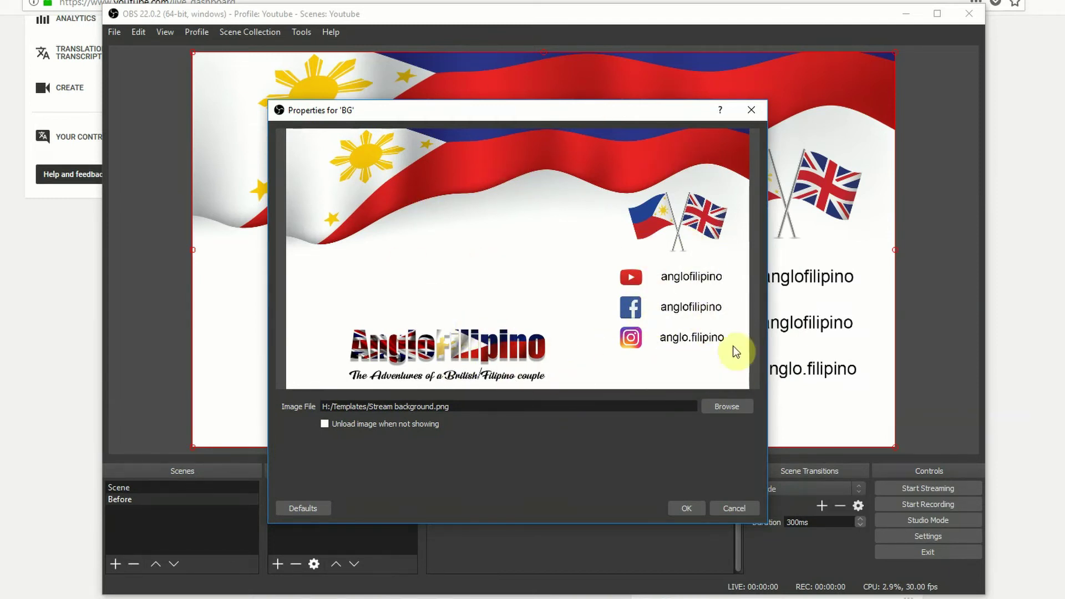
{"action": "left_click", "coordinate": [687, 507]}
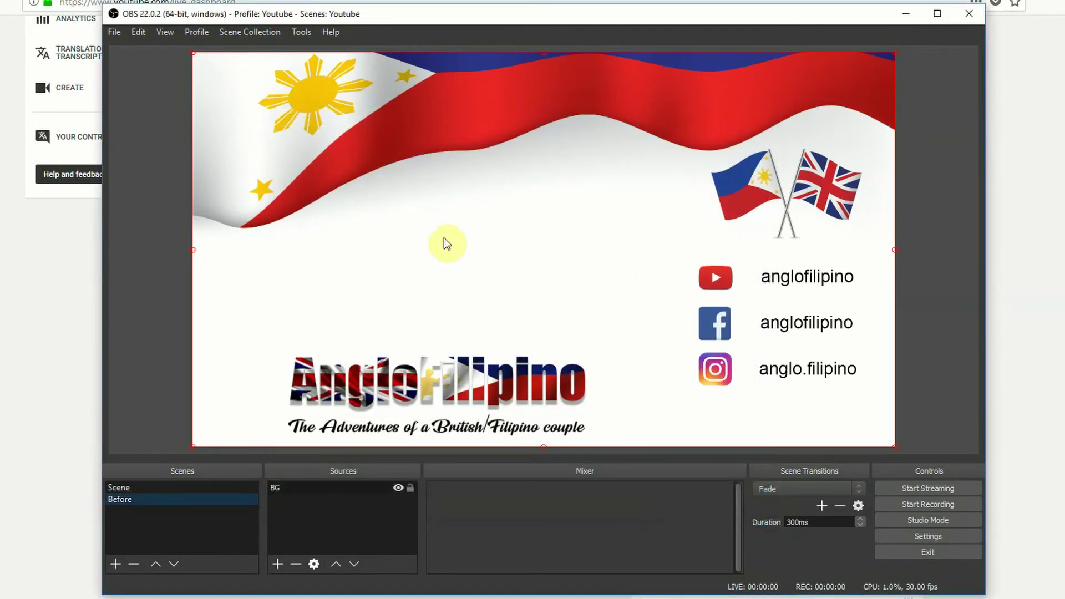
- Add an image source named "Pre" to the Before scene, using Stream Start.png from the Templates folder
{"action": "left_click", "coordinate": [278, 563]}
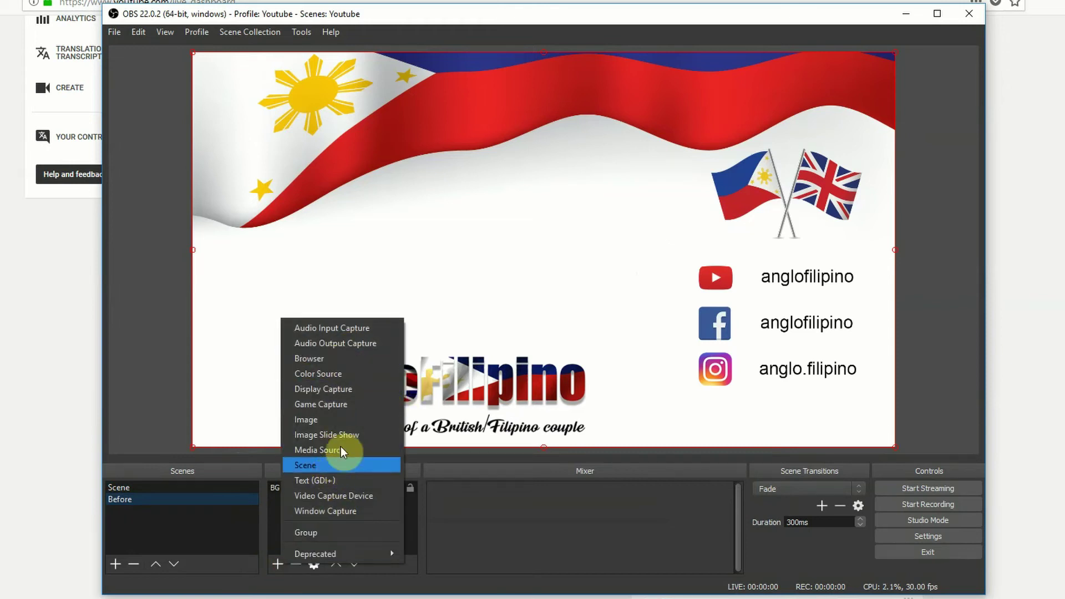
{"action": "left_click", "coordinate": [346, 421]}
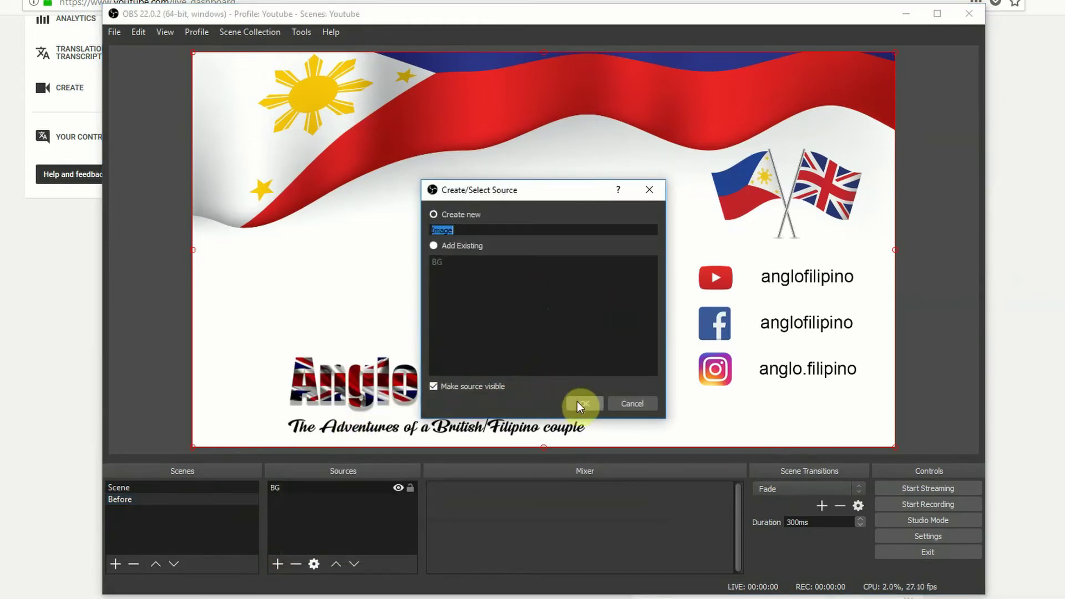
{"action": "type", "text": "Before"}
{"action": "left_click", "coordinate": [577, 400]}
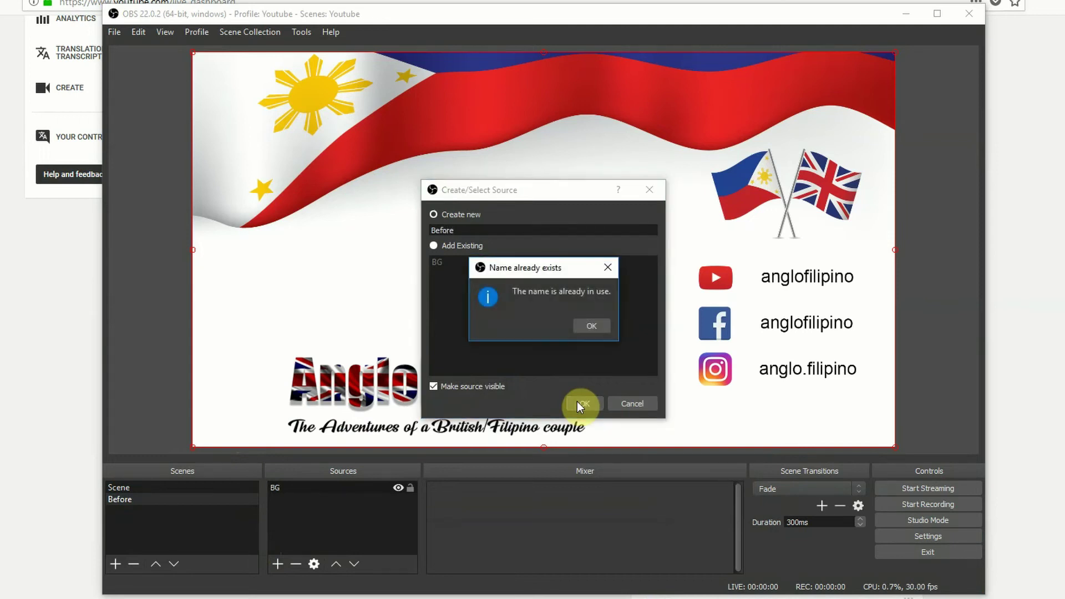
{"action": "left_click", "coordinate": [604, 324]}
{"action": "left_click_drag", "start_coordinate": [471, 231], "coordinate": [363, 231]}
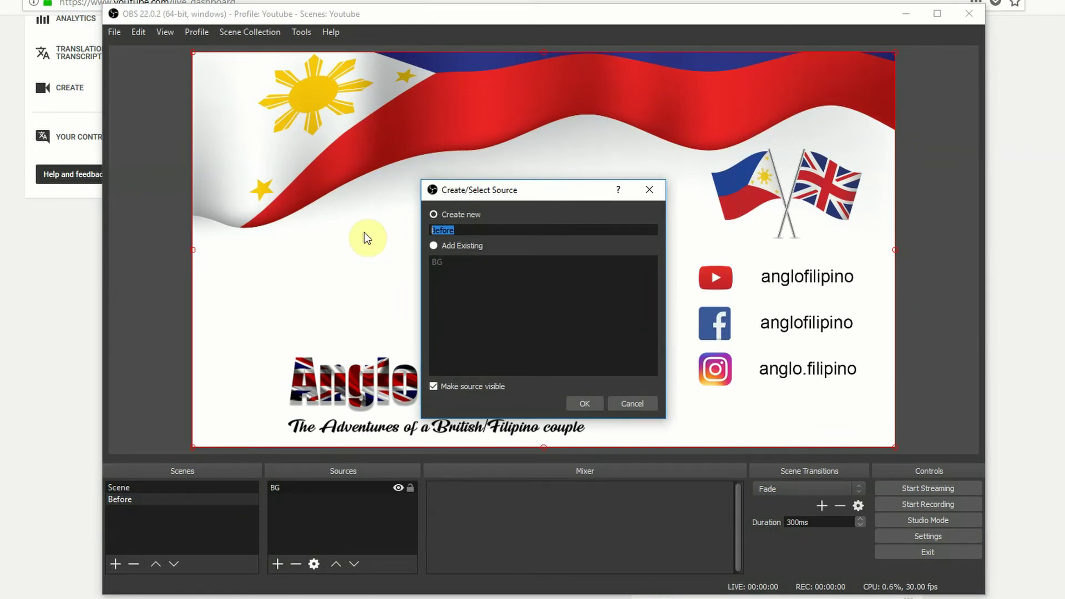
{"action": "type", "text": "Pre"}
{"action": "left_click", "coordinate": [571, 401]}
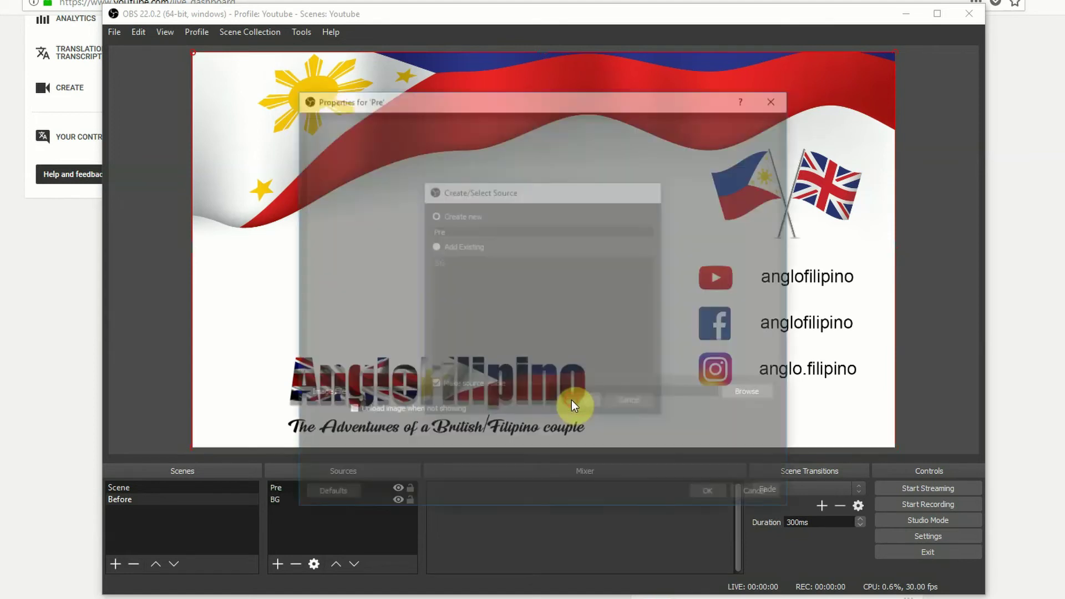
{"action": "left_click", "coordinate": [739, 395]}
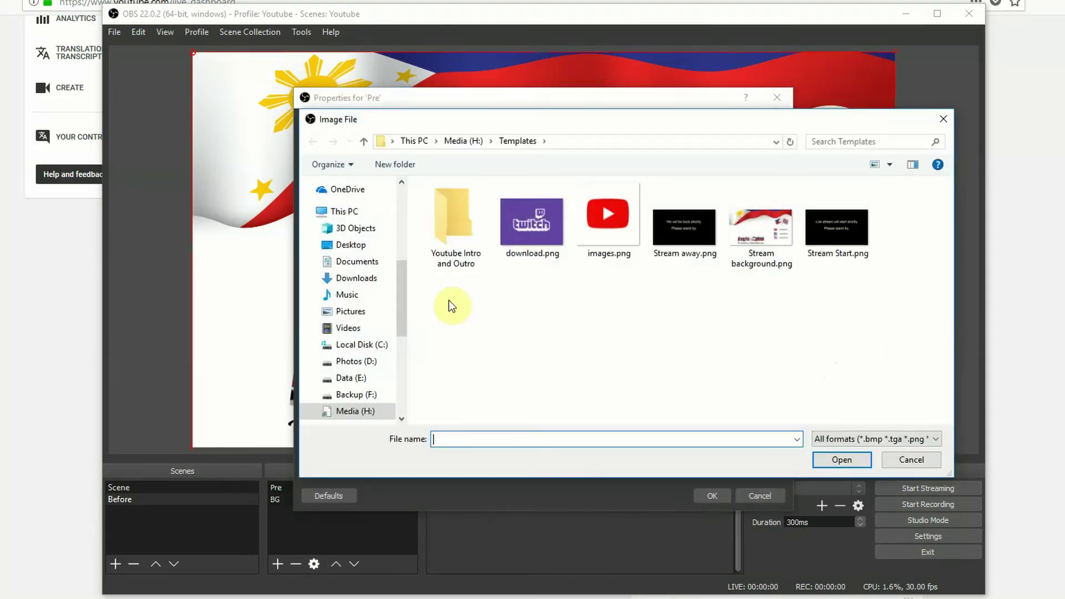
{"action": "left_click", "coordinate": [865, 244]}
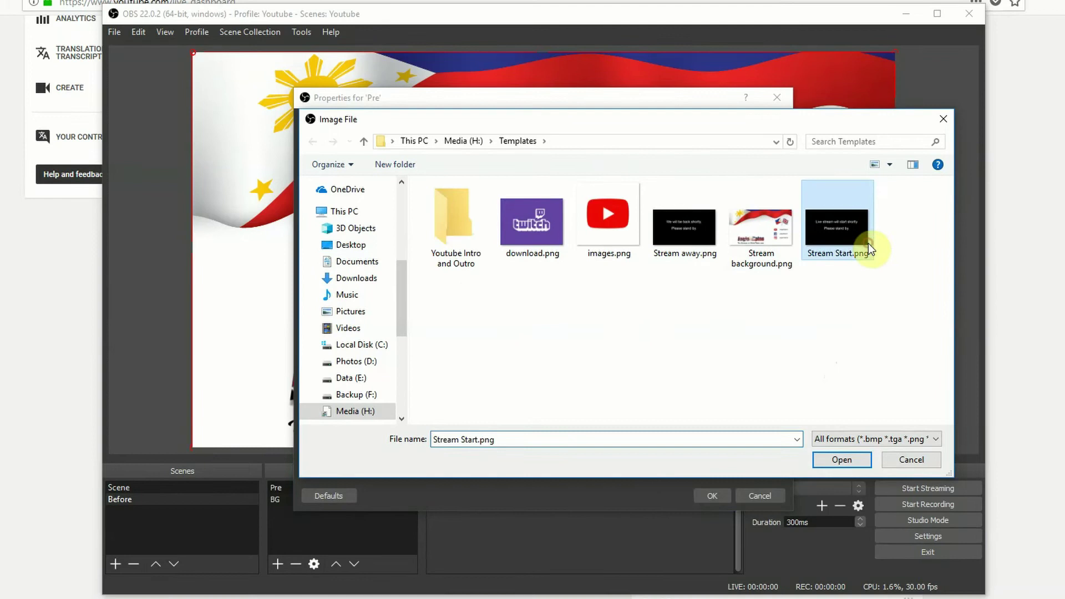
{"action": "left_click", "coordinate": [832, 463]}
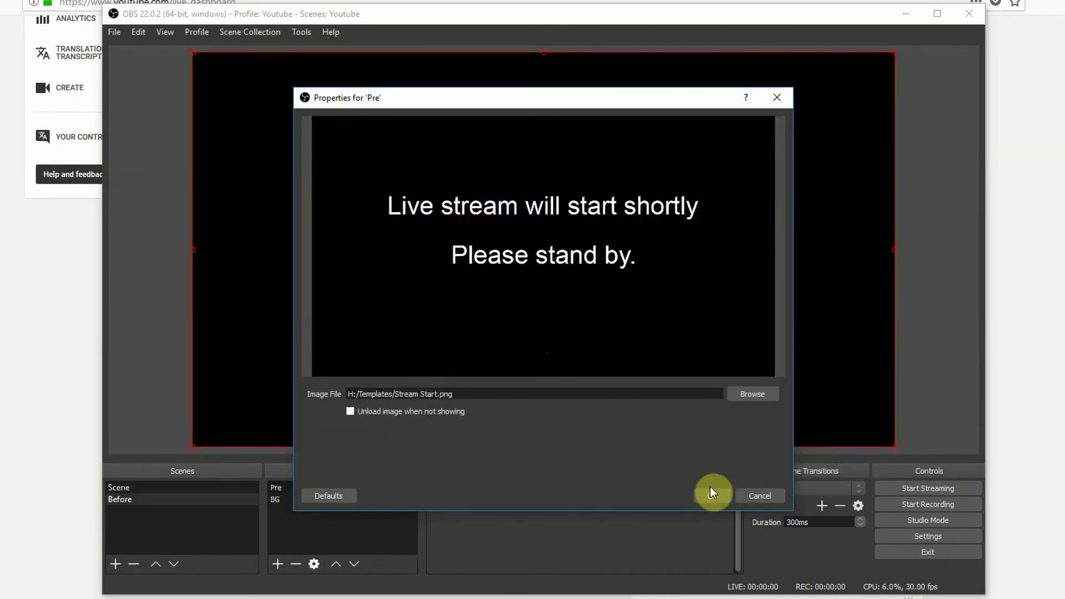
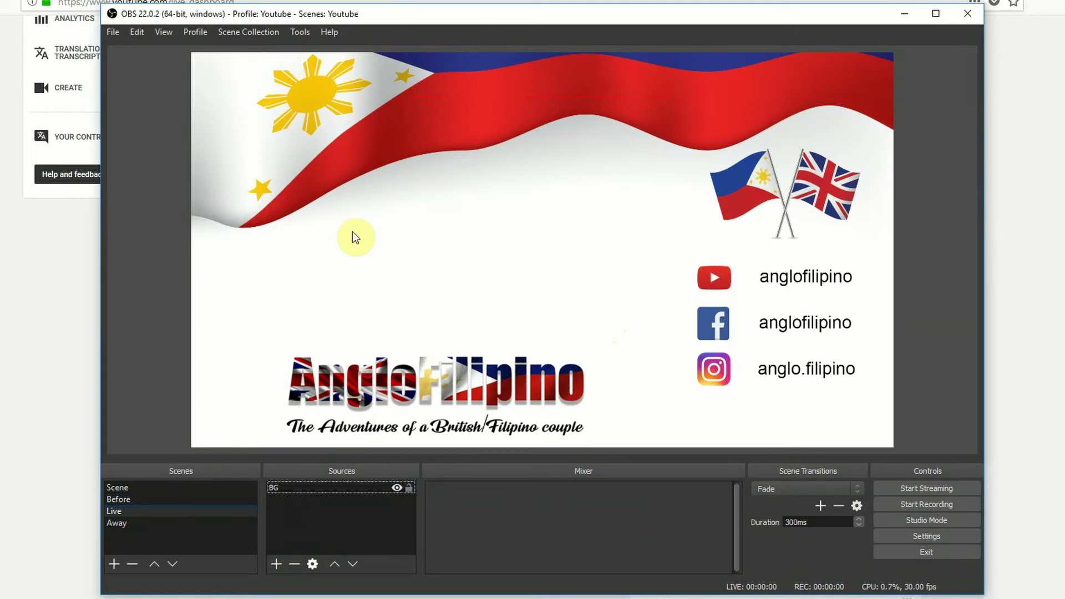
- Add a video capture device source named "Webcam" to the Live scene, using the C922 Pro Stream Webcam device
{"action": "left_click", "coordinate": [275, 564]}
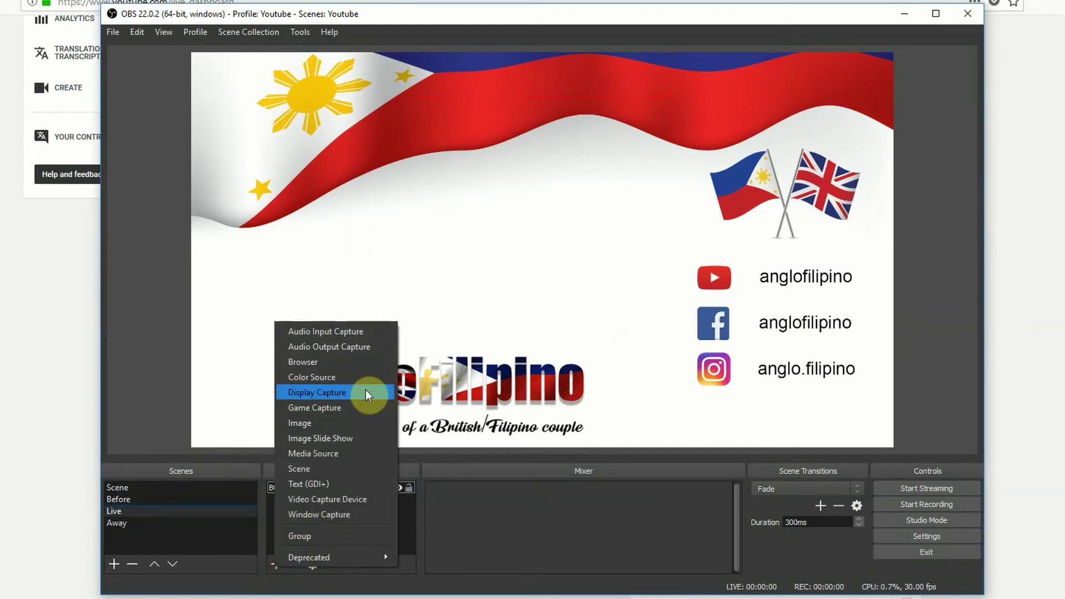
{"action": "left_click", "coordinate": [360, 499]}
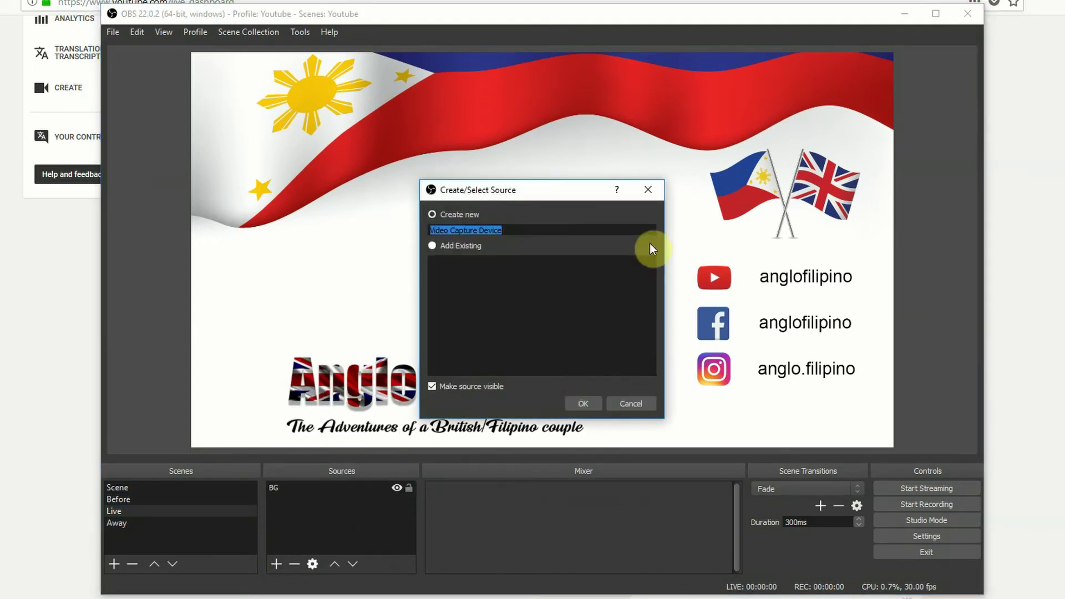
{"action": "type", "text": "Webcam"}
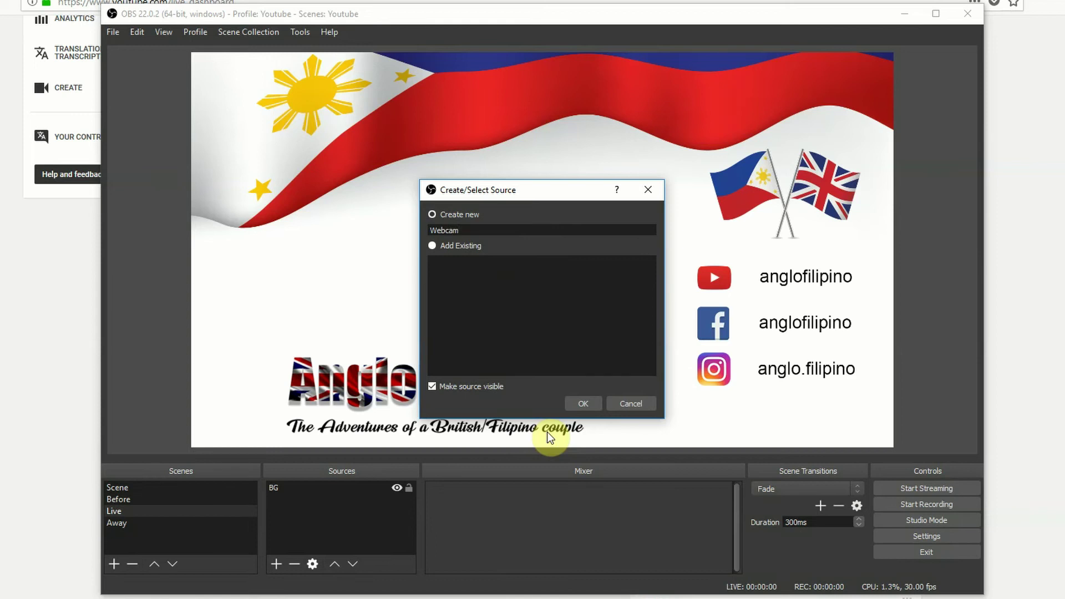
{"action": "key", "text": "Return"}
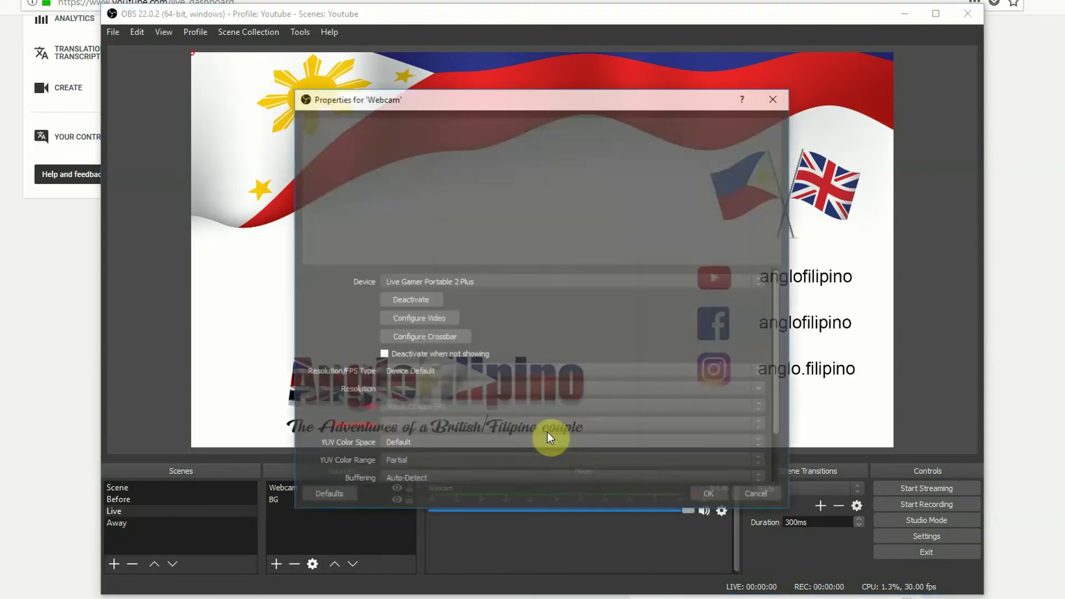
{"action": "left_click", "coordinate": [564, 280]}
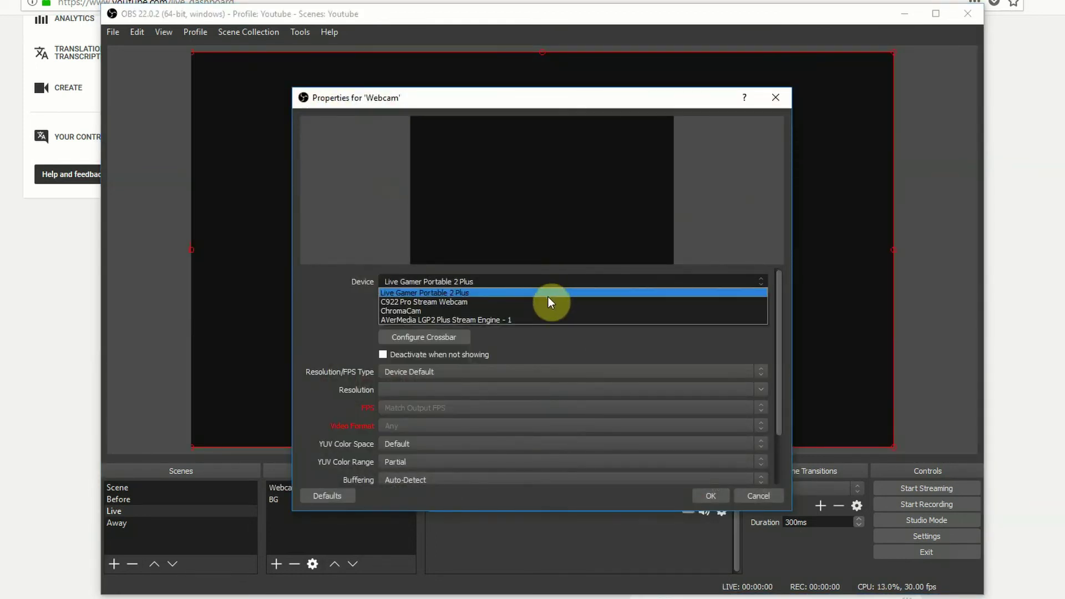
{"action": "left_click", "coordinate": [531, 302]}
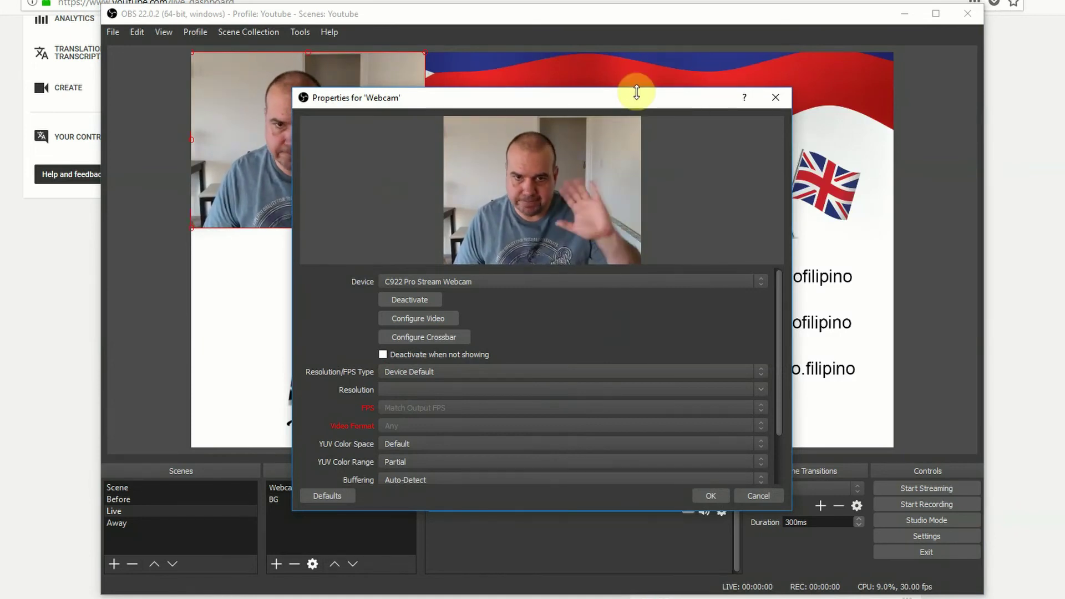
- Set the Webcam source to the Custom resolution type at 1920x1080 and accept its properties
{"action": "left_click", "coordinate": [561, 372]}
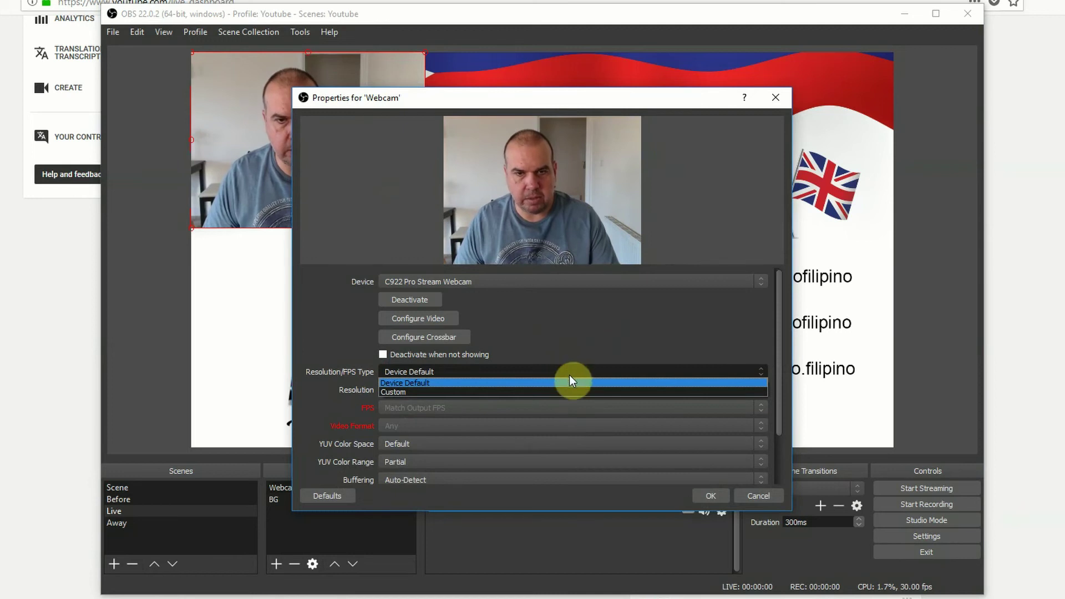
{"action": "left_click", "coordinate": [555, 392]}
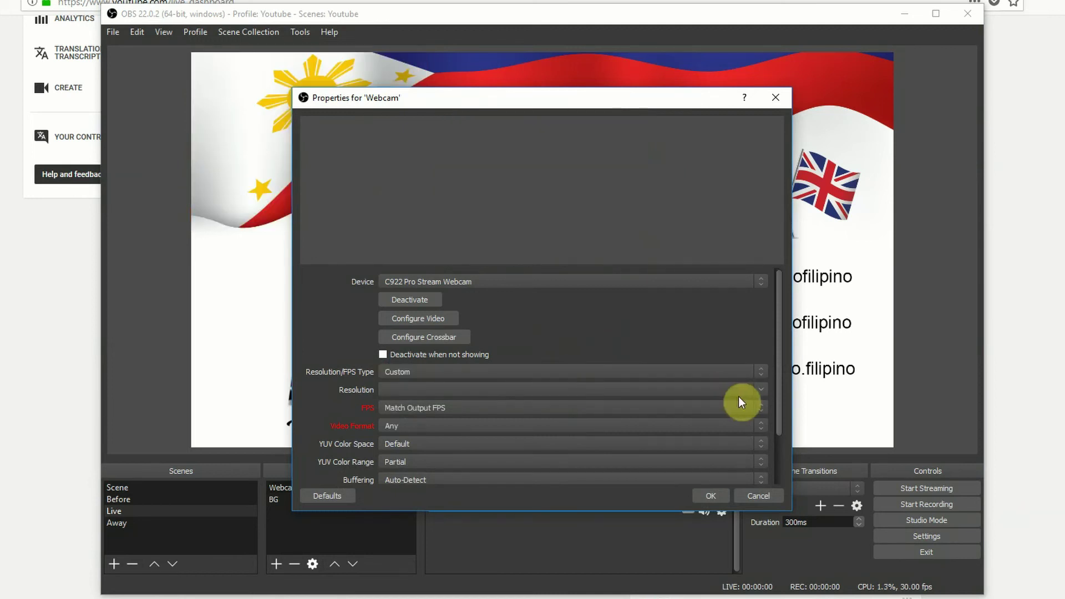
{"action": "left_click", "coordinate": [759, 390]}
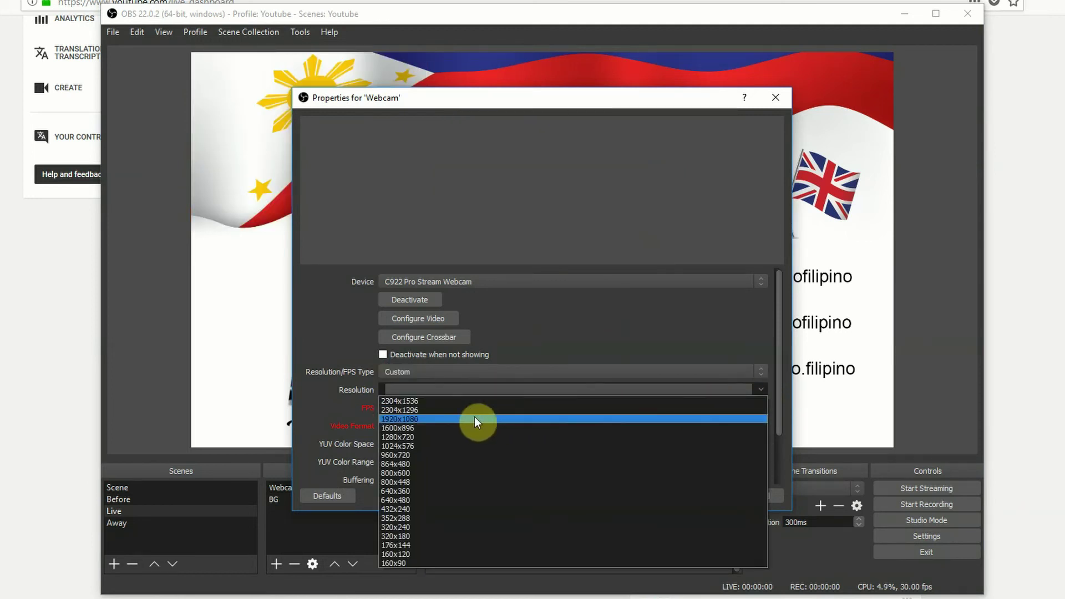
{"action": "left_click", "coordinate": [442, 419]}
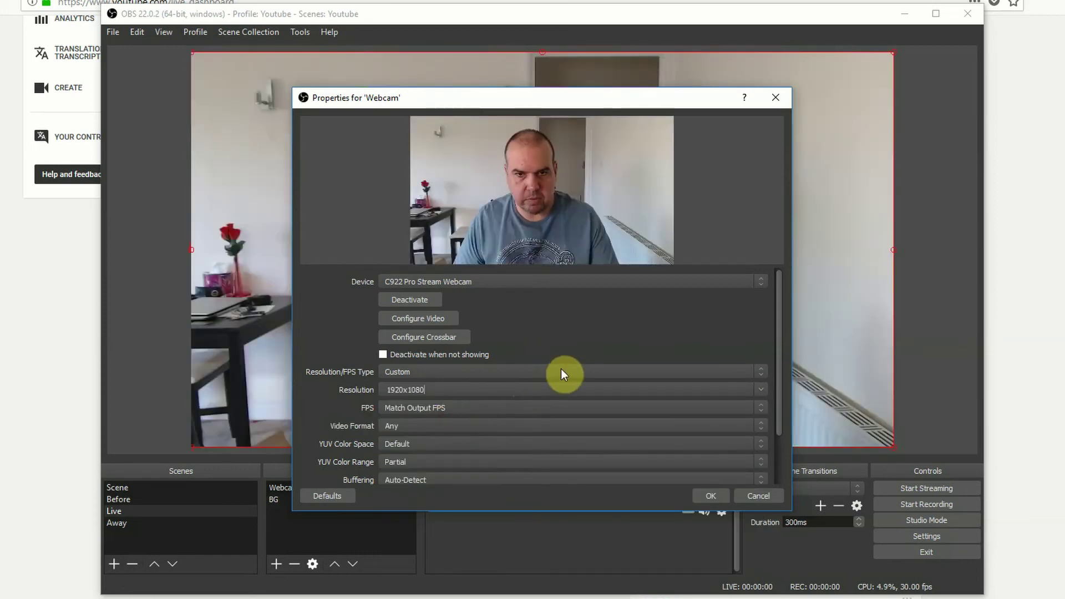
{"action": "left_click", "coordinate": [707, 495]}
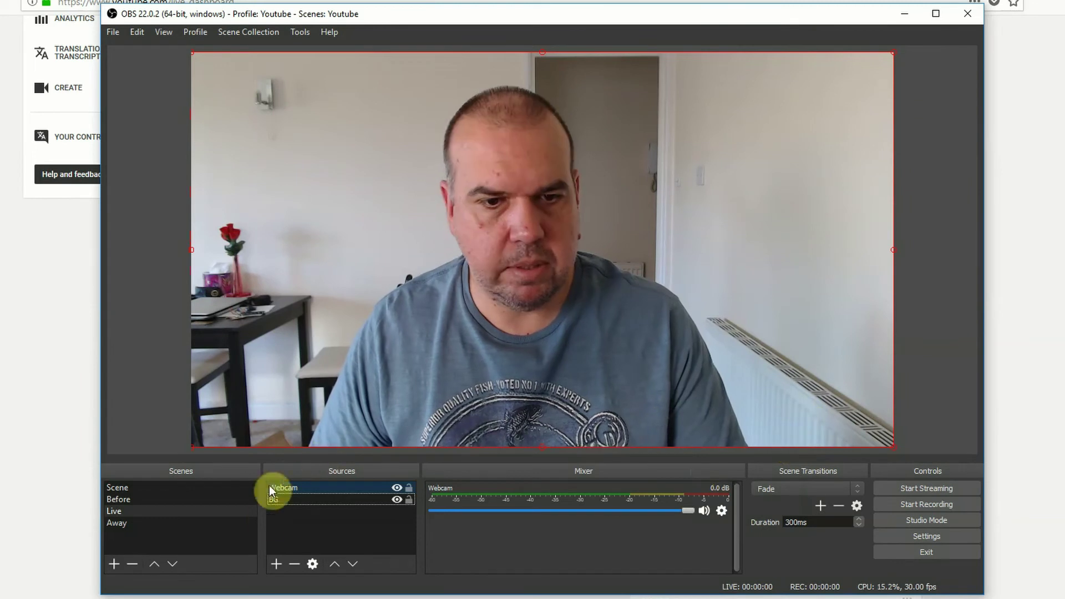
- Scale the webcam feed down and place it above the AngloFilipino logo, beside the flags and social media handles
{"action": "left_click", "coordinate": [314, 487]}
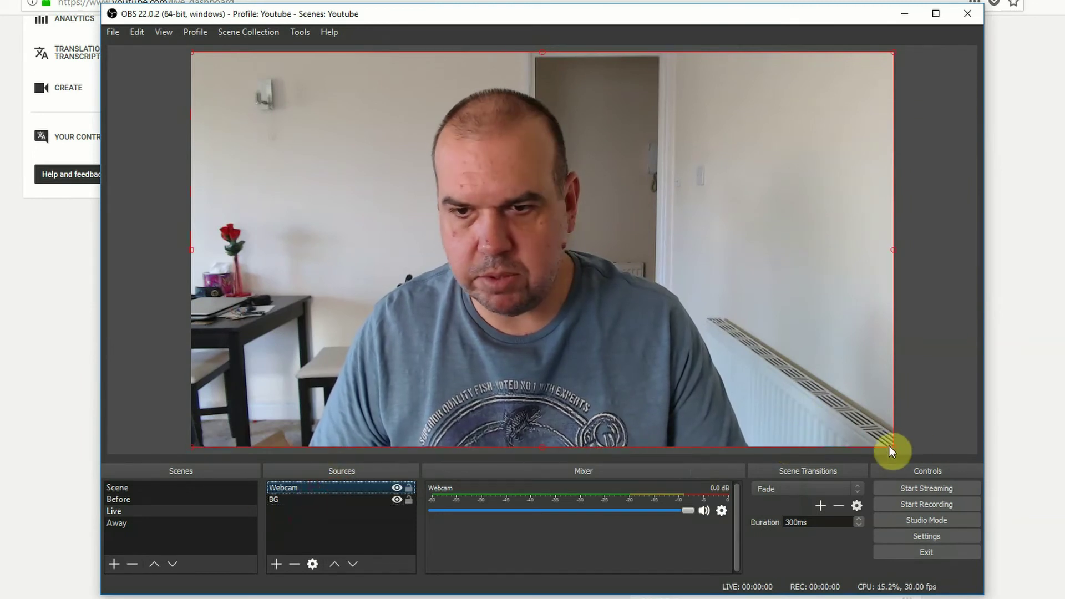
{"action": "left_click_drag", "start_coordinate": [894, 447], "coordinate": [501, 271]}
{"action": "left_click_drag", "start_coordinate": [469, 227], "coordinate": [516, 268]}
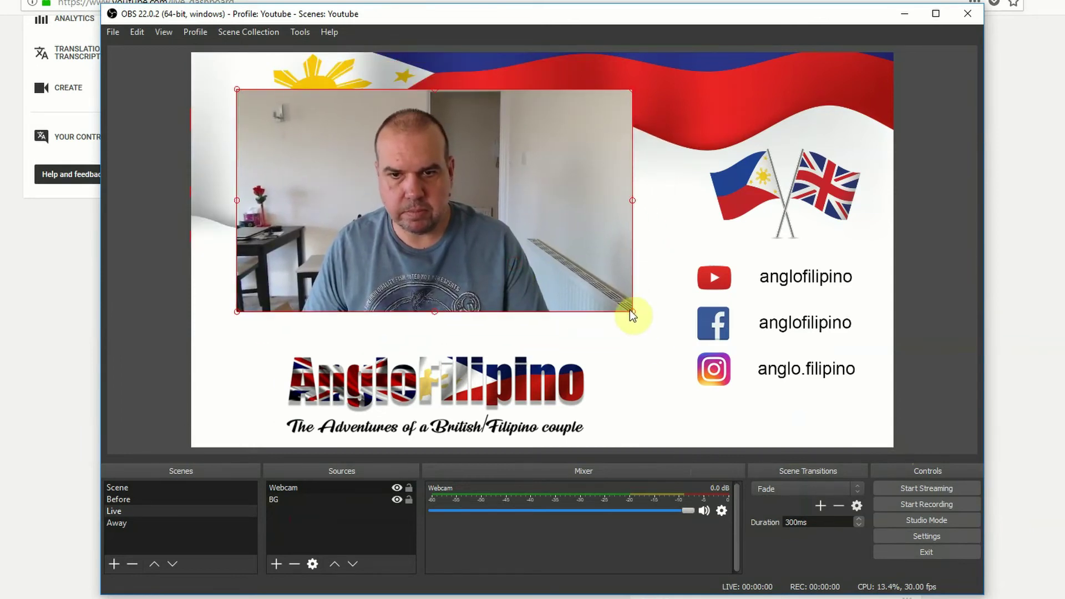
{"action": "left_click_drag", "start_coordinate": [631, 311], "coordinate": [643, 333]}
{"action": "left_click_drag", "start_coordinate": [614, 272], "coordinate": [615, 284]}
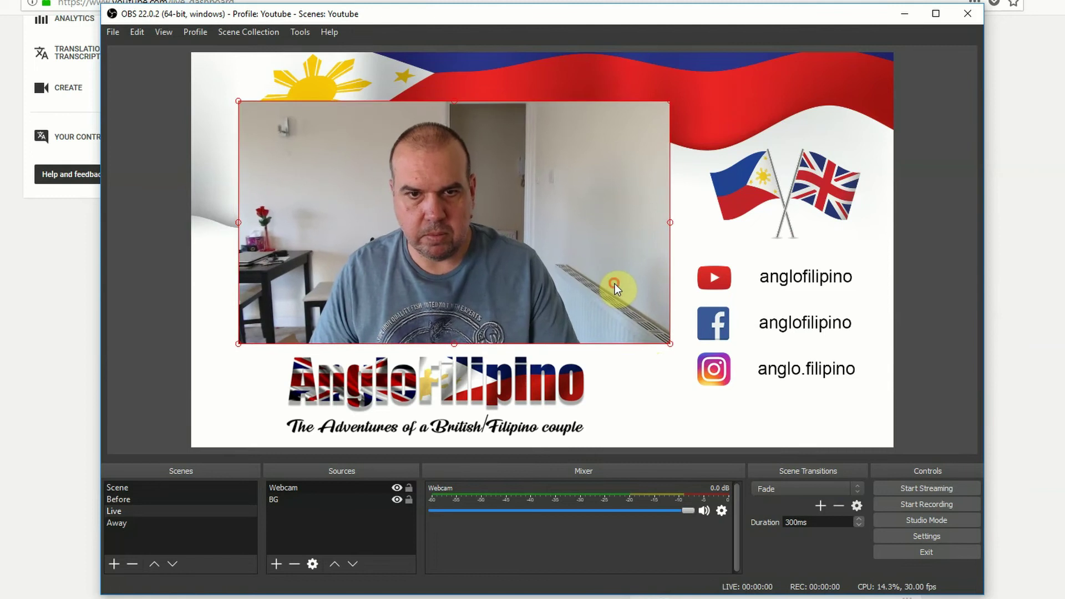
{"action": "left_click", "coordinate": [557, 224]}
{"action": "left_click_drag", "start_coordinate": [557, 224], "coordinate": [557, 217]}
- Switch between the Before, Live and Away scenes to compare their layouts, finishing on Live
{"action": "left_click", "coordinate": [128, 499]}
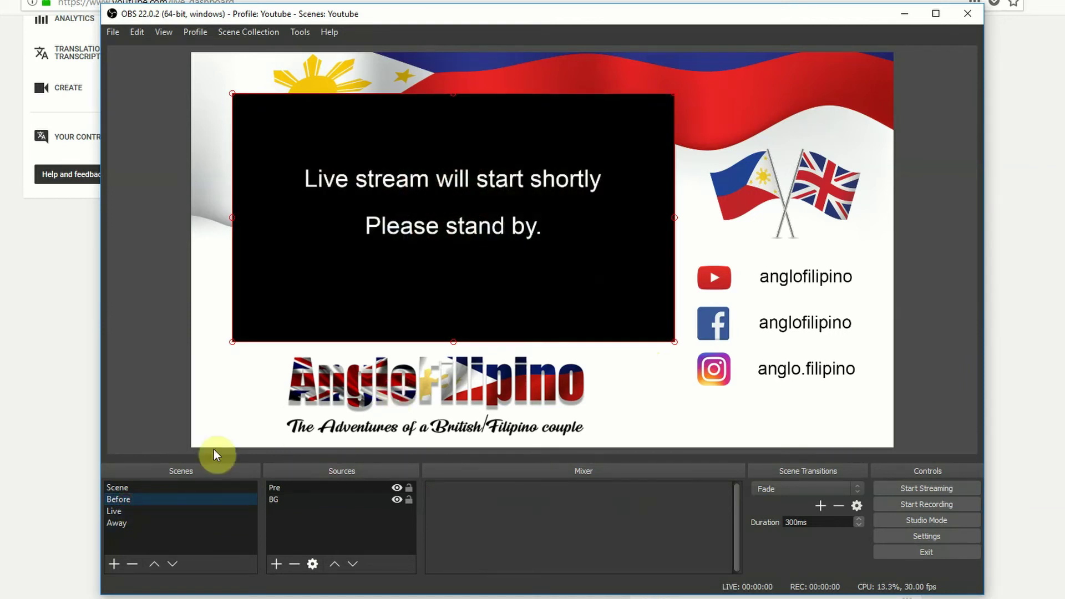
{"action": "left_click", "coordinate": [172, 510]}
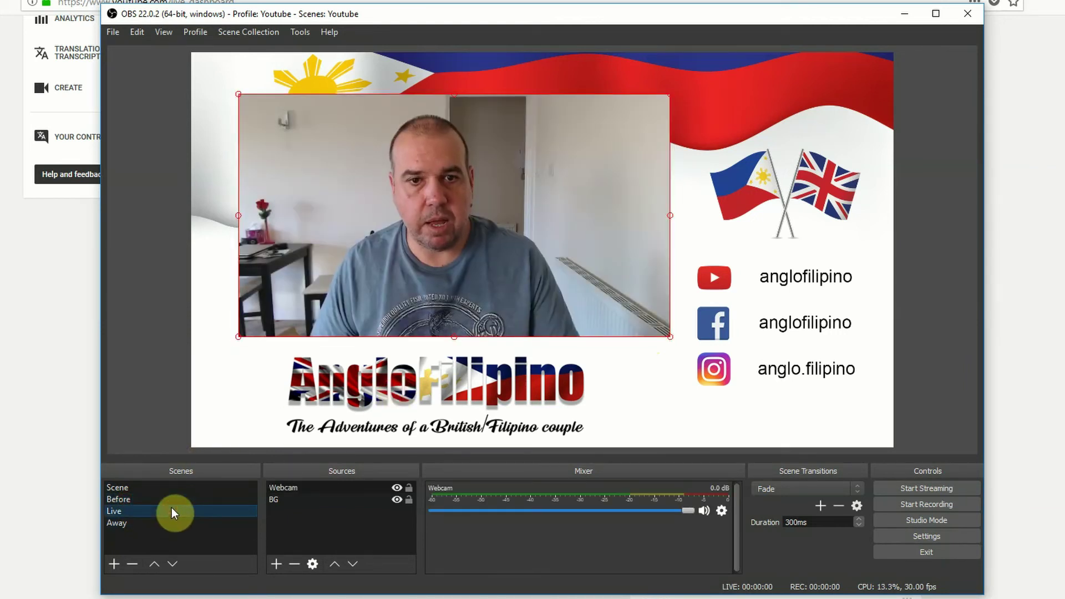
{"action": "left_click", "coordinate": [152, 523]}
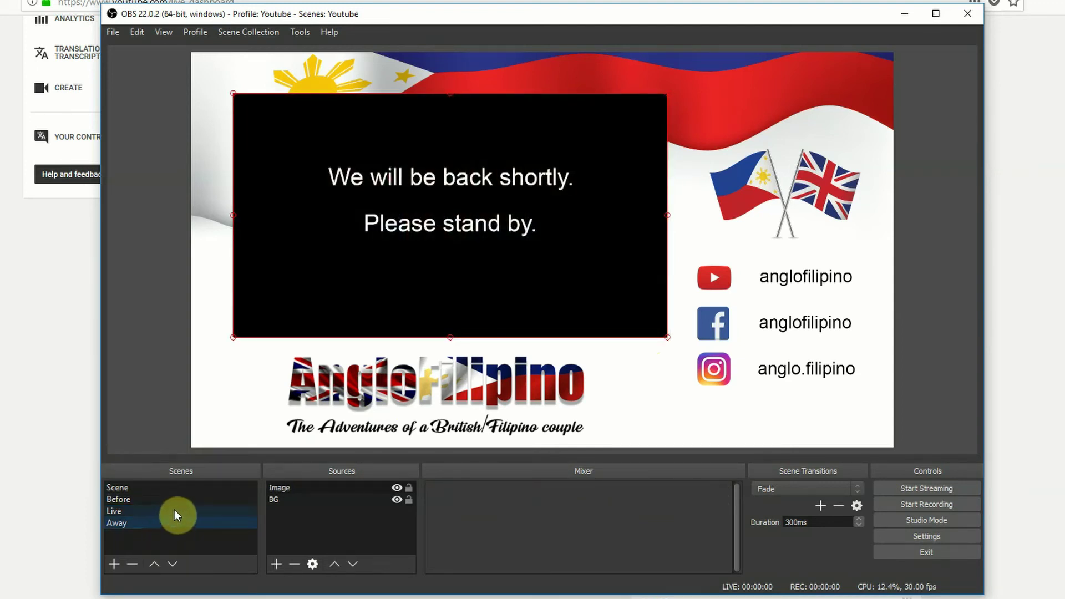
{"action": "left_click", "coordinate": [174, 510]}
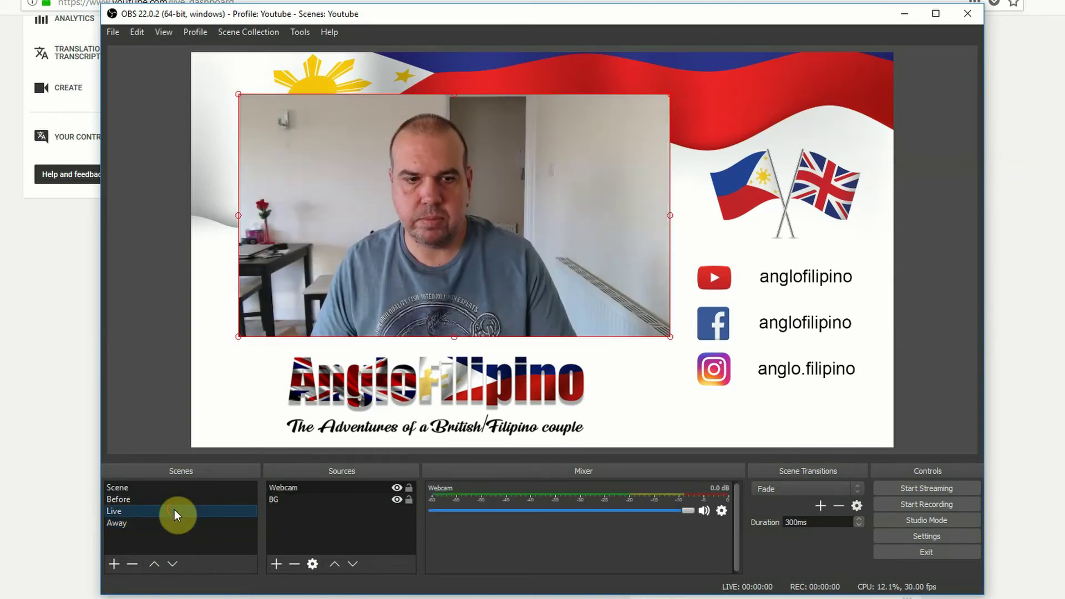
{"action": "left_click", "coordinate": [171, 499]}
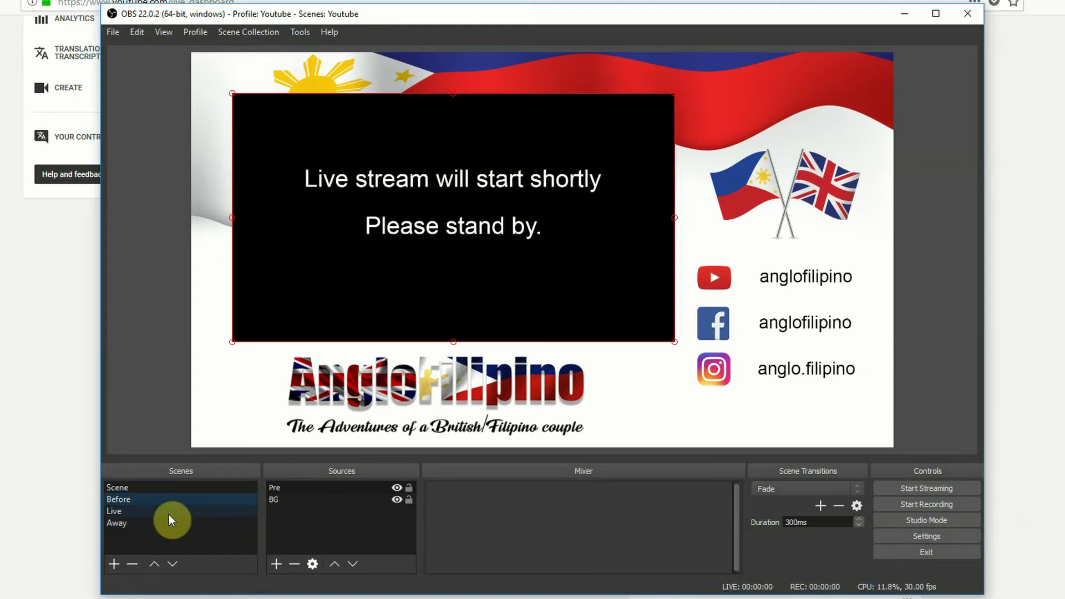
{"action": "left_click", "coordinate": [168, 512]}
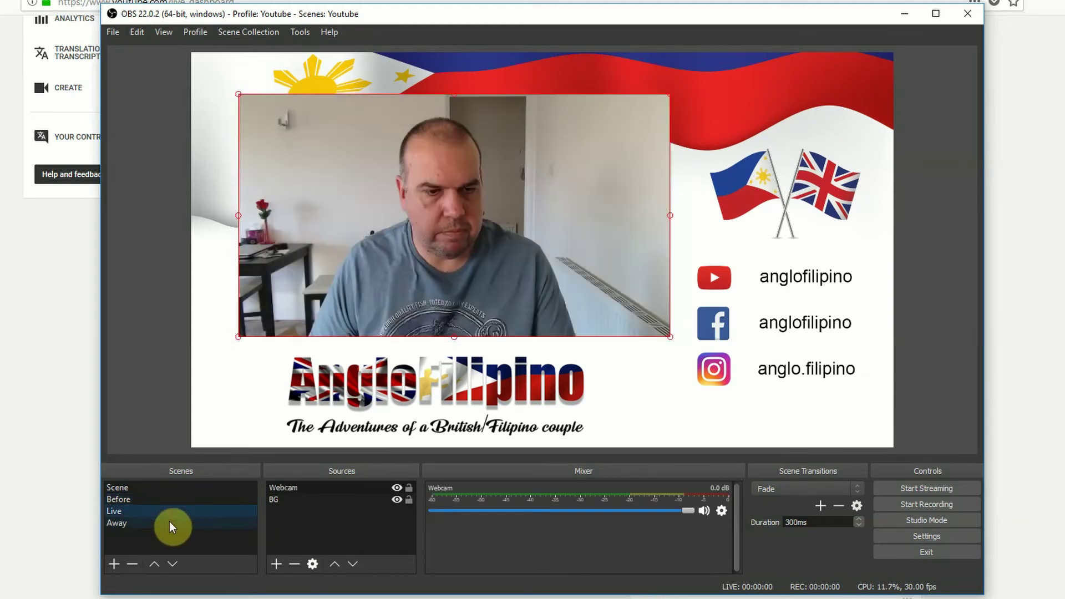
{"action": "left_click", "coordinate": [169, 522]}
{"action": "left_click", "coordinate": [175, 511]}
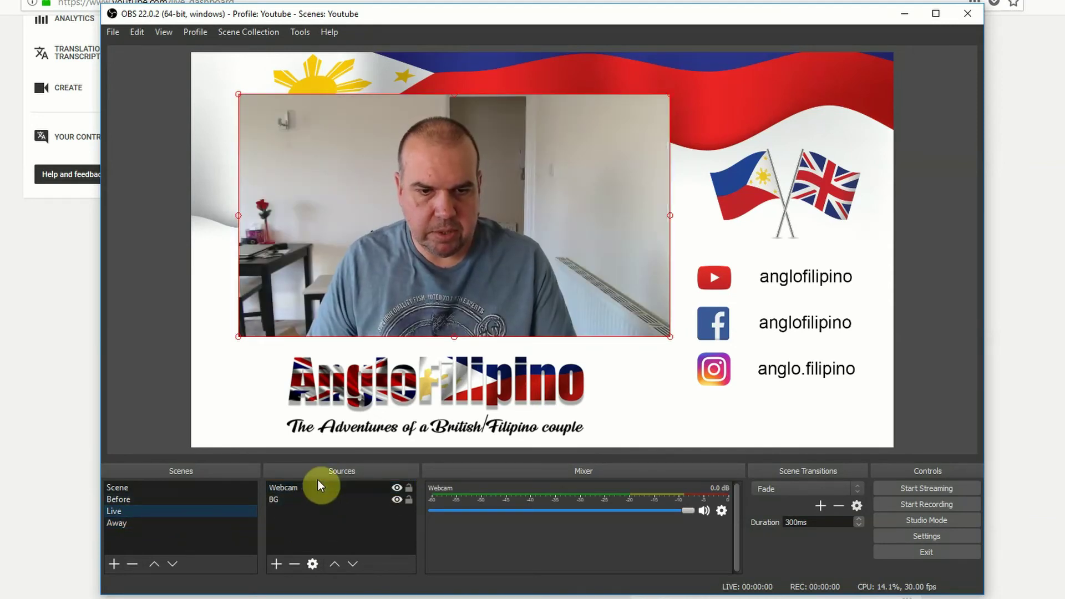
- Open the Webcam source's properties and review the Audio Output Mode options, keeping Capture audio only
{"action": "left_click", "coordinate": [298, 487]}
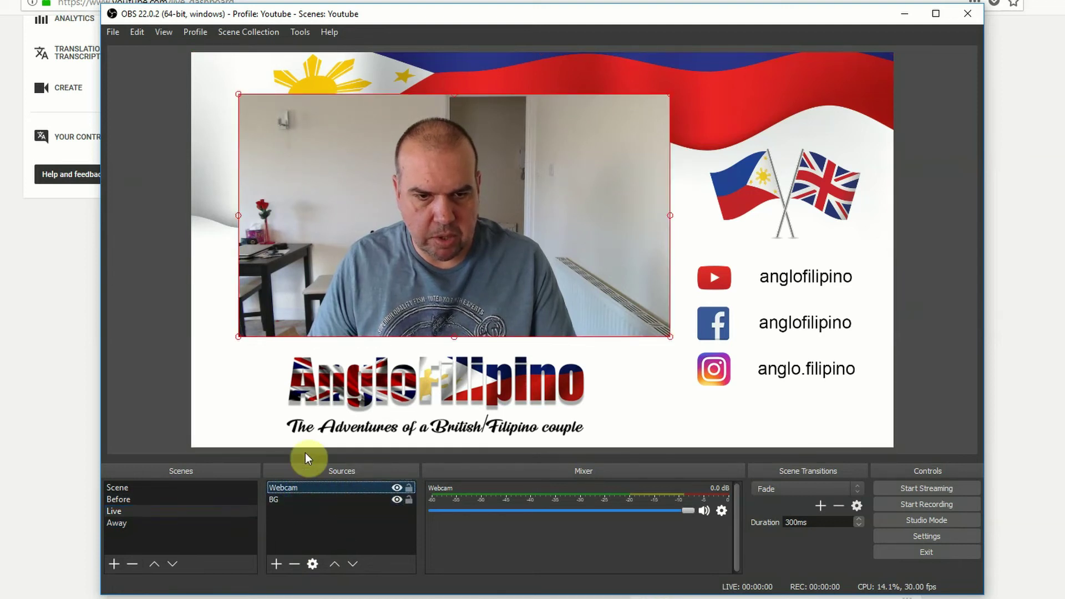
{"action": "left_click", "coordinate": [314, 564]}
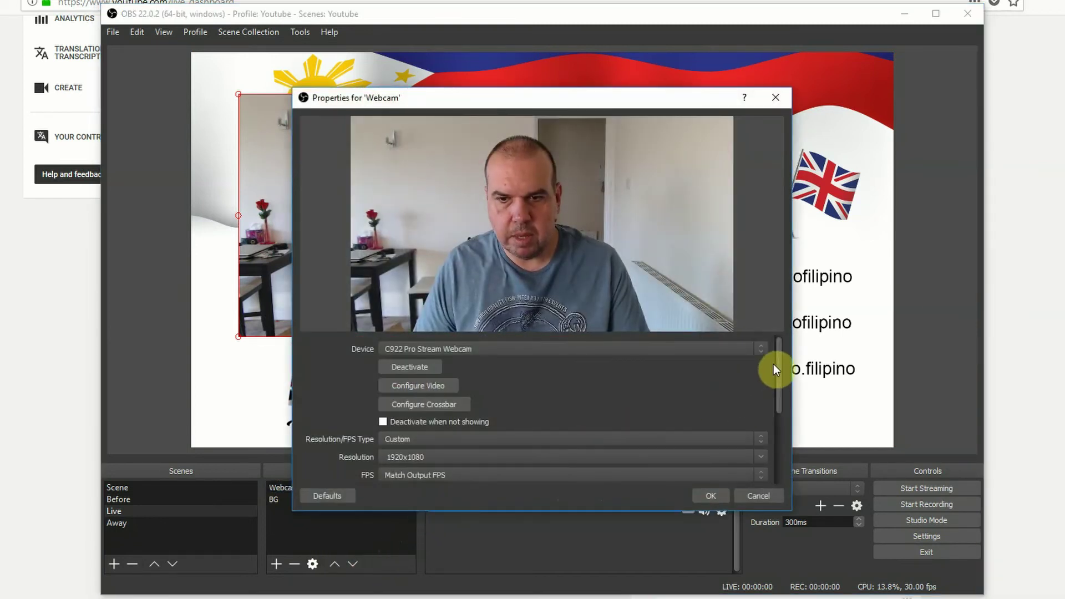
{"action": "left_click_drag", "start_coordinate": [779, 371], "coordinate": [760, 458]}
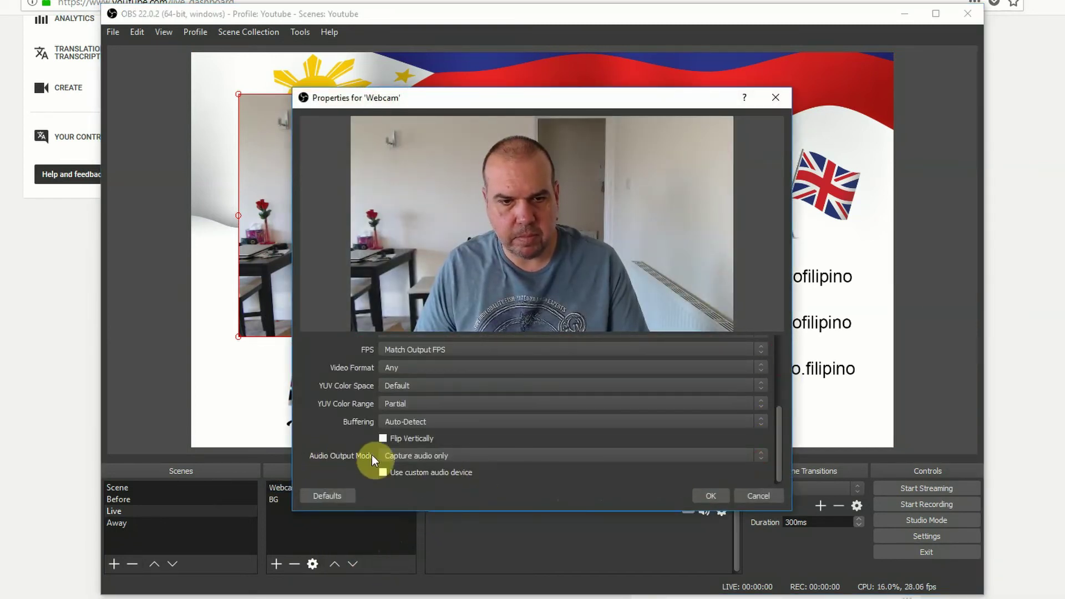
{"action": "left_click", "coordinate": [467, 457]}
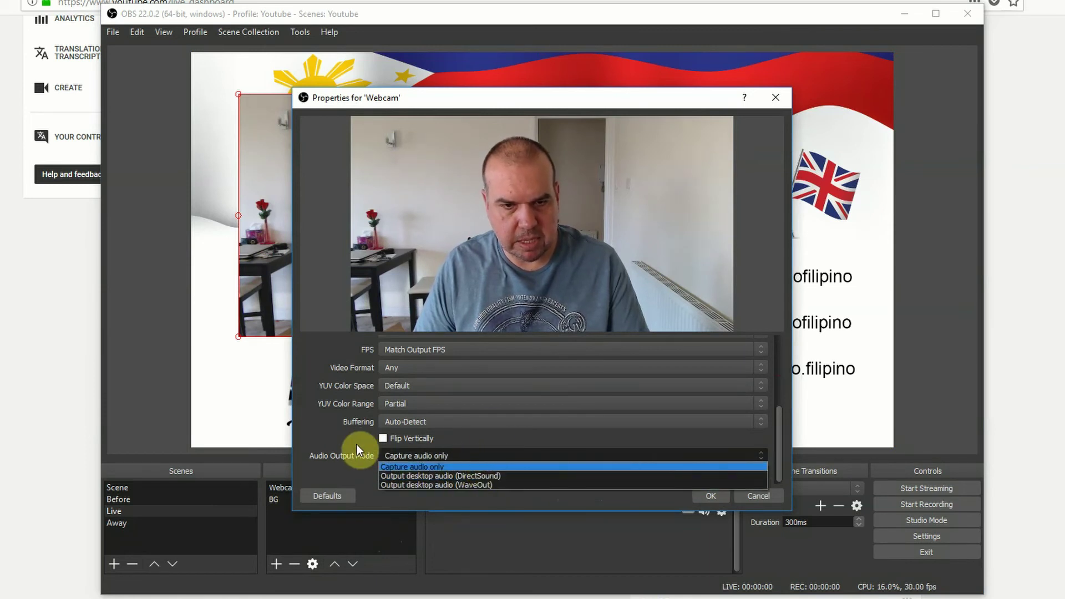
{"action": "left_click", "coordinate": [332, 446]}
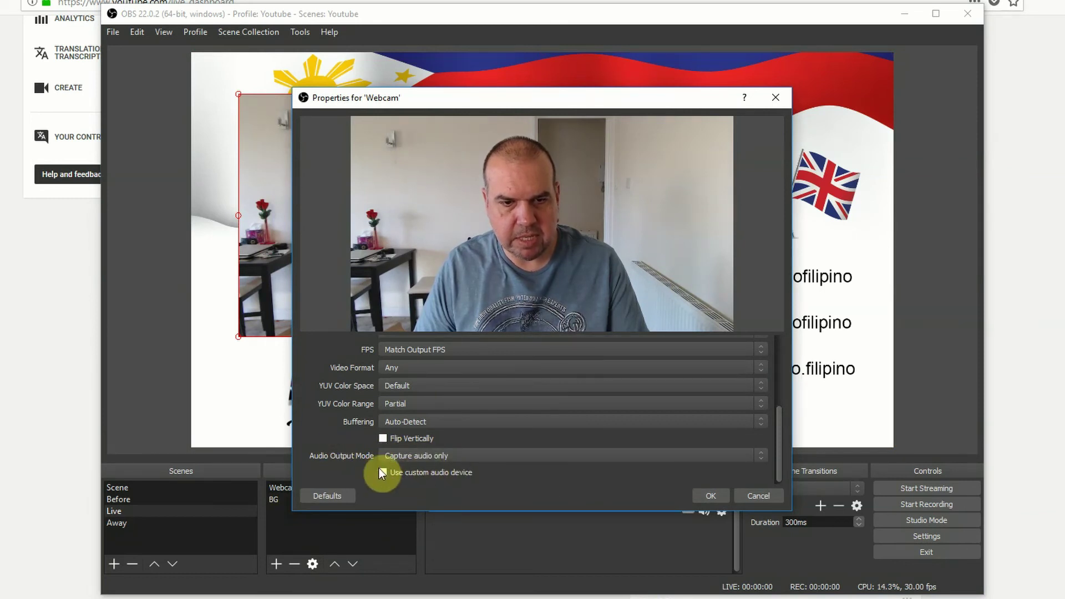
{"action": "left_click", "coordinate": [421, 456]}
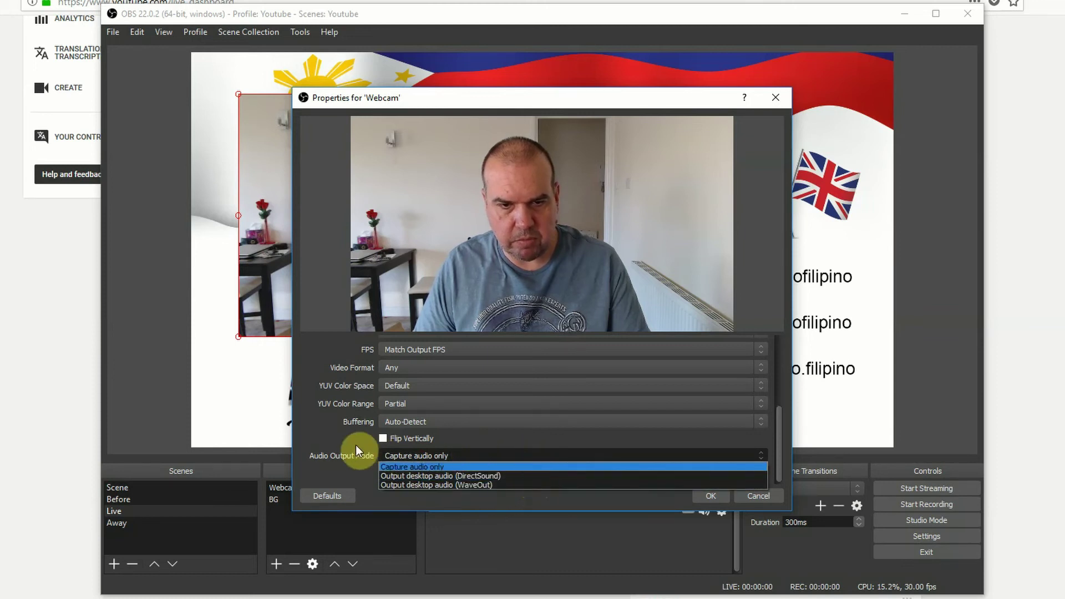
{"action": "left_click", "coordinate": [410, 467]}
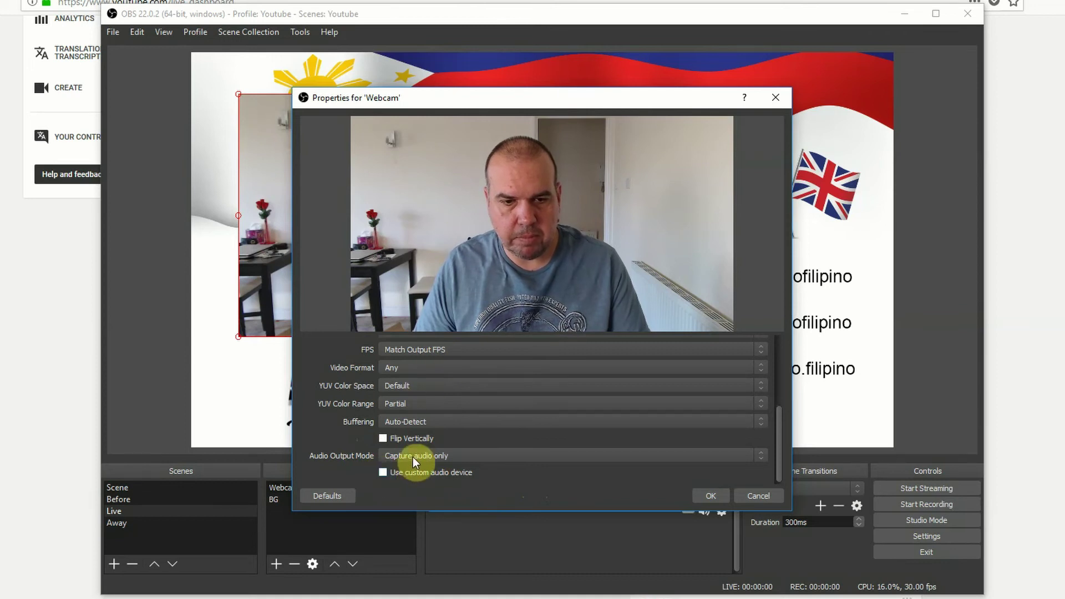
- Enable a custom audio device for the Webcam source, choose Microphone (C922 Pro Stream Webcam), and accept the properties
{"action": "left_click", "coordinate": [387, 475]}
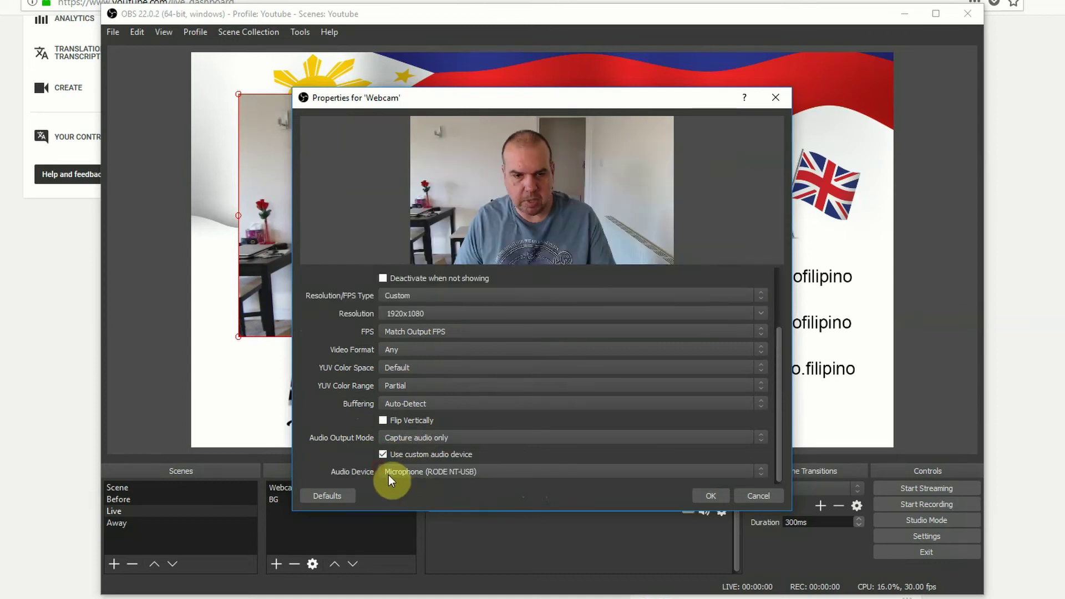
{"action": "left_click", "coordinate": [534, 470]}
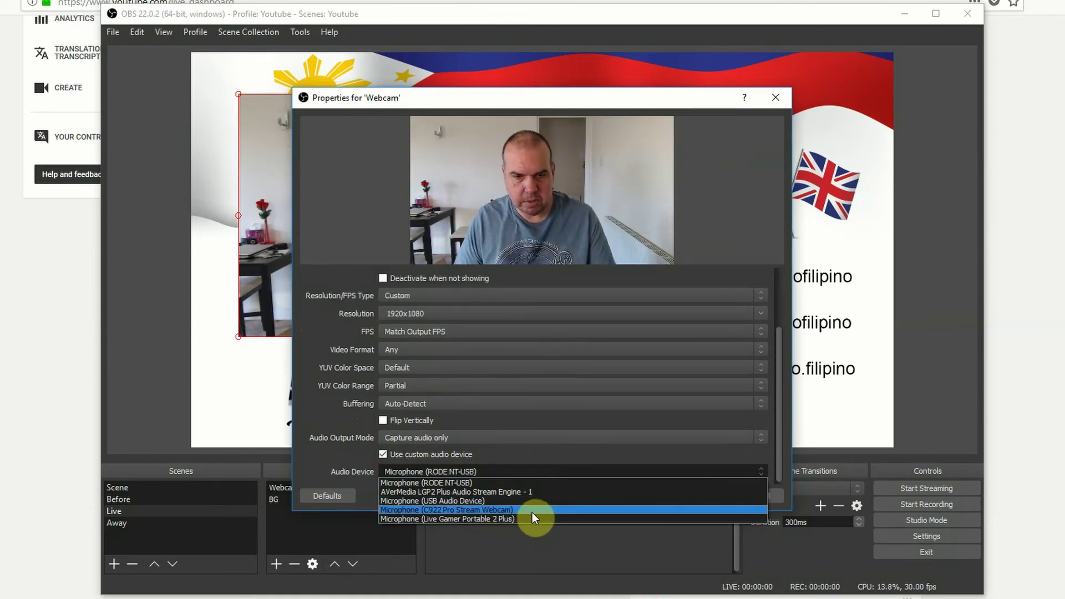
{"action": "left_click", "coordinate": [440, 510]}
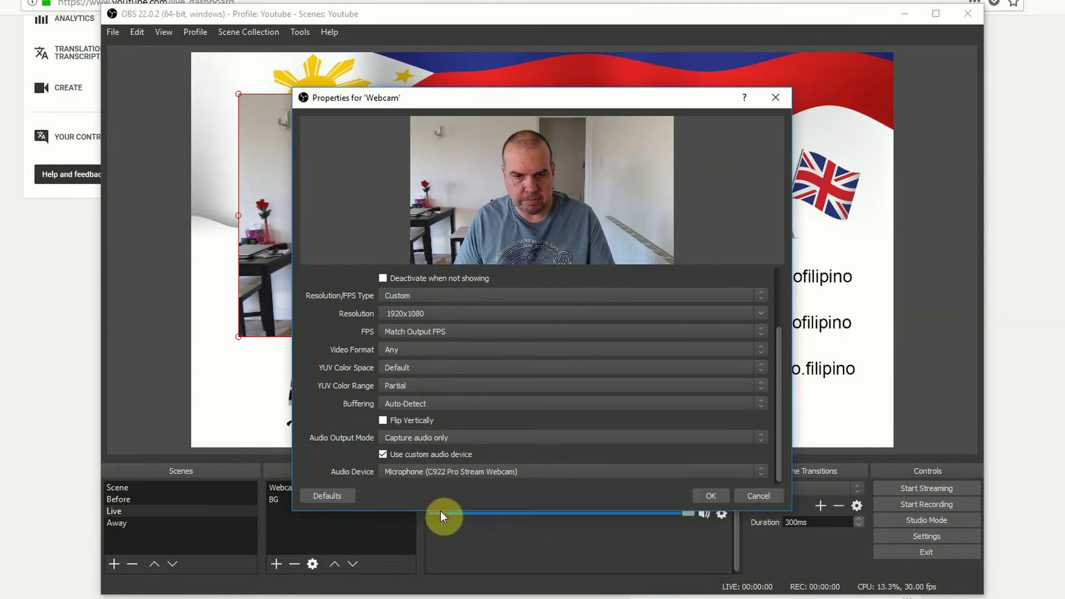
{"action": "left_click", "coordinate": [701, 493]}
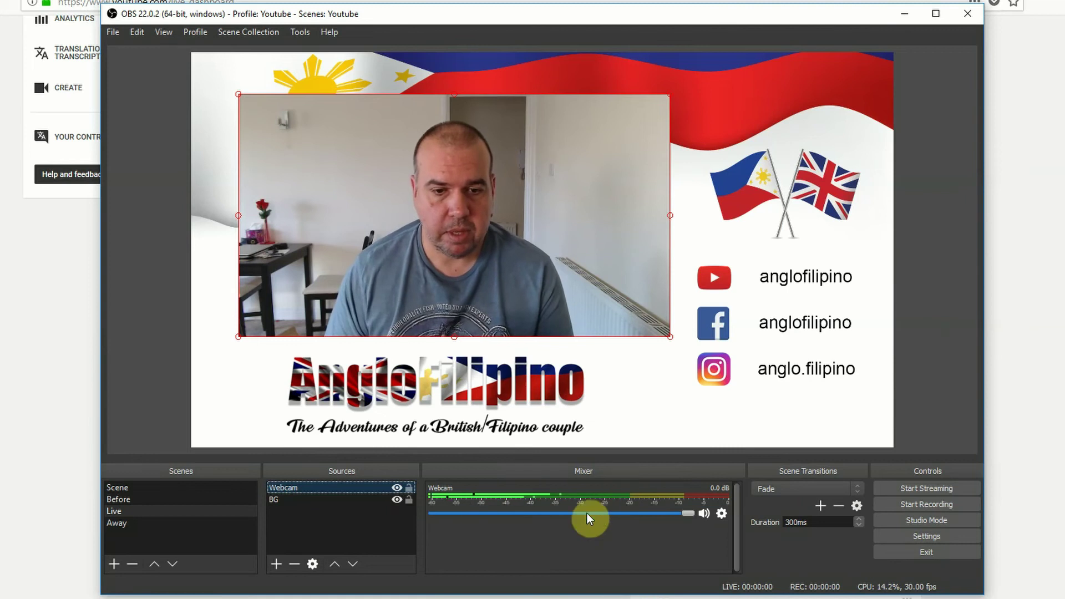
- Turn off the custom audio device option in the Webcam source's properties and accept the change
{"action": "left_click", "coordinate": [319, 563]}
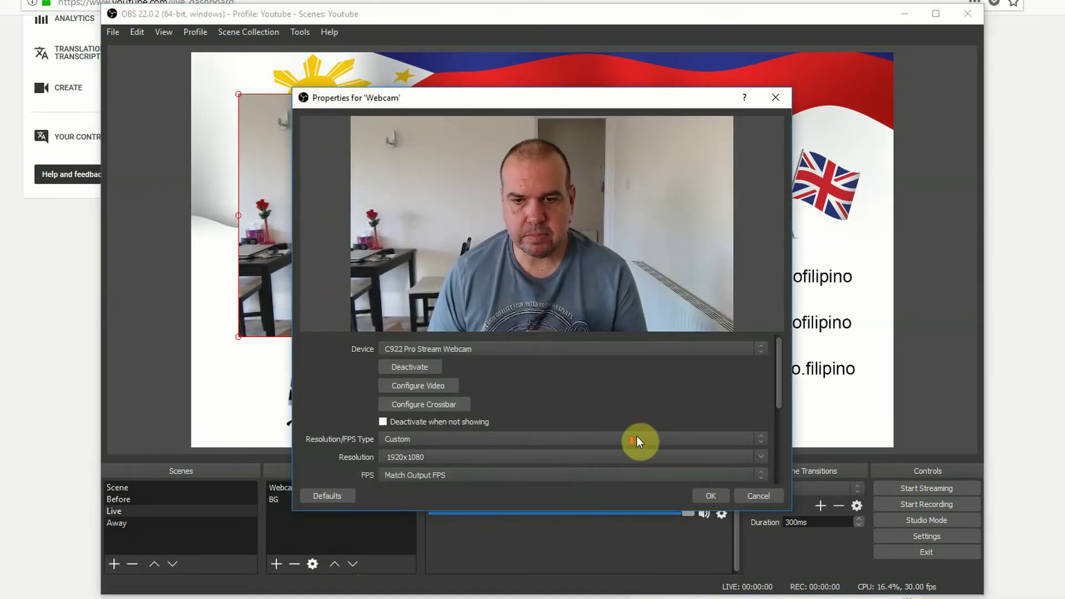
{"action": "left_click_drag", "start_coordinate": [775, 381], "coordinate": [774, 468]}
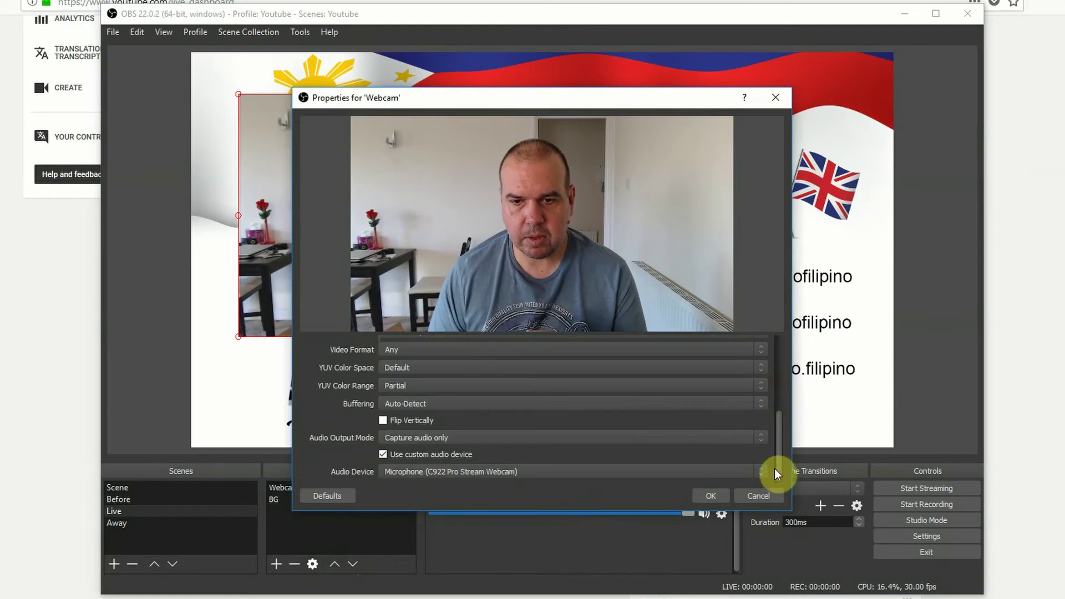
{"action": "left_click", "coordinate": [385, 453]}
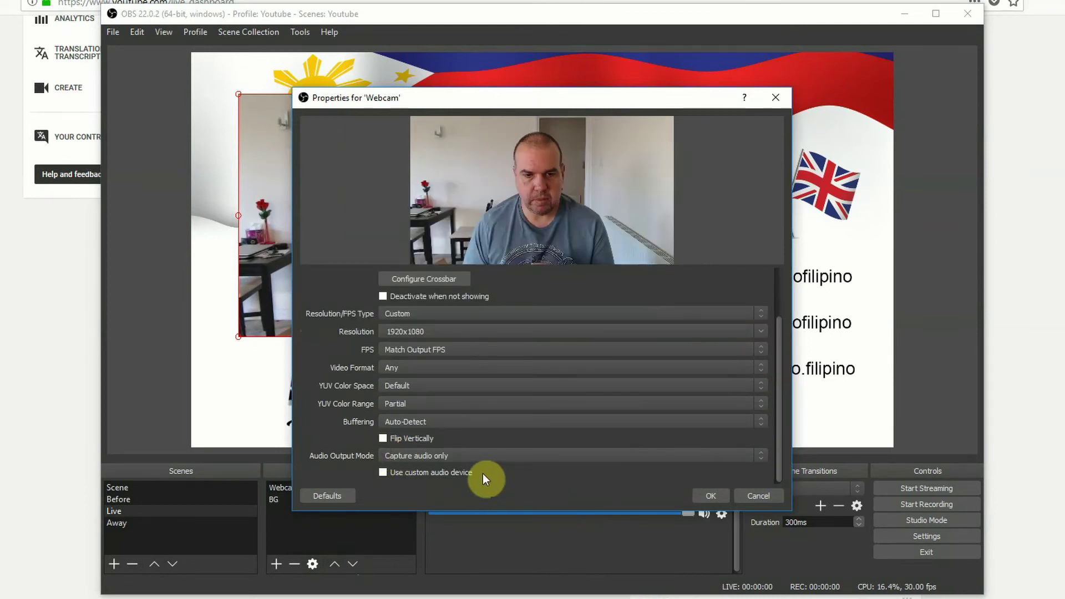
{"action": "left_click", "coordinate": [707, 496]}
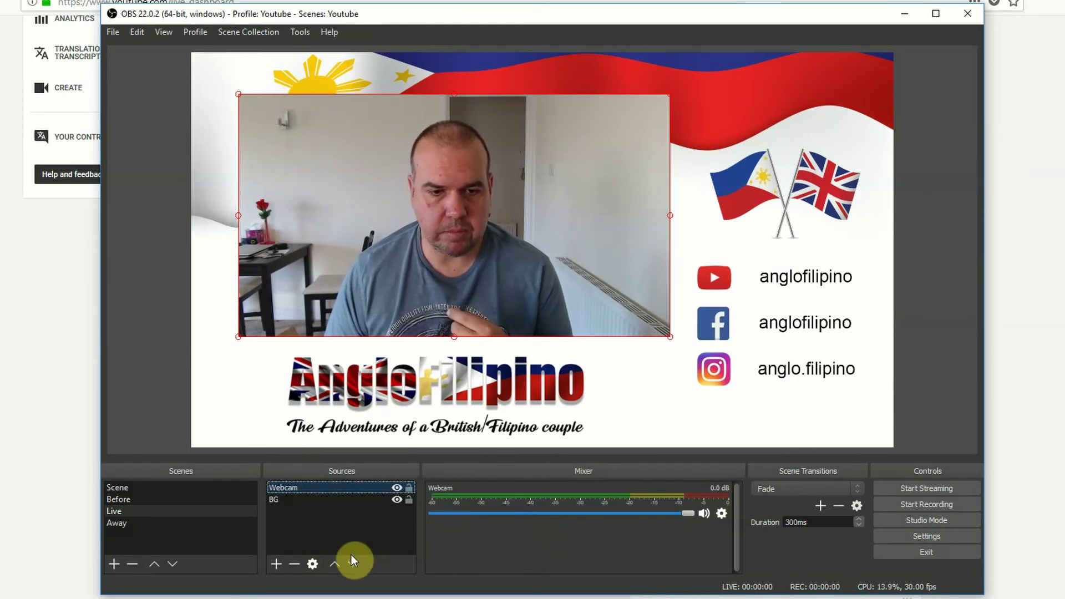
- Try out an audio input capture source named "ExtMic" with the Microphone (RODE NT-USB) device, and delete it from the Live scene
{"action": "left_click", "coordinate": [275, 564]}
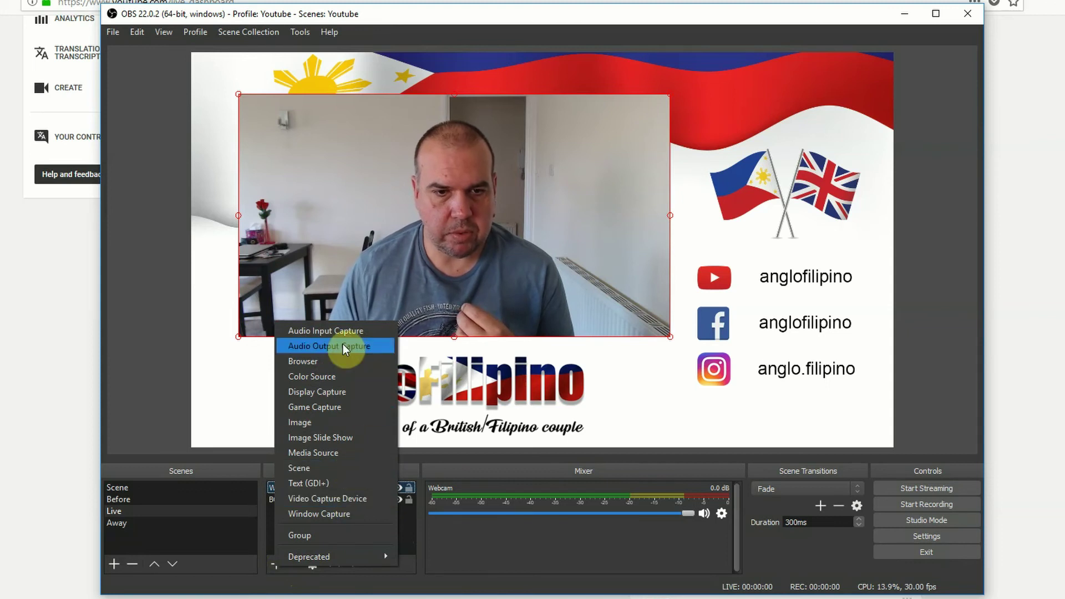
{"action": "left_click", "coordinate": [368, 333]}
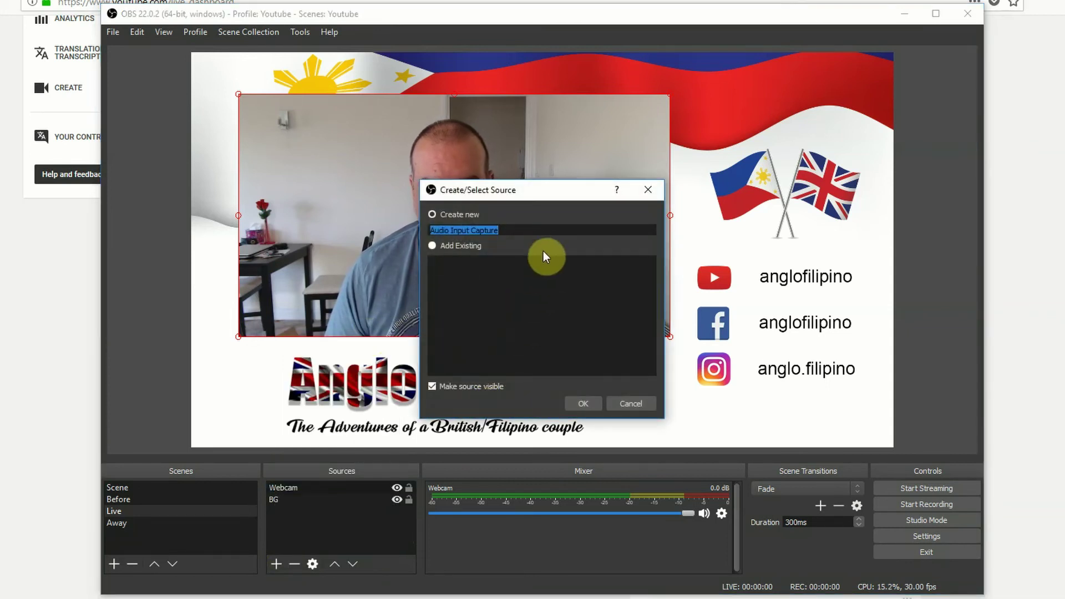
{"action": "type", "text": "Mic"}
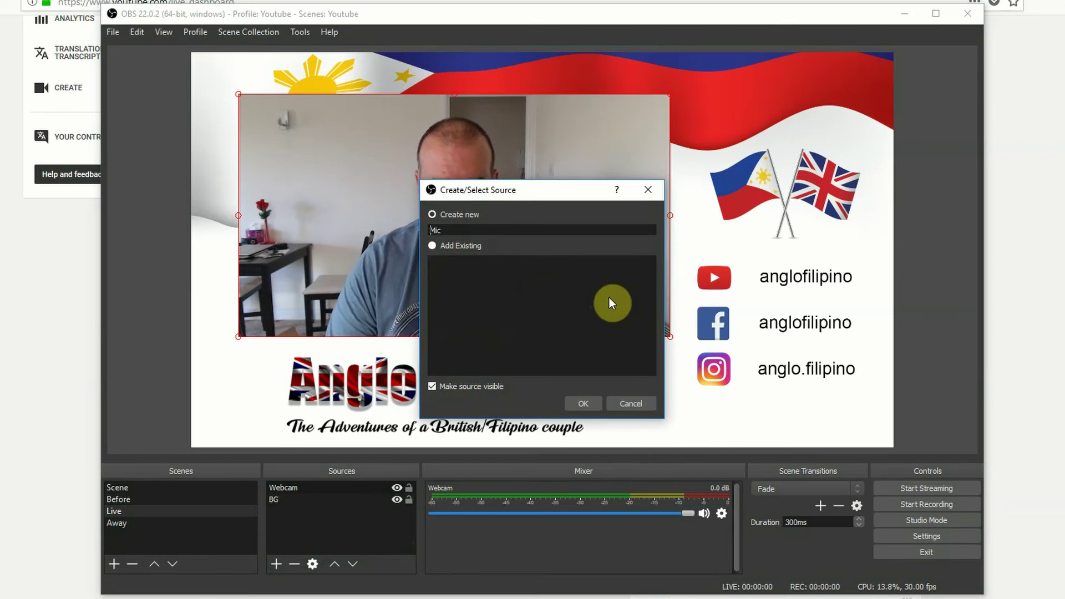
{"action": "key", "text": "Home"}
{"action": "type", "text": "Ext"}
{"action": "key", "text": "Return"}
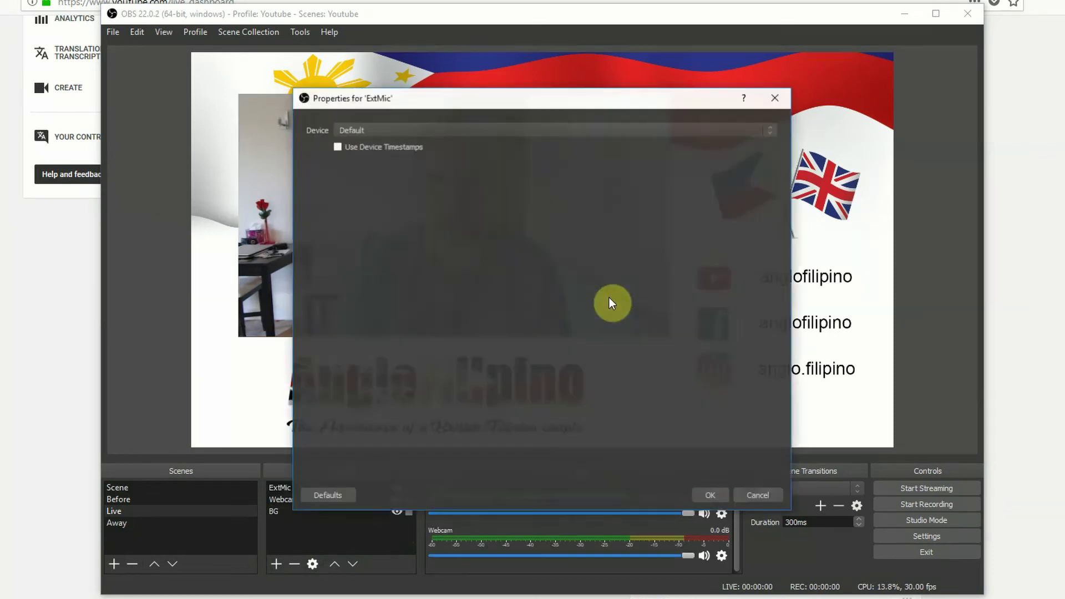
{"action": "left_click", "coordinate": [480, 130]}
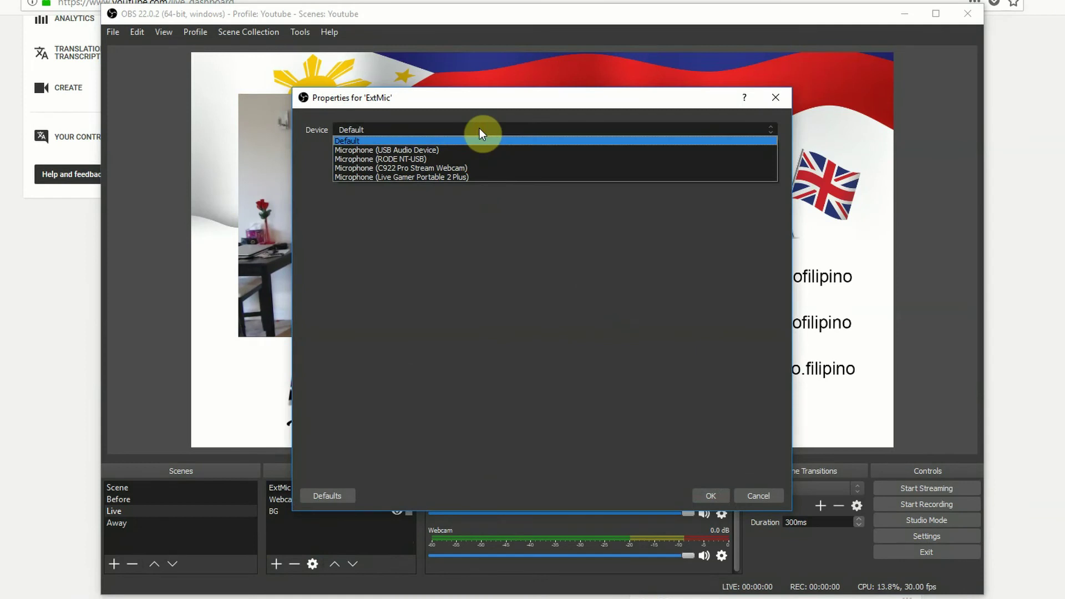
{"action": "left_click", "coordinate": [457, 159]}
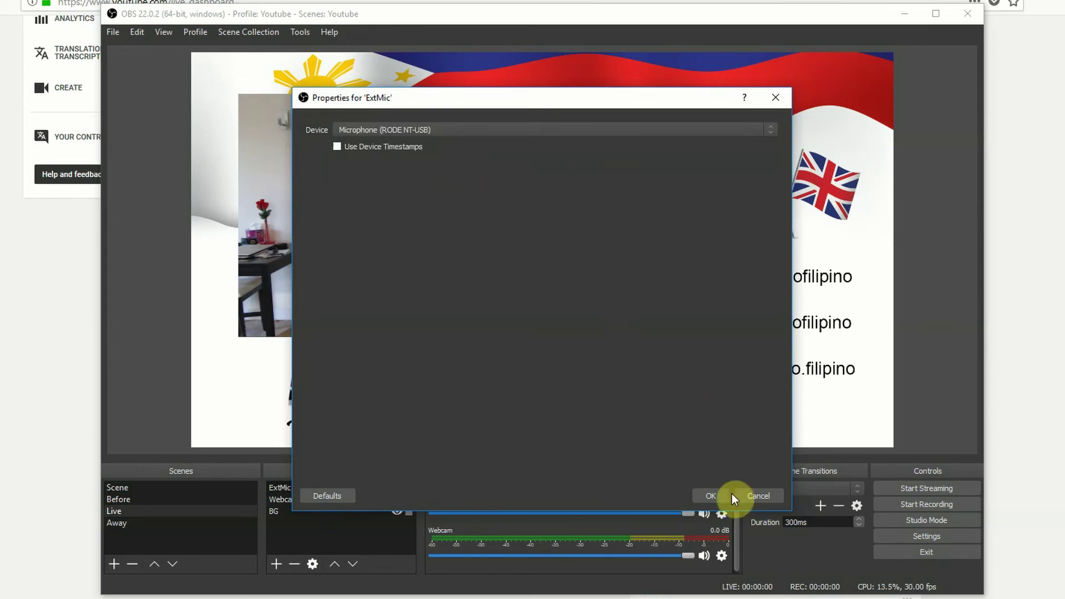
{"action": "left_click", "coordinate": [710, 493]}
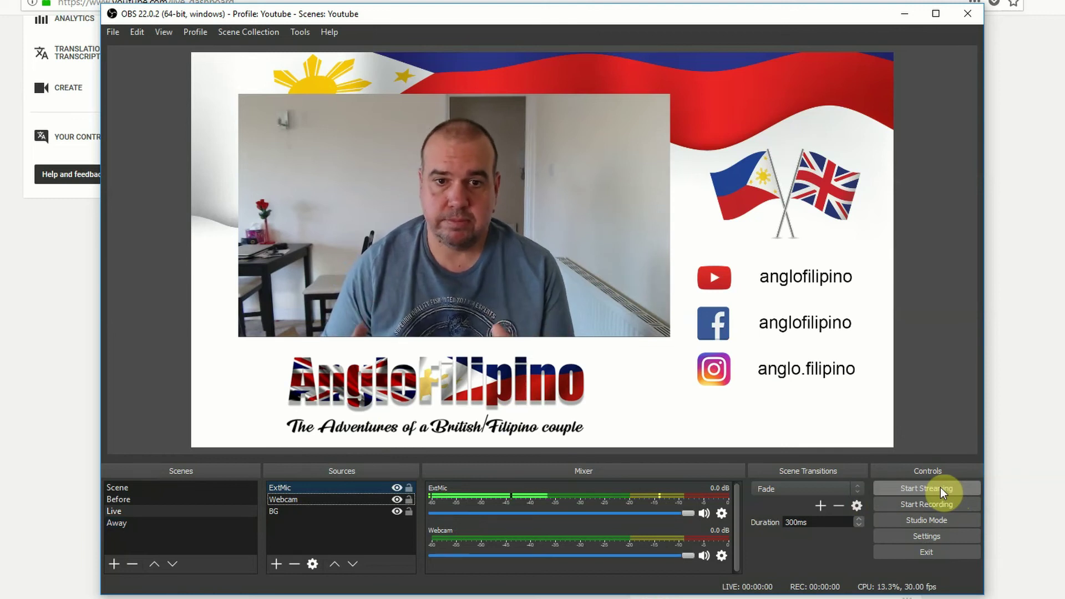
{"action": "key", "text": "Delete"}
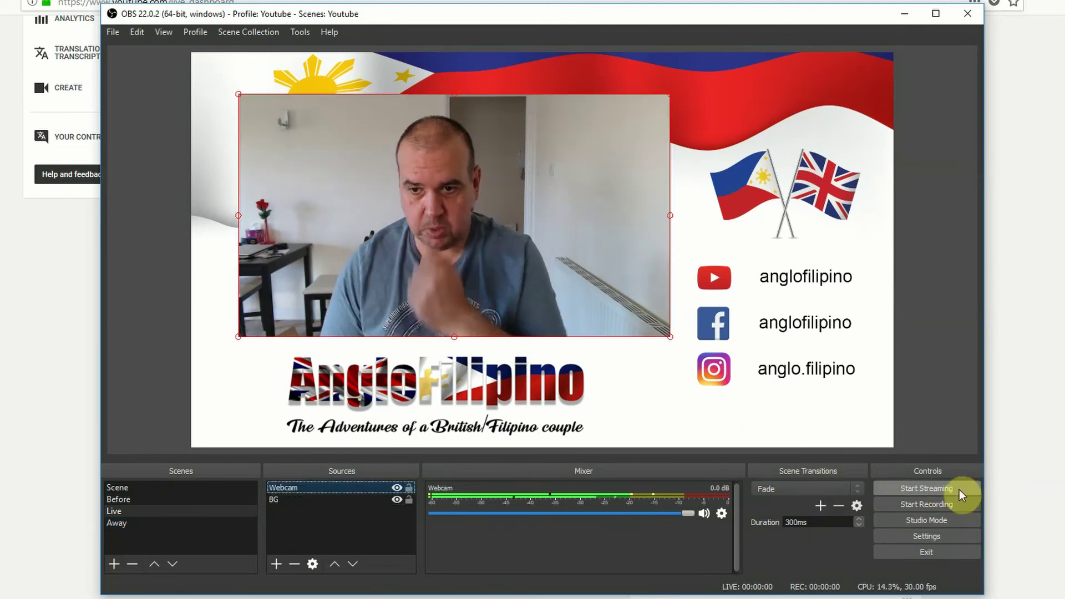
- Start streaming the Live scene and uncover the YouTube live dashboard's stream preview behind the OBS window
{"action": "left_click", "coordinate": [959, 489]}
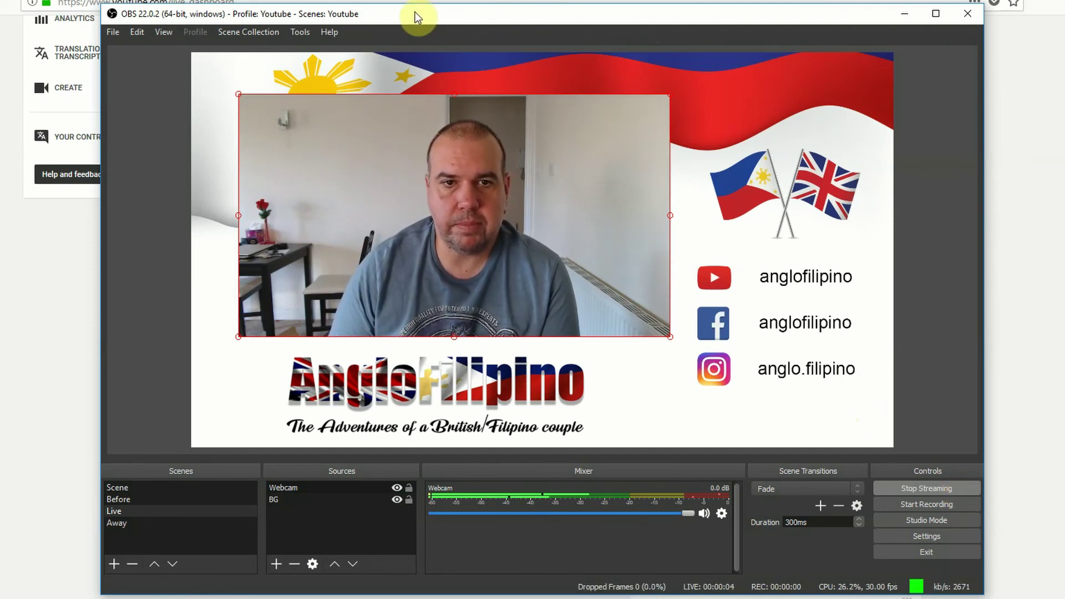
{"action": "left_click_drag", "start_coordinate": [415, 12], "coordinate": [906, 86]}
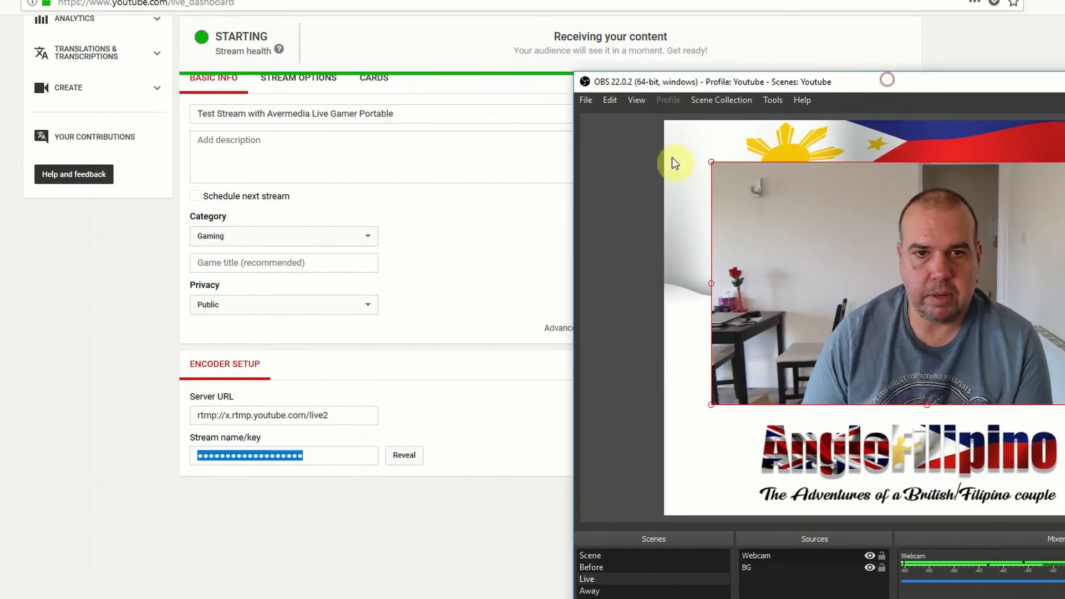
{"action": "scroll", "coordinate": [435, 240], "scroll_direction": "up", "scroll_amount": 6}
{"action": "scroll", "coordinate": [443, 237], "scroll_direction": "up", "scroll_amount": 2}
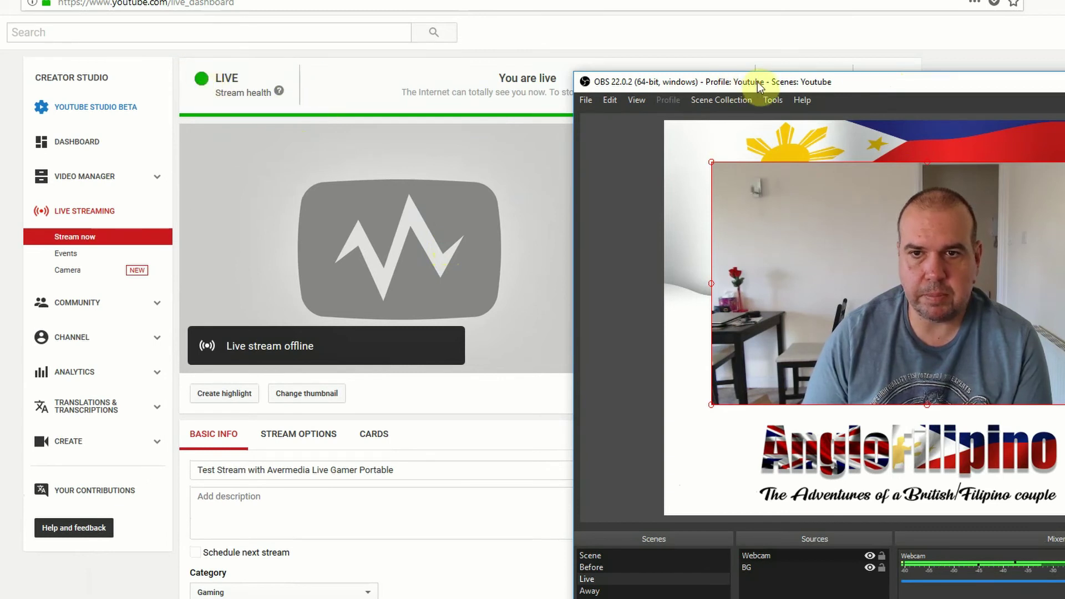
- Place the OBS window beside the dashboard's stream preview and switch the broadcast to the Away scene and back to Live
{"action": "left_click_drag", "start_coordinate": [798, 82], "coordinate": [903, 58]}
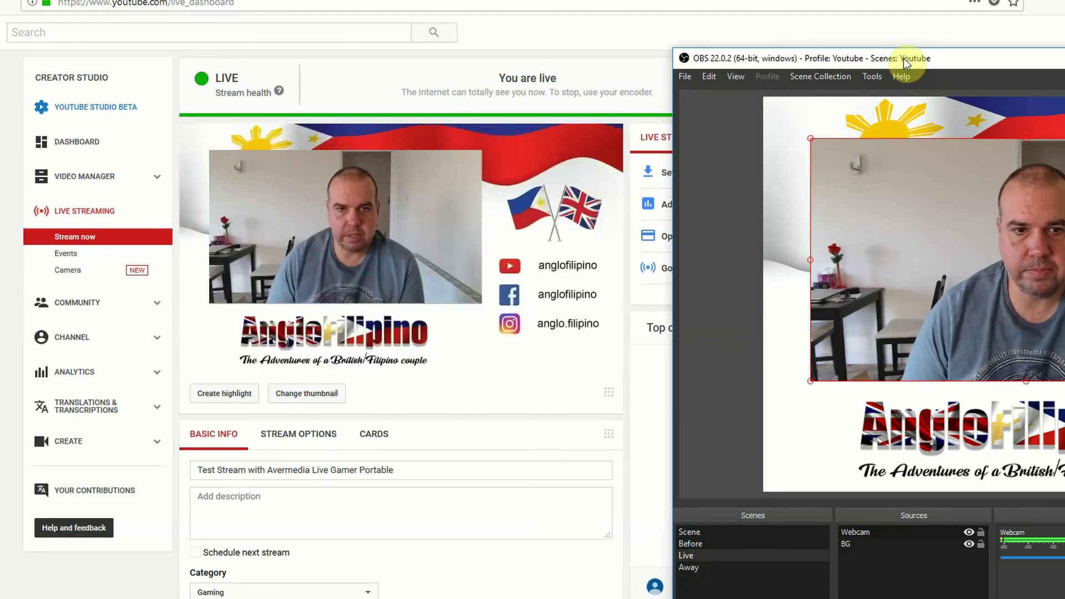
{"action": "left_click_drag", "start_coordinate": [903, 58], "coordinate": [808, 34]}
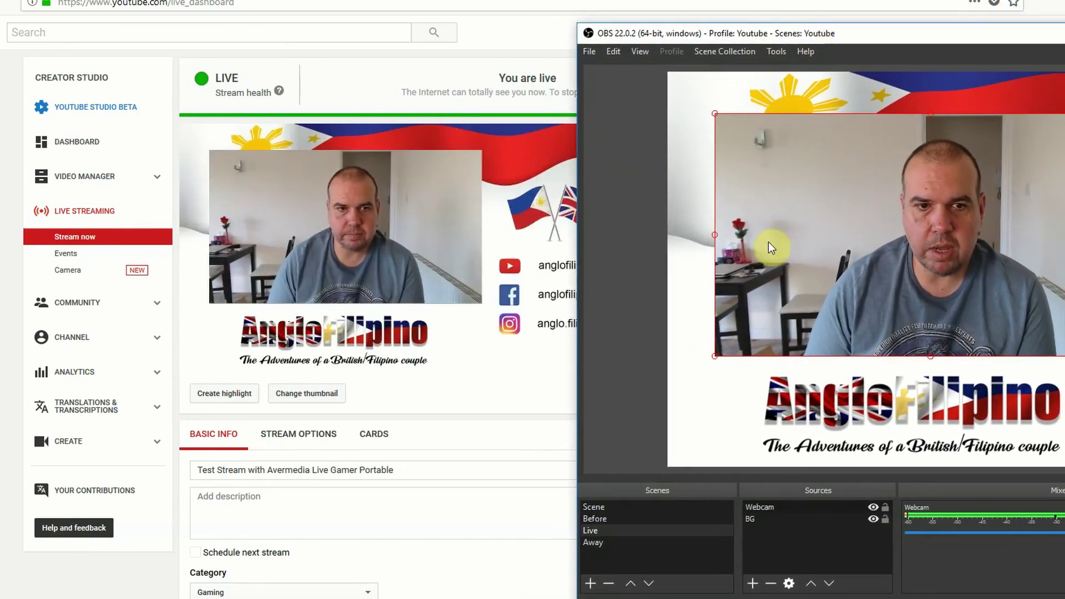
{"action": "left_click", "coordinate": [621, 542]}
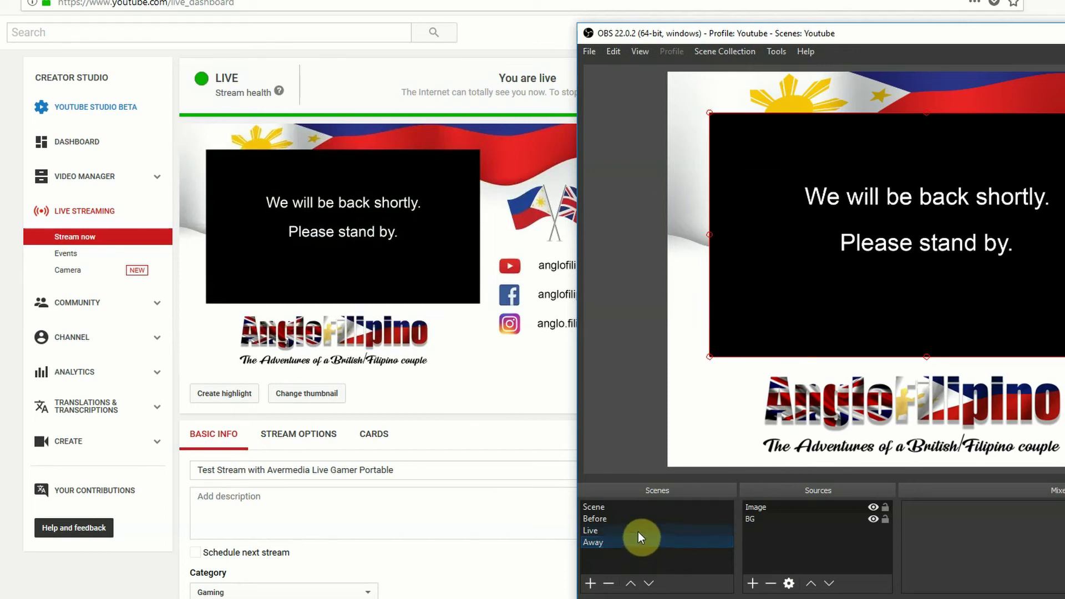
{"action": "left_click", "coordinate": [638, 531]}
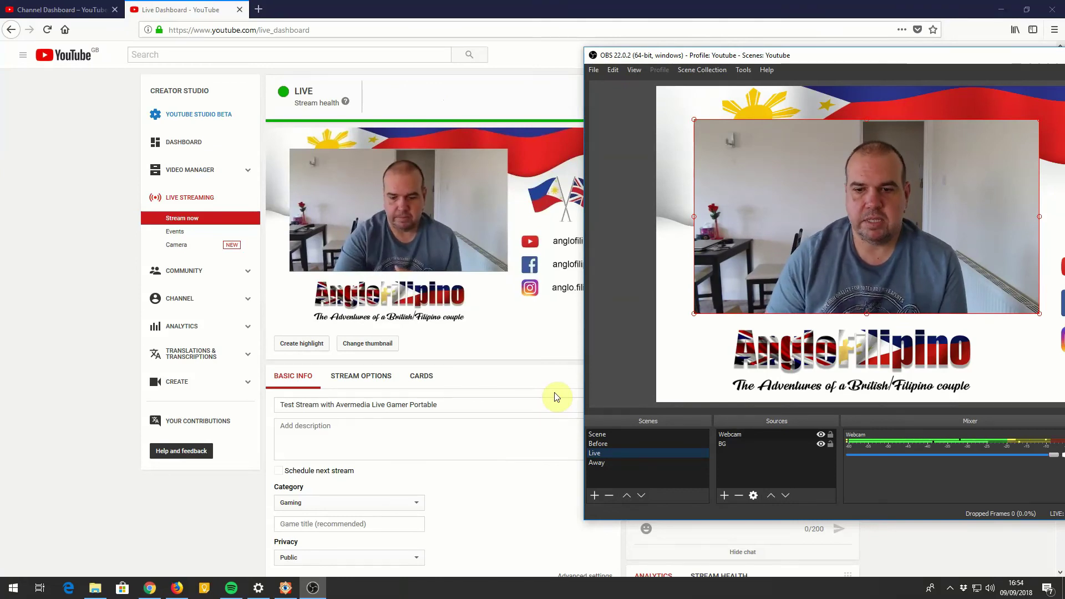
- Stop the stream and move the OBS window aside so the YouTube live dashboard's preview is uncovered
{"action": "left_click_drag", "start_coordinate": [840, 56], "coordinate": [607, 48]}
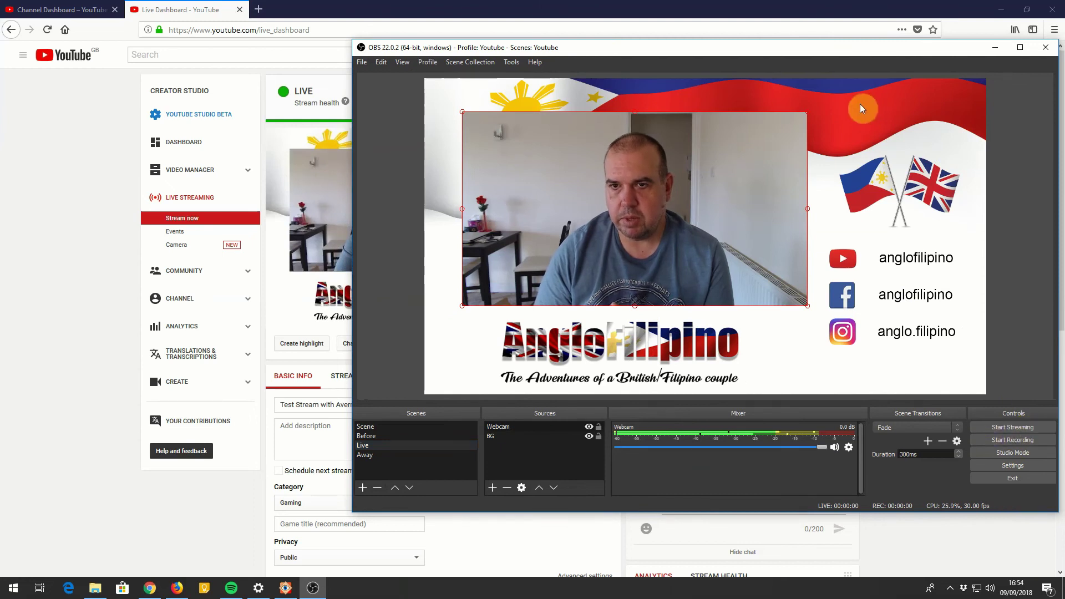
{"action": "left_click_drag", "start_coordinate": [816, 49], "coordinate": [936, 50]}
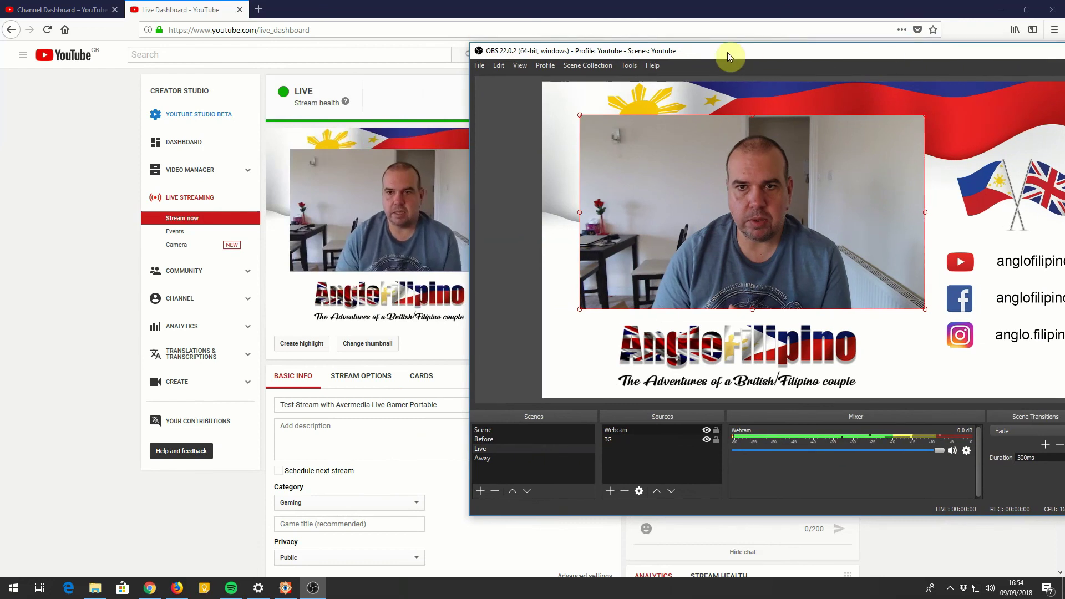
{"action": "left_click_drag", "start_coordinate": [727, 52], "coordinate": [919, 71]}
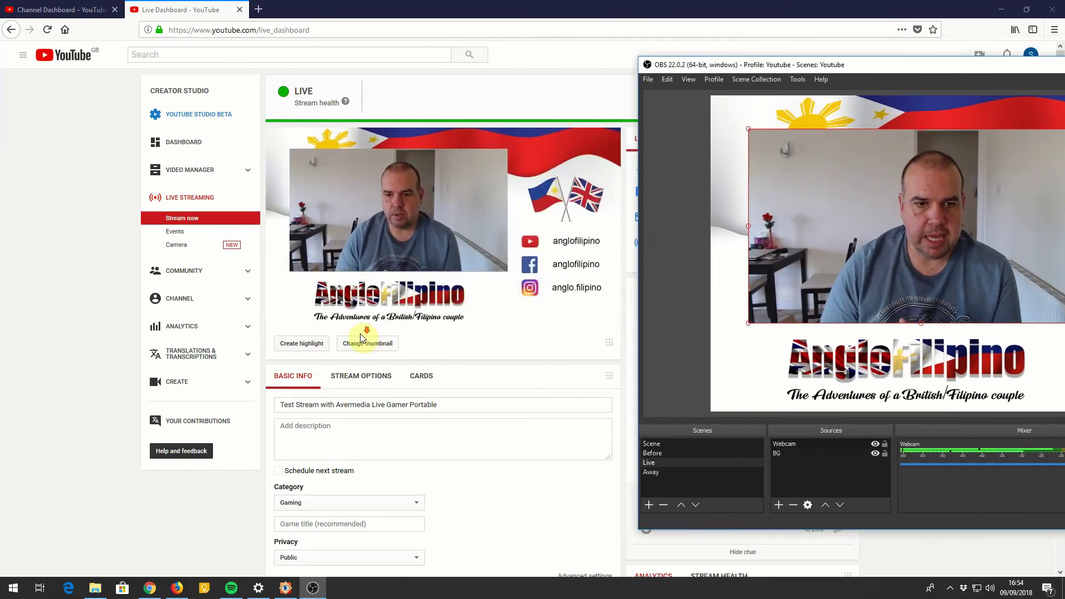
- Switch to the YouTube live dashboard in the browser and go to the stream description in Basic Info
{"action": "scroll", "coordinate": [403, 324], "scroll_direction": "down", "scroll_amount": 1}
{"action": "scroll", "coordinate": [410, 299], "scroll_direction": "down", "scroll_amount": 4}
{"action": "scroll", "coordinate": [413, 290], "scroll_direction": "up", "scroll_amount": 3}
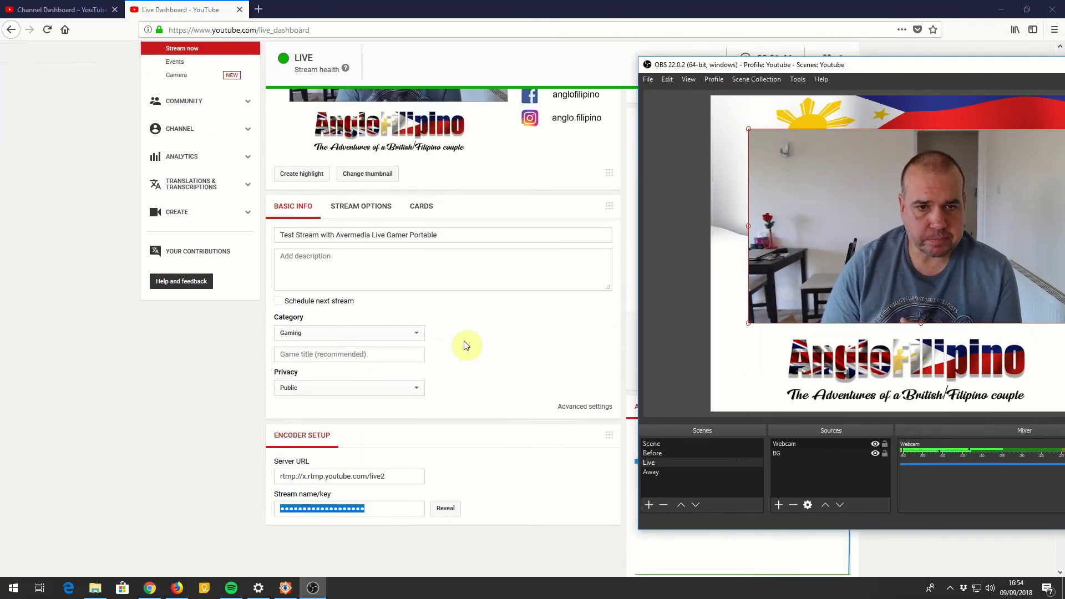
{"action": "scroll", "coordinate": [447, 342], "scroll_direction": "down", "scroll_amount": 1}
{"action": "left_click", "coordinate": [435, 349]}
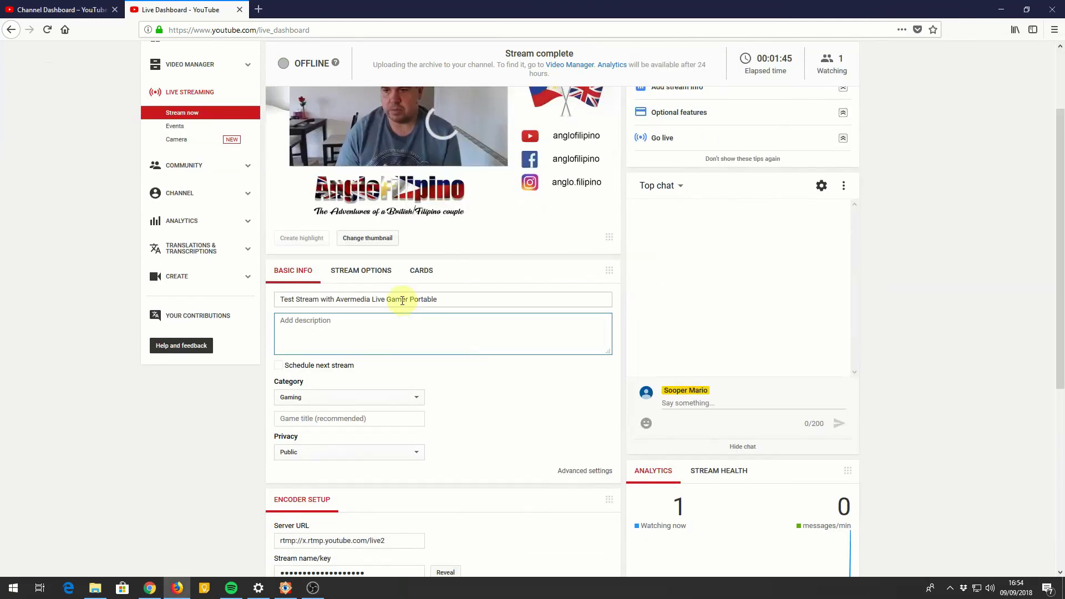
- Replace the stream title in the dashboard's Basic Info with "Test stream"
{"action": "scroll", "coordinate": [351, 475], "scroll_direction": "up", "scroll_amount": 2}
{"action": "scroll", "coordinate": [409, 475], "scroll_direction": "down", "scroll_amount": 3}
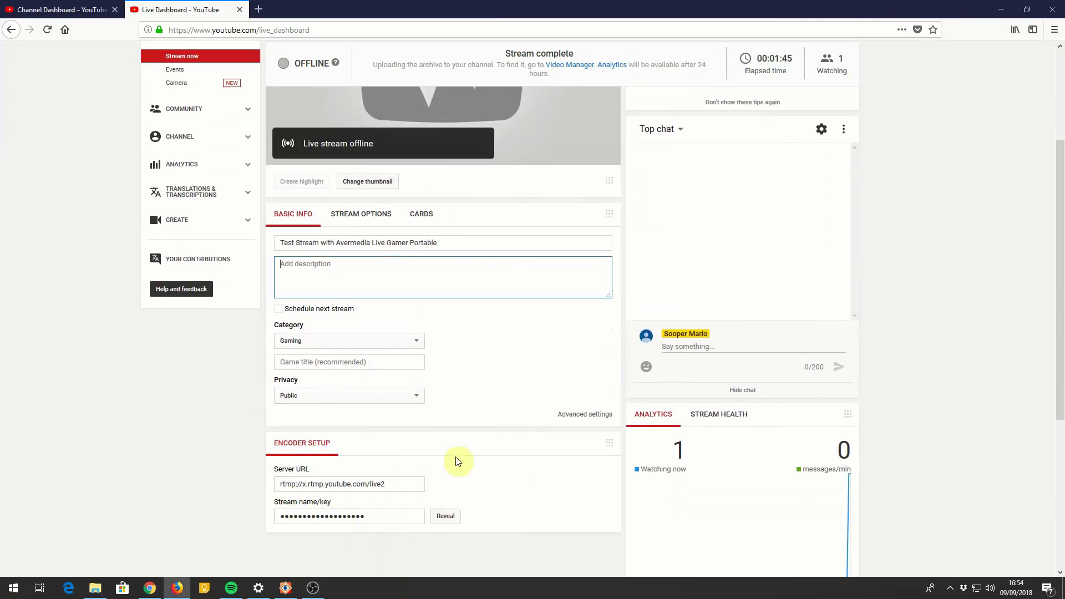
{"action": "scroll", "coordinate": [458, 394], "scroll_direction": "up", "scroll_amount": 3}
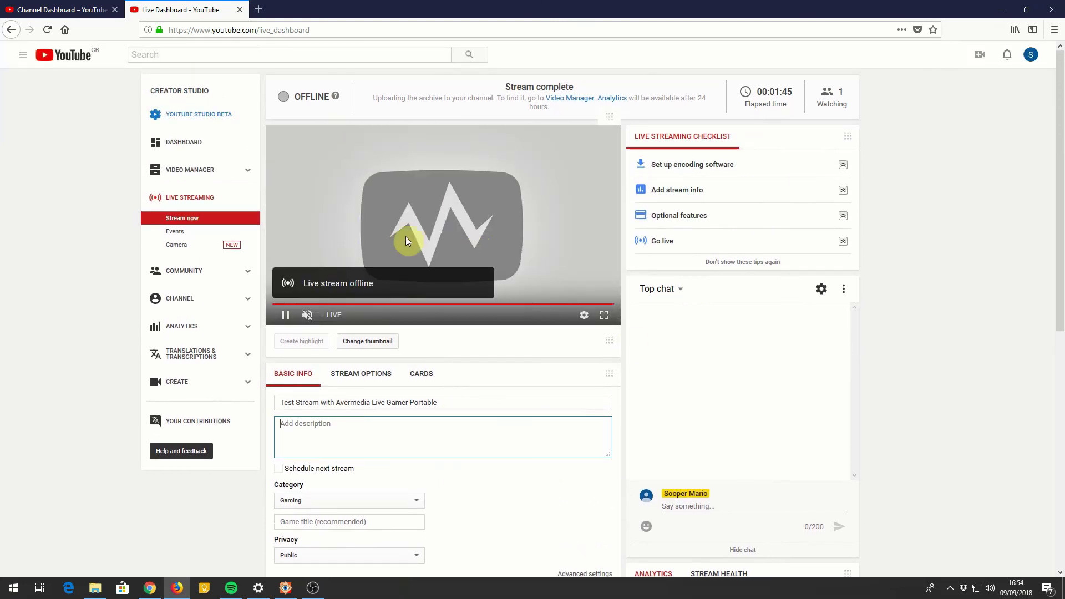
{"action": "left_click", "coordinate": [498, 401]}
{"action": "left_click_drag", "start_coordinate": [498, 402], "coordinate": [233, 394]}
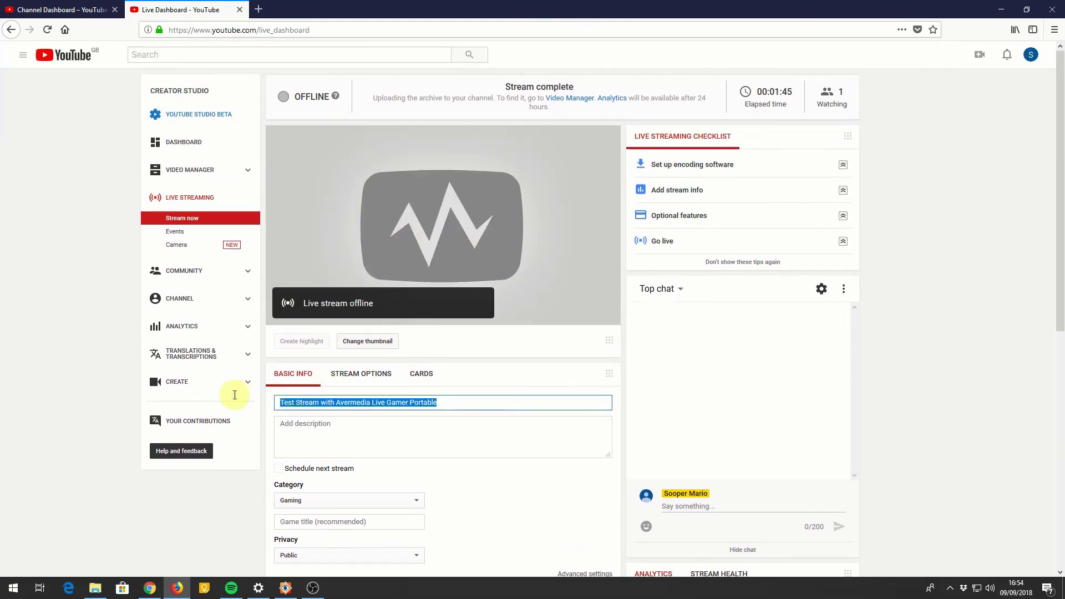
{"action": "key", "text": "BackSpace"}
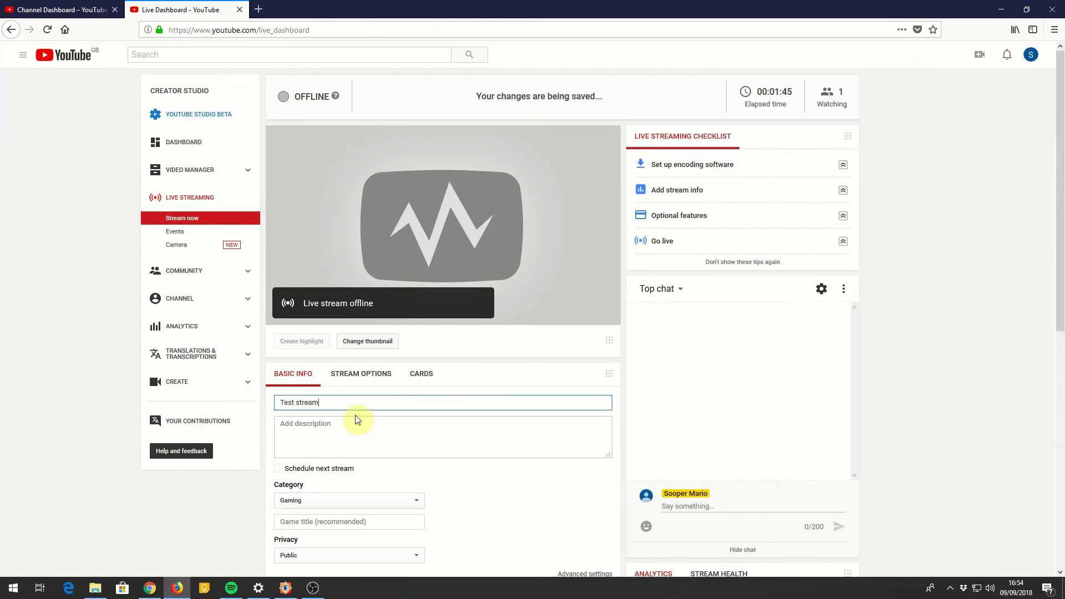
- Choose Public as the stream's privacy setting in Basic Info
{"action": "scroll", "coordinate": [459, 420], "scroll_direction": "down", "scroll_amount": 2}
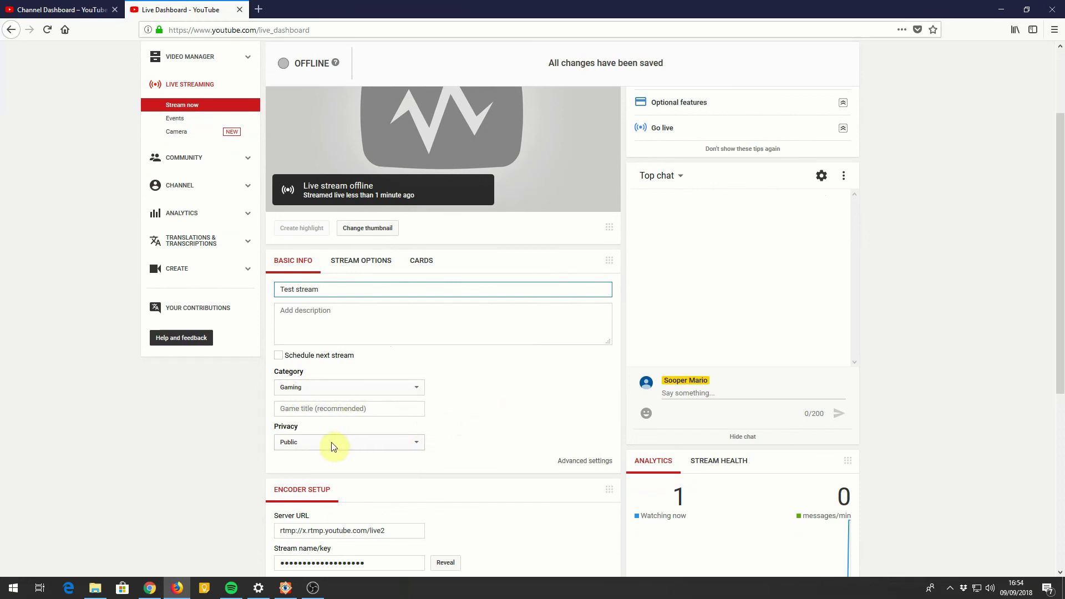
{"action": "left_click", "coordinate": [415, 443]}
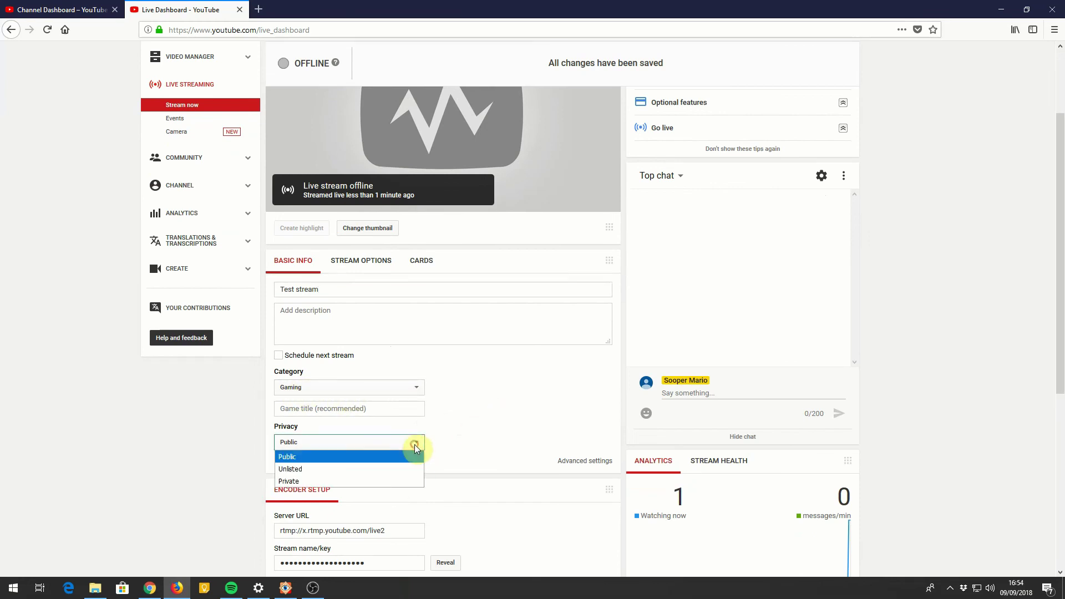
{"action": "left_click", "coordinate": [412, 456]}
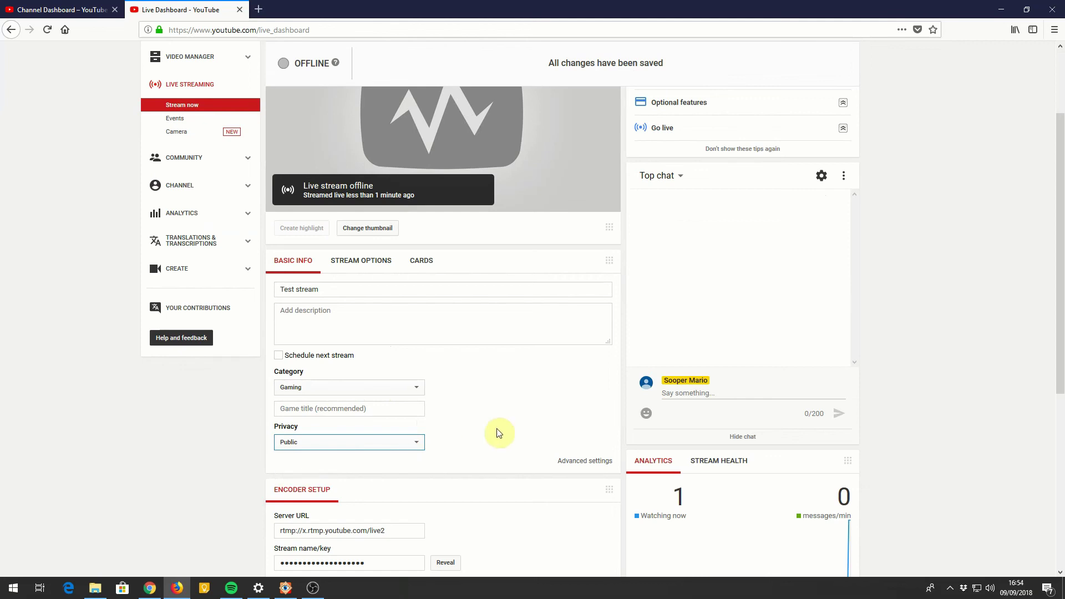
{"action": "scroll", "coordinate": [518, 373], "scroll_direction": "up", "scroll_amount": 2}
{"action": "scroll", "coordinate": [524, 283], "scroll_direction": "down", "scroll_amount": 1}
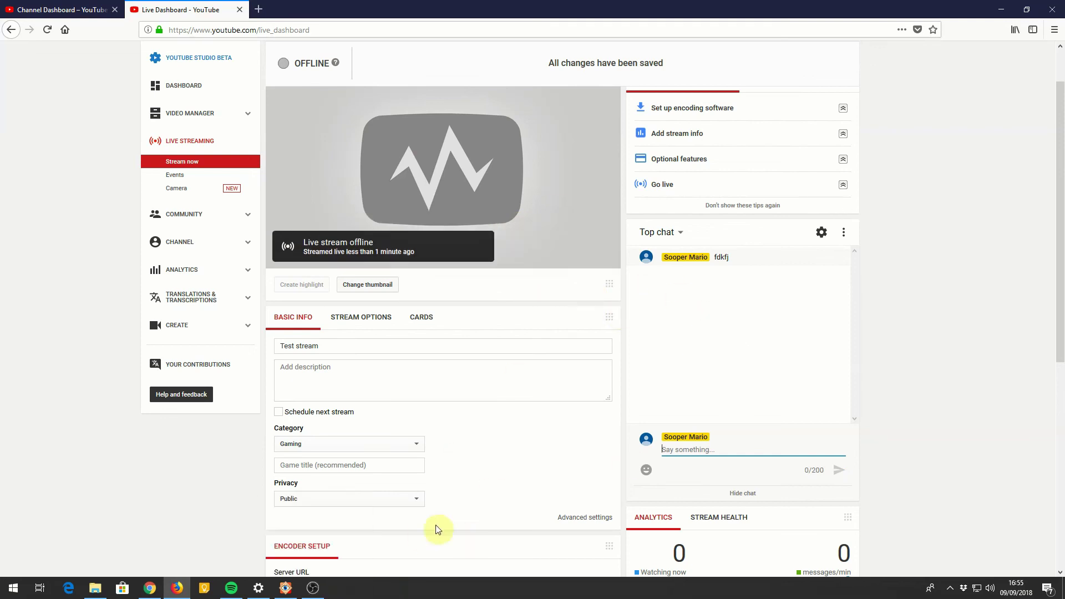
- Switch to OBS, bring its window fully into view and cycle through the Away, Before and Live scenes, finishing on Live
{"action": "left_click", "coordinate": [316, 588]}
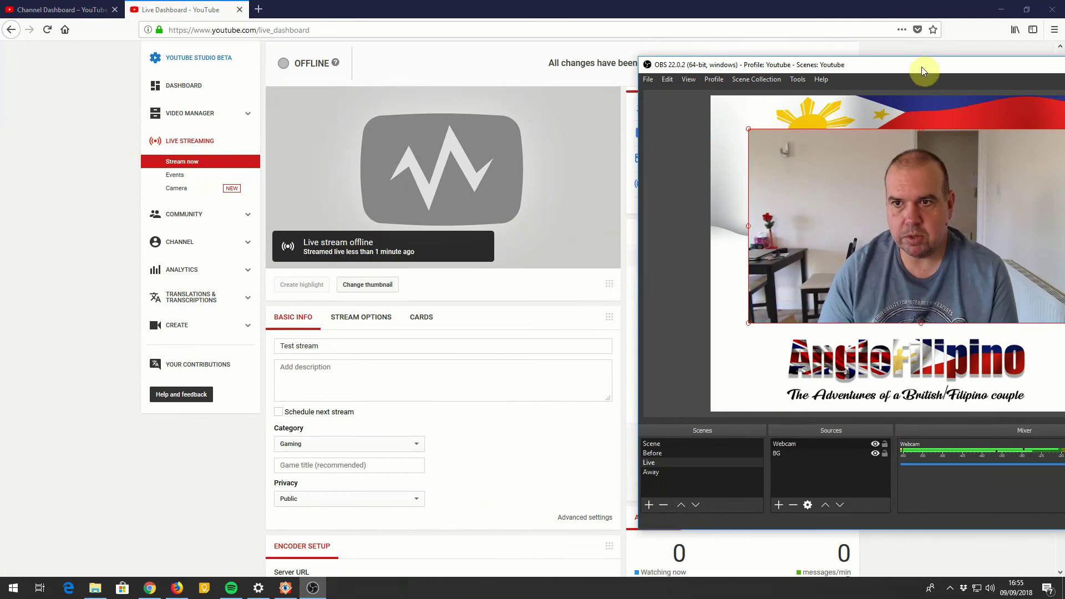
{"action": "left_click_drag", "start_coordinate": [922, 65], "coordinate": [415, 60]}
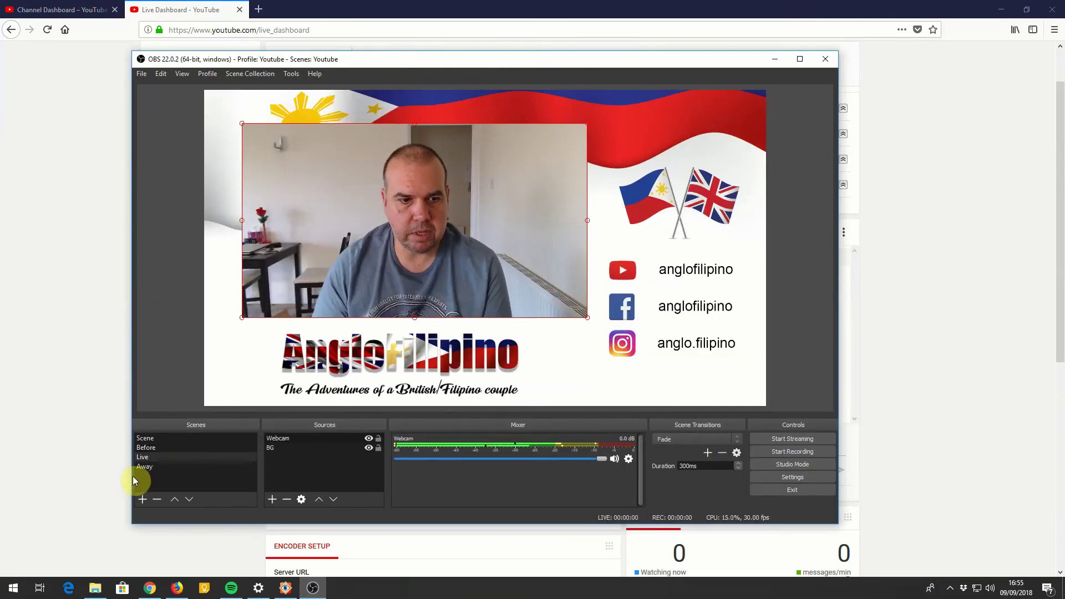
{"action": "left_click", "coordinate": [155, 467]}
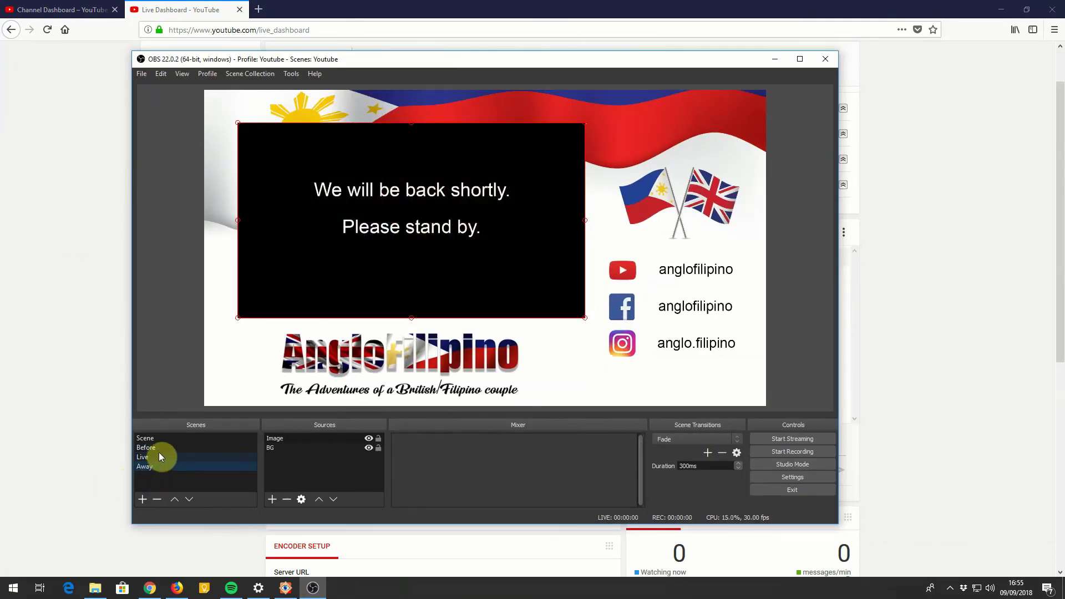
{"action": "left_click", "coordinate": [158, 450]}
{"action": "left_click", "coordinate": [159, 460]}
{"action": "left_click", "coordinate": [158, 468]}
{"action": "left_click", "coordinate": [179, 458]}
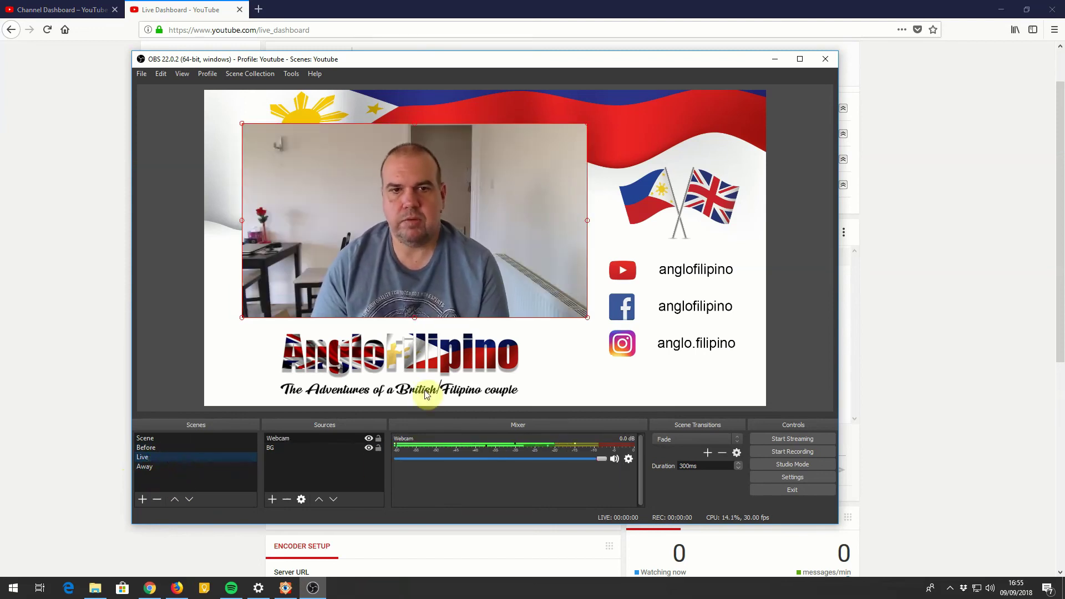
- Move the OBS window clear of the dashboard's live chat and pop the chat out into its own window
{"action": "left_click", "coordinate": [499, 62]}
{"action": "left_click_drag", "start_coordinate": [499, 62], "coordinate": [861, 250]}
{"action": "left_click_drag", "start_coordinate": [714, 224], "coordinate": [634, 392]}
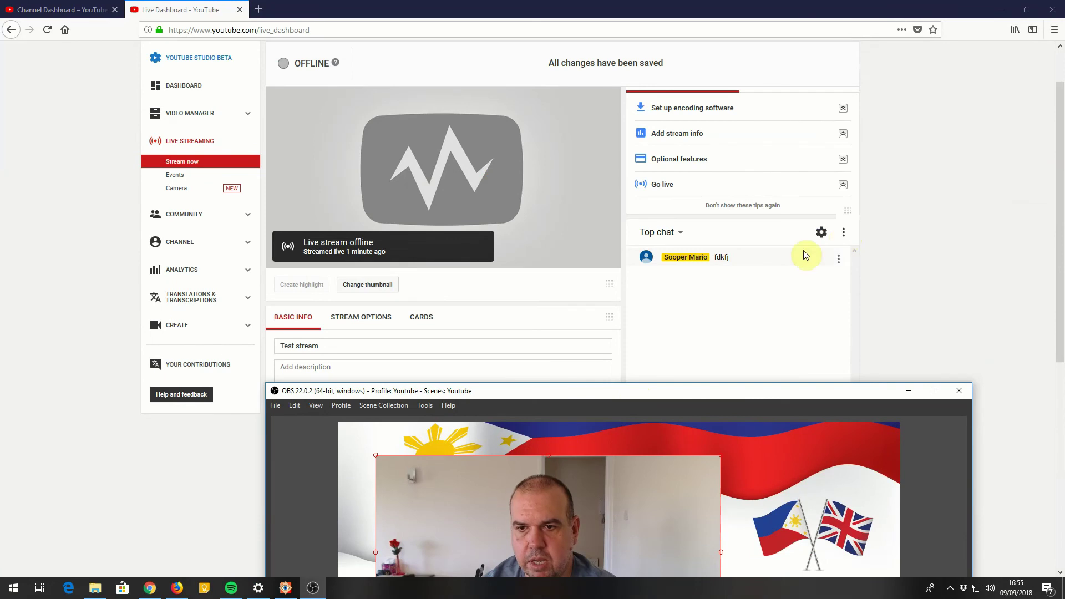
{"action": "left_click", "coordinate": [842, 235]}
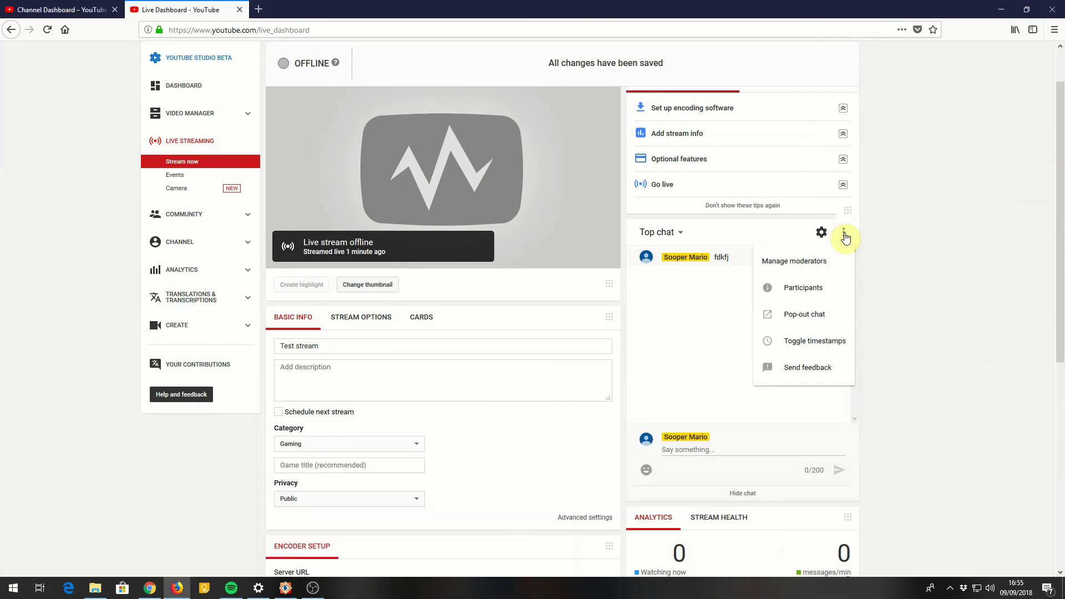
{"action": "left_click", "coordinate": [817, 312]}
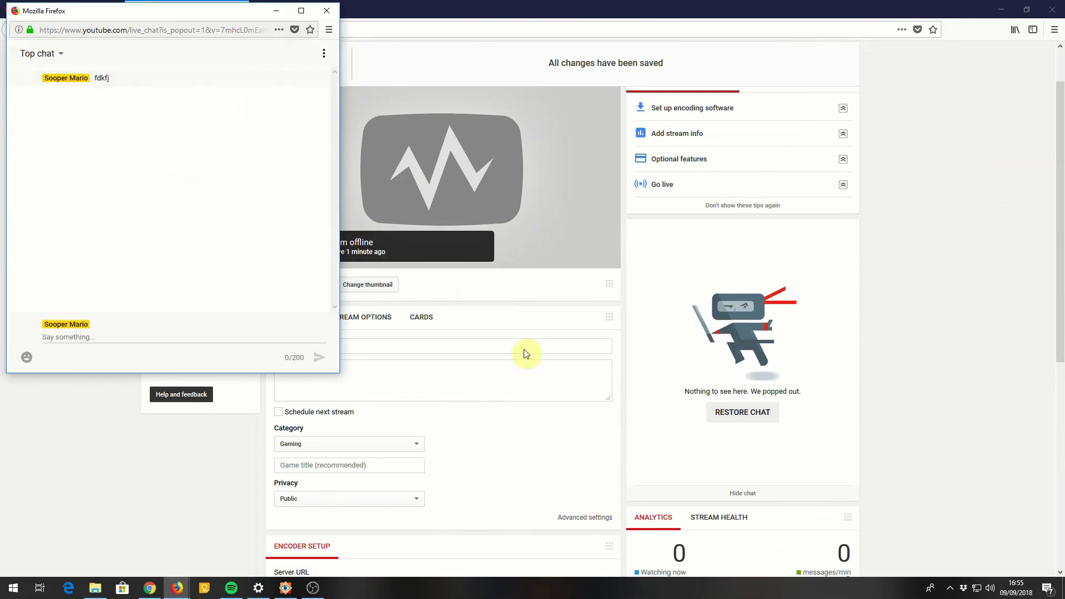
- Minimize the dashboard's browser window and arrange the popped-out chat and OBS side by side
{"action": "left_click", "coordinate": [997, 13]}
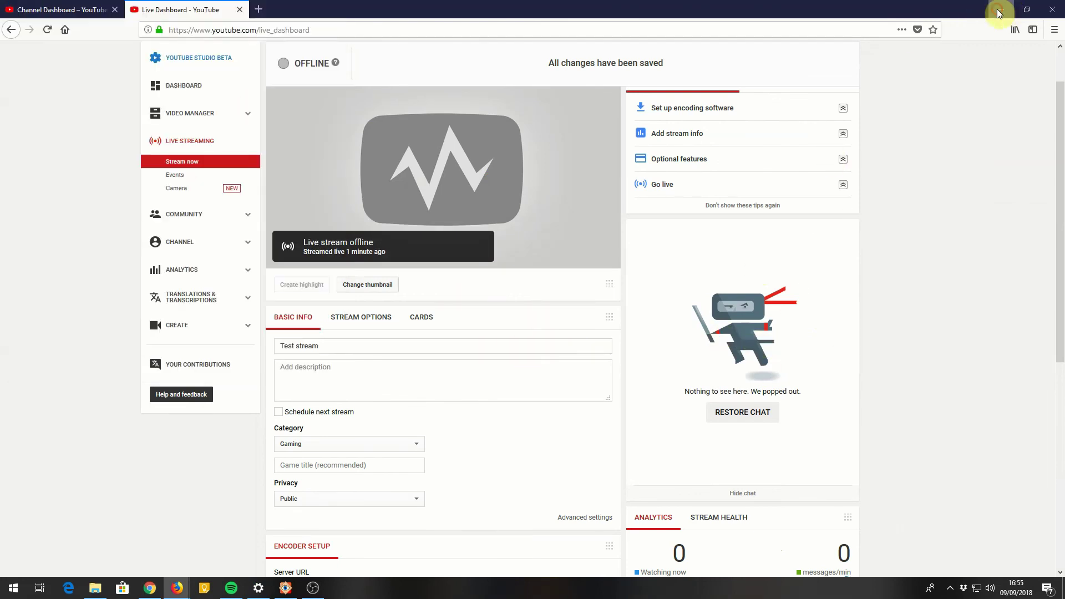
{"action": "left_click", "coordinate": [997, 12]}
{"action": "left_click_drag", "start_coordinate": [528, 396], "coordinate": [574, 40]}
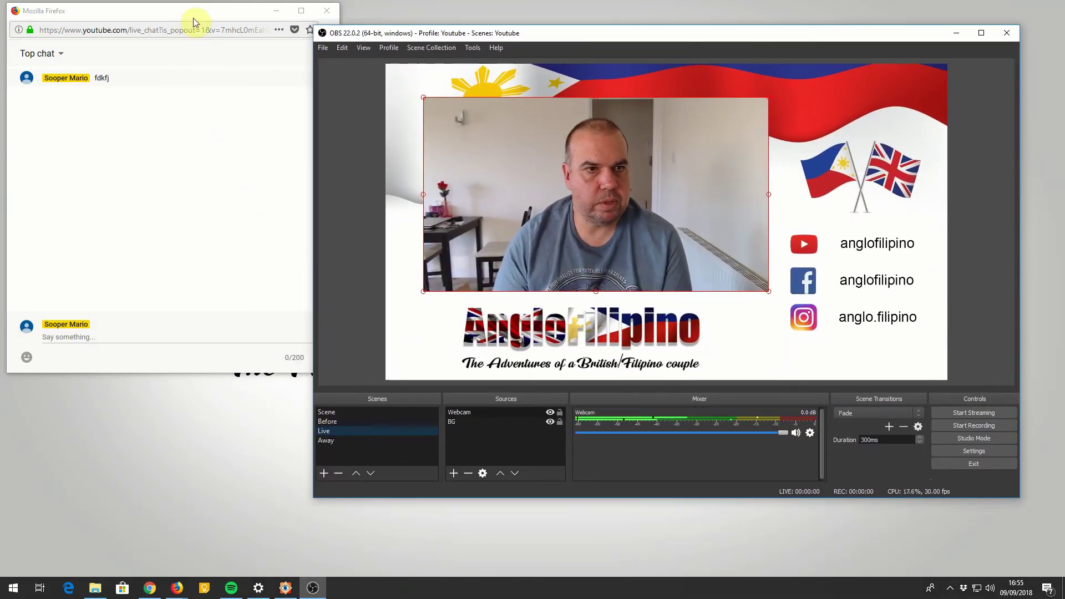
{"action": "left_click_drag", "start_coordinate": [193, 21], "coordinate": [187, 48]}
- Send the test messages "gfgf" and "gfkkjg" in the popped-out chat, switching OBS to the Before scene between them
{"action": "left_click", "coordinate": [142, 374]}
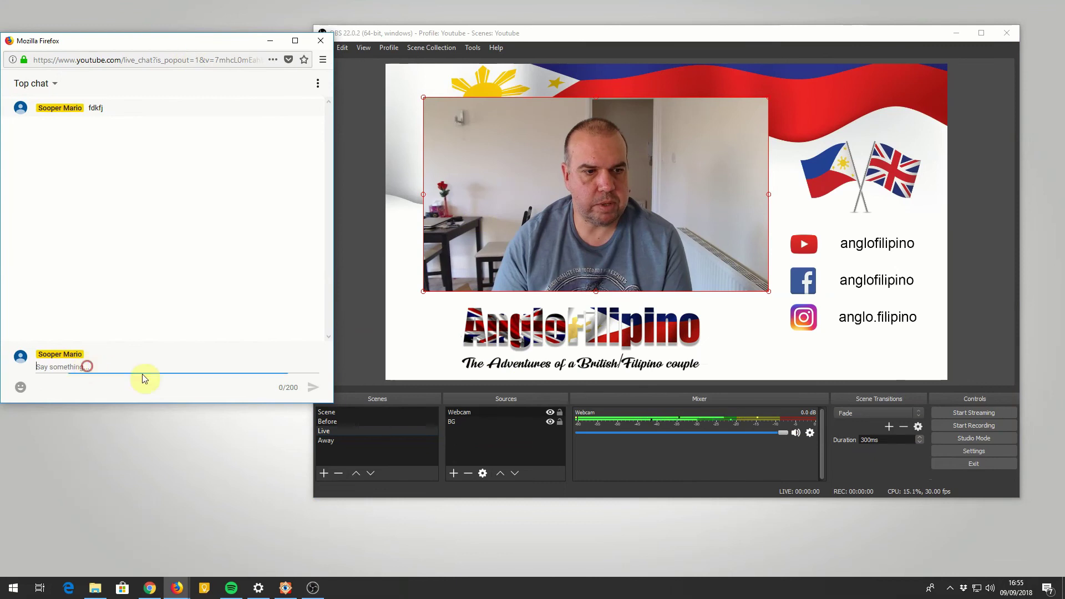
{"action": "type", "text": "gfgf"}
{"action": "key", "text": "Return"}
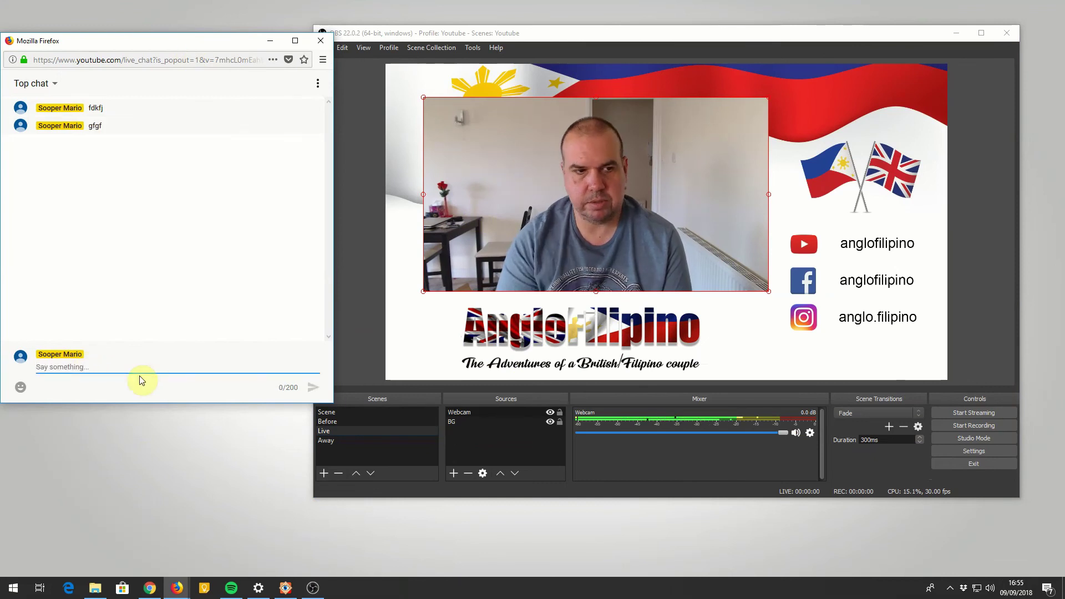
{"action": "type", "text": "gfkkjg"}
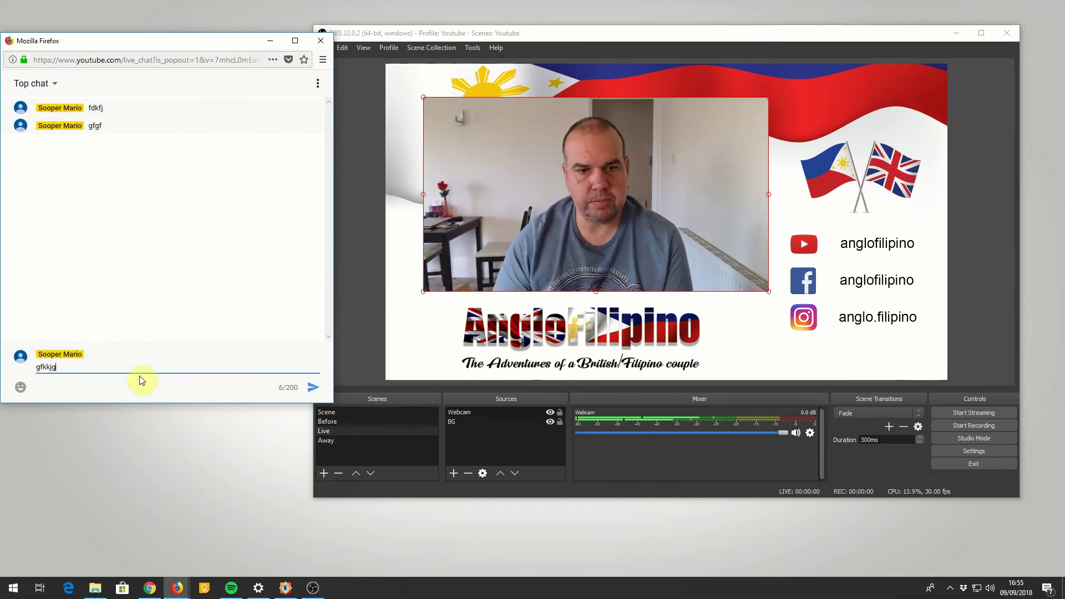
{"action": "left_click", "coordinate": [340, 422]}
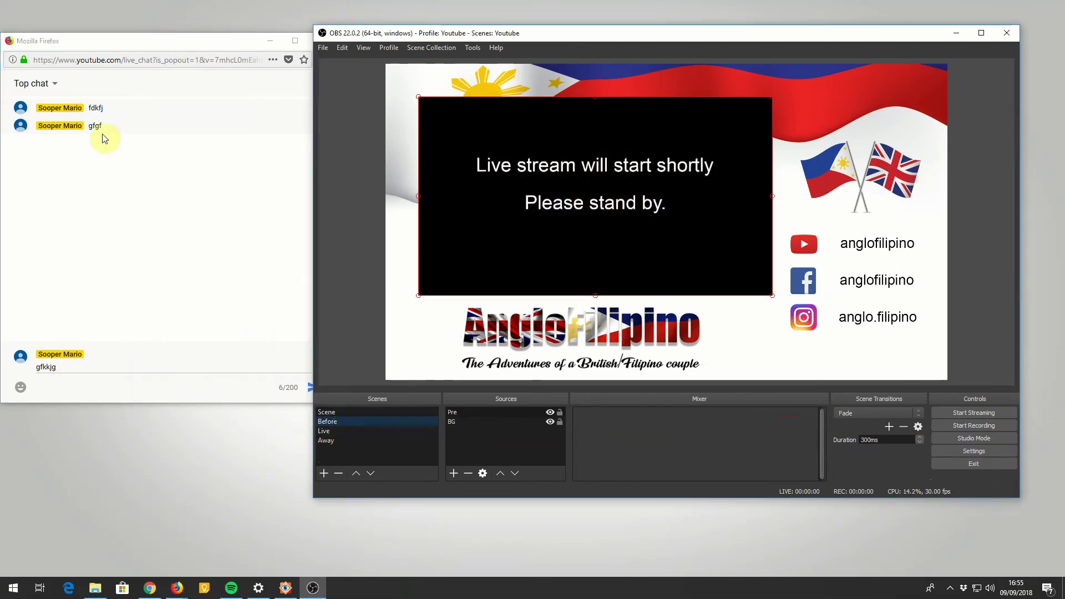
{"action": "left_click", "coordinate": [70, 367]}
{"action": "key", "text": "Return"}
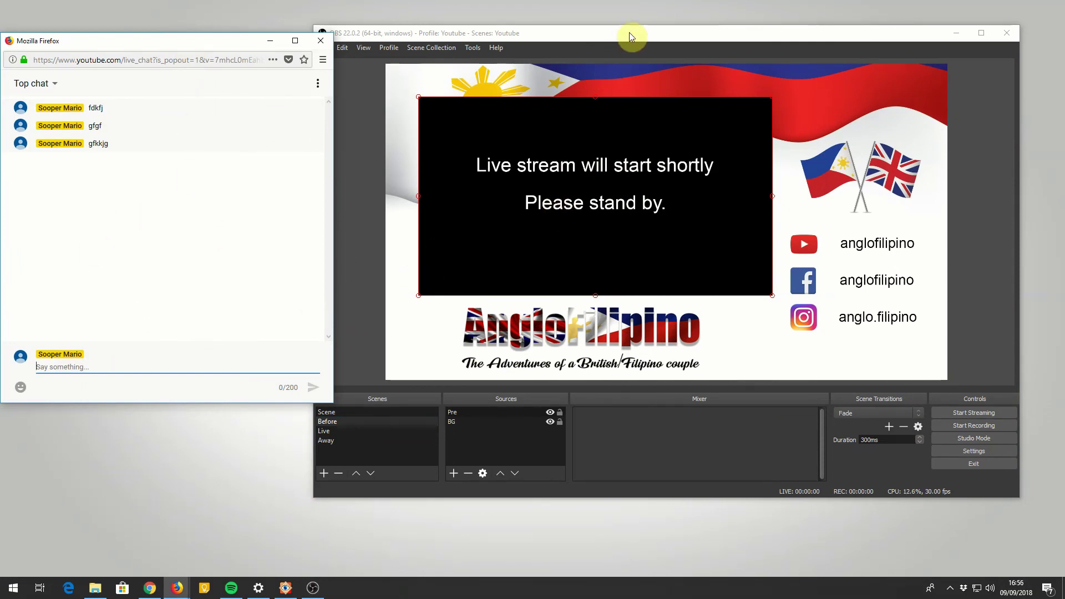
- Lower the Webcam's mixer volume to -8.2 dB in the Live scene, and mute and unmute it once
{"action": "left_click_drag", "start_coordinate": [629, 32], "coordinate": [654, 19]}
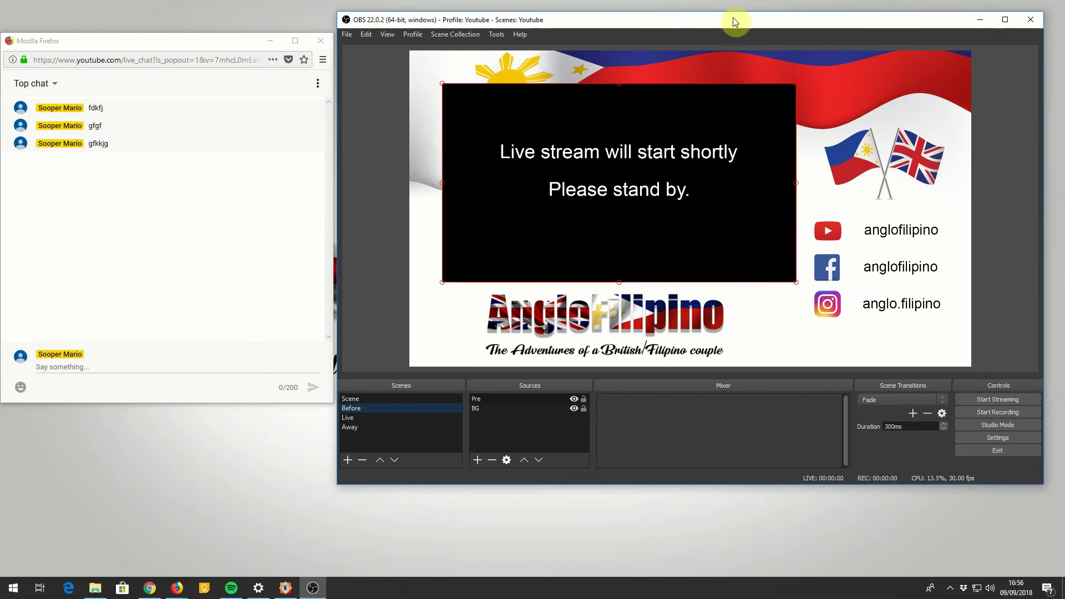
{"action": "left_click_drag", "start_coordinate": [706, 24], "coordinate": [641, 30]}
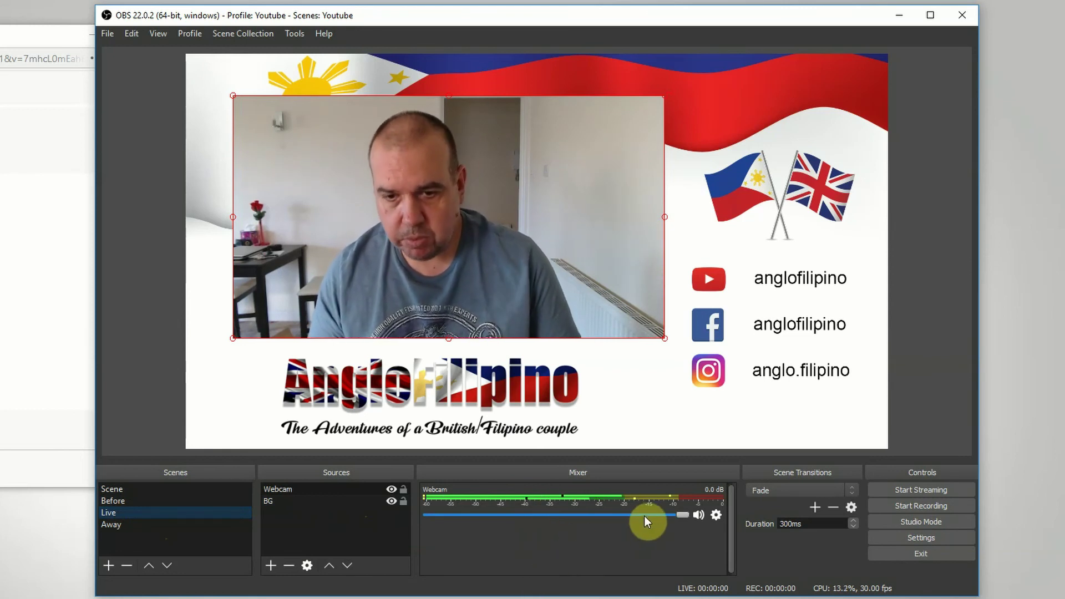
{"action": "left_click_drag", "start_coordinate": [679, 517], "coordinate": [720, 511]}
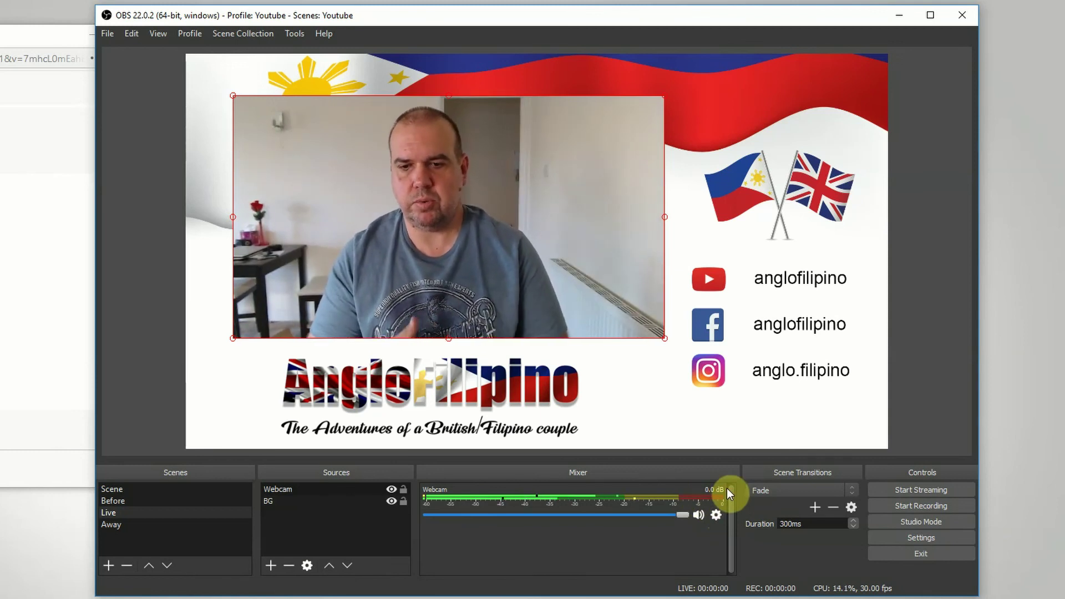
{"action": "left_click_drag", "start_coordinate": [683, 515], "coordinate": [617, 510]}
{"action": "left_click", "coordinate": [697, 515]}
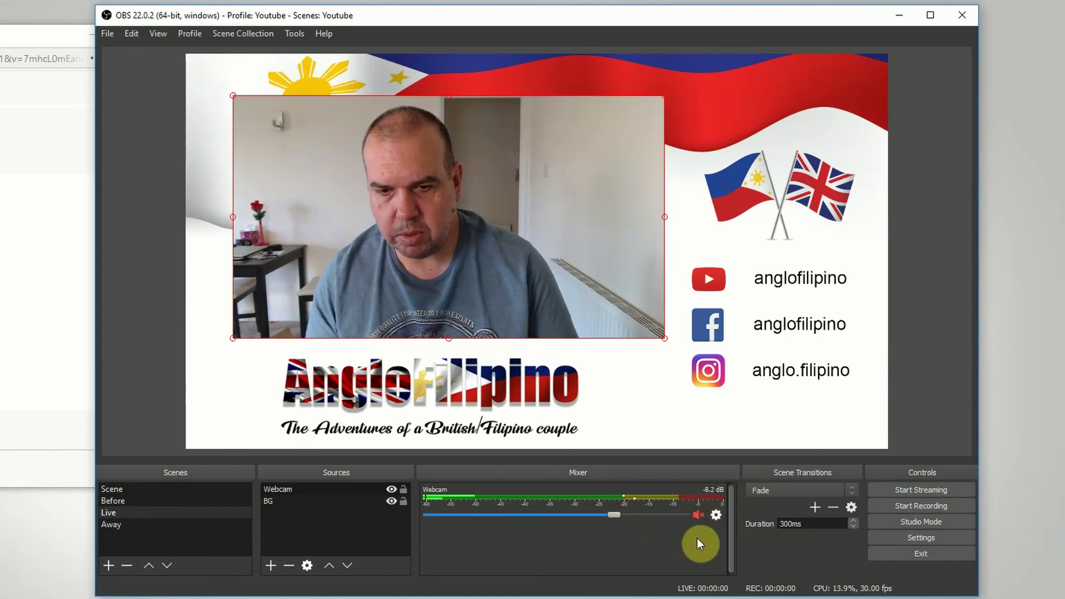
{"action": "left_click", "coordinate": [697, 515]}
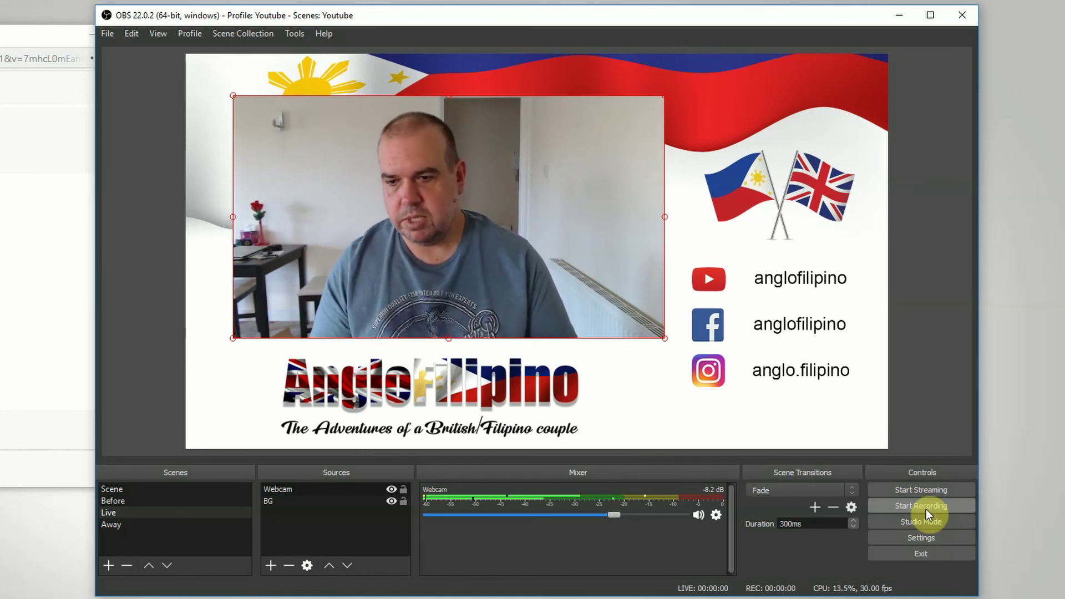
- Record a local test clip of the Live scene lasting about 10 seconds
{"action": "left_click", "coordinate": [943, 504]}
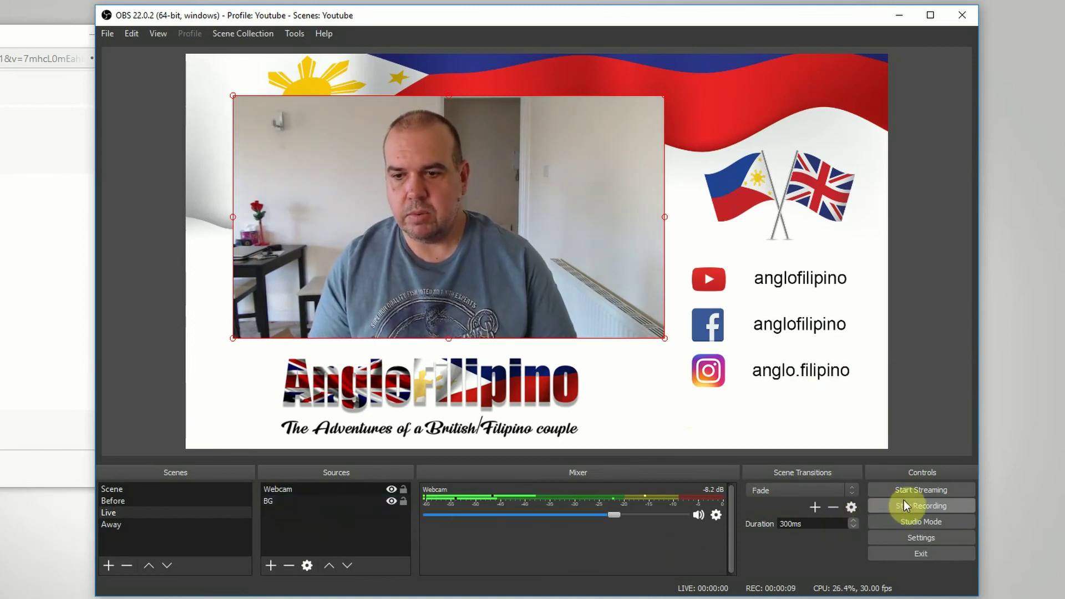
{"action": "left_click", "coordinate": [932, 504]}
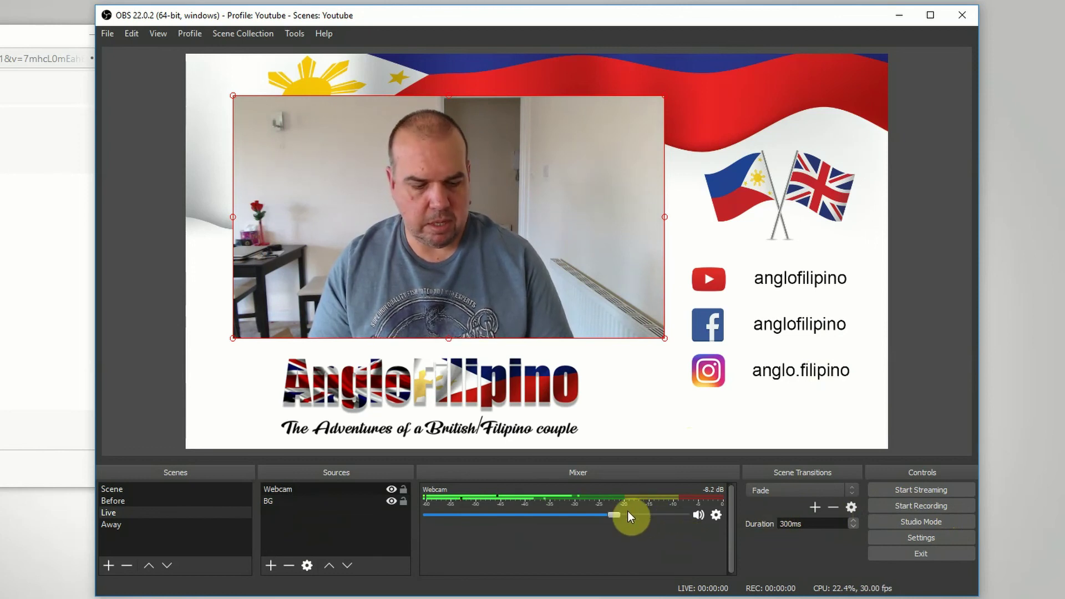
{"action": "key", "text": "alt+e"}
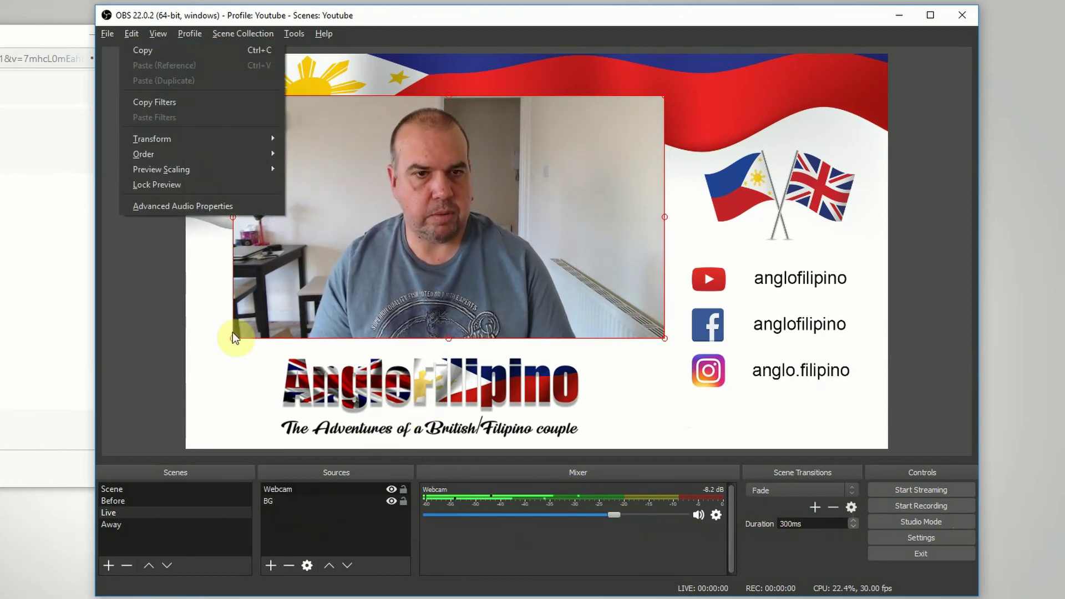
{"action": "key", "text": "super+e"}
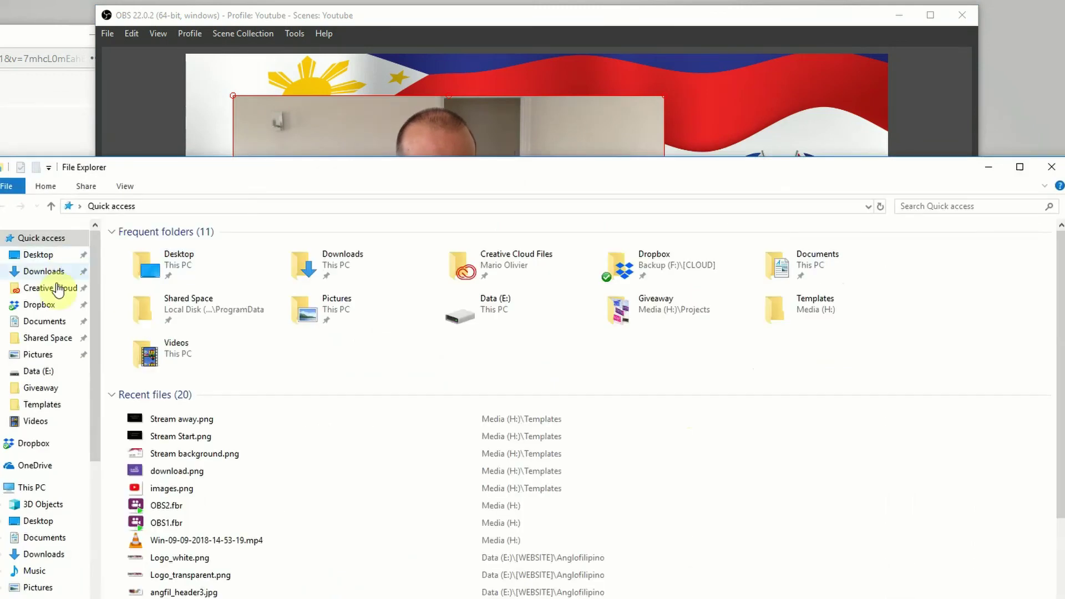
{"action": "left_click", "coordinate": [72, 420]}
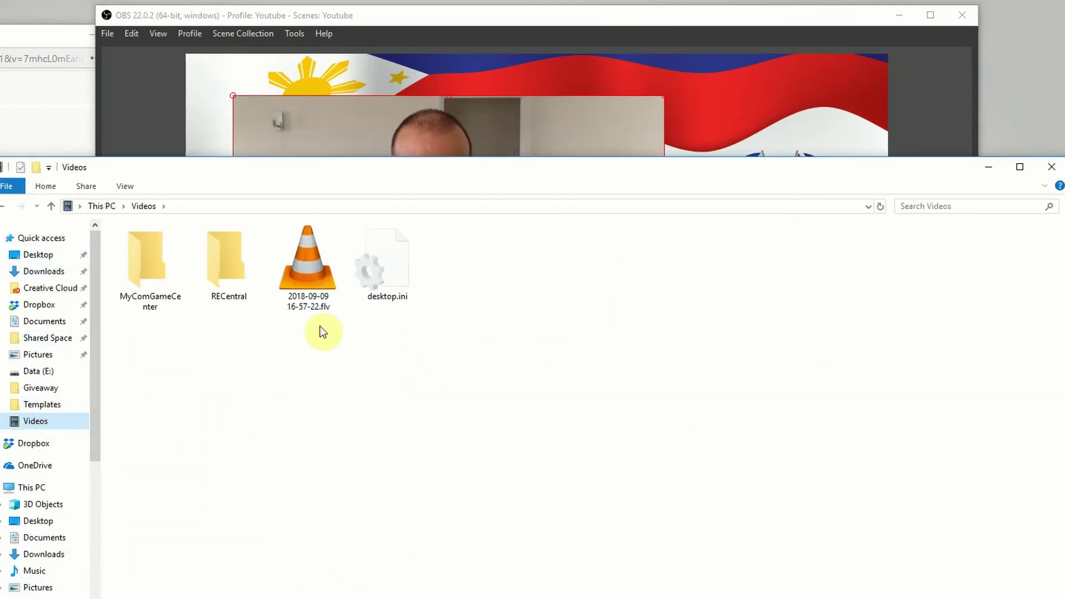
{"action": "left_click", "coordinate": [307, 272]}
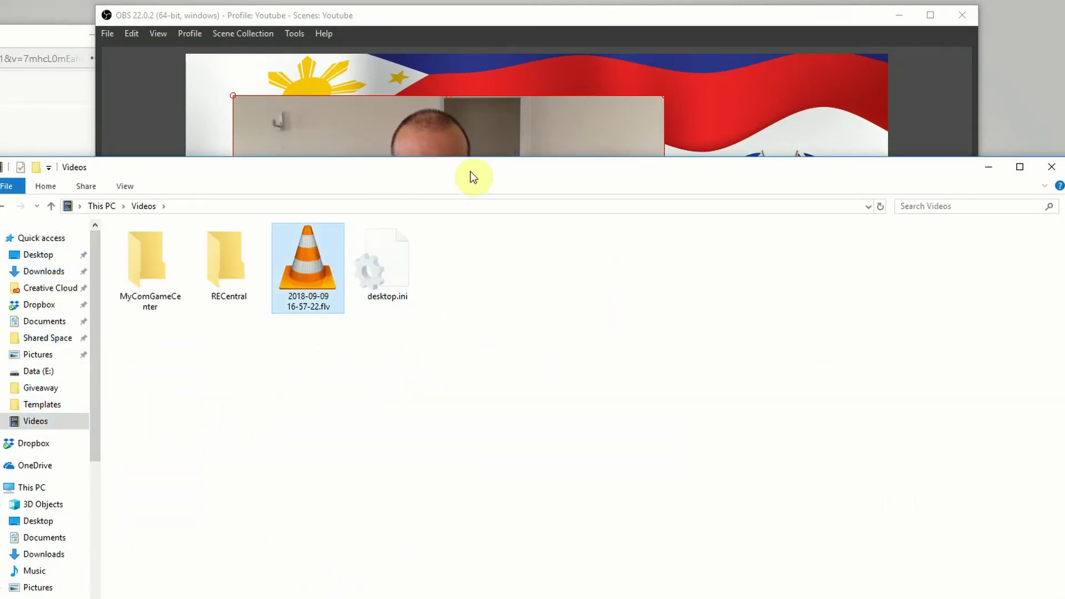
{"action": "left_click_drag", "start_coordinate": [471, 171], "coordinate": [360, 143]}
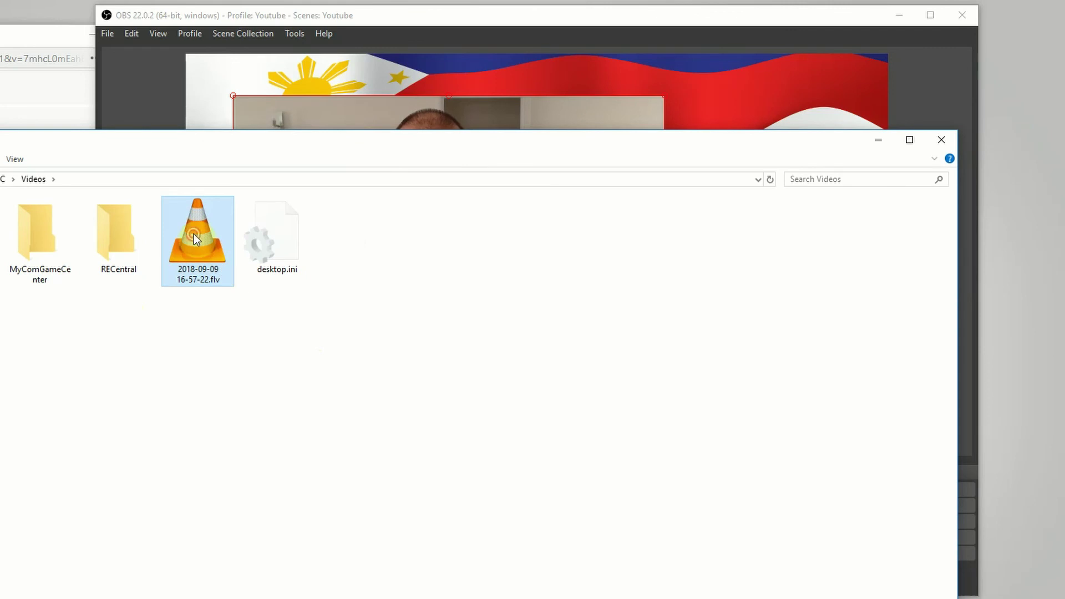
{"action": "key", "text": "Return"}
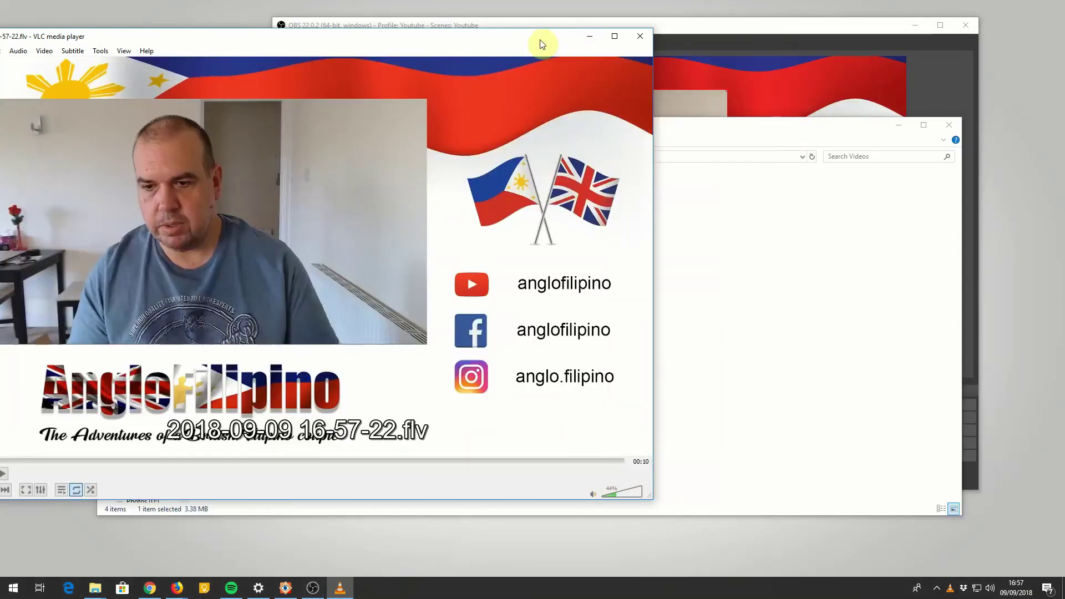
- Close the VLC playback and the Videos folder window, and select the Live scene in OBS
{"action": "left_click_drag", "start_coordinate": [292, 49], "coordinate": [467, 47]}
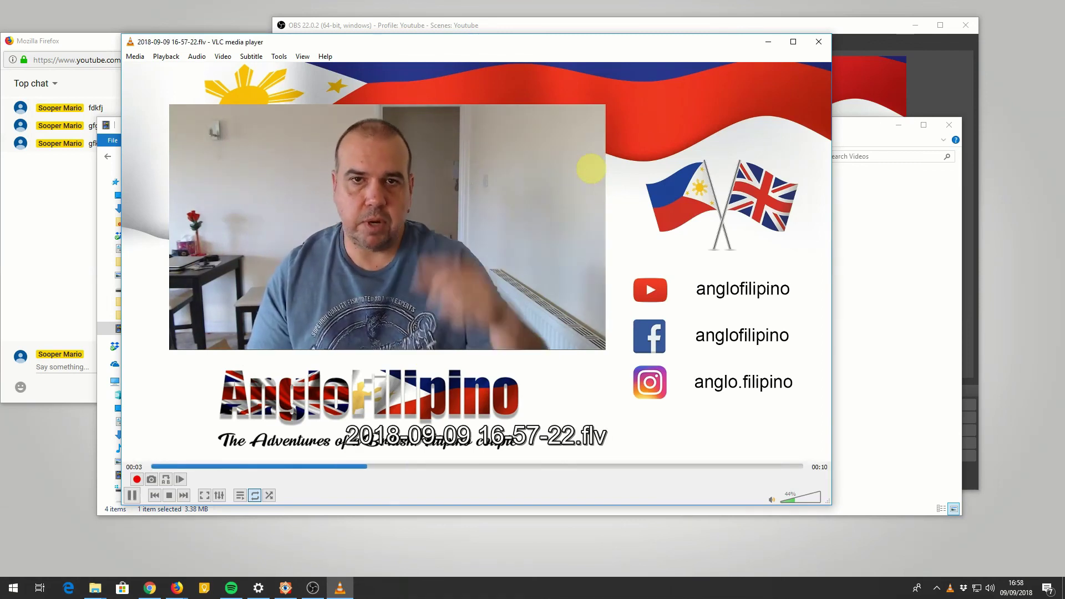
{"action": "left_click", "coordinate": [818, 41]}
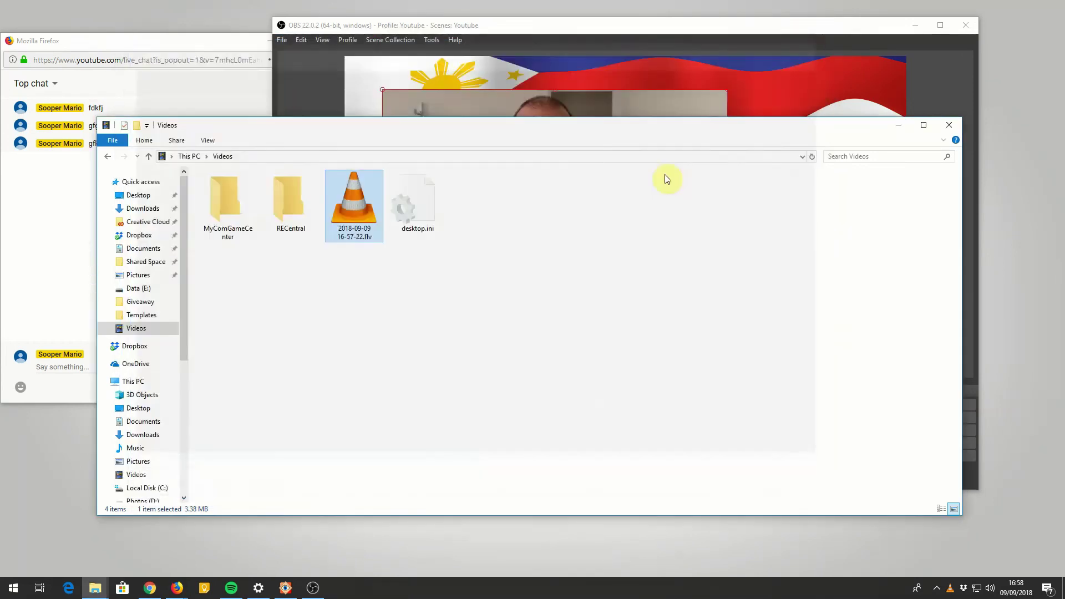
{"action": "left_click", "coordinate": [949, 125]}
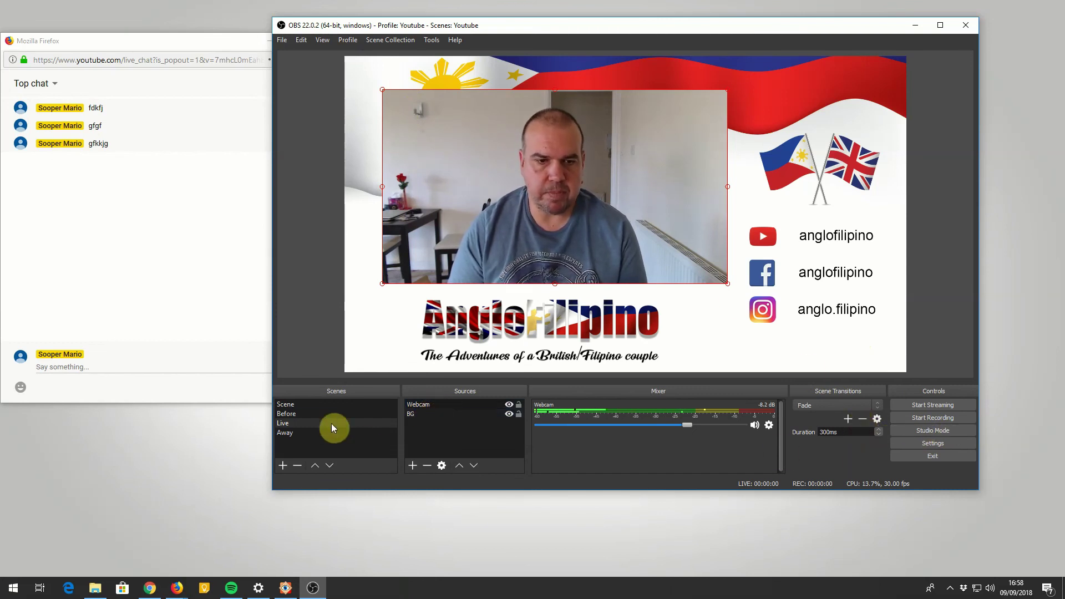
{"action": "left_click", "coordinate": [309, 424]}
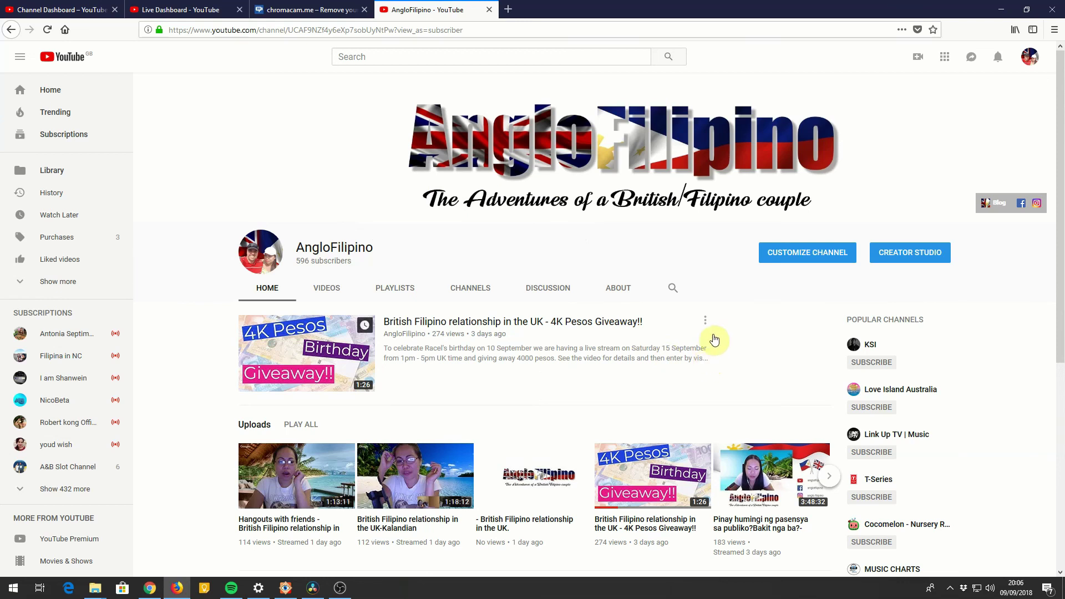
- Look through the AngloFilipino channel's home page on YouTube, from the featured video down to the Our Adventures section and back
{"action": "scroll", "coordinate": [769, 284], "scroll_direction": "down", "scroll_amount": 2}
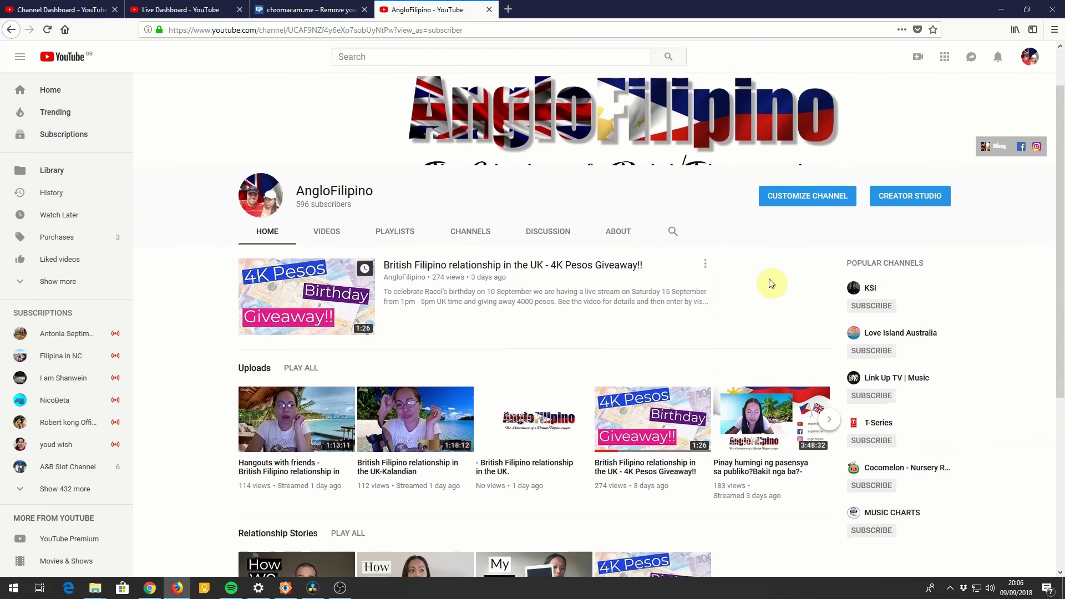
{"action": "scroll", "coordinate": [768, 284], "scroll_direction": "down", "scroll_amount": 6}
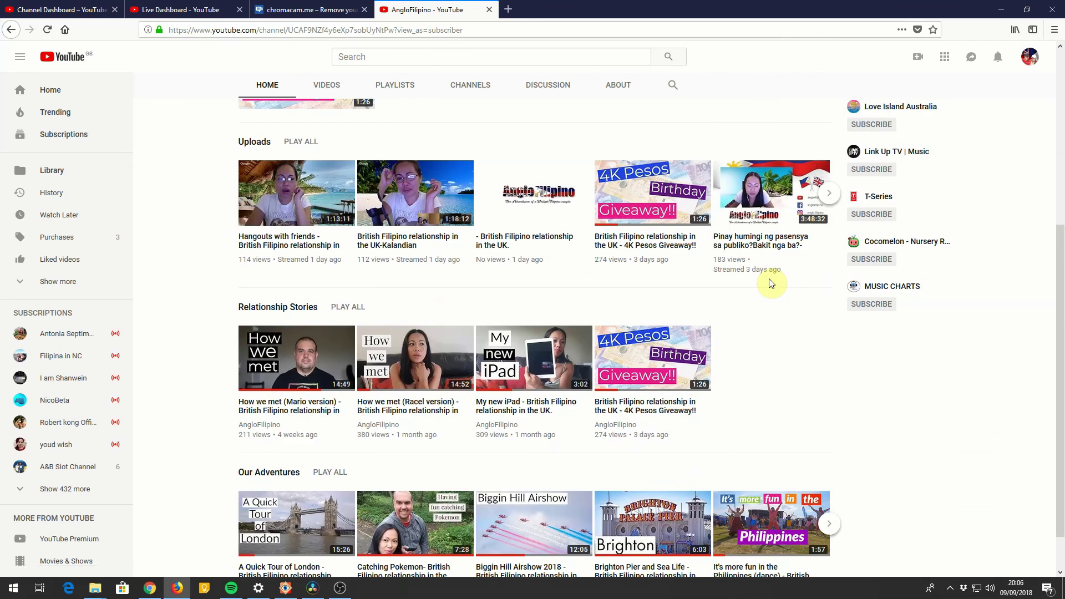
{"action": "scroll", "coordinate": [768, 283], "scroll_direction": "down", "scroll_amount": 1}
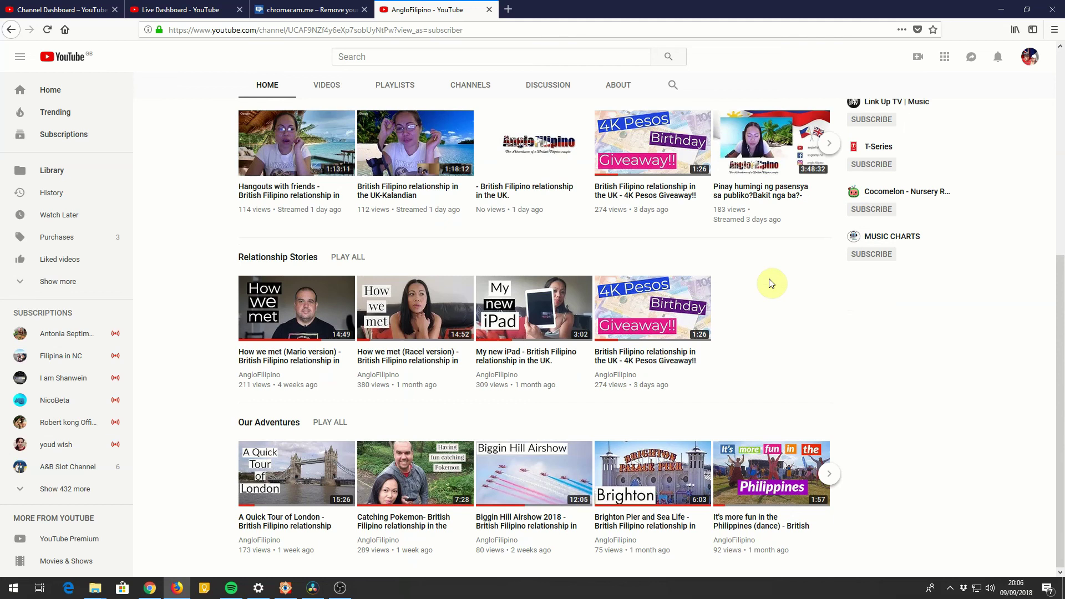
{"action": "scroll", "coordinate": [777, 332], "scroll_direction": "up", "scroll_amount": 5}
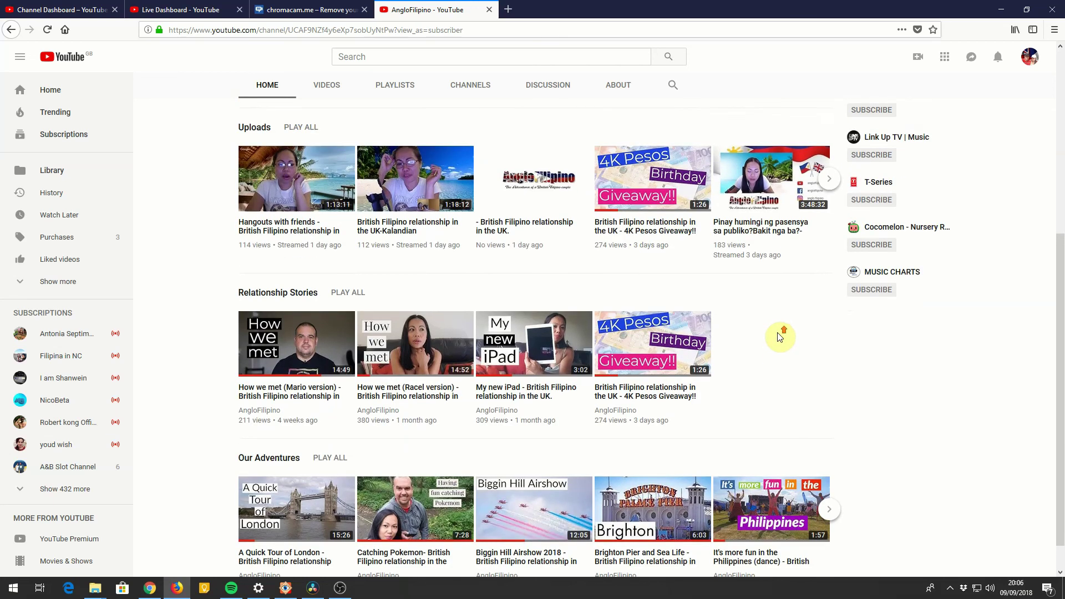
{"action": "scroll", "coordinate": [777, 332], "scroll_direction": "up", "scroll_amount": 2}
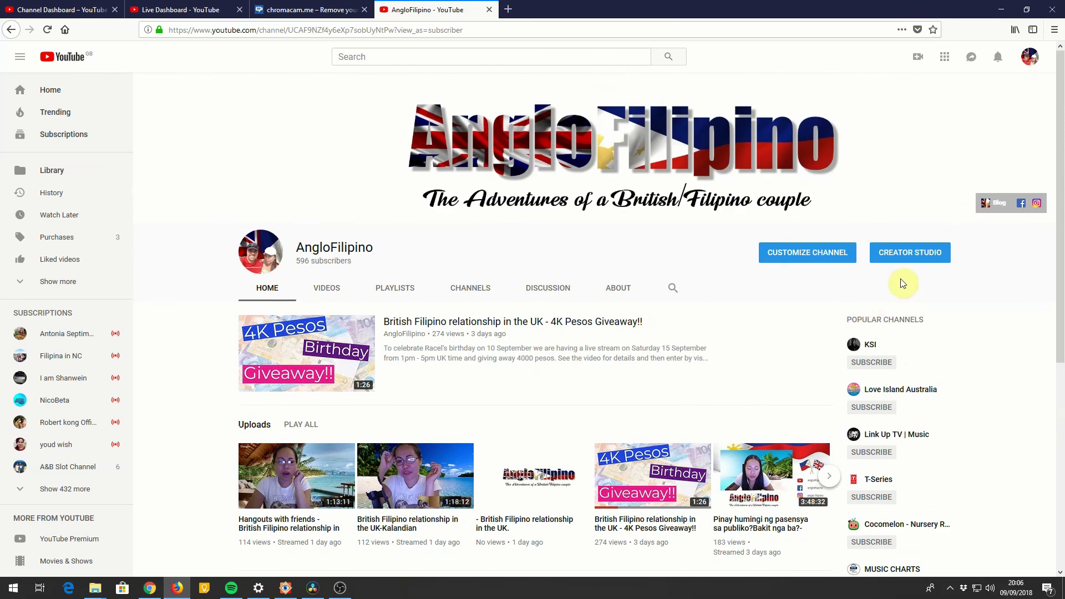